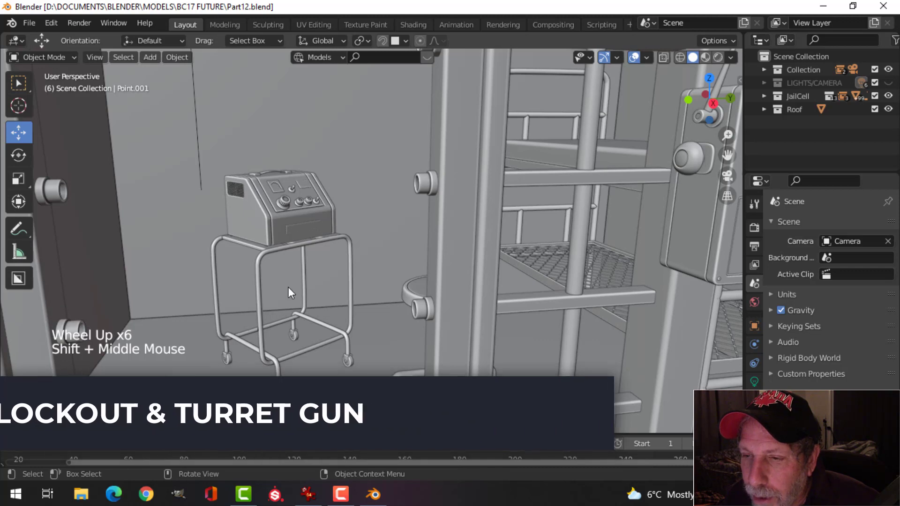
Examine the equipment cart, the wall-mounted control box and the bunk bed with its robotic arm in the jail cell.
scroll(275, 265, "down", 2)
middle_click_drag(276, 265, 190, 222)
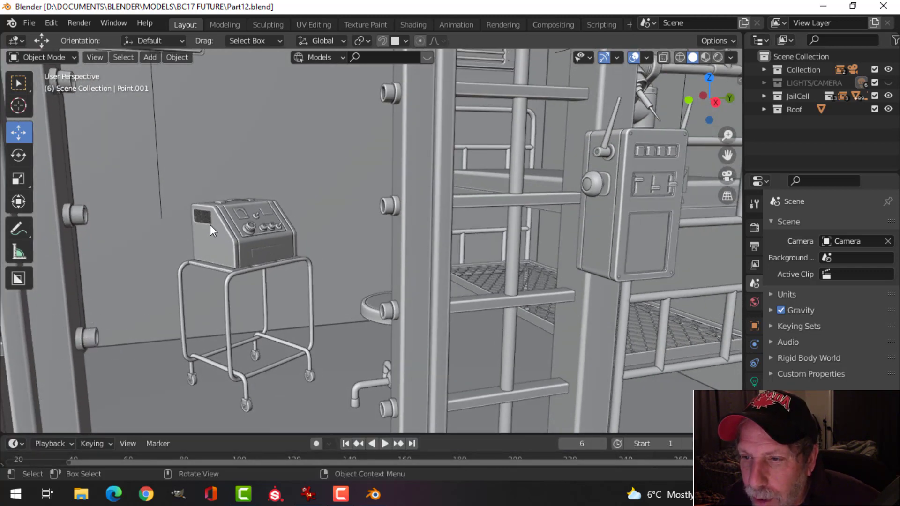
scroll(210, 224, "up", 2)
scroll(236, 290, "down", 5)
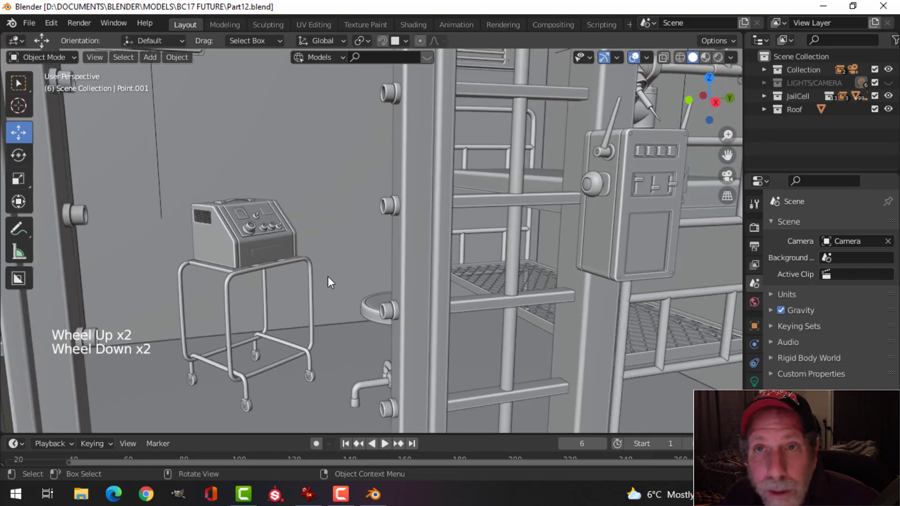
middle_click_drag(371, 273, 328, 276, "shift")
scroll(327, 271, "down", 2)
middle_click_drag(438, 246, 368, 263, "shift")
scroll(358, 221, "up", 3)
scroll(279, 218, "up", 3)
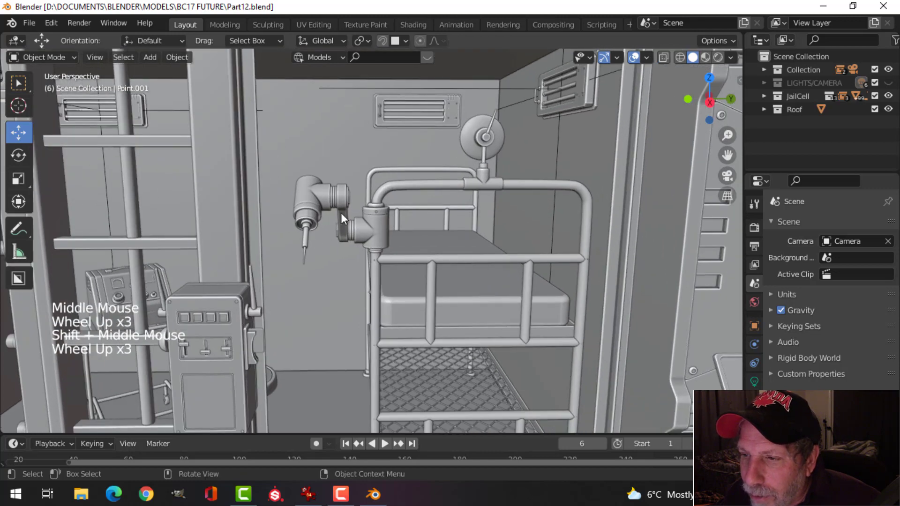
scroll(327, 215, "down", 3)
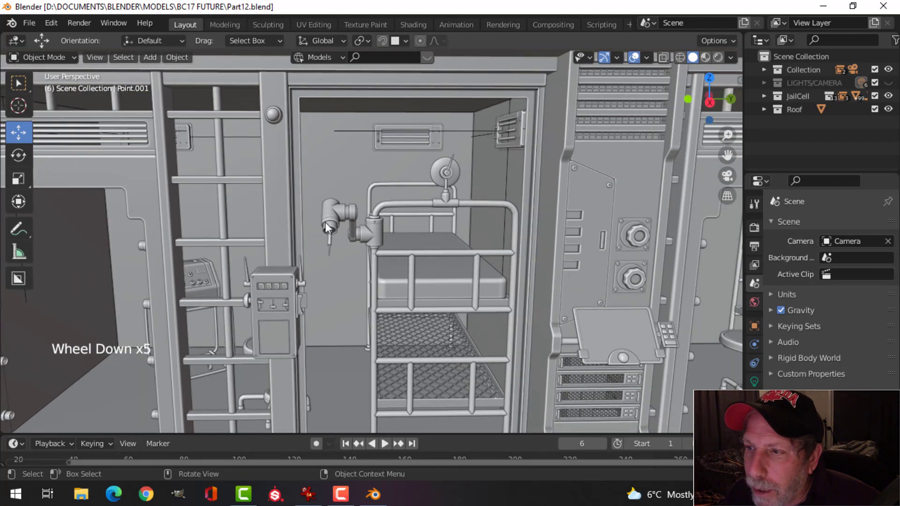
scroll(333, 222, "down", 2)
middle_click_drag(333, 223, 353, 241)
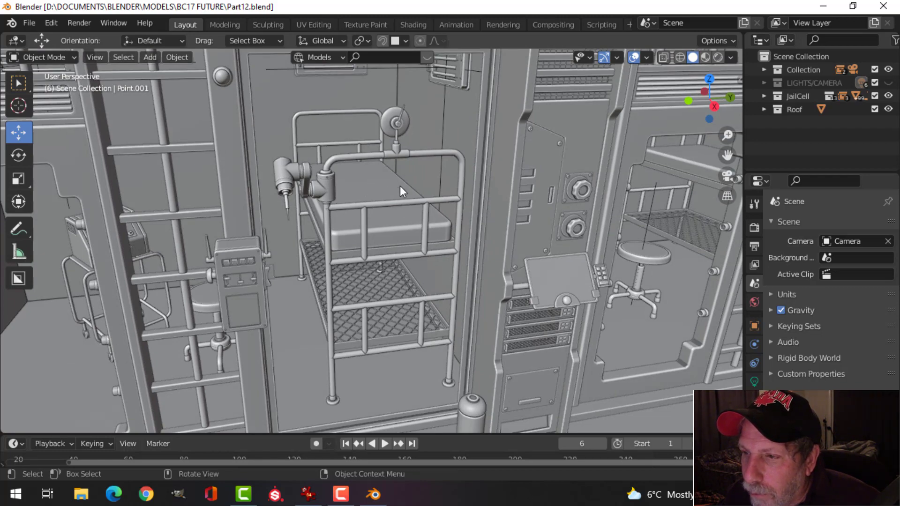
middle_click_drag(396, 247, 381, 186)
scroll(395, 247, "up", 3)
middle_click_drag(395, 247, 386, 197)
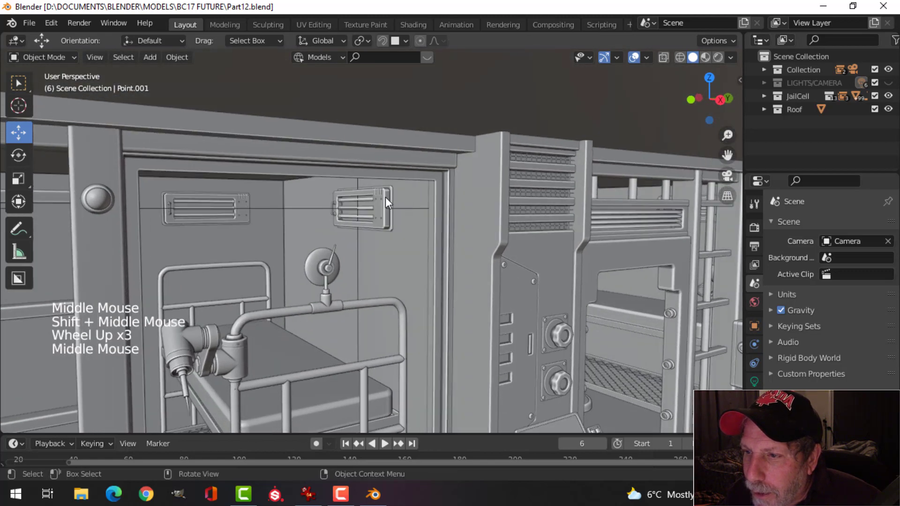
Frame the slatted wall light above the bunk bed, inspect it up close and deselect it.
left_click(385, 197)
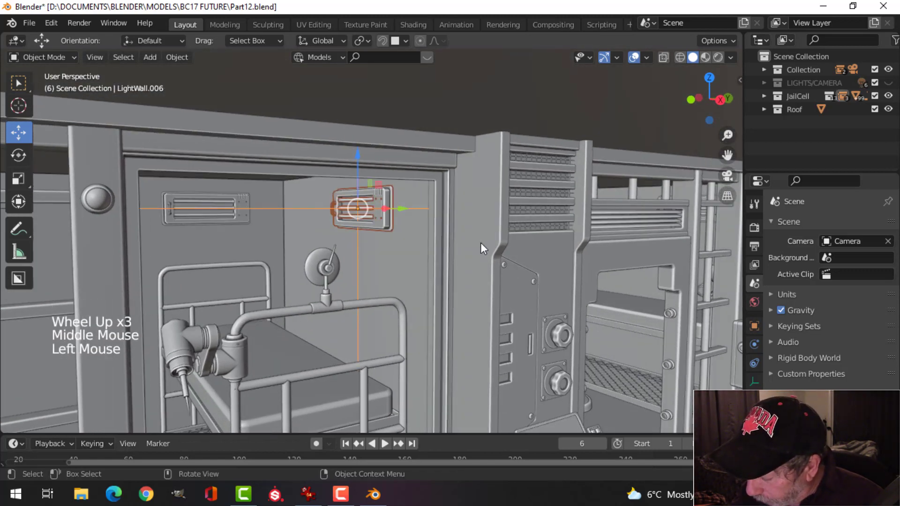
key("KP_Decimal")
scroll(480, 242, "up", 4)
key("alt+a")
middle_click_drag(474, 243, 445, 222)
scroll(548, 250, "down", 2)
Inspect the first-aid case on the walkway from several angles, selecting it briefly.
scroll(462, 264, "down", 7)
scroll(446, 249, "down", 3)
scroll(398, 234, "down", 2)
scroll(438, 229, "up", 2)
scroll(448, 201, "up", 2)
scroll(423, 248, "up", 2)
scroll(340, 243, "down", 1)
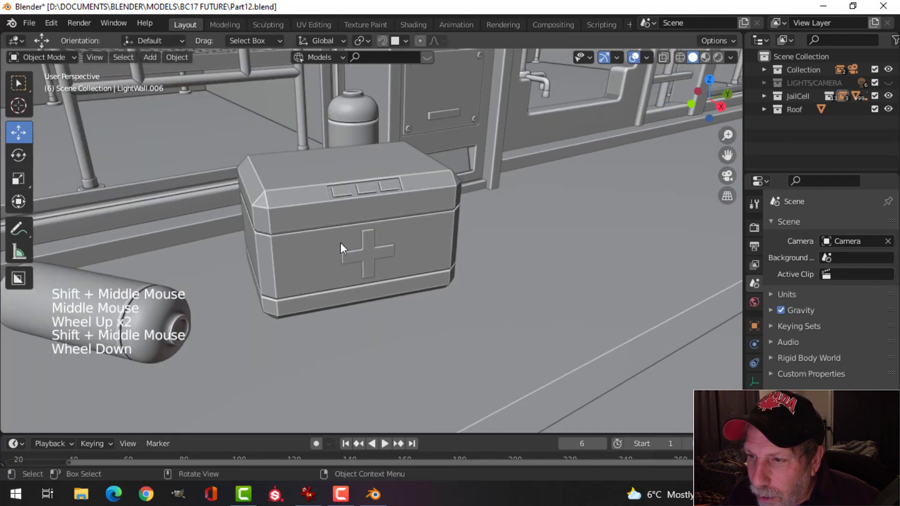
middle_click_drag(316, 239, 338, 235)
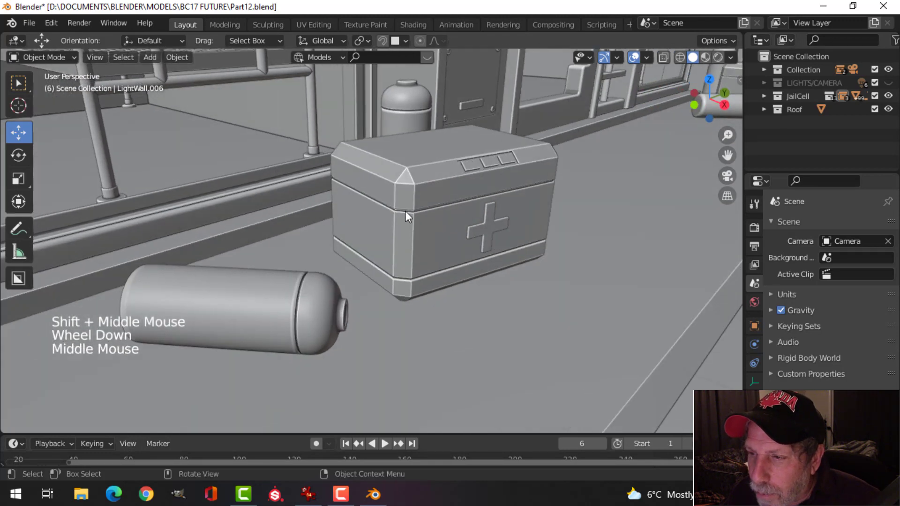
mouse_move(458, 193)
middle_mouse_down()
mouse_move(460, 204)
mouse_move(378, 211)
mouse_move(465, 204)
middle_mouse_up()
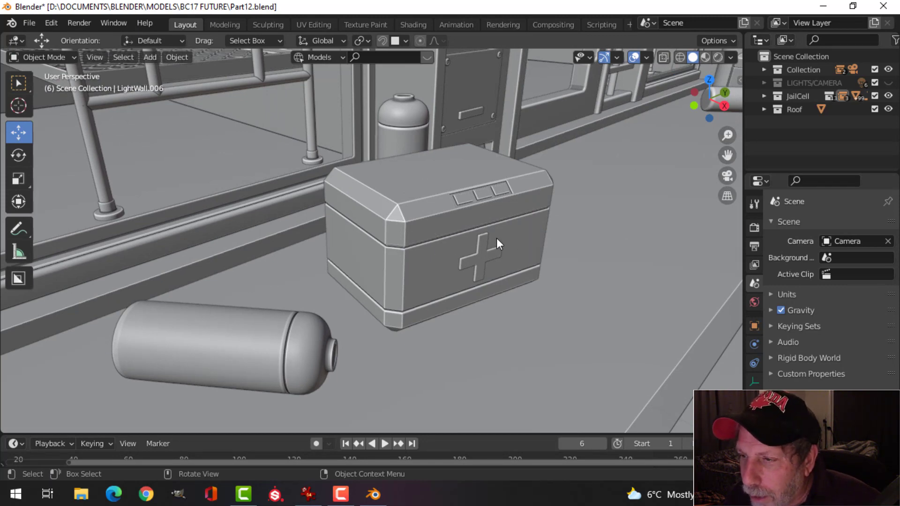
left_click(437, 236)
middle_click_drag(511, 238, 546, 236)
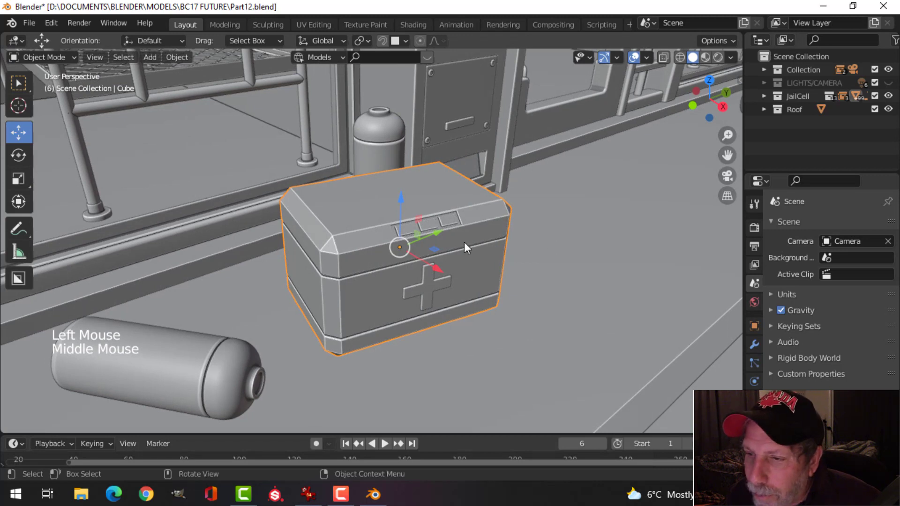
key("alt+a")
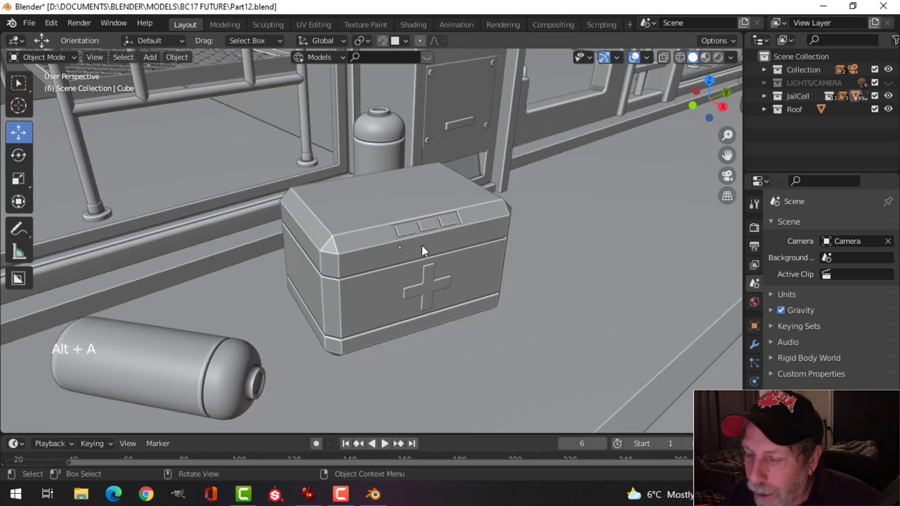
Examine the upright and lying gas cylinders around the first-aid case, selecting them briefly.
scroll(415, 269, "down", 3)
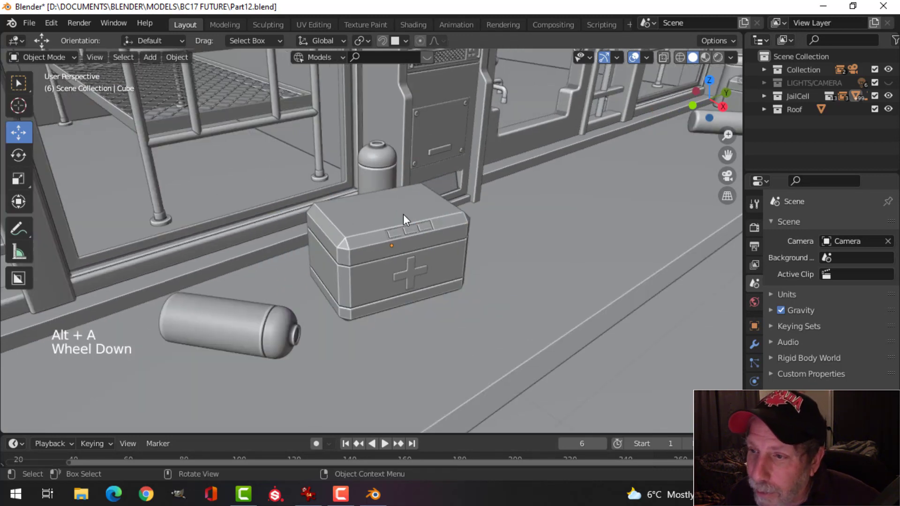
left_click(387, 165)
middle_click_drag(386, 164, 457, 245)
scroll(461, 227, "down", 2)
key("alt+a")
left_click(292, 268)
scroll(444, 258, "down", 2)
key("alt+a")
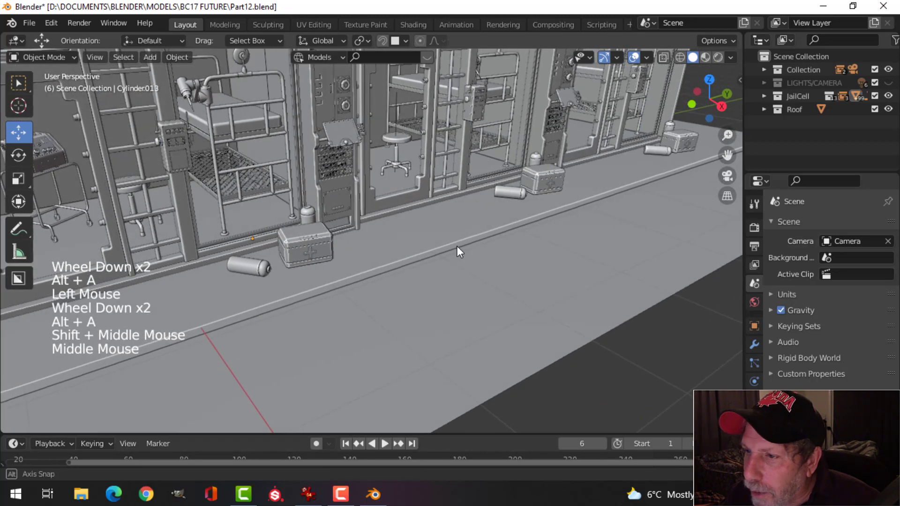
scroll(359, 246, "up", 2)
middle_click_drag(241, 257, 255, 257)
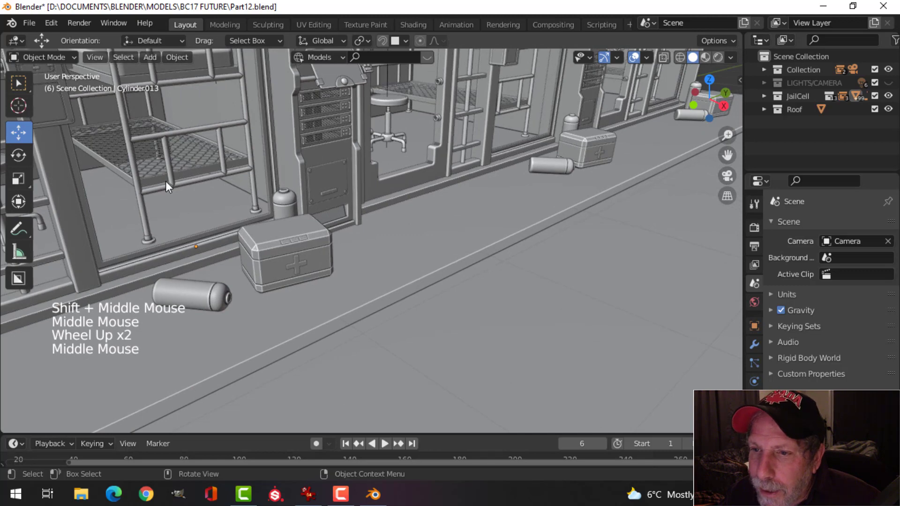
scroll(165, 181, "down", 1)
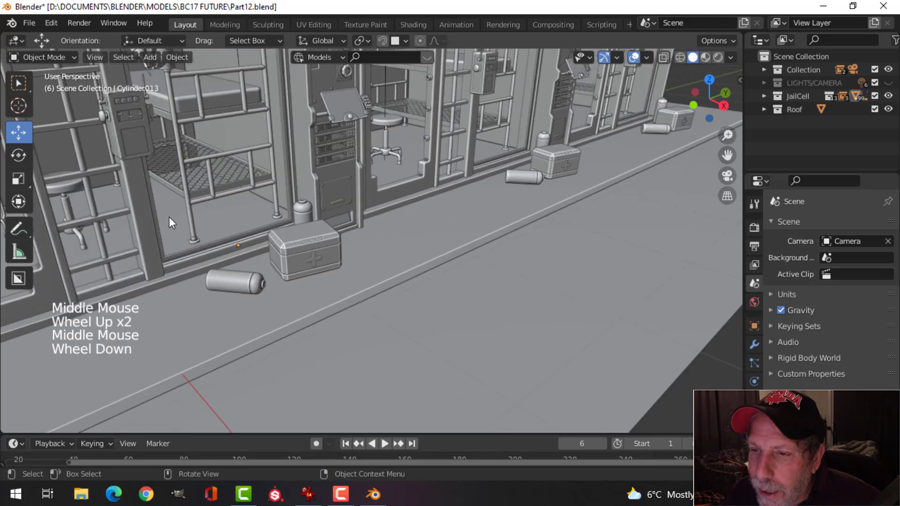
Check the contents of the JailCell collection and highlight its two duplicated cell instances along the walkway.
left_click(765, 96)
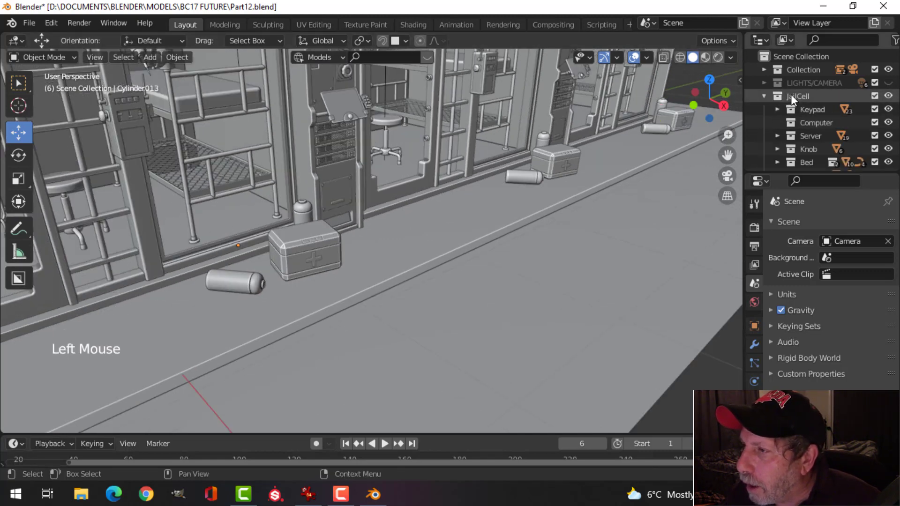
left_click(763, 96)
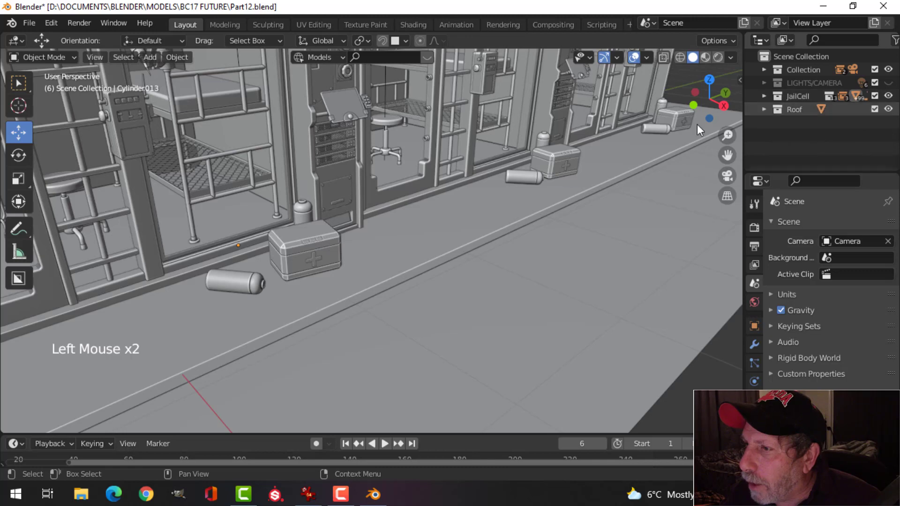
left_click(433, 170)
scroll(546, 166, "down", 3)
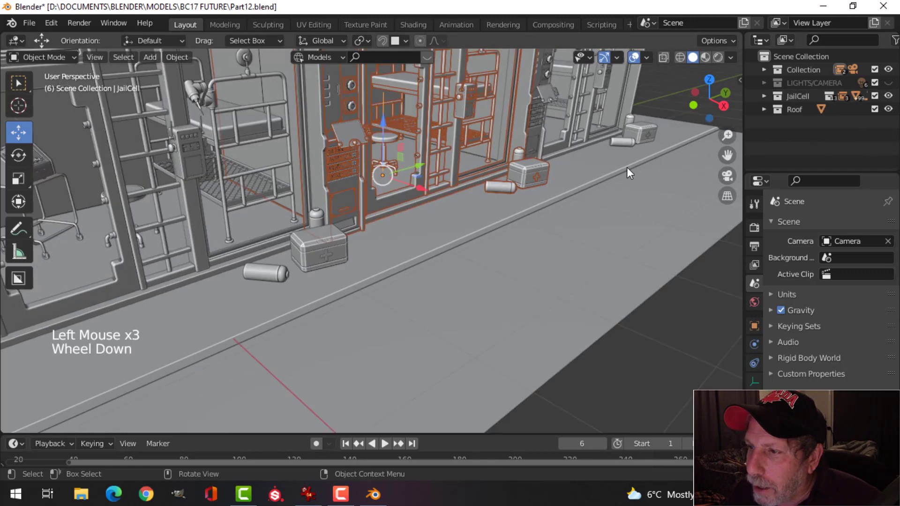
middle_click_drag(628, 168, 468, 192, "shift")
left_click(459, 139)
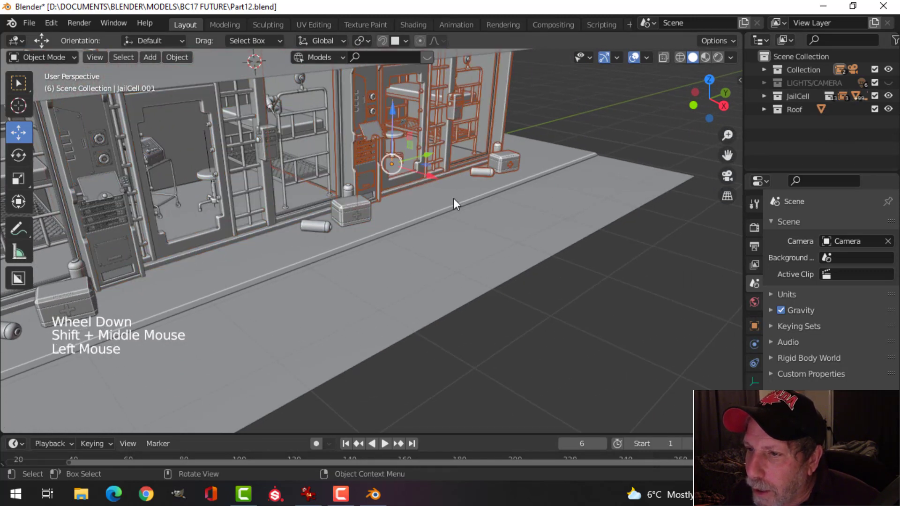
key("alt+a")
Try rotating the lying cylinder beside the first-aid case about the global Z axis.
middle_click_drag(297, 225, 434, 235, "shift")
scroll(403, 213, "up", 2)
scroll(356, 218, "up", 1)
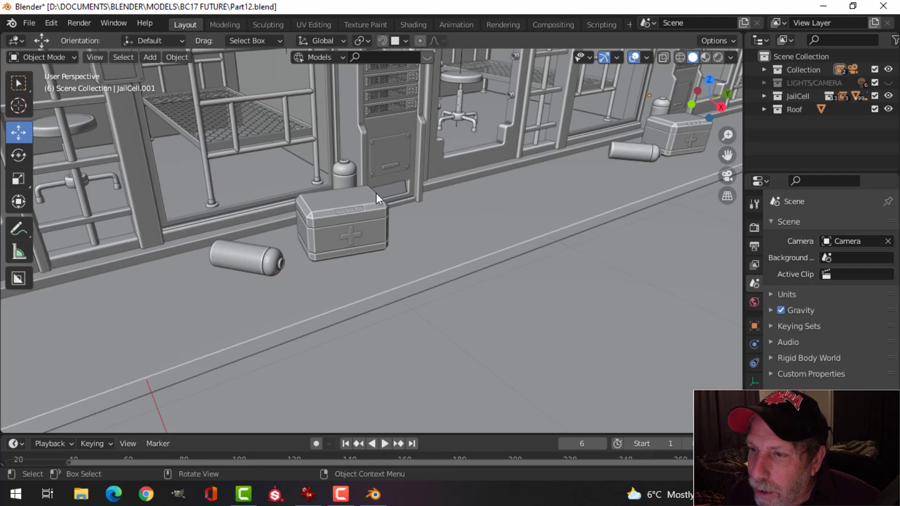
middle_click_drag(415, 203, 392, 218)
left_click(292, 271)
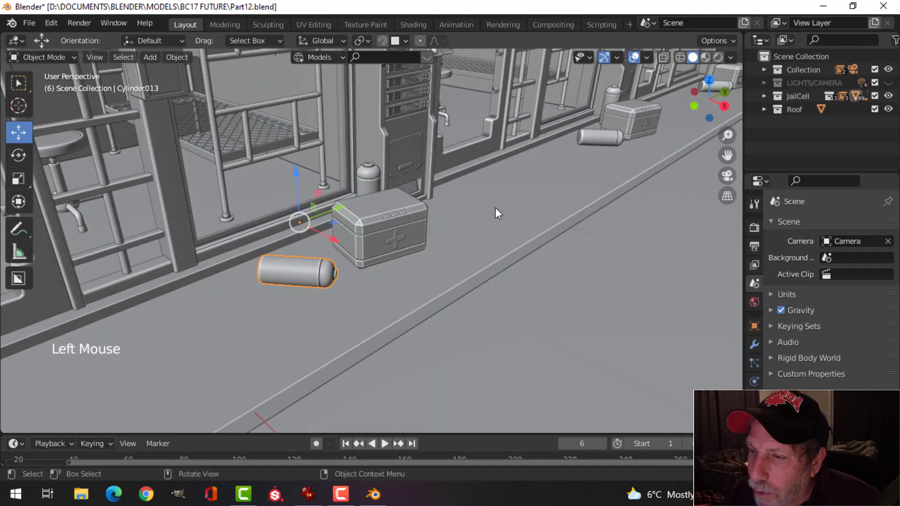
key("r")
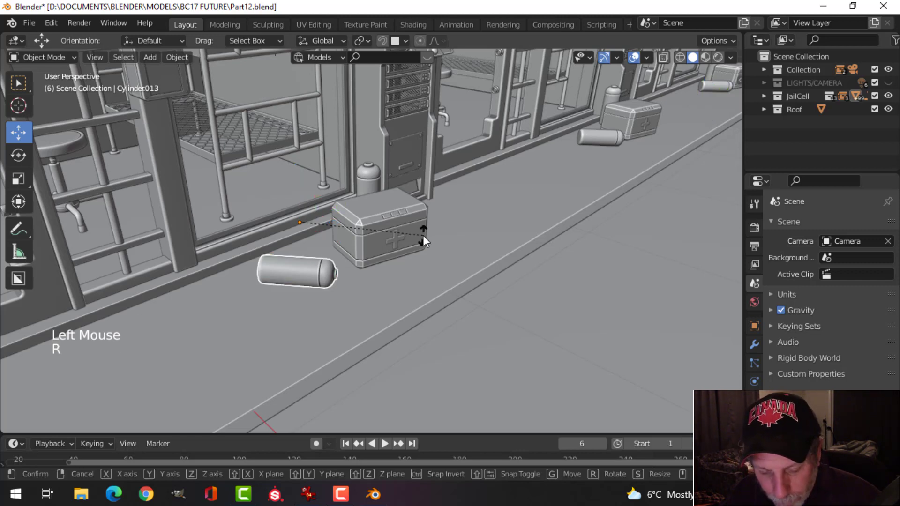
key("z")
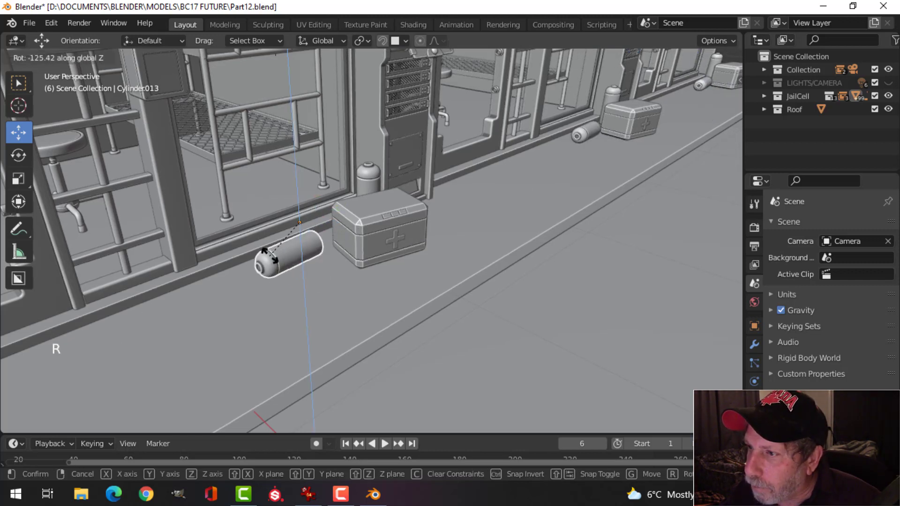
left_click(406, 249)
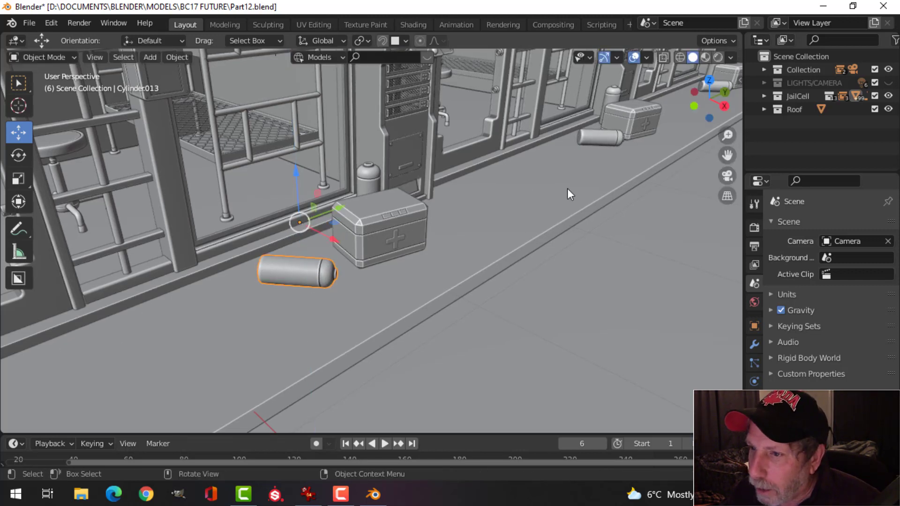
key("alt+a")
Examine the first-aid case and cylinder up close, as well as the whole row of jail cells.
middle_click_drag(567, 189, 516, 200)
scroll(549, 198, "up", 1)
scroll(468, 212, "down", 1)
scroll(344, 242, "up", 1)
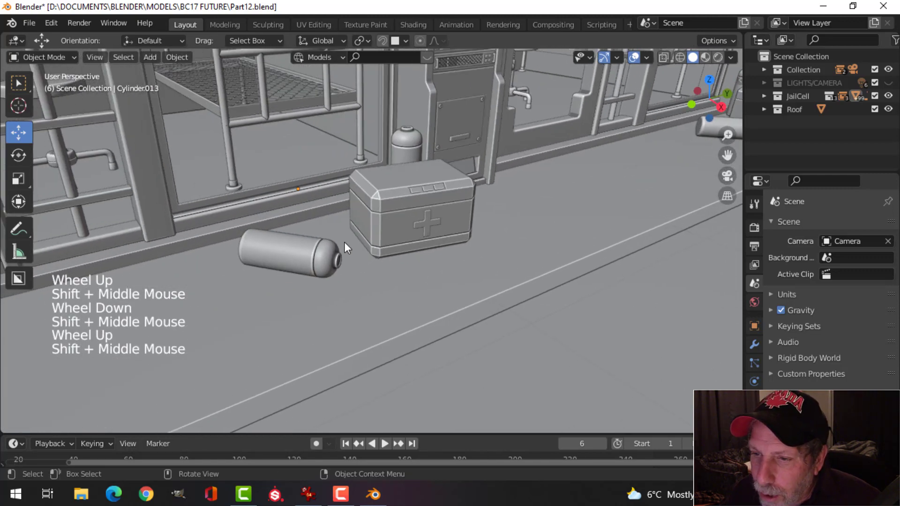
middle_click_drag(344, 242, 214, 263, "shift")
scroll(214, 262, "up", 2)
scroll(375, 218, "down", 1)
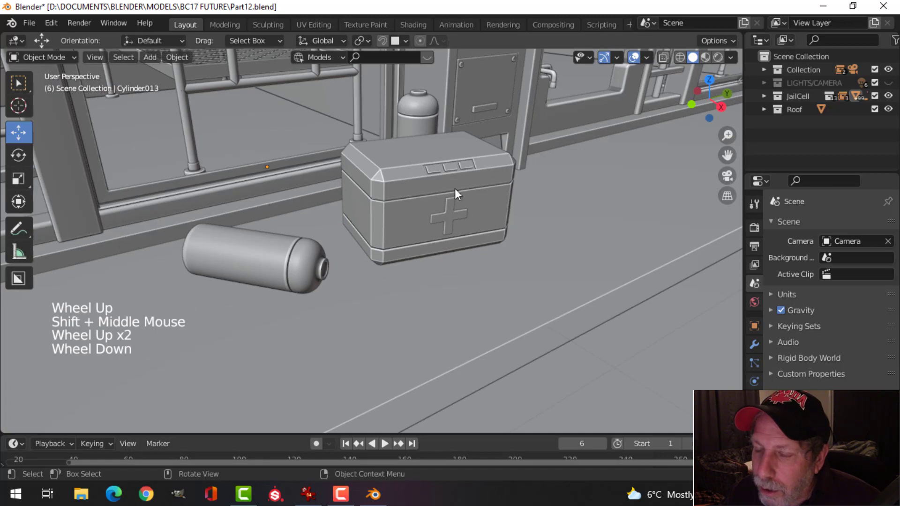
scroll(465, 211, "down", 1)
middle_click_drag(465, 210, 530, 205)
scroll(446, 221, "down", 2)
scroll(506, 196, "down", 1)
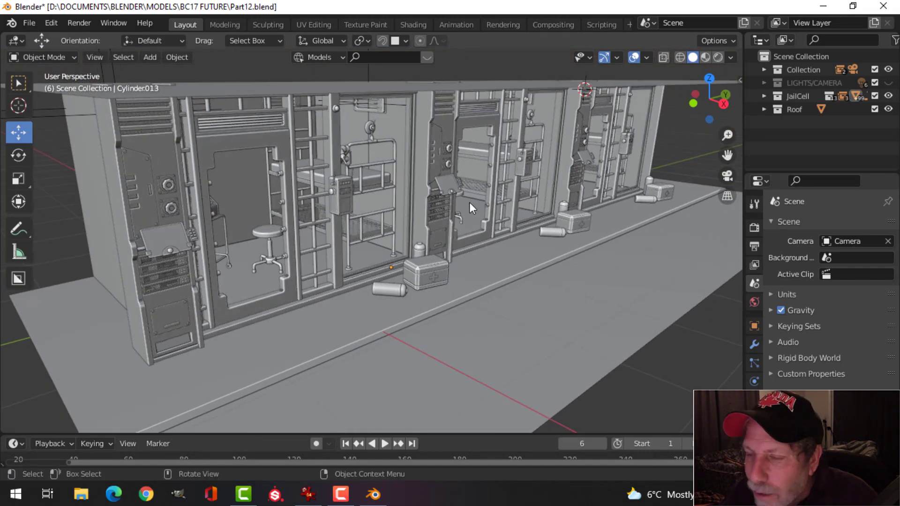
Frame the dome light on the post beside the cell doorway and deselect it.
left_click(335, 111)
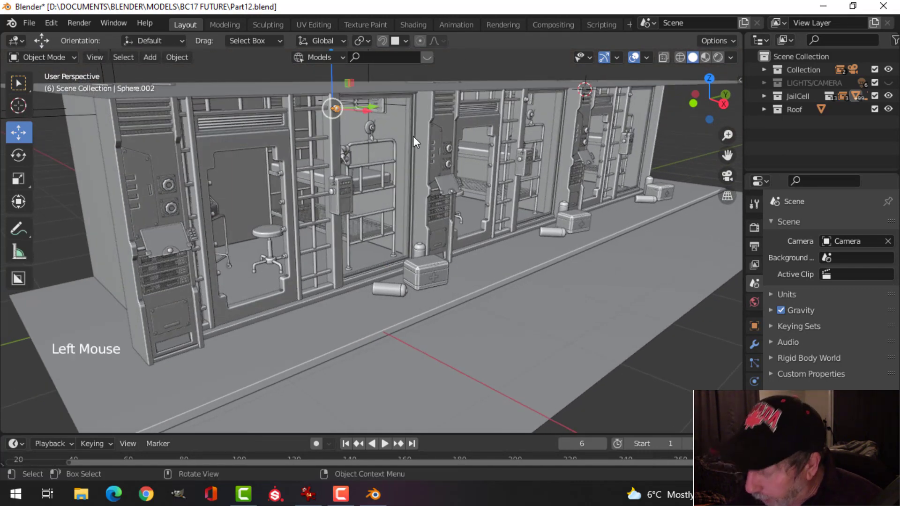
key("KP_Decimal")
scroll(412, 136, "down", 4)
middle_click_drag(445, 209, 376, 243)
key("alt+a")
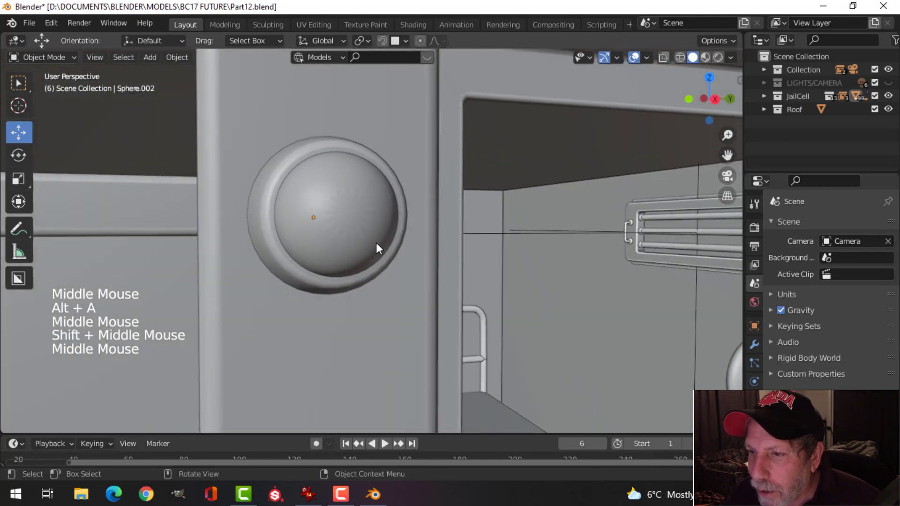
Inspect the dome light's sphere mesh in Edit Mode, then return to Object Mode and view it beside the doorway.
scroll(343, 202, "up", 2)
left_click(345, 208)
middle_click_drag(344, 208, 438, 251)
scroll(432, 251, "up", 1)
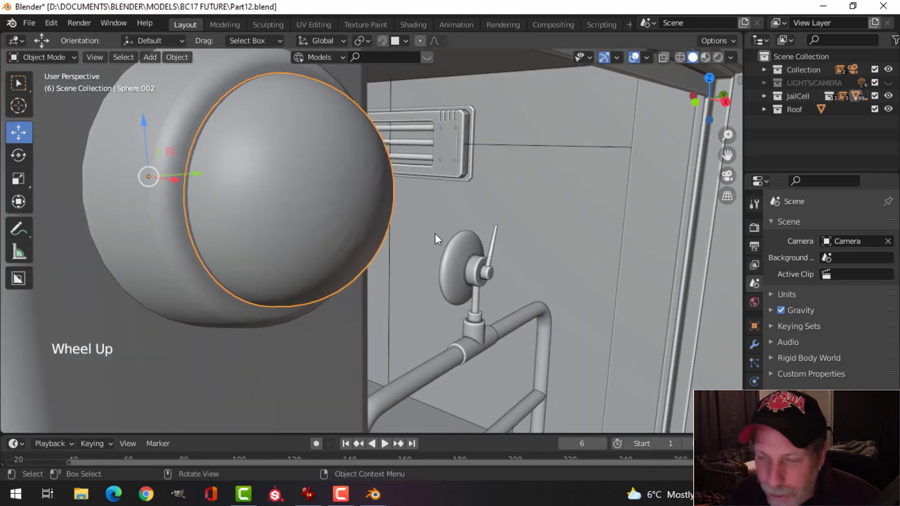
key("Tab")
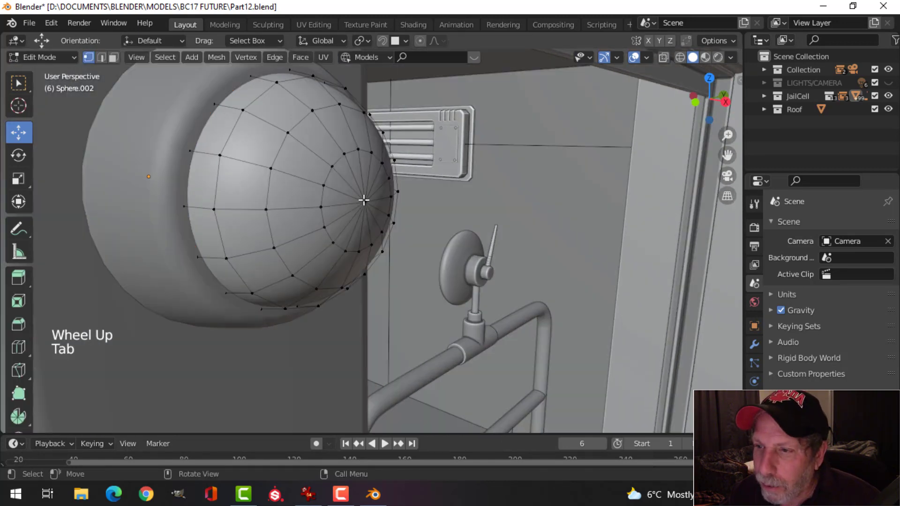
key("Tab")
scroll(398, 226, "down", 2)
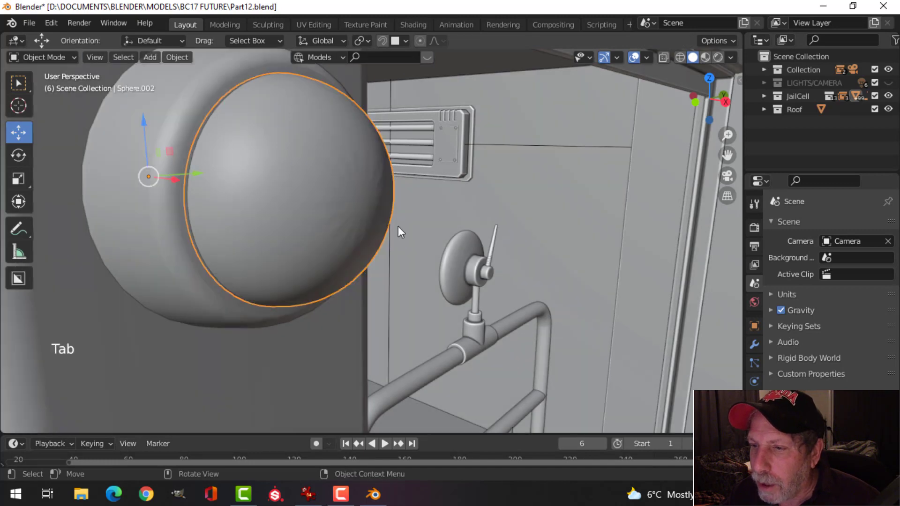
key("alt+a")
middle_click_drag(425, 229, 425, 230)
scroll(425, 231, "down", 3)
scroll(412, 245, "down", 7)
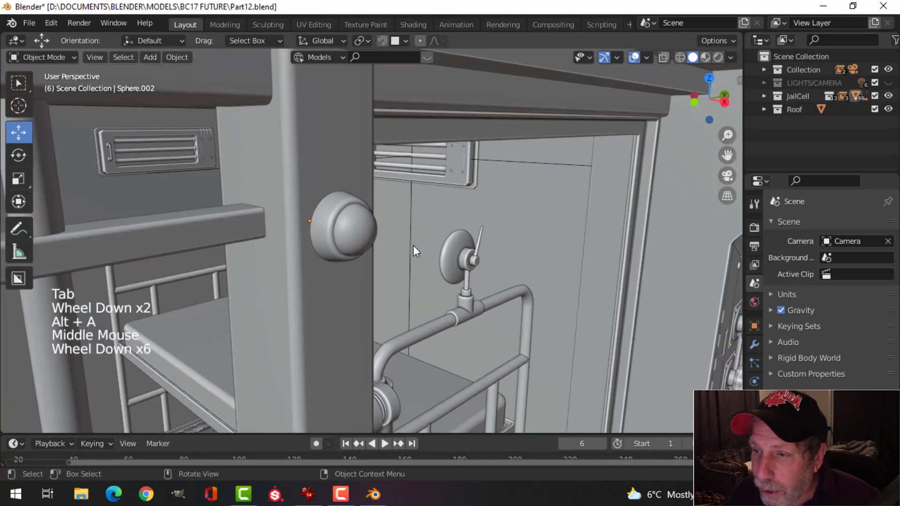
middle_click_drag(466, 253, 395, 238, "shift")
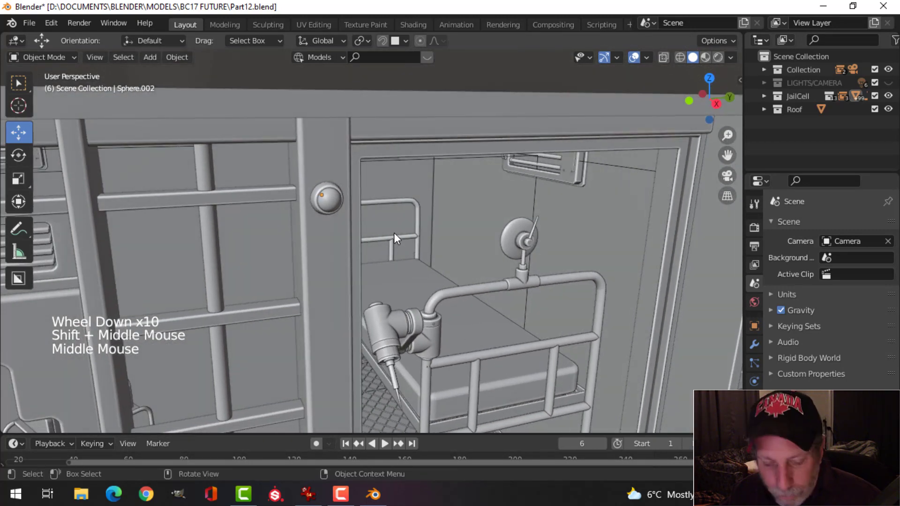
Save the scene file and view the row of jail cells from the walkway side.
key("ctrl+s")
scroll(450, 239, "down", 2)
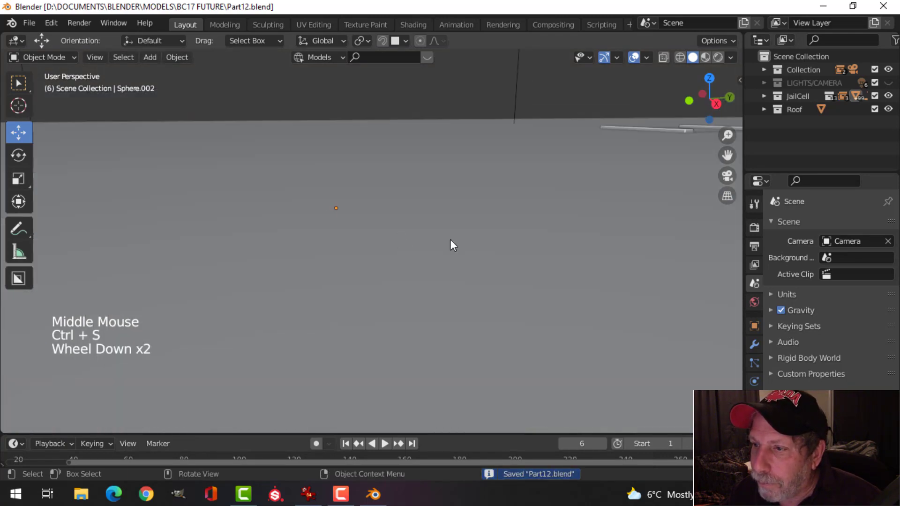
middle_click_drag(450, 239, 493, 173, "shift")
scroll(496, 218, "down", 3)
scroll(493, 173, "down", 2)
middle_click_drag(558, 179, 485, 163, "shift")
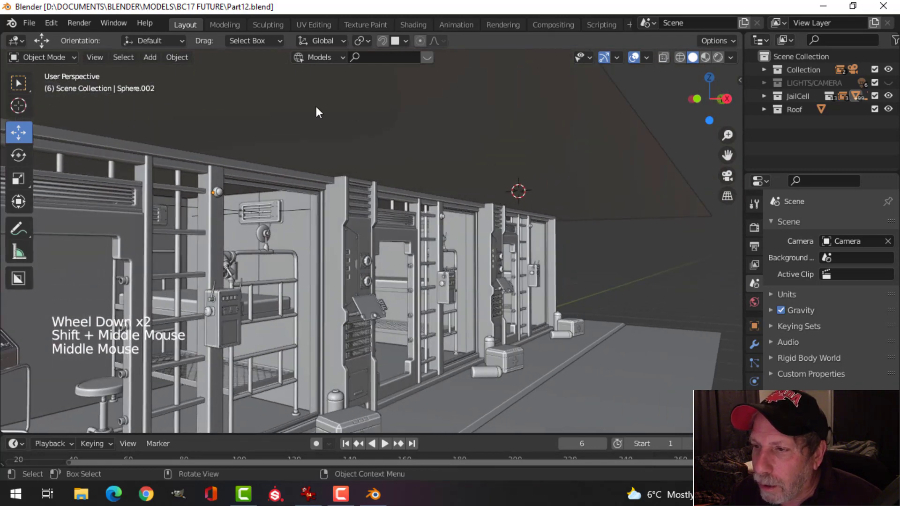
middle_click_drag(510, 186, 497, 188, "shift")
scroll(497, 189, "up", 2)
middle_click_drag(496, 188, 476, 192)
middle_click_drag(475, 192, 359, 181, "shift")
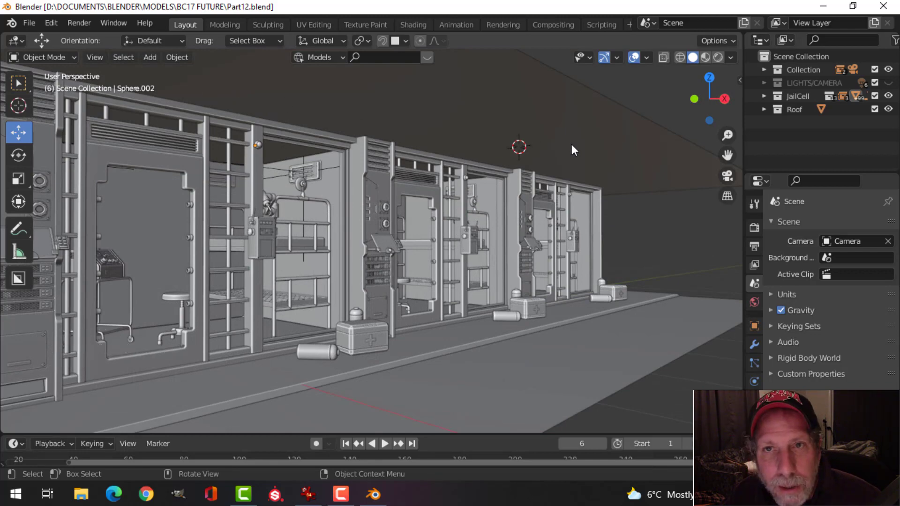
Examine the walkway in front of the jail cells and the roof overhanging it from several angles.
scroll(452, 182, "down", 1)
middle_click_drag(474, 179, 366, 236)
scroll(483, 182, "down", 2)
scroll(483, 183, "up", 3)
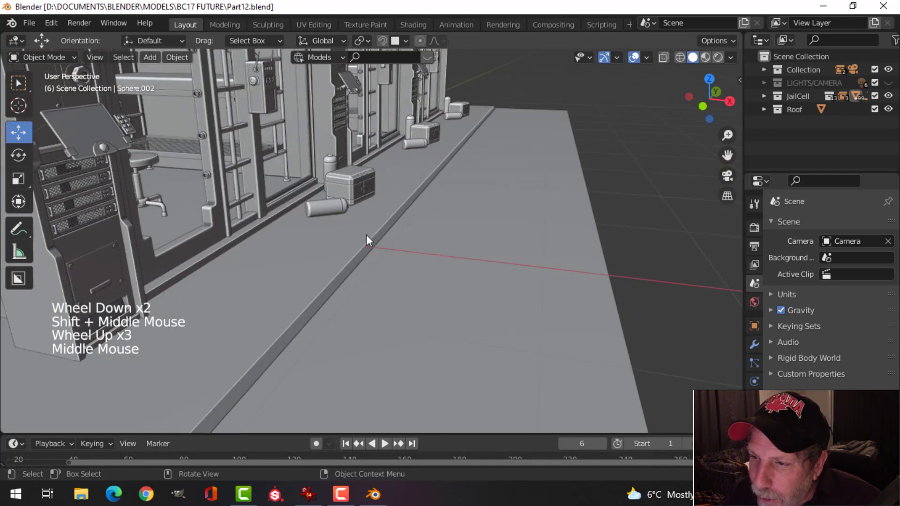
scroll(475, 255, "down", 2)
middle_click_drag(475, 255, 366, 259)
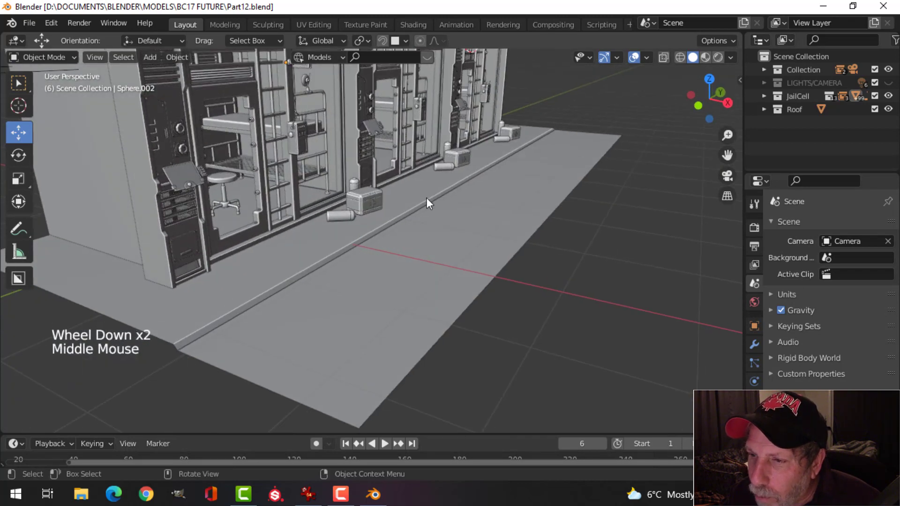
scroll(432, 203, "up", 2)
middle_click_drag(432, 204, 484, 189)
scroll(484, 189, "down", 2)
scroll(418, 196, "up", 1, "shift")
middle_click_drag(418, 196, 446, 226, "shift")
scroll(511, 224, "up", 2)
middle_click_drag(511, 224, 469, 225, "shift")
middle_click_drag(468, 226, 488, 214)
scroll(446, 211, "down", 2)
Duplicate the roof's long outer edge, place the copy about 0.11 m lower, and separate it into its own object.
left_click(451, 166)
key("Tab")
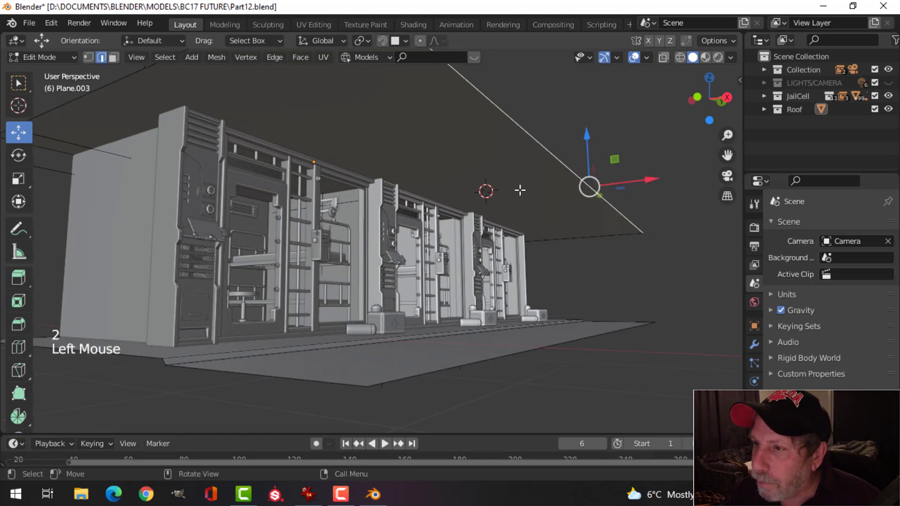
middle_click_drag(520, 190, 511, 220)
scroll(524, 212, "down", 2)
mouse_move(511, 220)
middle_mouse_down()
mouse_move(468, 235)
mouse_move(485, 221)
mouse_move(473, 235)
mouse_move(508, 227)
middle_mouse_up()
key("shift+d")
left_click(466, 131)
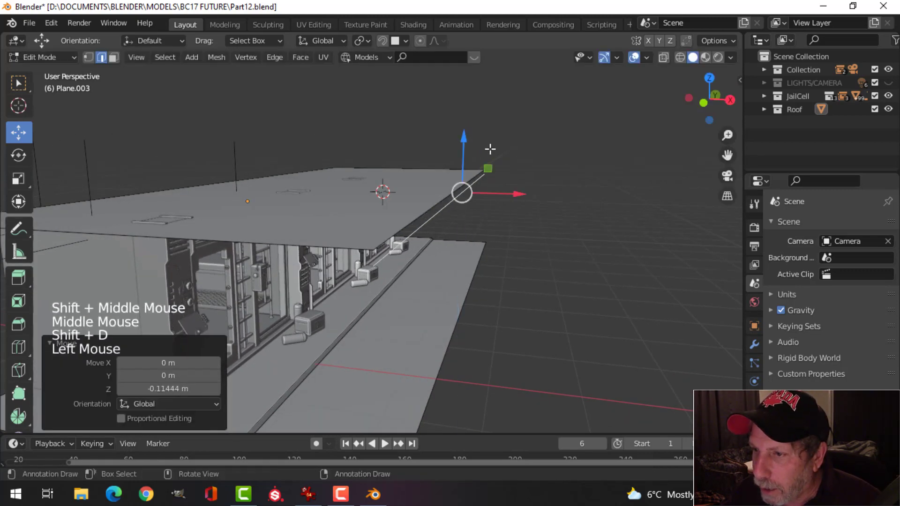
key("p")
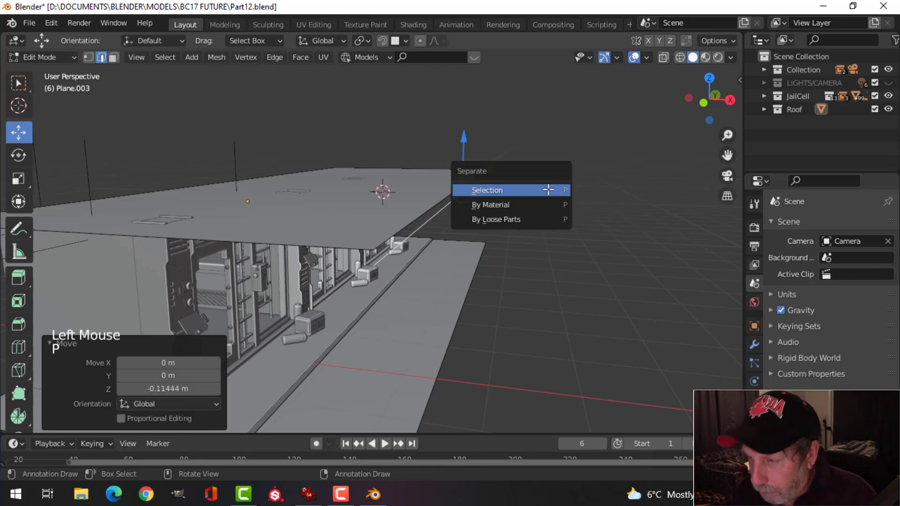
left_click(548, 189)
key("Tab")
Select the whole separated edge in Edit Mode and move it about -1.23 m along X toward the cells.
middle_click_drag(456, 201, 255, 226)
key("Tab")
key("a")
scroll(461, 237, "down", 2)
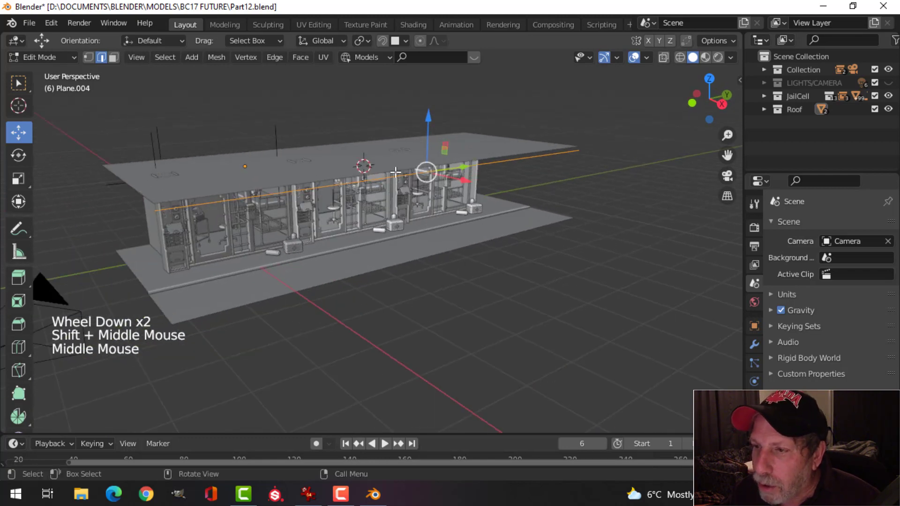
middle_click_drag(432, 191, 491, 162)
scroll(487, 188, "up", 2)
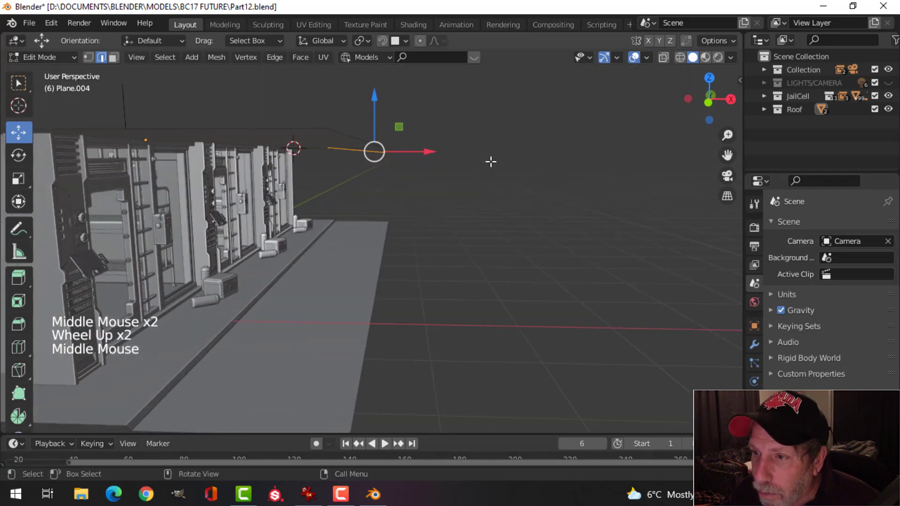
left_click_drag(435, 151, 362, 155)
middle_click_drag(362, 155, 452, 167, "shift")
Reposition the edge just below the roof in front wireframe view, nearer the cell fronts, ending with a move of about -0.042 m along Z.
key("KP_1")
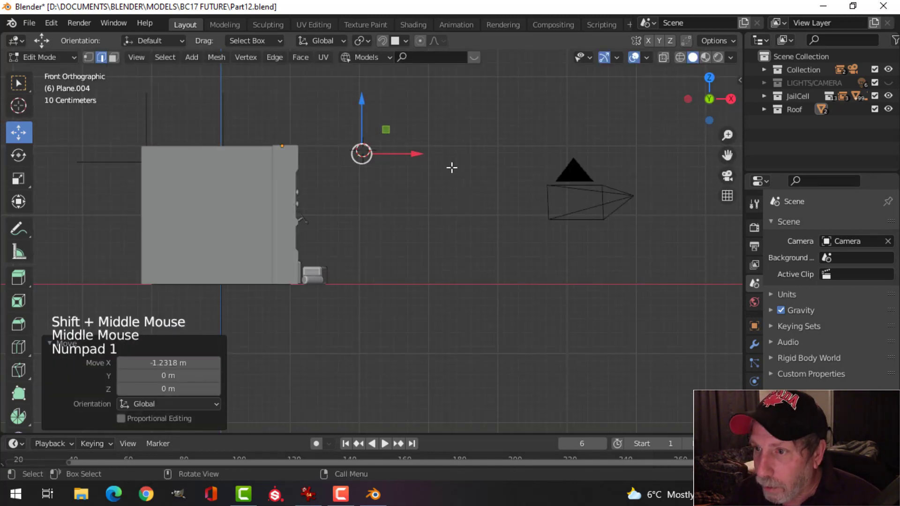
key("z")
scroll(454, 165, "up", 3)
middle_click_drag(454, 165, 446, 260, "shift")
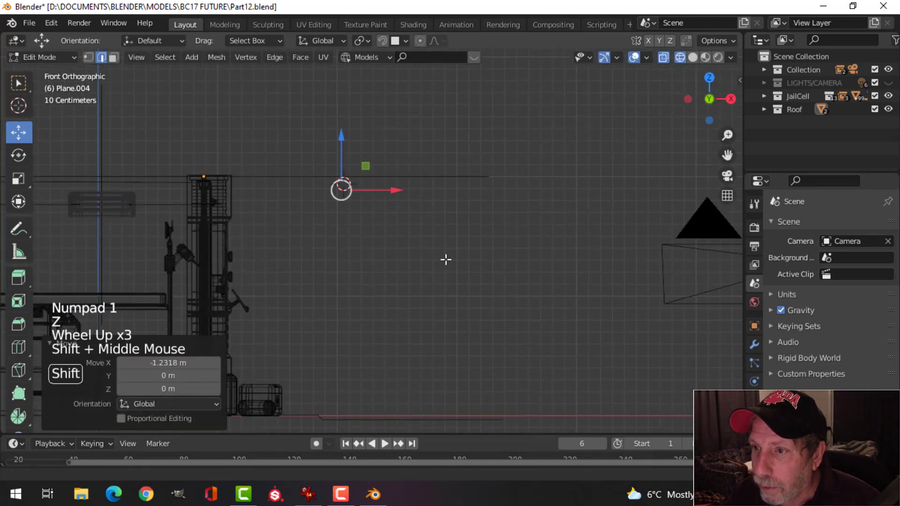
scroll(383, 225, "up", 2)
middle_click_drag(383, 226, 458, 257, "shift")
key("g")
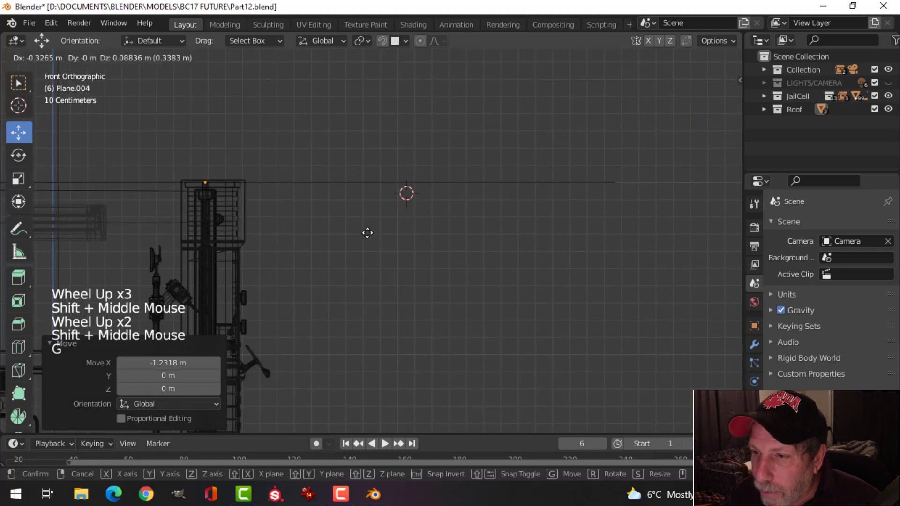
left_click(367, 229)
left_click_drag(338, 131, 340, 140)
Extrude the edge about 0.04 m along X to form a narrow strip beneath the roof.
middle_click_drag(407, 201, 451, 201)
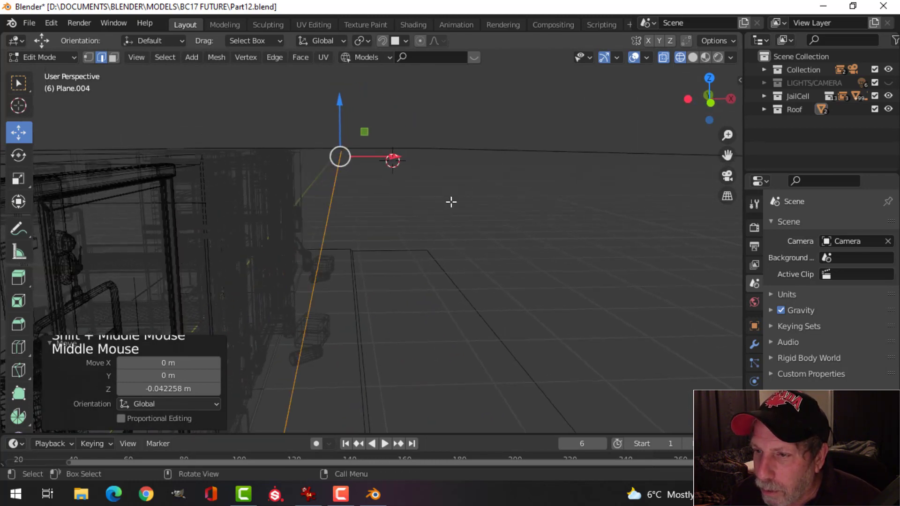
key("e")
left_click(421, 194)
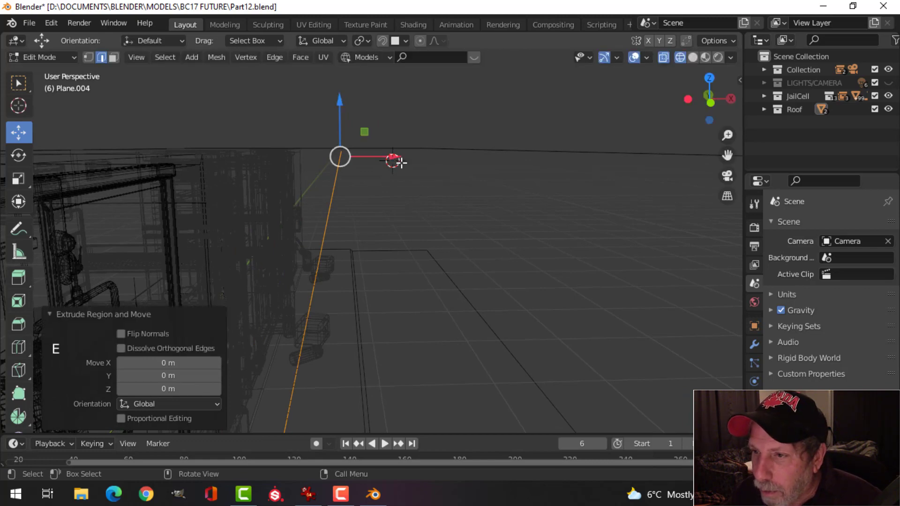
left_click_drag(396, 159, 400, 159)
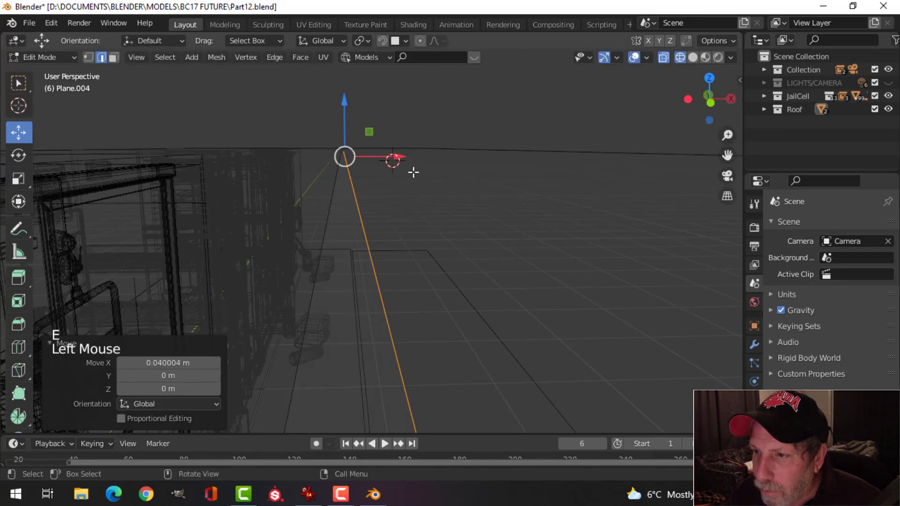
middle_click_drag(401, 157, 360, 138)
Select both long edges of the strip in solid shading and extrude them about 0.052 m downward.
left_click(345, 130)
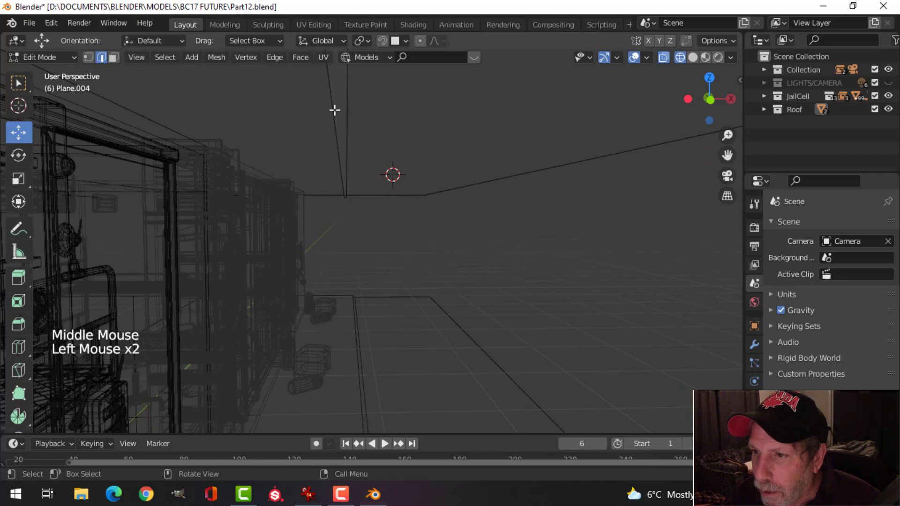
key("z")
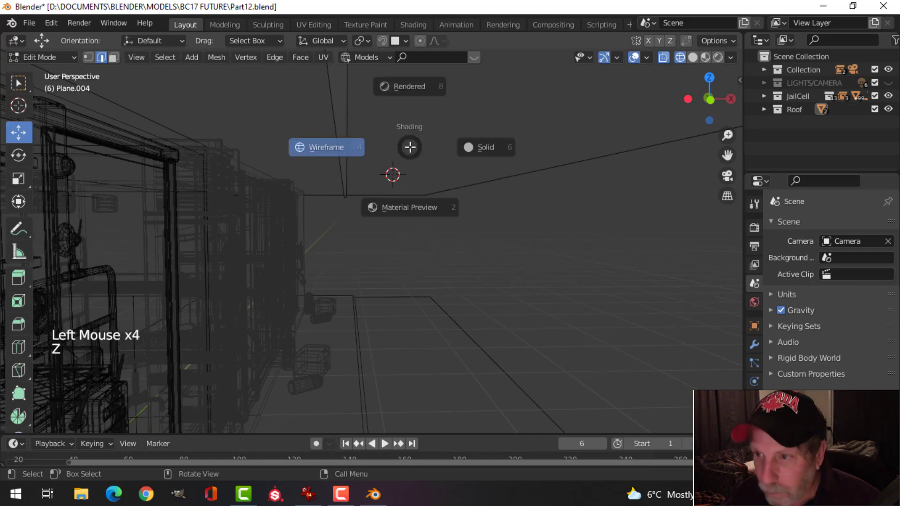
scroll(365, 120, "up", 3)
left_click(327, 88)
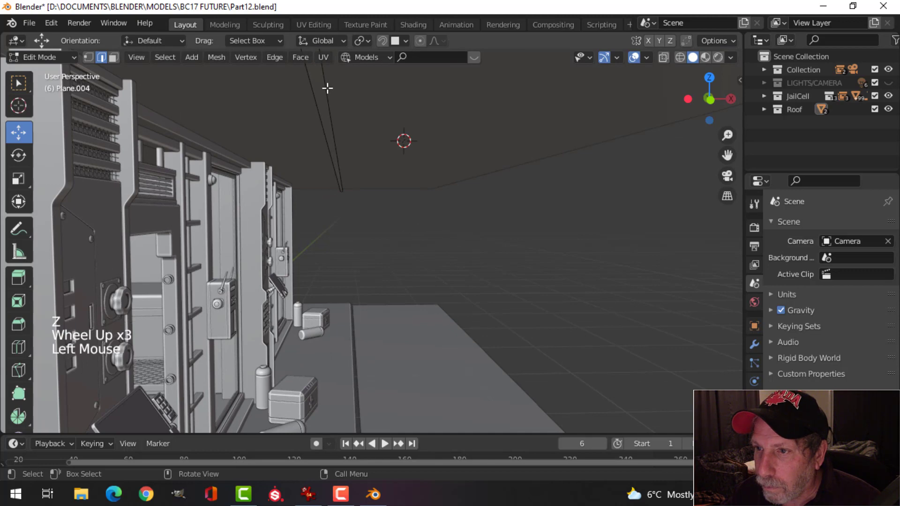
left_click(317, 89, "shift")
scroll(392, 125, "down", 2)
middle_click_drag(396, 131, 416, 179)
mouse_move(416, 179)
middle_mouse_down()
mouse_move(412, 192)
mouse_move(404, 175)
middle_mouse_up()
scroll(410, 191, "down", 2)
scroll(407, 189, "down", 2)
key("e")
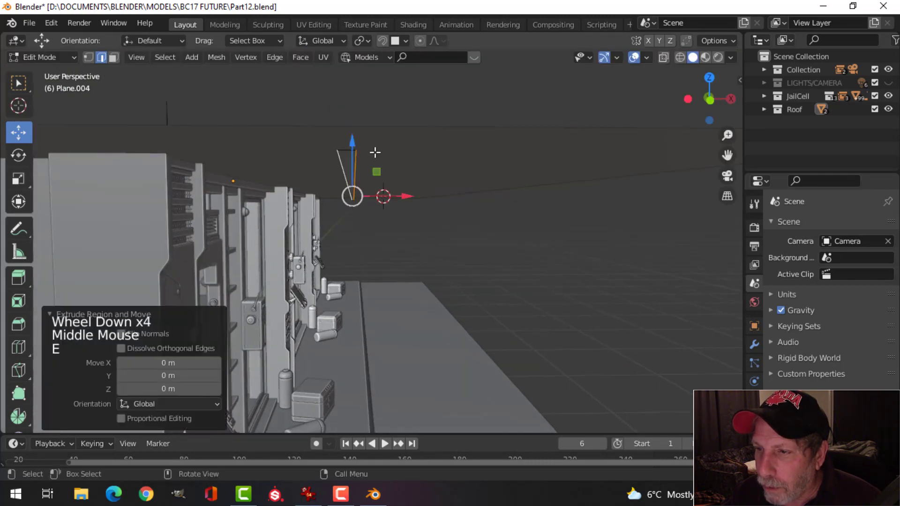
left_click_drag(354, 138, 356, 146)
Return to Object Mode, isolate the channel in local view, frame it, and deselect it.
middle_click_drag(356, 146, 428, 161)
scroll(408, 179, "up", 2)
scroll(415, 153, "up", 1)
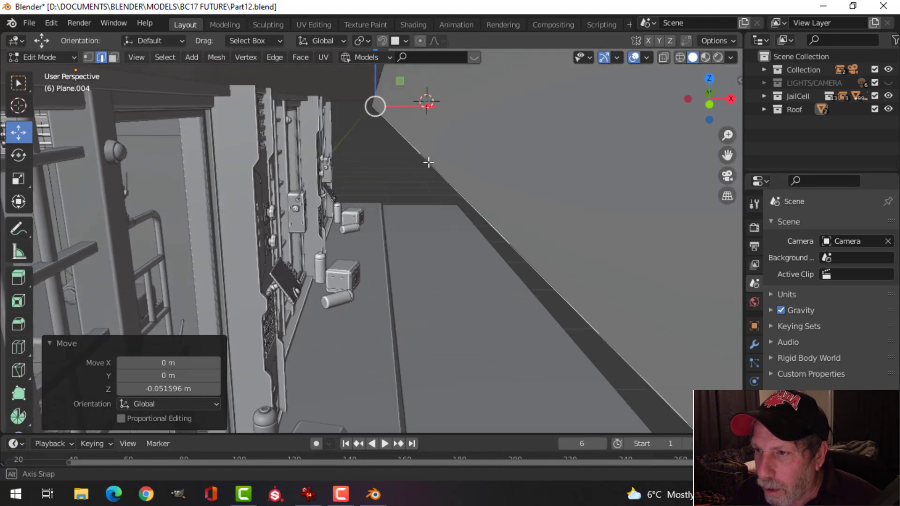
key("Tab")
key("KP_Divide")
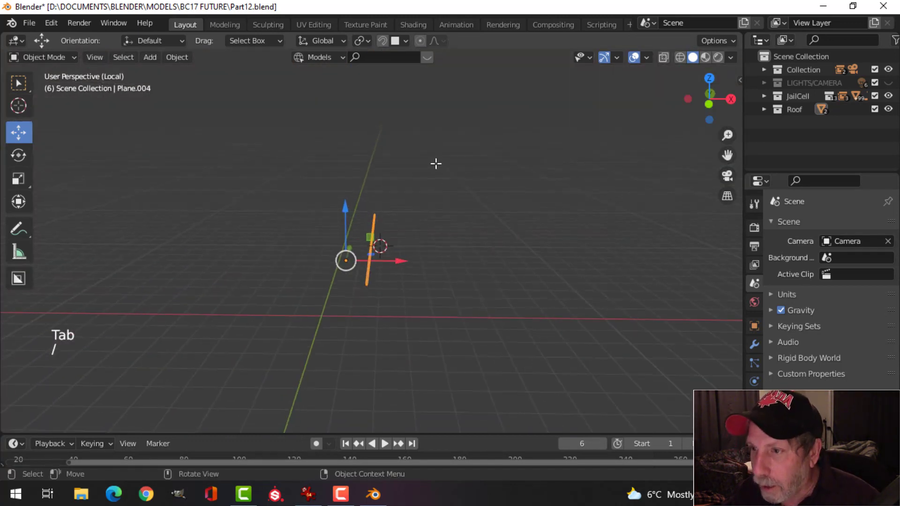
scroll(421, 218, "up", 4)
key("KP_Decimal")
scroll(424, 213, "up", 7)
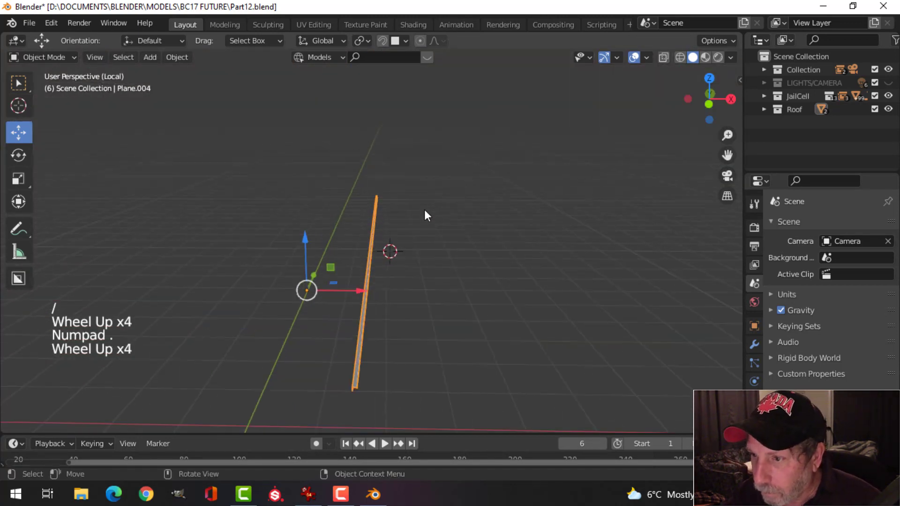
middle_click_drag(420, 270, 386, 177)
key("alt+a")
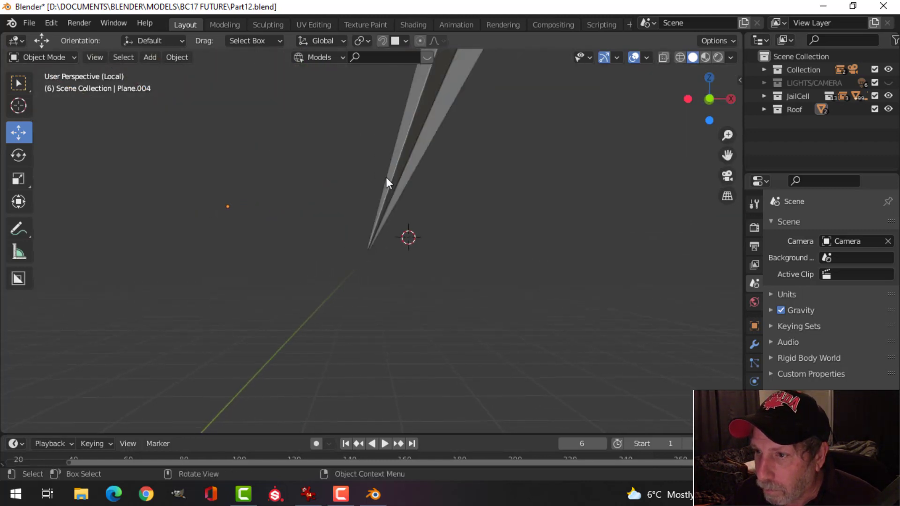
Extrude the channel's two bottom edges inward by scaling them to about 0.6 along global X, forming lips.
left_click(431, 148)
key("Tab")
middle_click_drag(478, 172, 476, 177)
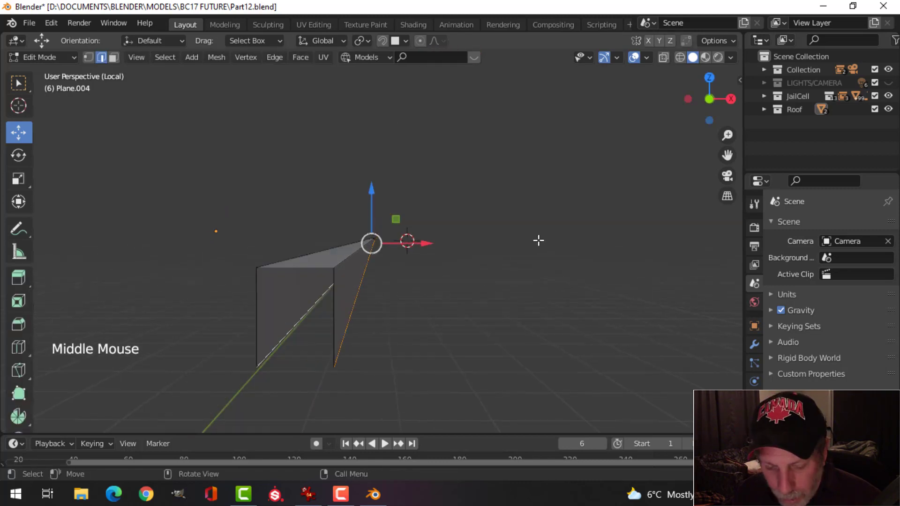
key("e")
key("s")
key("x")
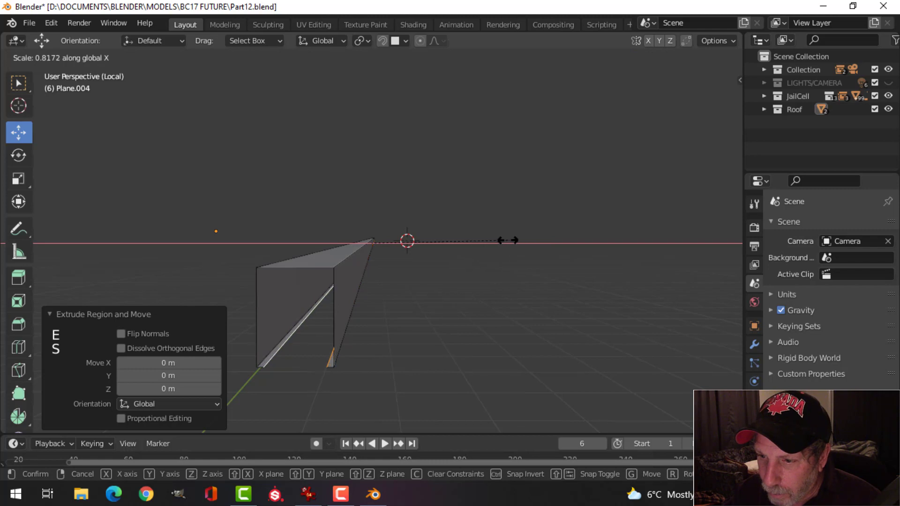
left_click(471, 240)
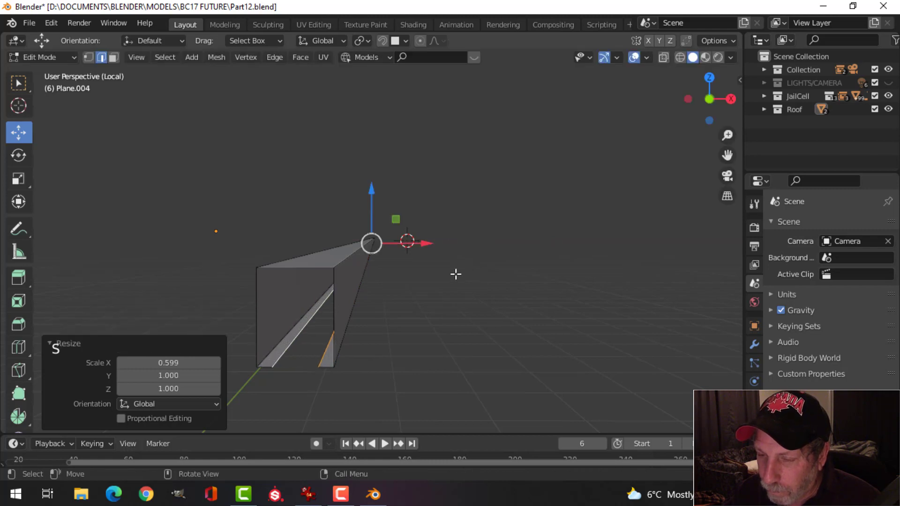
key("Tab")
Select the channel's entire mesh and scale it wider along global X.
scroll(456, 275, "down", 3)
middle_click_drag(455, 275, 438, 245)
key("Tab")
key("a")
scroll(450, 267, "up", 2)
key("s")
key("x")
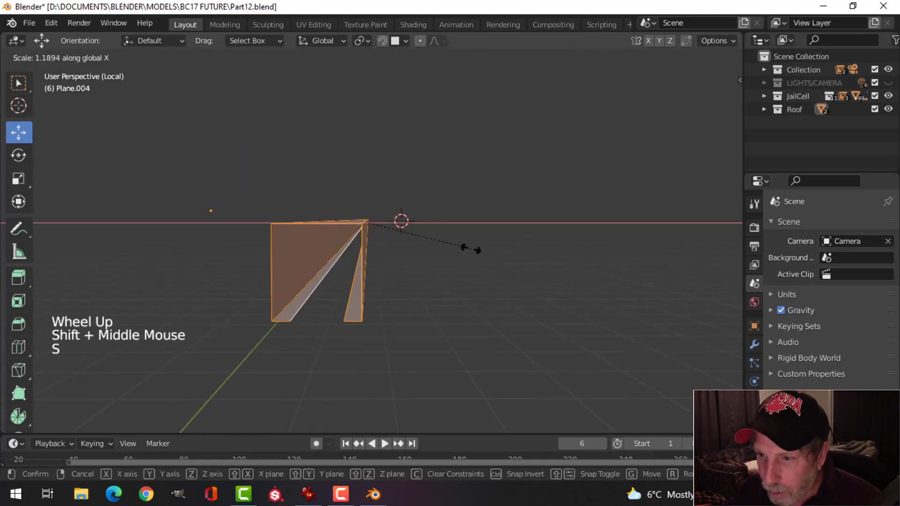
left_click(490, 247)
key("Tab")
mouse_move(480, 247)
middle_mouse_down()
mouse_move(468, 252)
mouse_move(484, 245)
middle_mouse_up()
Add a Solidify modifier to the channel and enable Even Thickness.
scroll(467, 252, "down", 2)
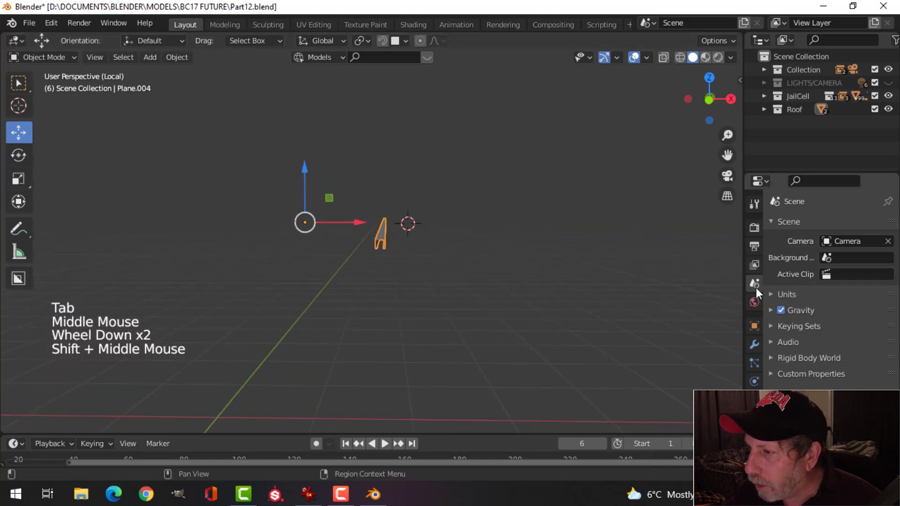
left_click(753, 346)
left_click(787, 225)
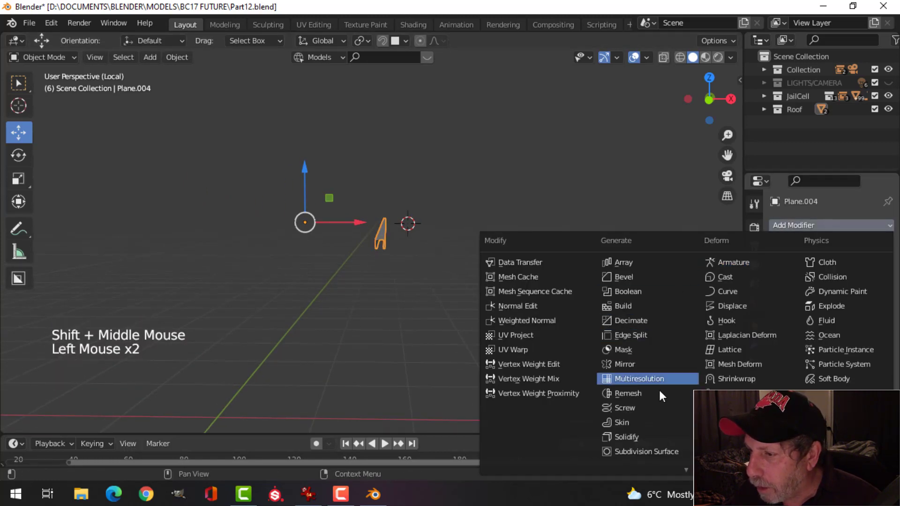
left_click(655, 433)
scroll(397, 297, "up", 3)
scroll(407, 285, "down", 1)
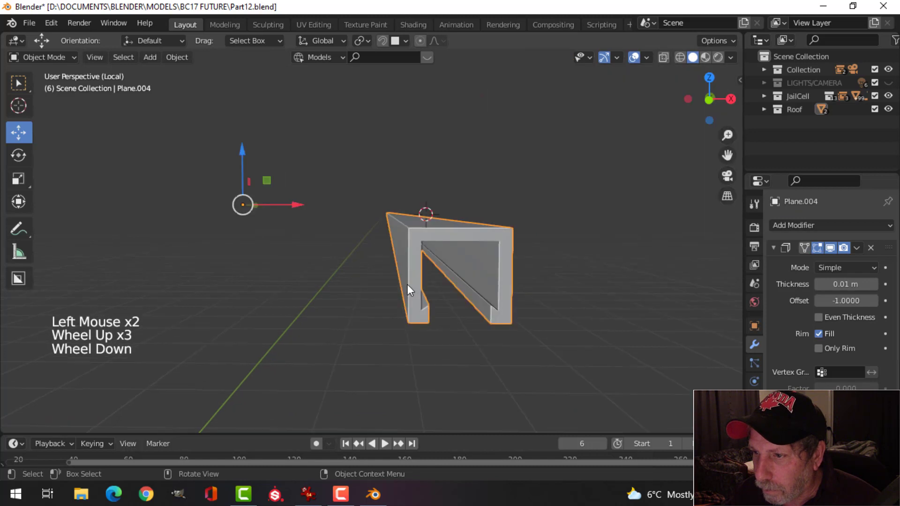
middle_click_drag(407, 285, 407, 282)
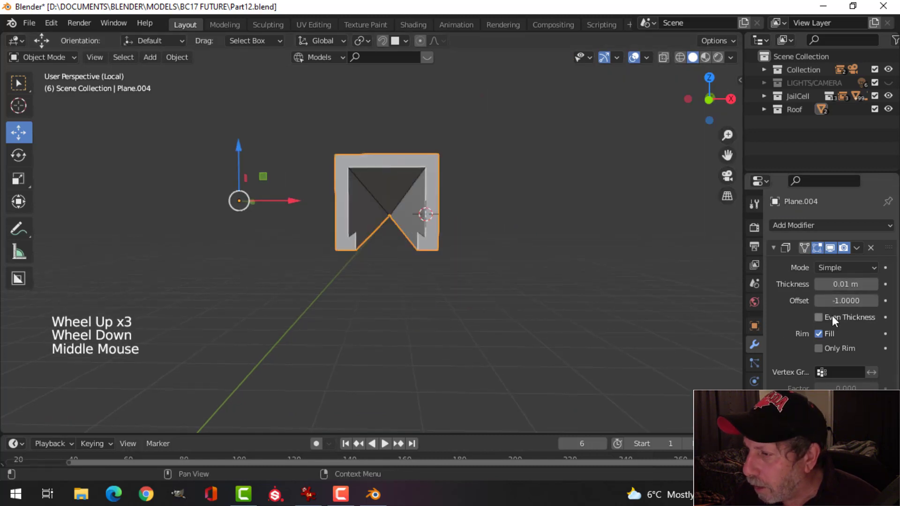
left_click(815, 318)
middle_click_drag(490, 263, 419, 299)
In Edit Mode, lengthen the channel's bottom lips by scaling their two inner edges to about 0.6 along global X.
key("Tab")
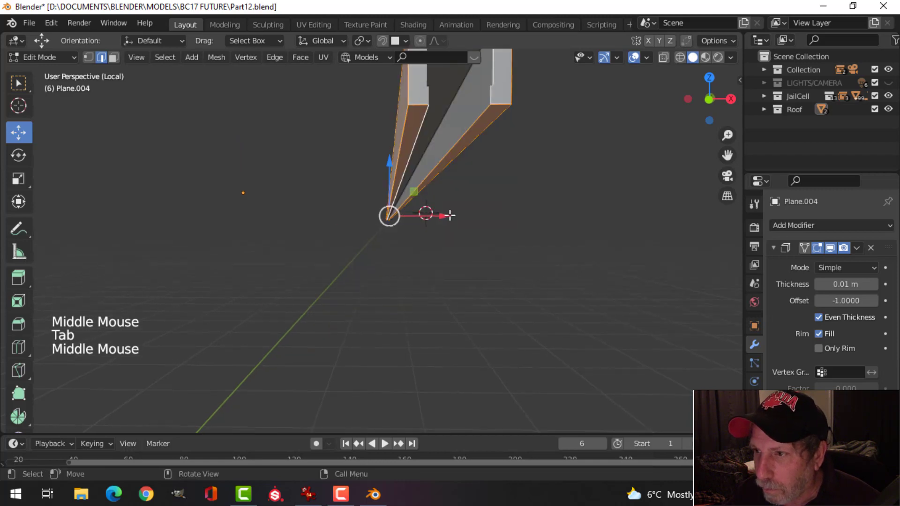
key("alt+a")
middle_click_drag(434, 175, 436, 175)
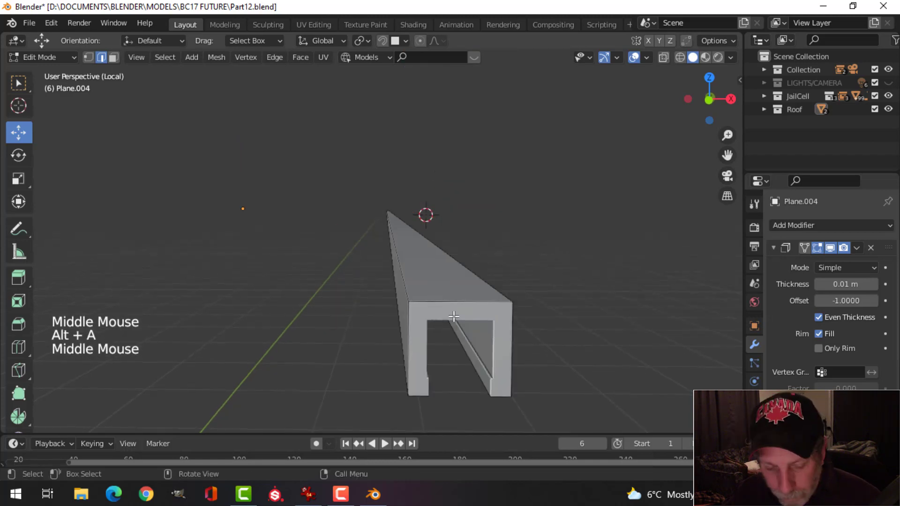
left_click(481, 389)
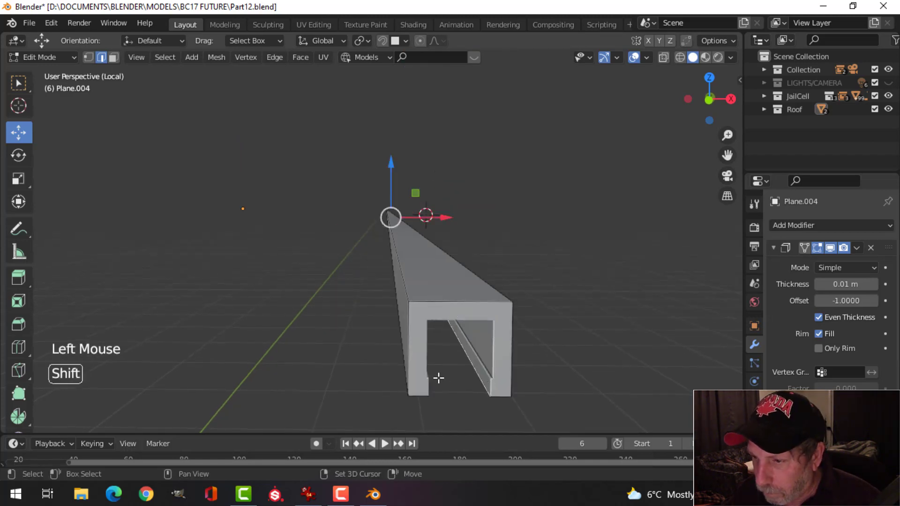
left_click(478, 369, "shift")
middle_click_drag(472, 371, 466, 372)
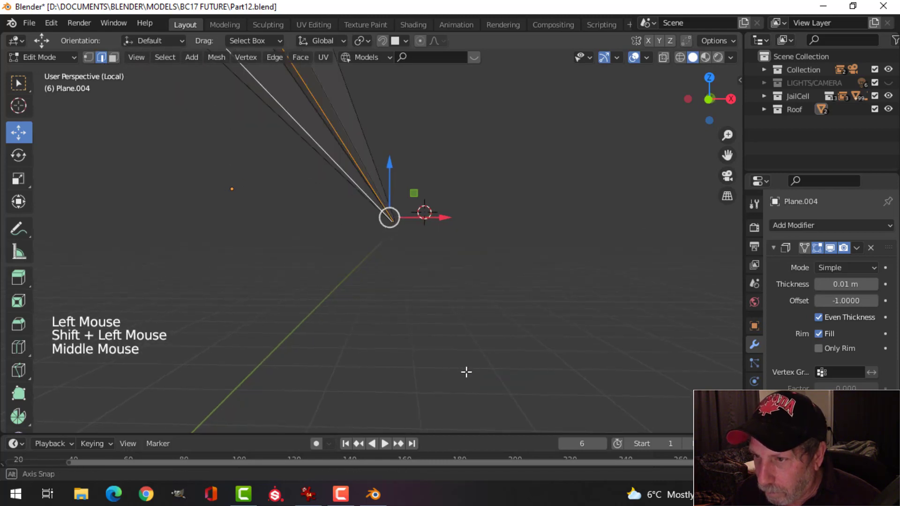
scroll(472, 332, "down", 1)
middle_click_drag(472, 331, 487, 318)
scroll(488, 322, "up", 1)
key("s")
key("x")
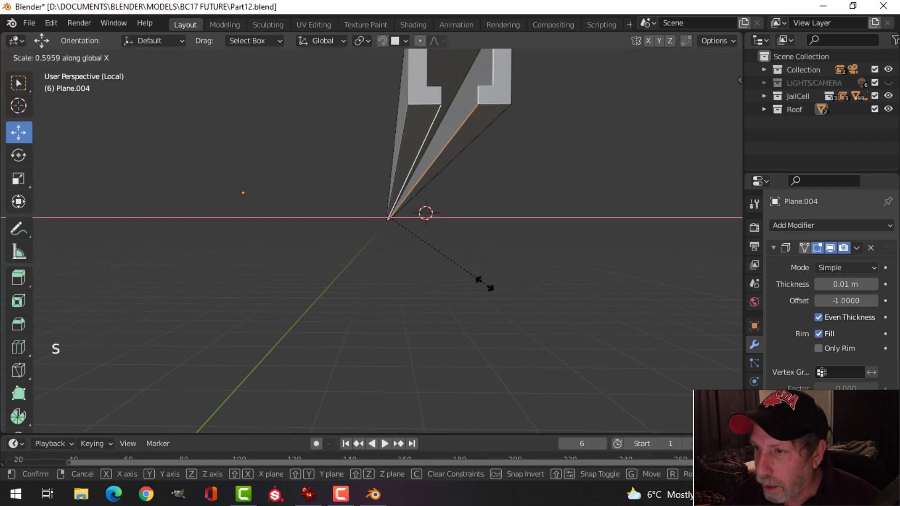
left_click(529, 243)
middle_click_drag(528, 244, 455, 251)
scroll(521, 250, "down", 2)
key("alt+a")
Examine the channel's cross-section from the front view and its lips in perspective.
scroll(431, 250, "up", 3)
scroll(435, 246, "down", 1)
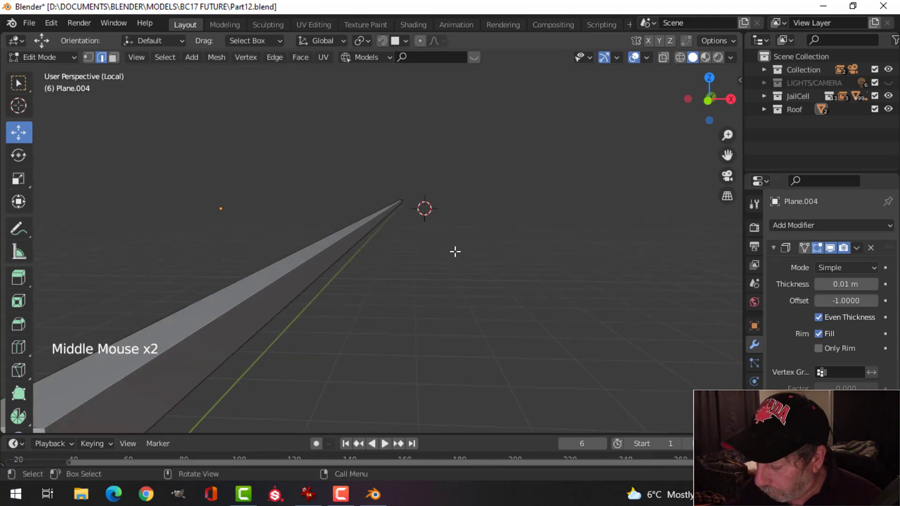
key("KP_1")
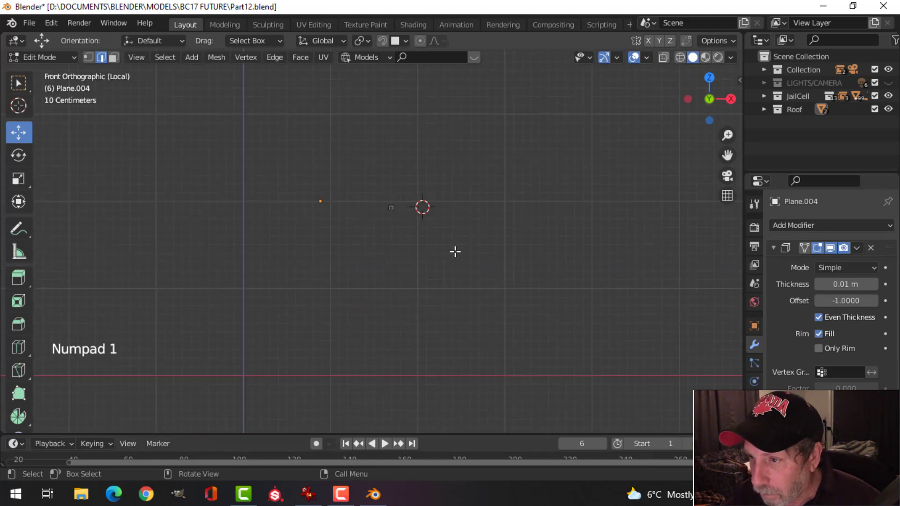
key("a")
key("KP_Decimal")
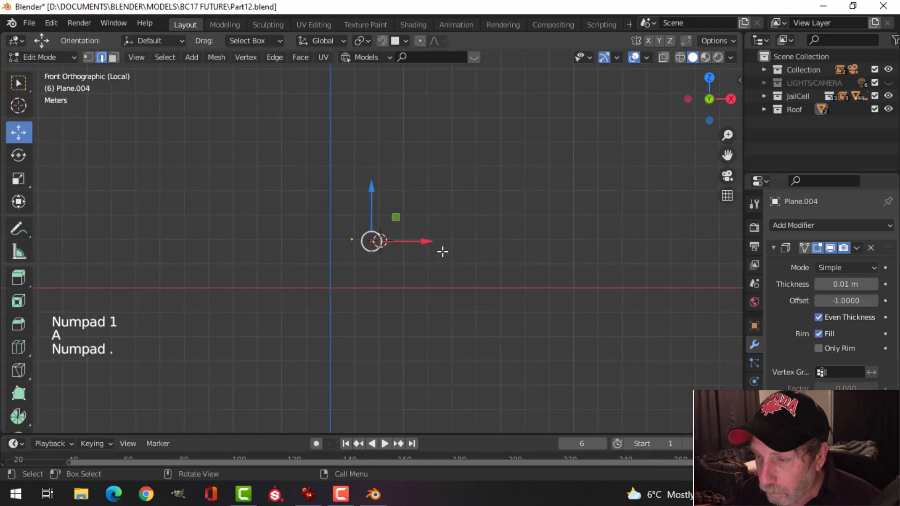
scroll(390, 265, "up", 5)
scroll(390, 265, "up", 20)
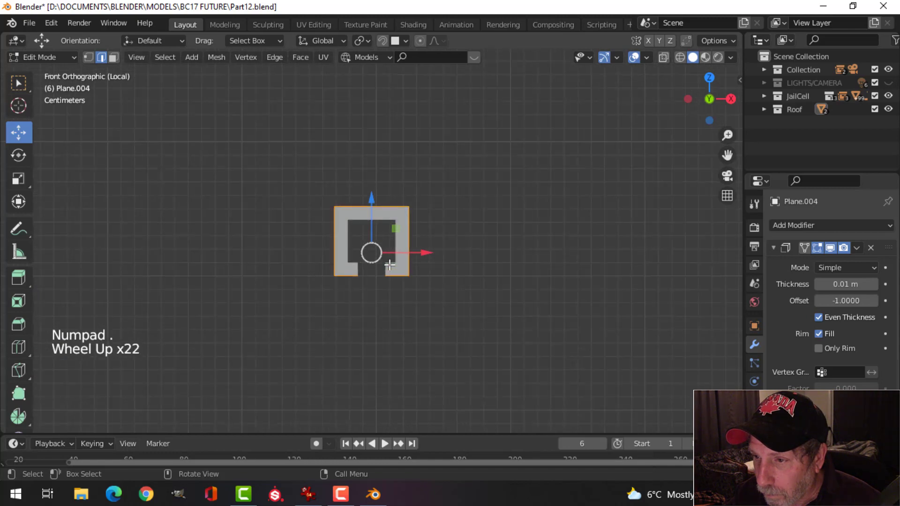
key("alt+a")
middle_click_drag(475, 251, 473, 249)
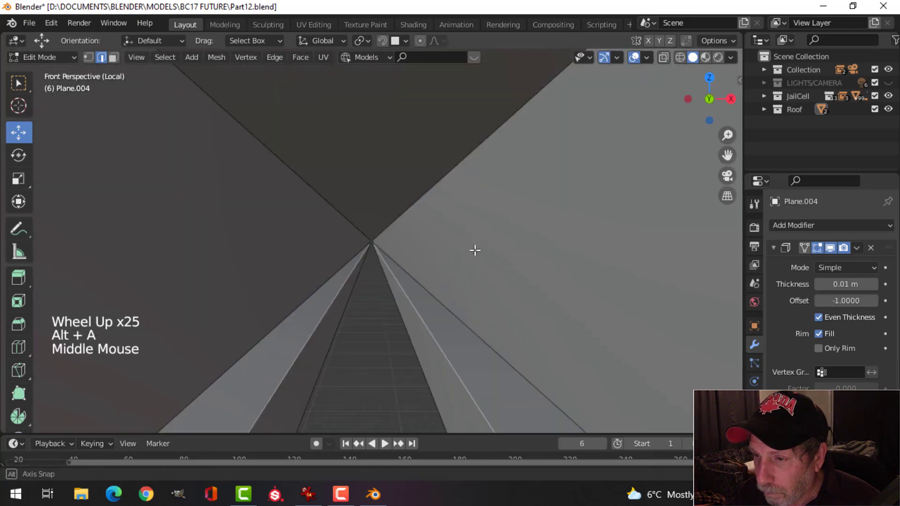
scroll(475, 249, "down", 1)
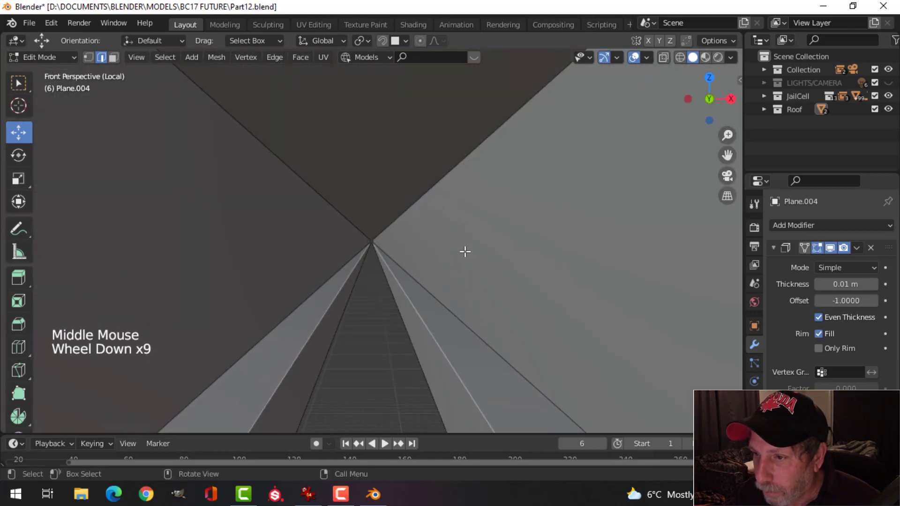
scroll(463, 252, "down", 4)
middle_click_drag(464, 254, 444, 254)
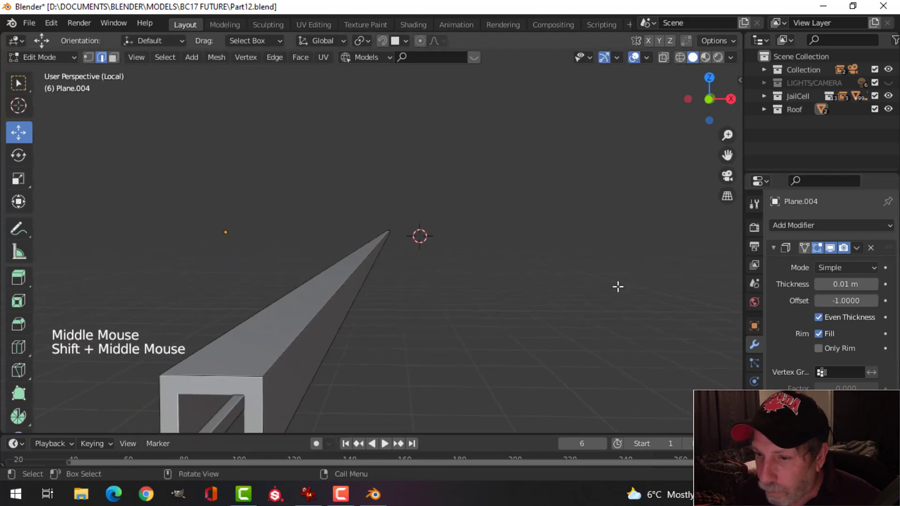
Set the channel's Solidify thickness to 0.005 m and apply the modifier in Object Mode.
mouse_move(852, 284)
left_mouse_down("shift")
mouse_move(839, 285)
mouse_move(859, 285)
left_mouse_up("shift")
left_click(859, 247)
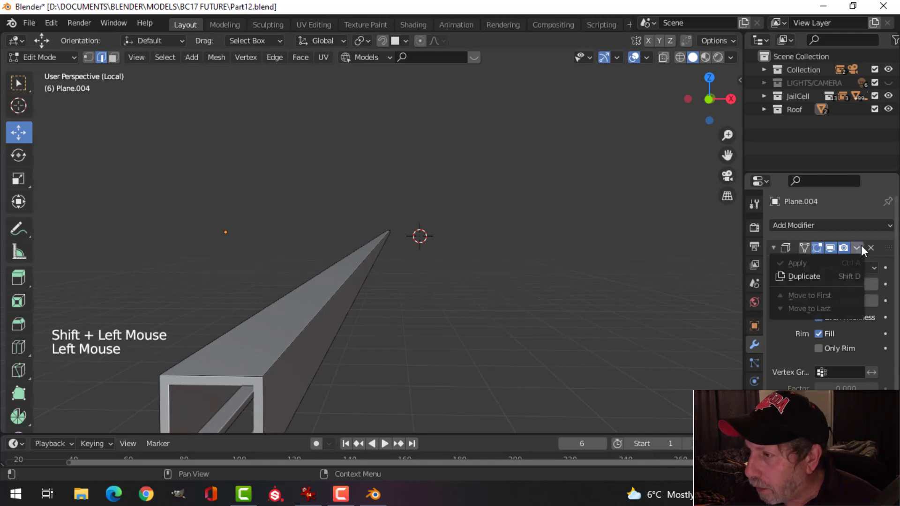
key("grave")
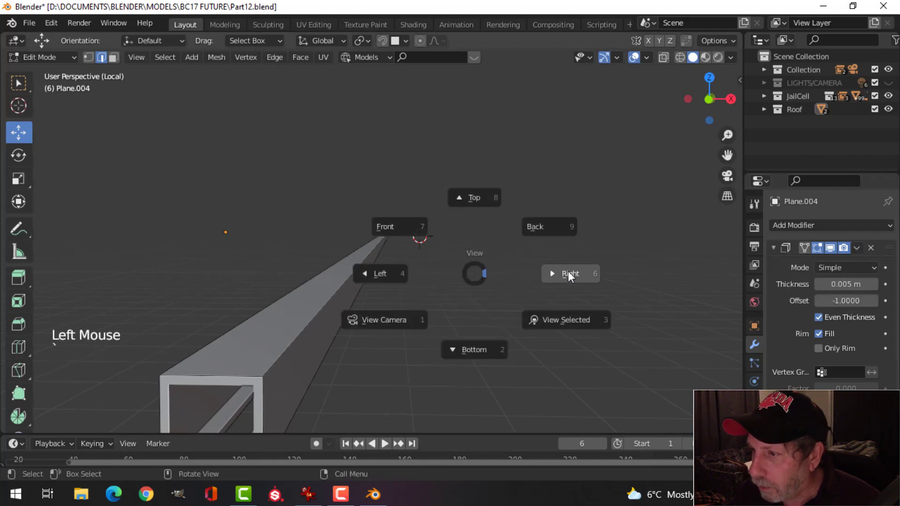
key("Tab")
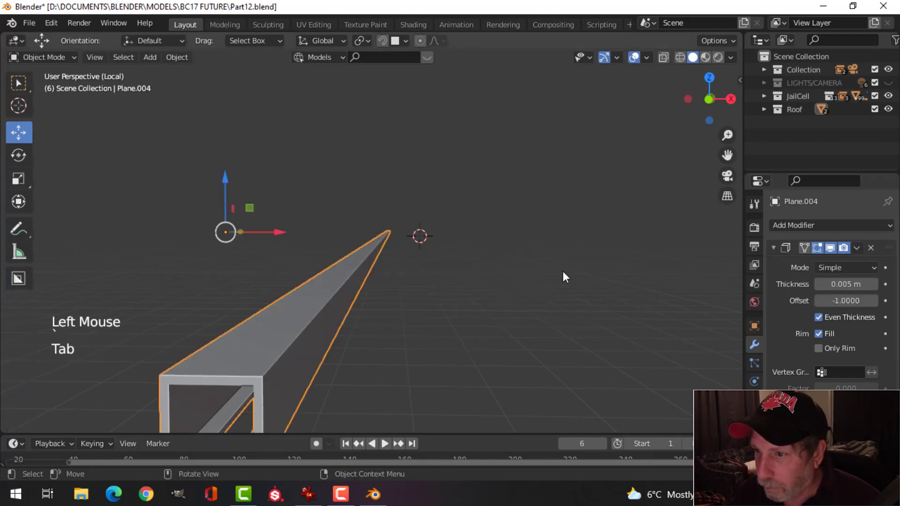
left_click(860, 247)
left_click(817, 261)
Bevel the channel's long corner edges with a width of about 0.004 m and 3 segments, and return to Object Mode.
key("Tab")
key("alt+a")
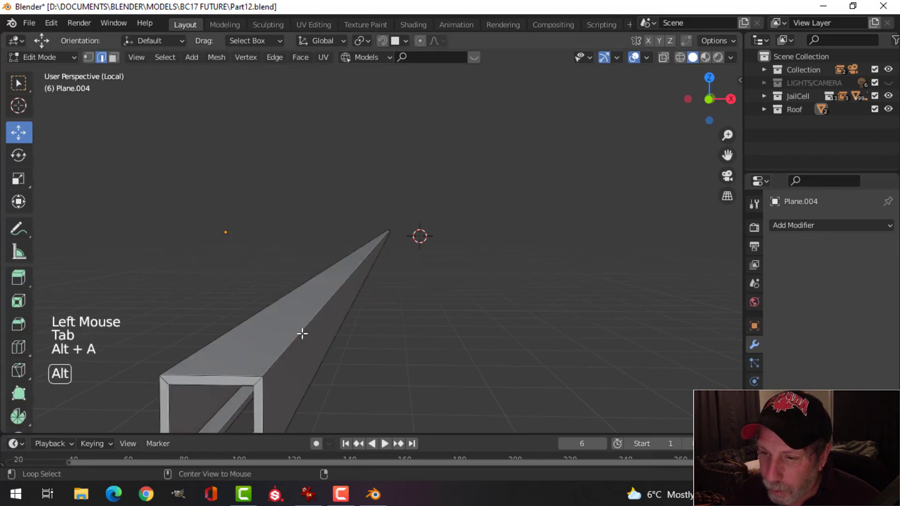
key("2")
left_click(263, 327, "alt+shift")
left_click(283, 327, "alt+shift")
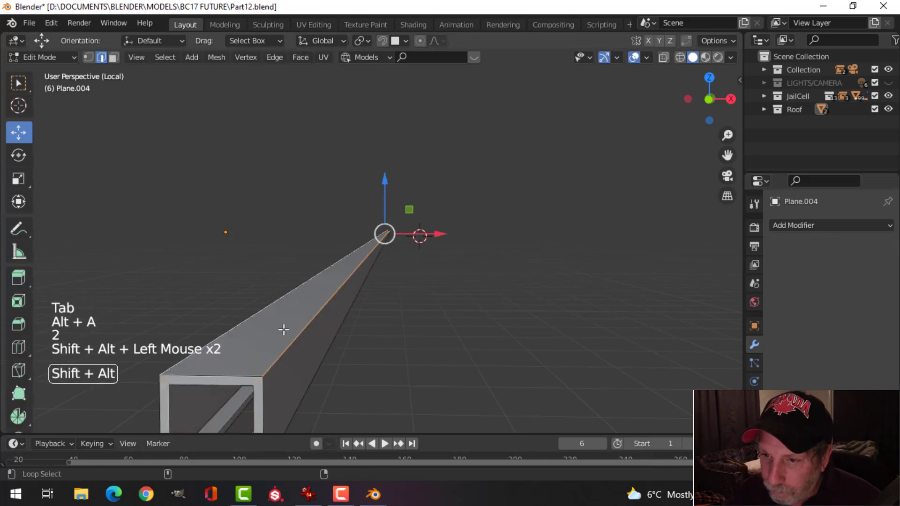
middle_click_drag(283, 327, 344, 326, "shift")
left_click(291, 202, "alt+shift")
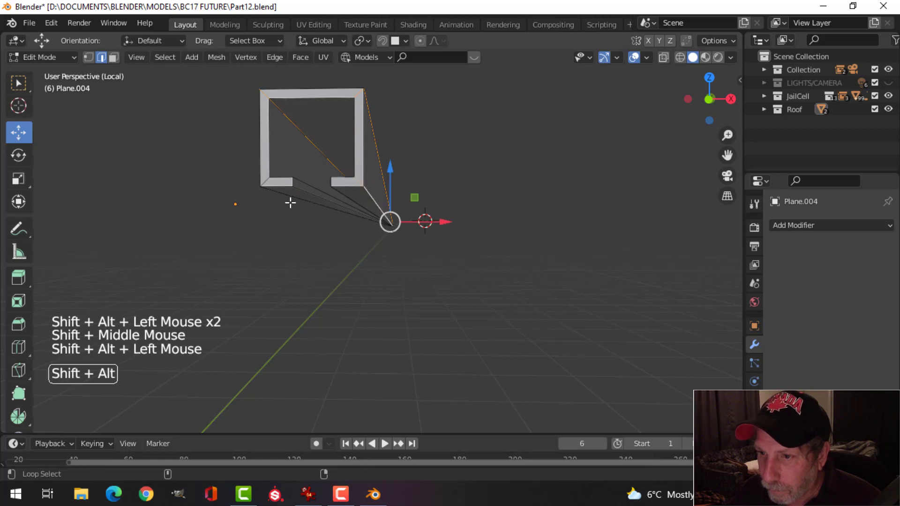
middle_click_drag(262, 198, 269, 203)
left_click(609, 327, "alt+shift")
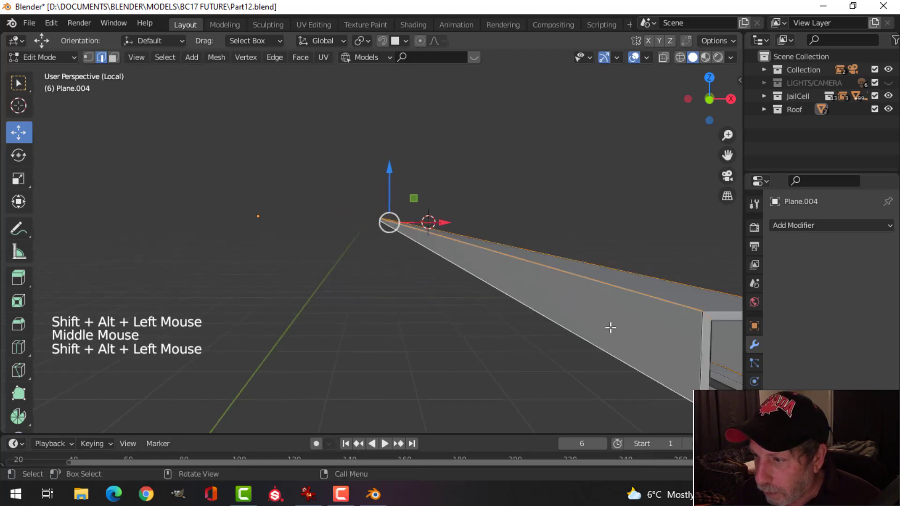
middle_click_drag(610, 327, 562, 332)
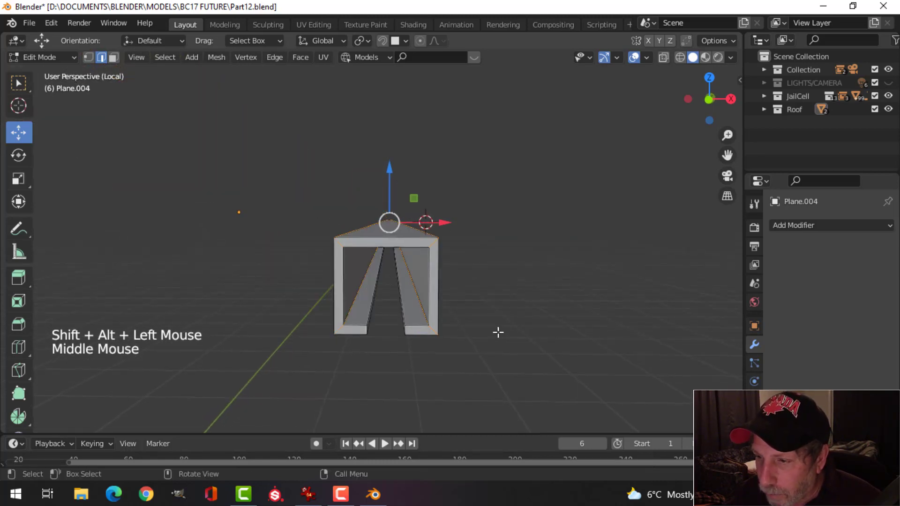
key("ctrl+b")
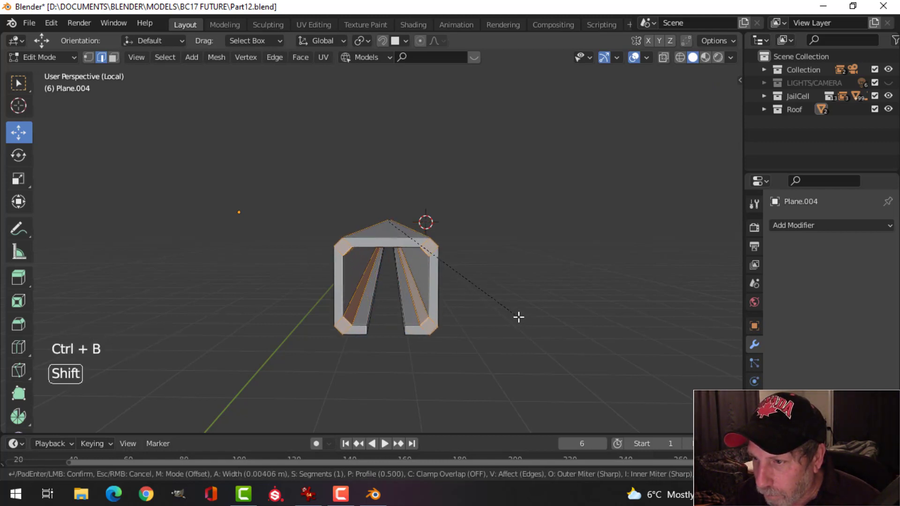
left_click(519, 317)
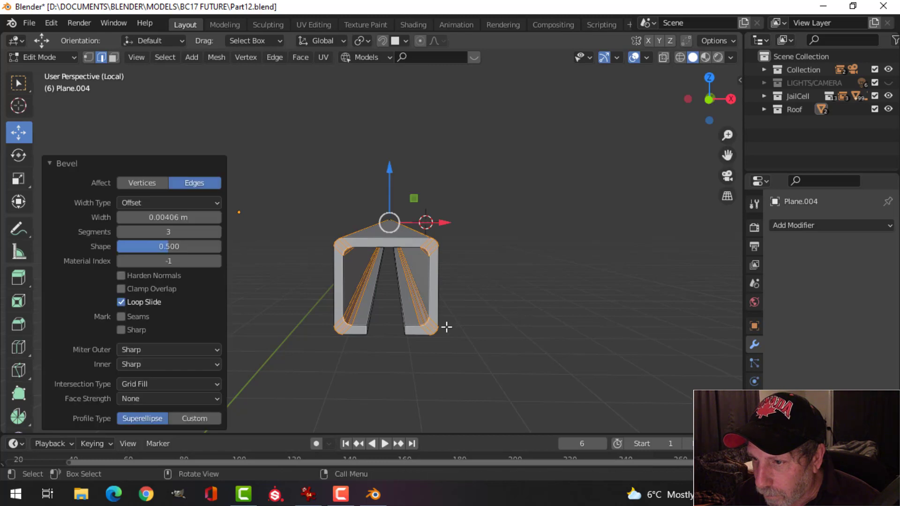
key("alt+a")
key("Tab")
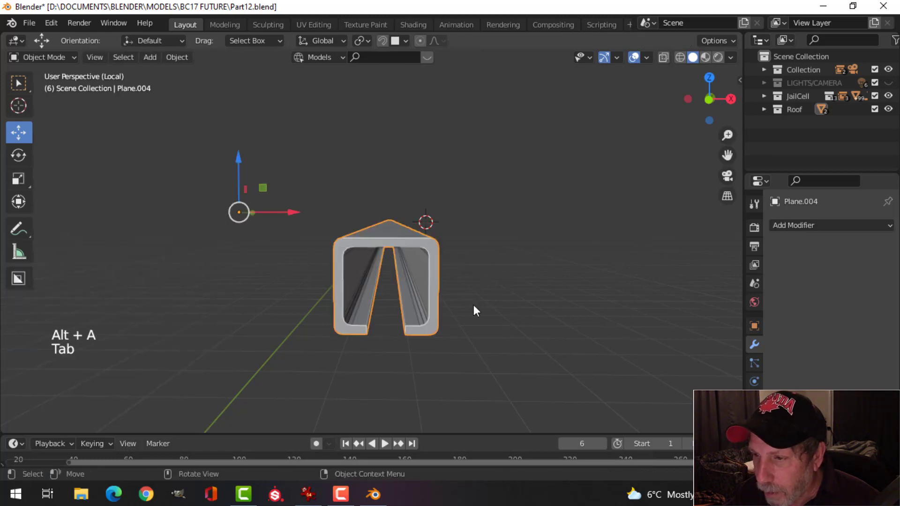
Leave local view to bring back the jail cells and roof, and reselect the channel.
middle_click_drag(473, 309, 464, 307)
key("alt+a")
scroll(351, 303, "down", 2)
middle_click_drag(351, 303, 407, 206, "shift")
scroll(375, 318, "up", 2)
key("slash")
scroll(375, 307, "down", 1)
scroll(401, 243, "down", 2)
left_click(397, 161)
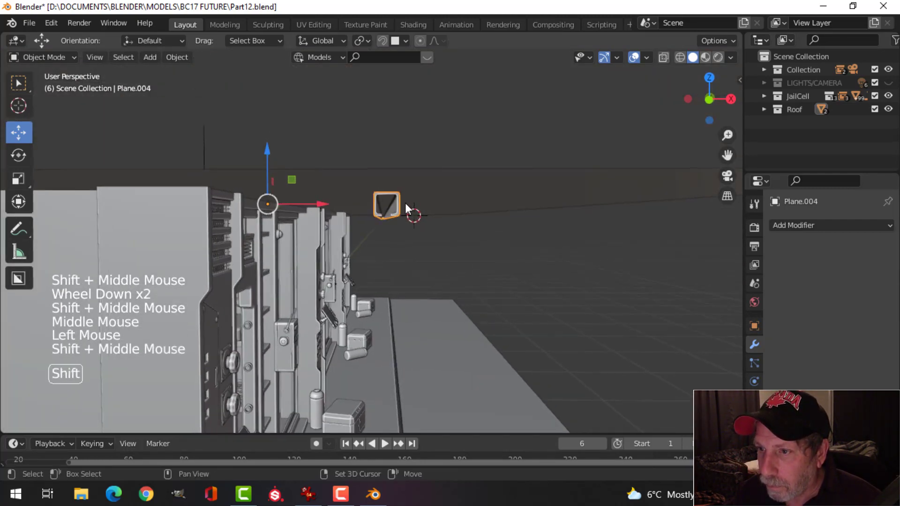
Select the channel's entire mesh in Edit Mode and raise it about 0.035 m along global Z toward the roof.
key("Tab")
key("a")
middle_click_drag(442, 247, 446, 261)
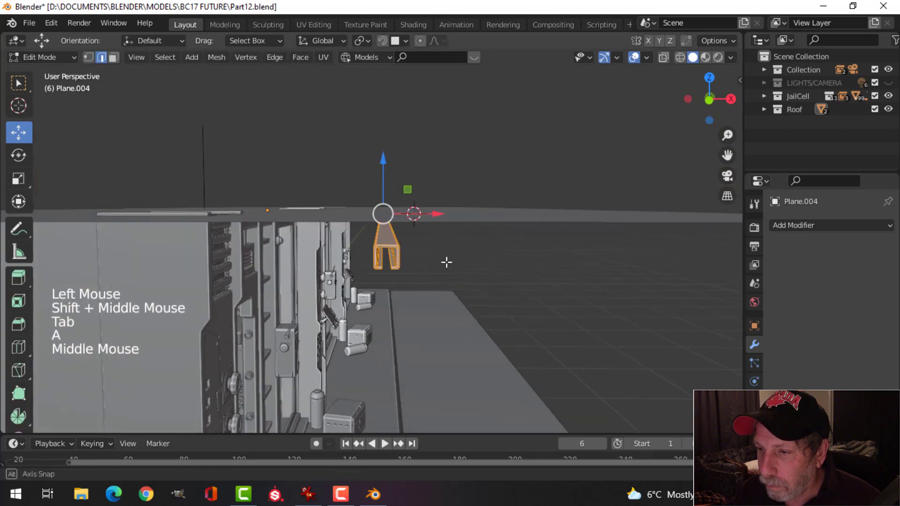
mouse_move(385, 161)
left_mouse_down()
mouse_move(387, 151)
mouse_move(390, 158)
left_mouse_up()
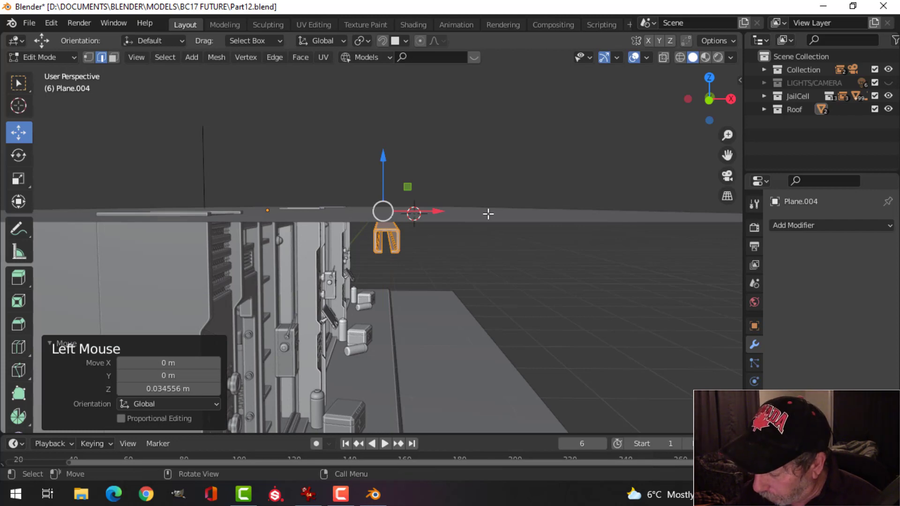
In front wireframe view, raise the channel's mesh along global Z to just below the roof line and deselect it.
key("KP_1")
key("z")
scroll(442, 190, "up", 5)
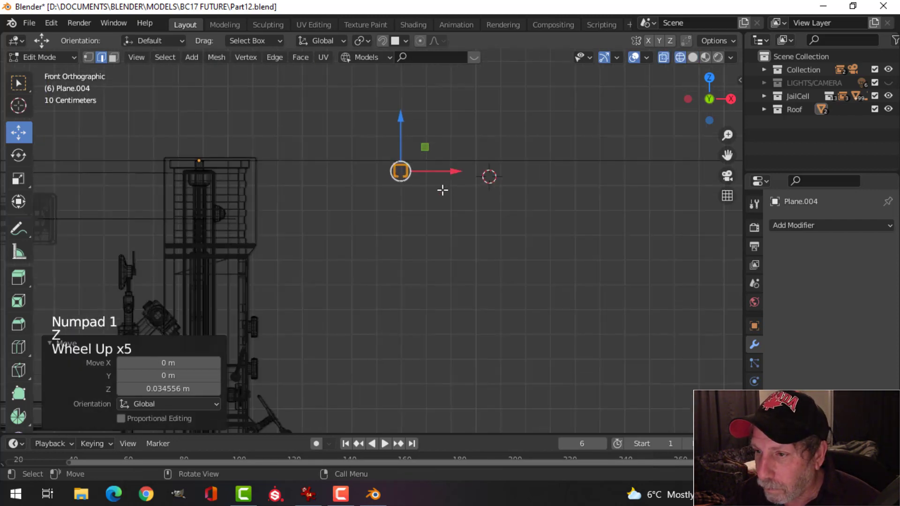
scroll(490, 121, "up", 4)
middle_click_drag(490, 120, 437, 263, "shift")
scroll(466, 244, "up", 7)
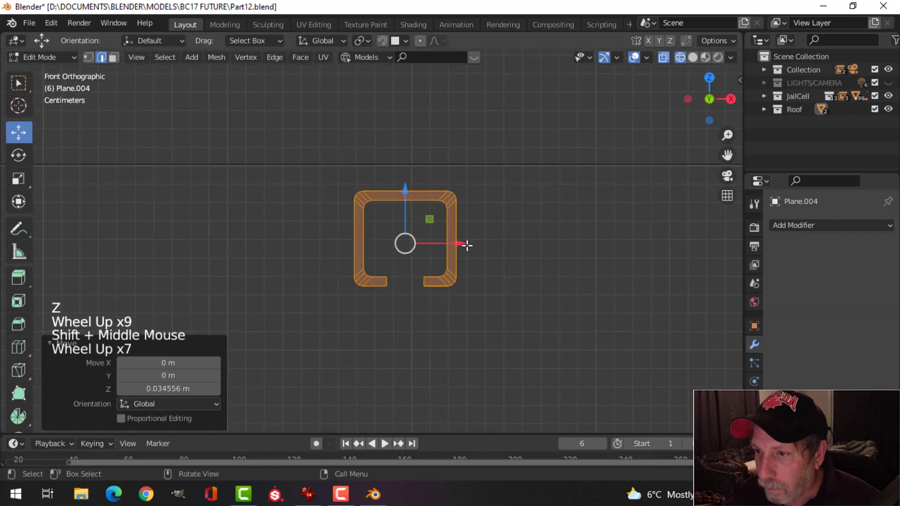
key("g")
key("shift")
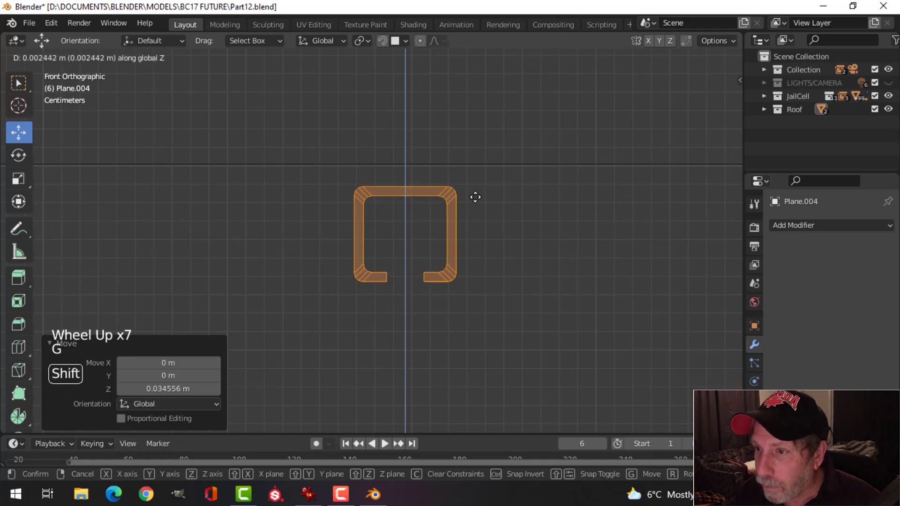
left_click(478, 161)
key("Tab")
key("alt+a")
Widen the channel by moving the vertices of its negative-X half outward along global X, and return to Object Mode.
key("z")
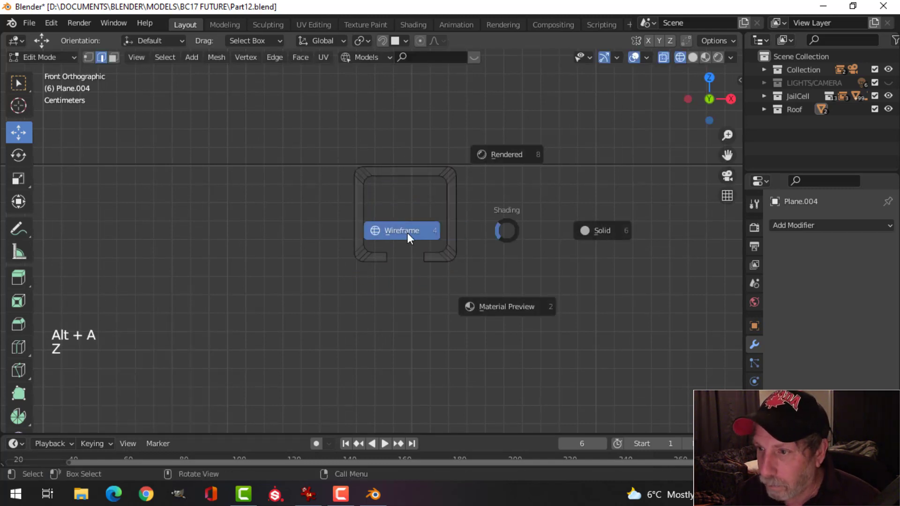
left_click(405, 232)
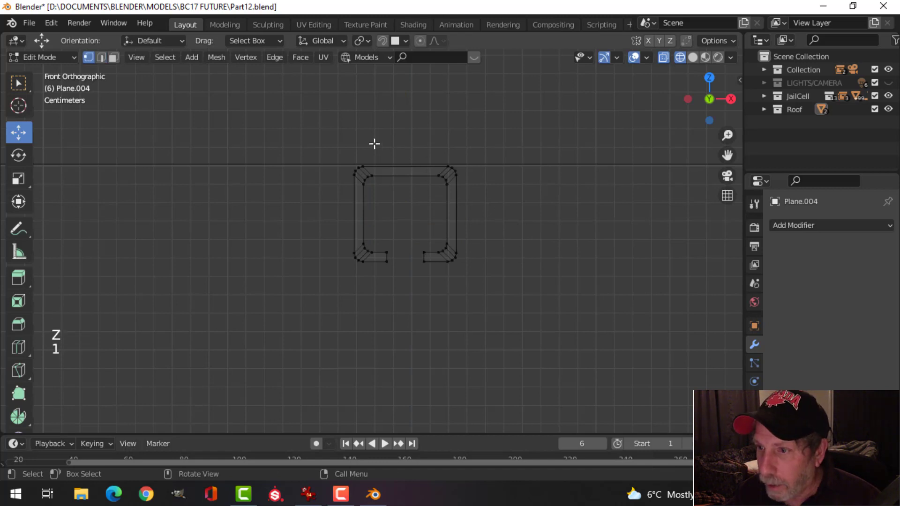
left_click_drag(312, 131, 411, 307)
left_click_drag(428, 211, 381, 215)
scroll(469, 232, "down", 1)
key("alt+a")
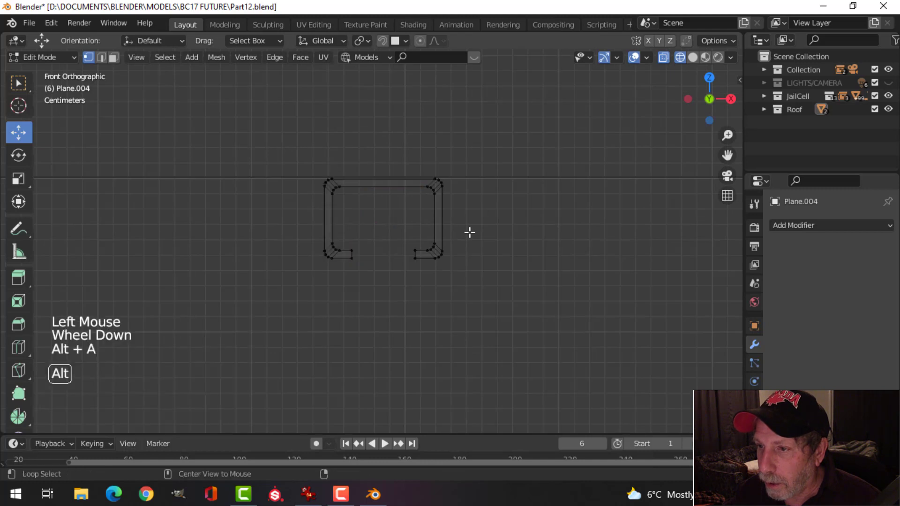
key("Tab")
scroll(455, 240, "down", 3)
key("alt+a")
scroll(436, 241, "down", 3)
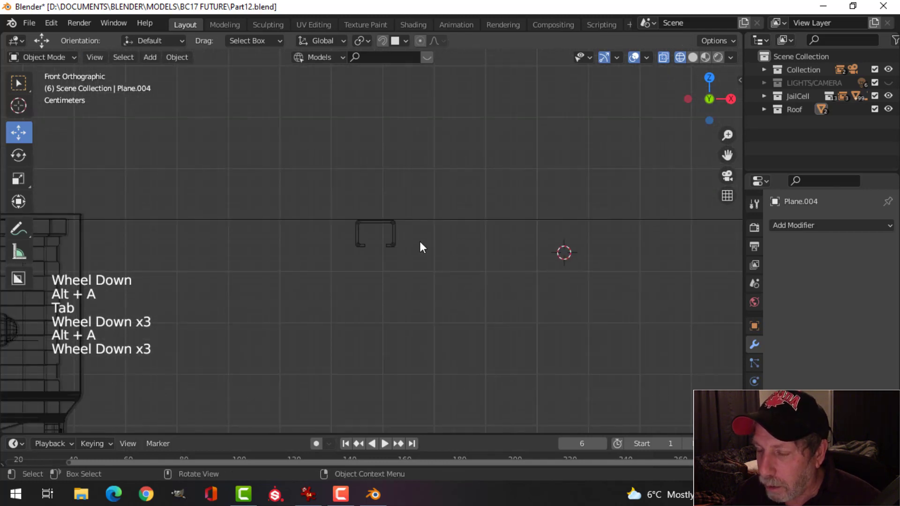
Snap the 3D cursor to the midpoint of the channel's outer edge on its positive-X side, and return to Object Mode.
scroll(412, 232, "up", 4)
left_click(418, 219)
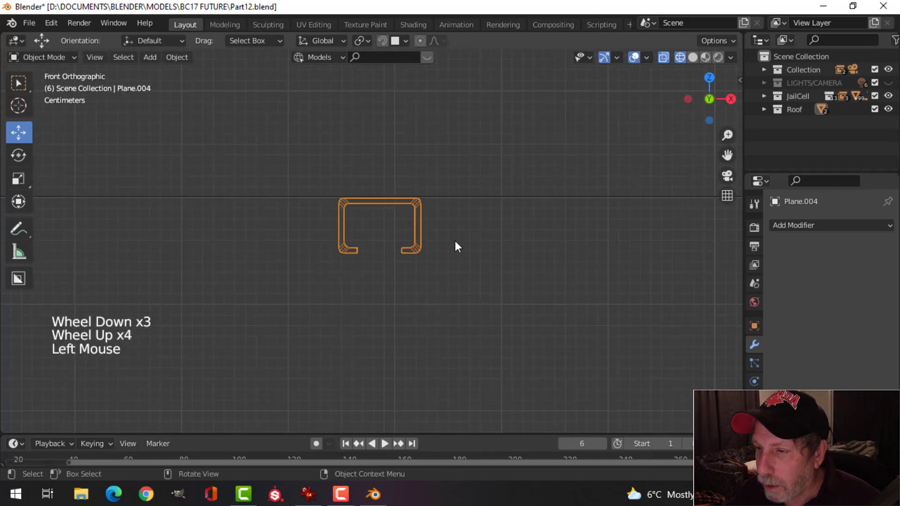
scroll(464, 242, "up", 3)
key("Tab")
key("2")
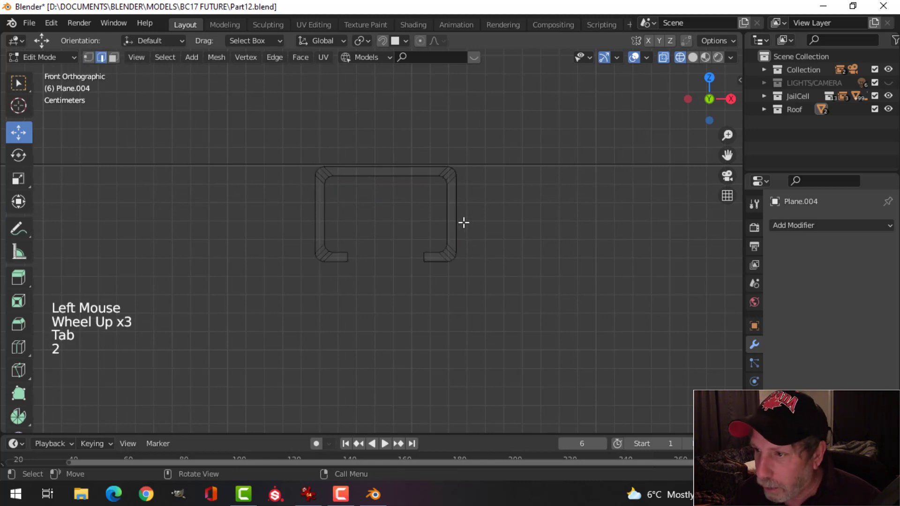
left_click(464, 222)
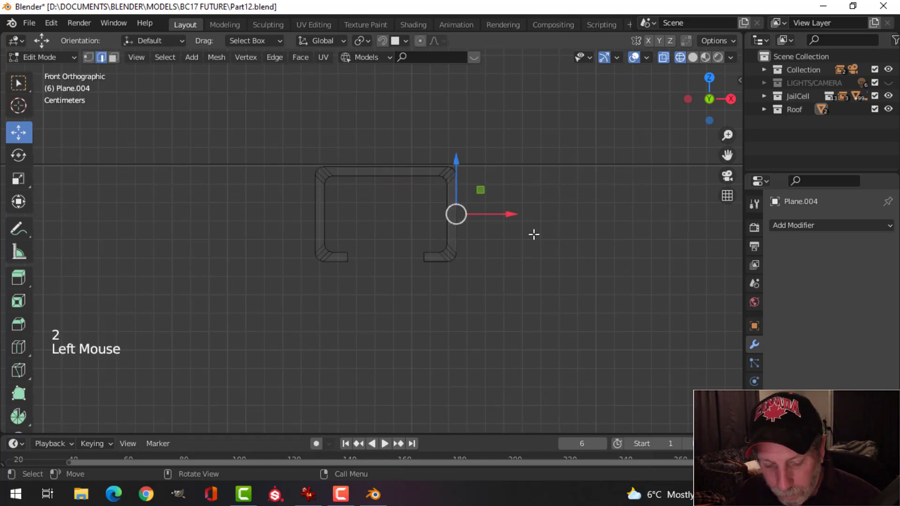
scroll(534, 234, "up", 4)
left_click(542, 281, "shift")
key("shift+s")
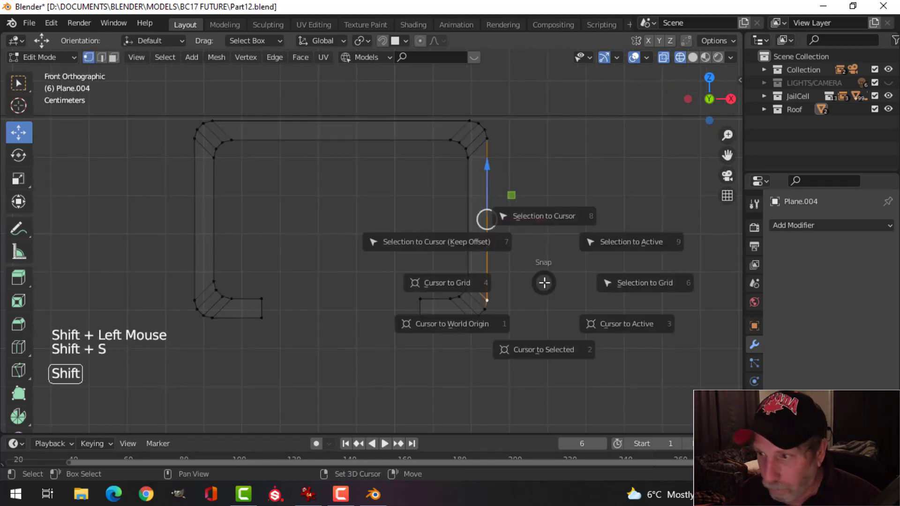
left_click(530, 357)
key("alt+a")
key("Tab")
scroll(538, 269, "down", 3)
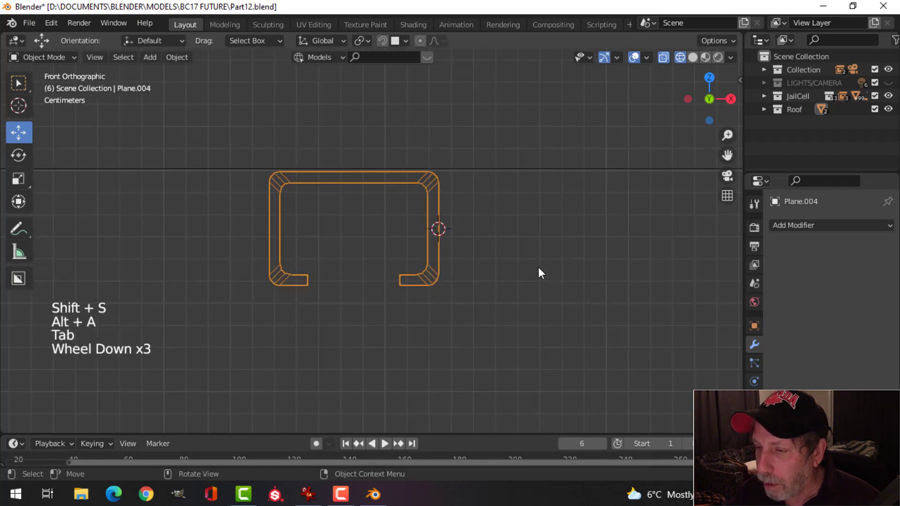
Select the channel's entire mesh in Edit Mode and move it along global negative X, away from the 3D cursor.
key("alt+a")
left_click(438, 206)
key("Tab")
key("a")
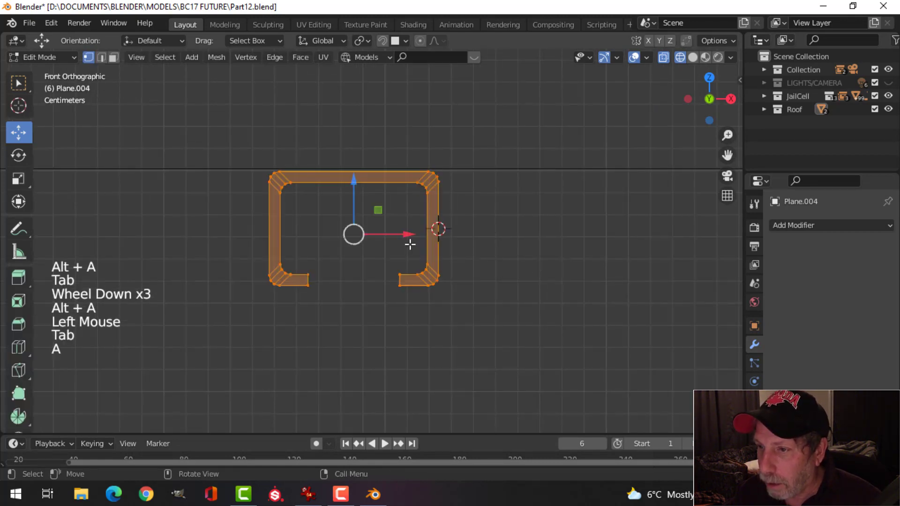
left_click_drag(402, 234, 291, 239)
Set the channel's origin to the 3D cursor and duplicate it with a Mirror modifier on the X axis only, shown in solid shading.
left_click(797, 225)
left_click(671, 364)
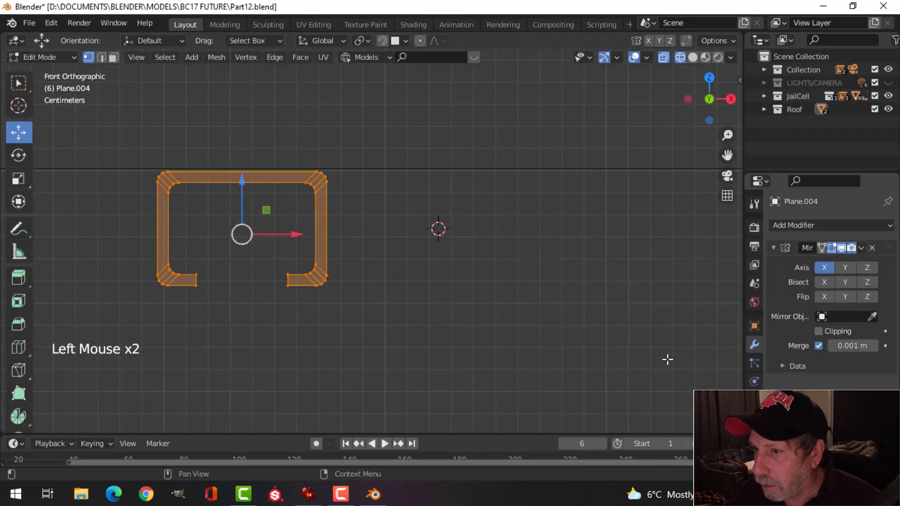
key("Tab")
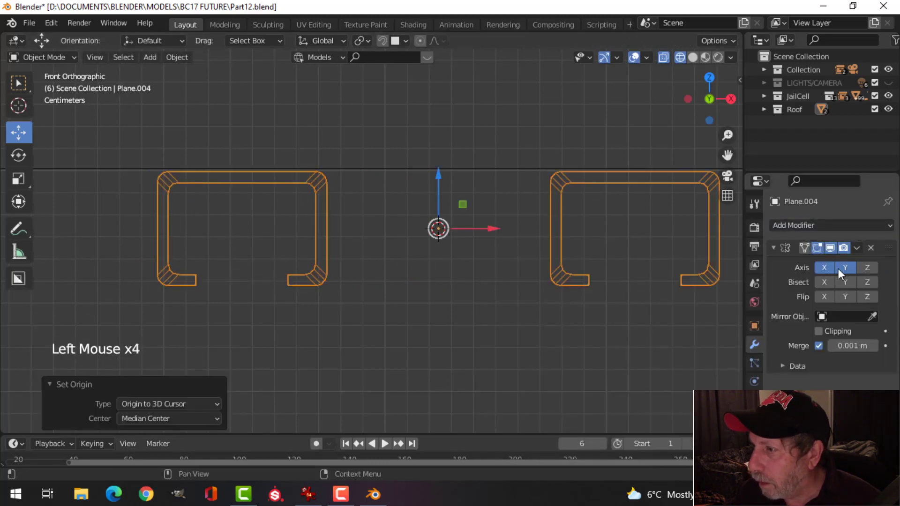
left_click(839, 268)
scroll(628, 271, "down", 4)
mouse_move(628, 272)
middle_mouse_down()
mouse_move(555, 297)
mouse_move(527, 294)
mouse_move(557, 283)
mouse_move(546, 287)
mouse_move(535, 276)
mouse_move(547, 269)
mouse_move(555, 269)
mouse_move(543, 275)
mouse_move(550, 282)
mouse_move(508, 292)
mouse_move(484, 283)
mouse_move(483, 247)
middle_mouse_up()
scroll(555, 297, "down", 3)
key("z")
key("alt+a")
scroll(514, 288, "down", 2)
scroll(494, 281, "down", 3)
scroll(531, 281, "down", 2)
scroll(508, 291, "down", 2)
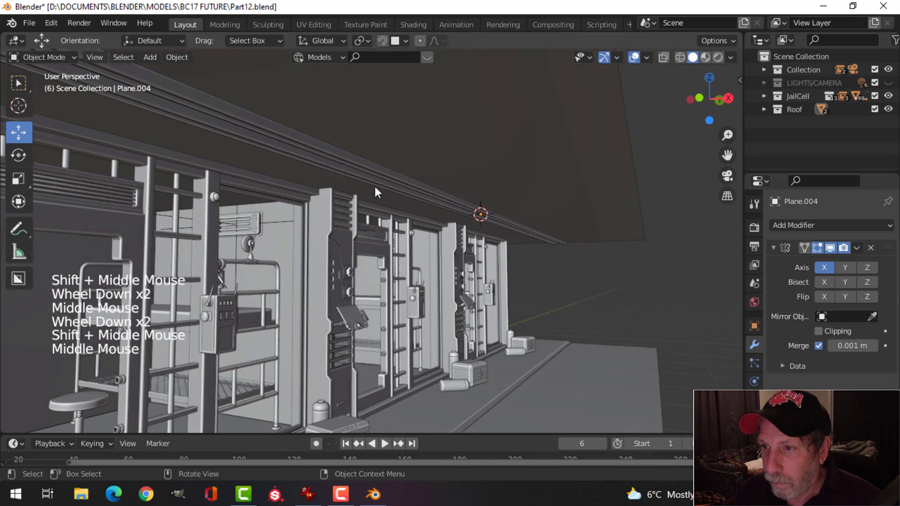
Spread the two rails apart by moving the channel's mesh about -0.061 m along global X in Edit Mode.
left_click(372, 161)
middle_click_drag(378, 188, 399, 207)
double_click(408, 149)
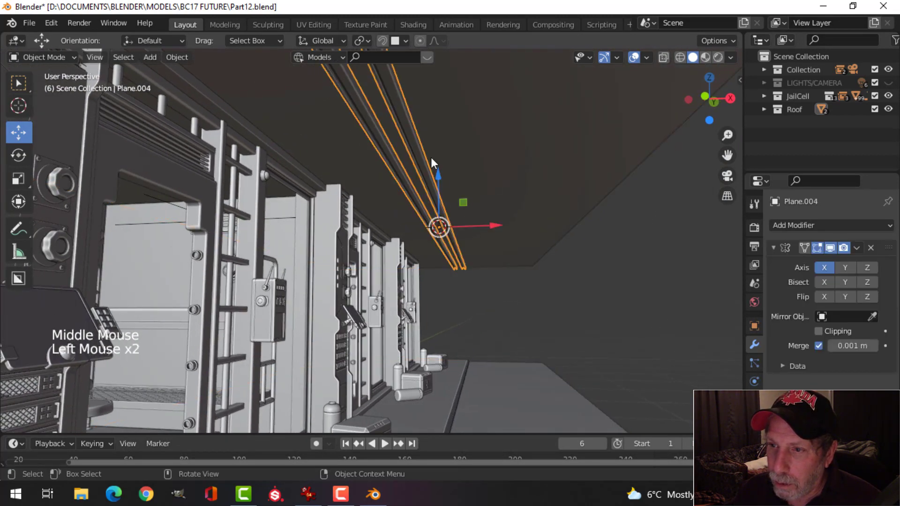
key("Tab")
mouse_move(452, 218)
middle_mouse_down()
mouse_move(484, 241)
mouse_move(470, 215)
middle_mouse_up()
mouse_move(470, 214)
left_mouse_down()
mouse_move(459, 209)
mouse_move(482, 212)
left_mouse_up()
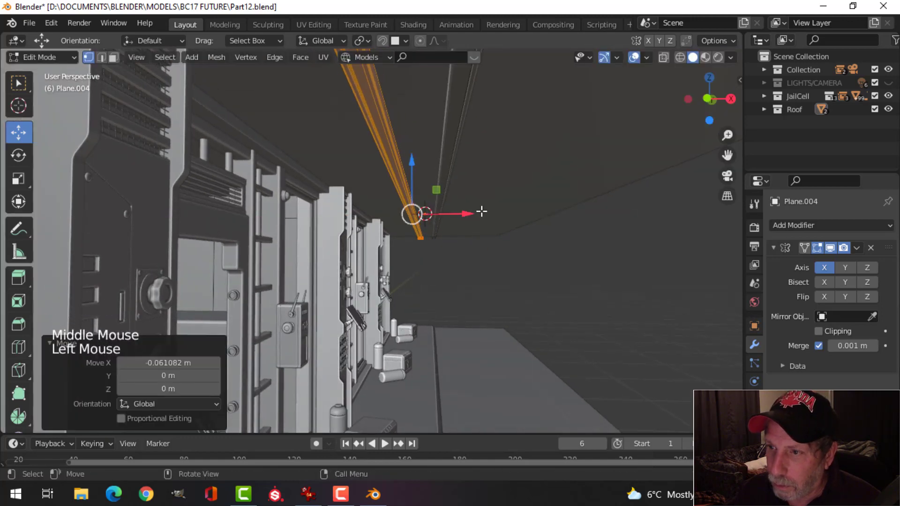
key("Tab")
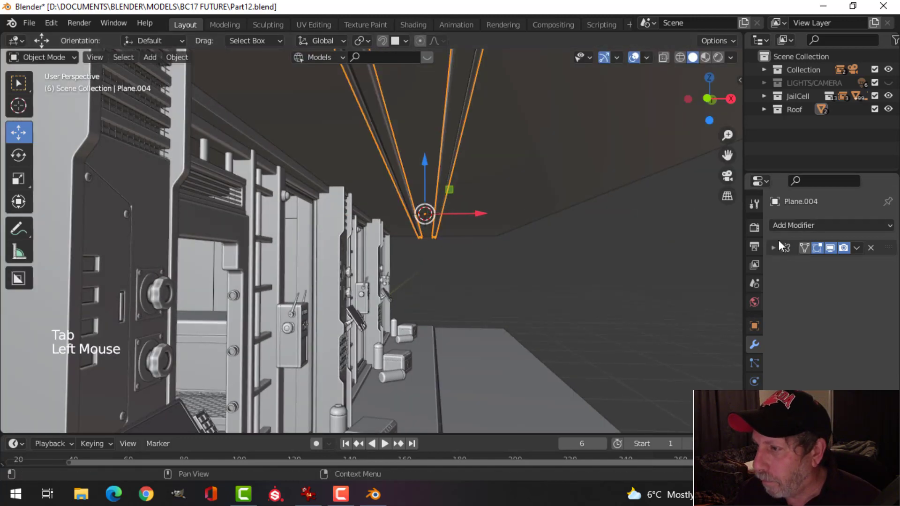
Add a Bevel modifier to the mirrored rails with the limit method set to Angle.
left_click(796, 226)
left_click(645, 277)
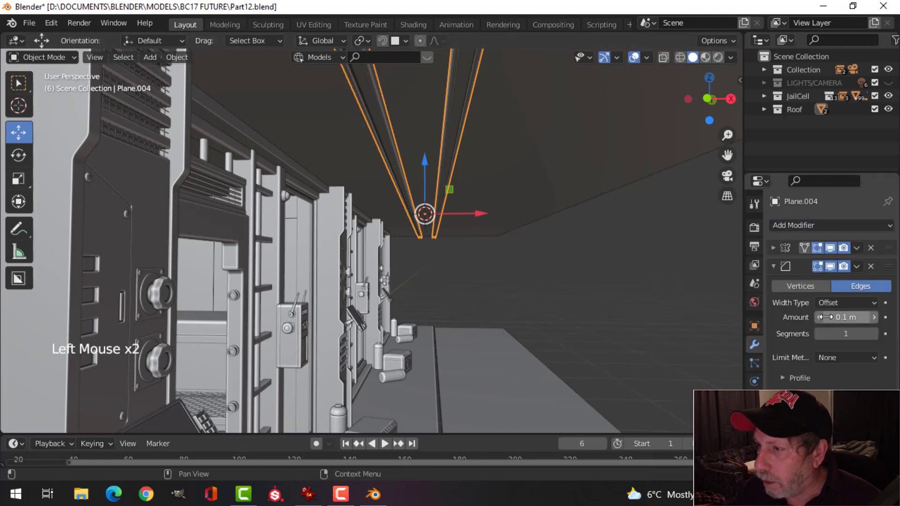
left_click(842, 357)
left_click(815, 386)
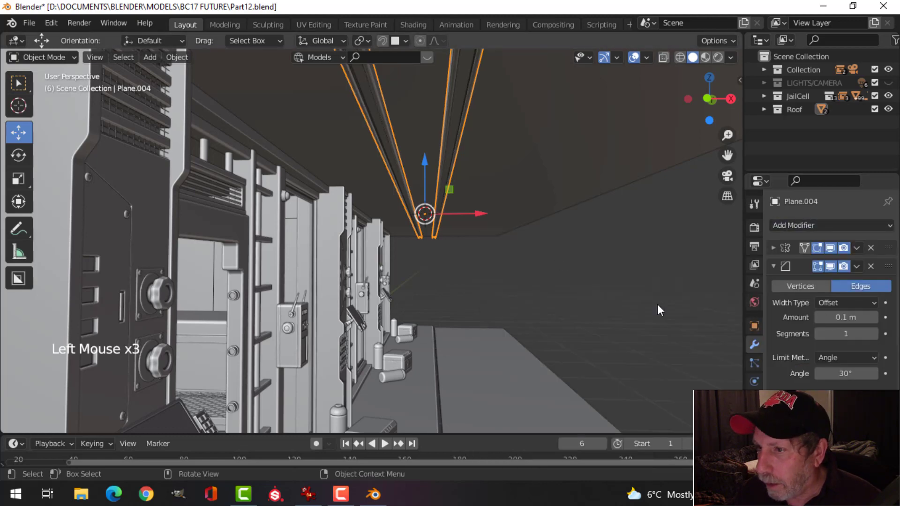
Examine the mirrored rails beneath the roof in front of the jail cells, and reselect them.
key("alt+a")
middle_click_drag(463, 180, 443, 188)
scroll(372, 202, "up", 2)
middle_click_drag(372, 202, 478, 234, "shift")
scroll(413, 203, "down", 2)
left_click(411, 203)
scroll(409, 201, "down", 3)
middle_click_drag(478, 235, 533, 266)
scroll(496, 256, "up", 2)
scroll(474, 256, "down", 1)
Isolate the rails and shorten them in right wireframe view by moving their positive-Y end vertices along global Y to just past the world origin.
key("slash")
key("KP_1")
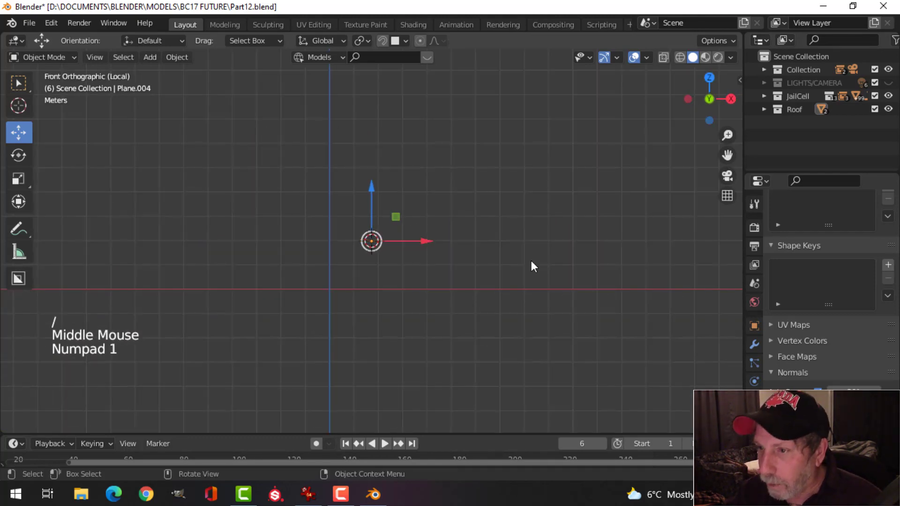
key("KP_3")
key("Tab")
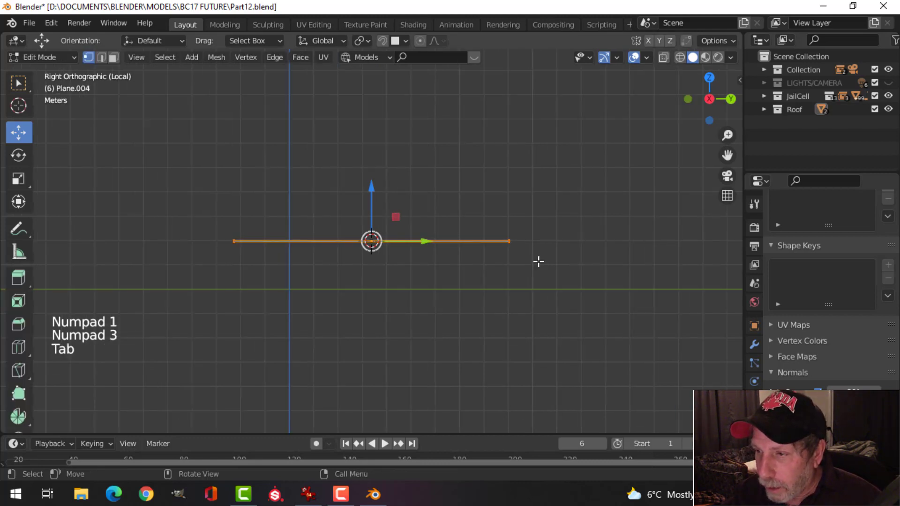
scroll(537, 261, "up", 1)
key("alt+a")
key("z")
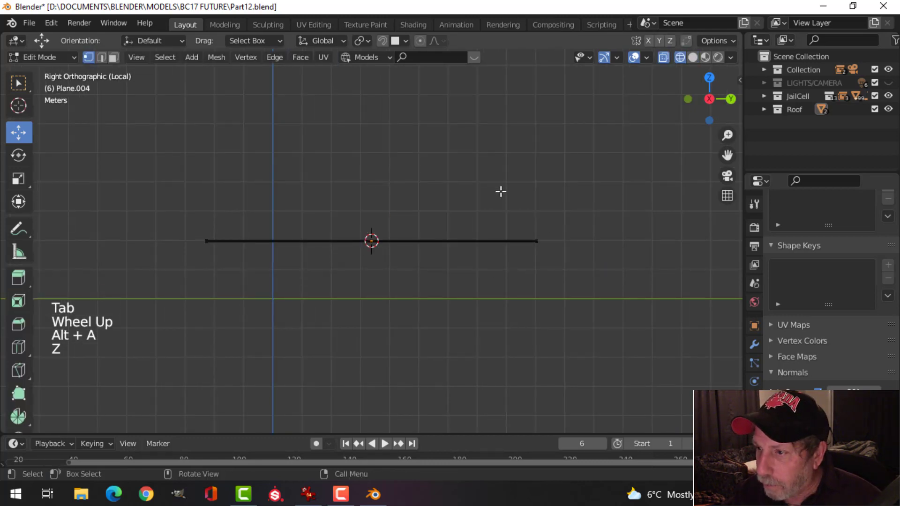
key("b")
mouse_move(500, 191)
left_mouse_down()
mouse_move(607, 265)
mouse_move(375, 253)
left_mouse_up()
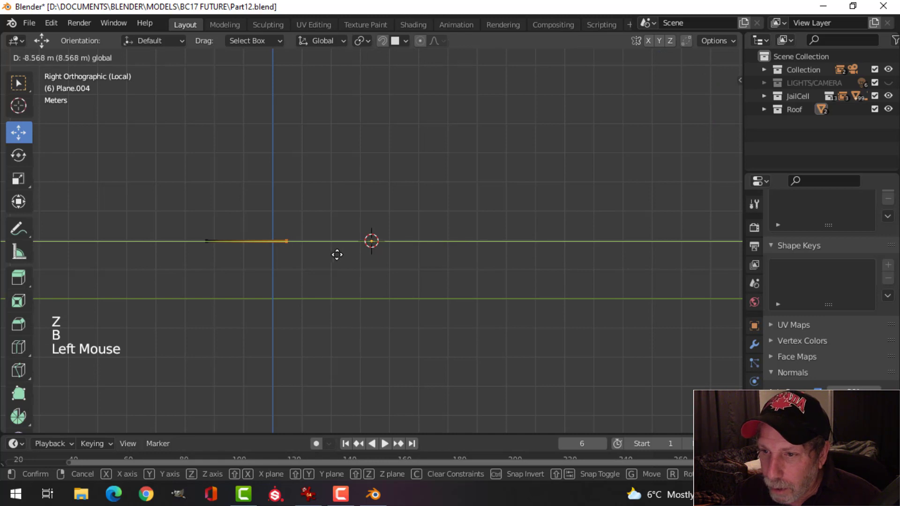
left_click_drag(313, 258, 313, 258)
key("Tab")
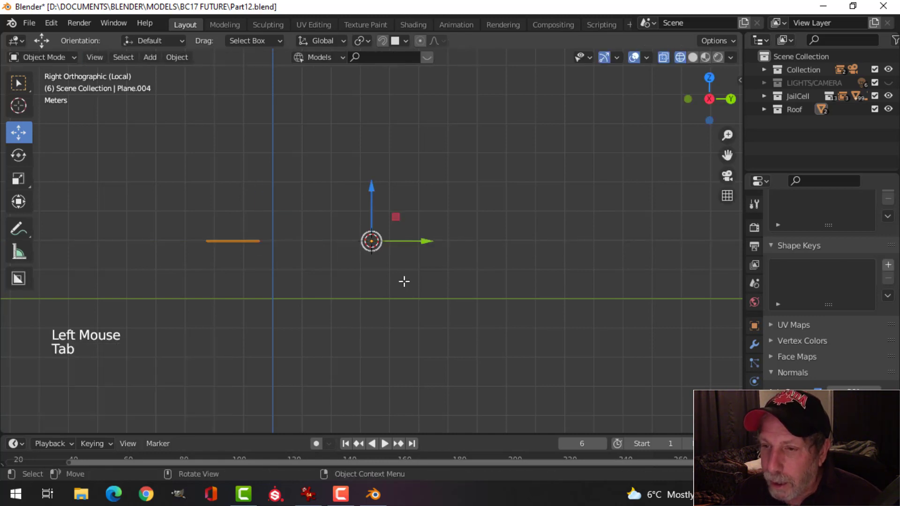
Frame the shortened rails in perspective and examine their open ends in solid shading.
middle_click_drag(383, 284, 455, 286)
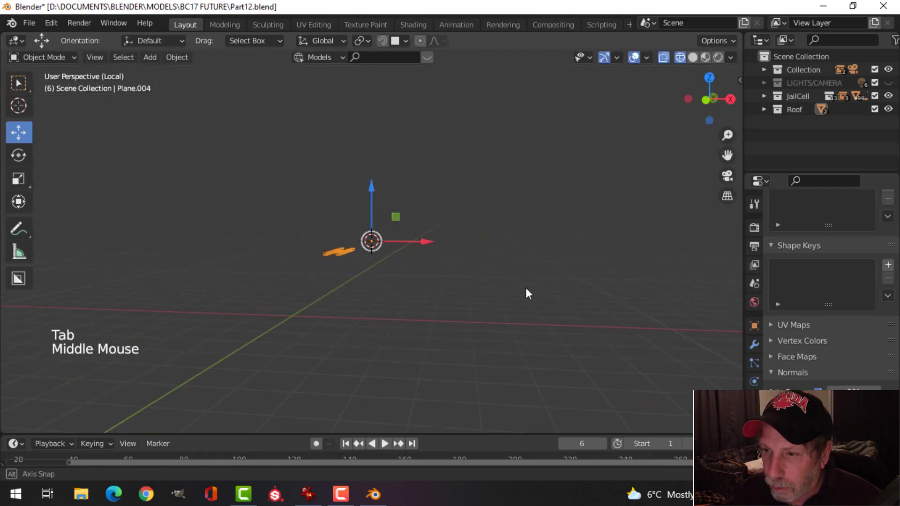
middle_click_drag(526, 288, 532, 291)
scroll(457, 284, "up", 3)
key("KP_Decimal")
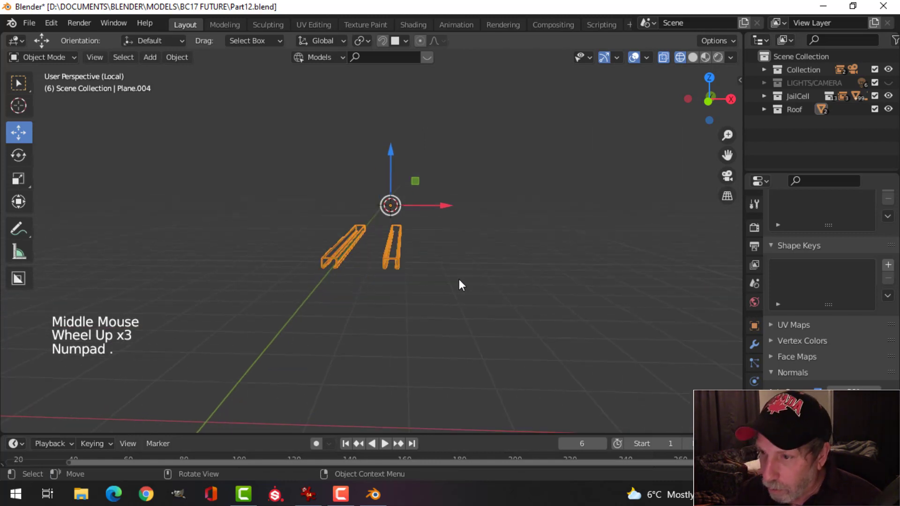
scroll(458, 279, "up", 3)
mouse_move(459, 280)
middle_mouse_down()
mouse_move(490, 283)
mouse_move(470, 279)
middle_mouse_up()
key("z")
left_click(395, 285)
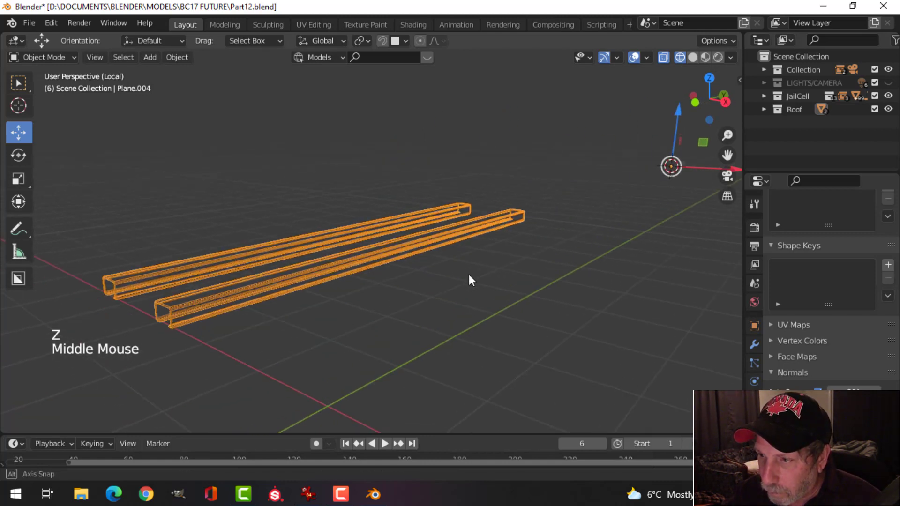
key("z")
left_click(565, 267)
middle_click_drag(565, 268, 450, 269)
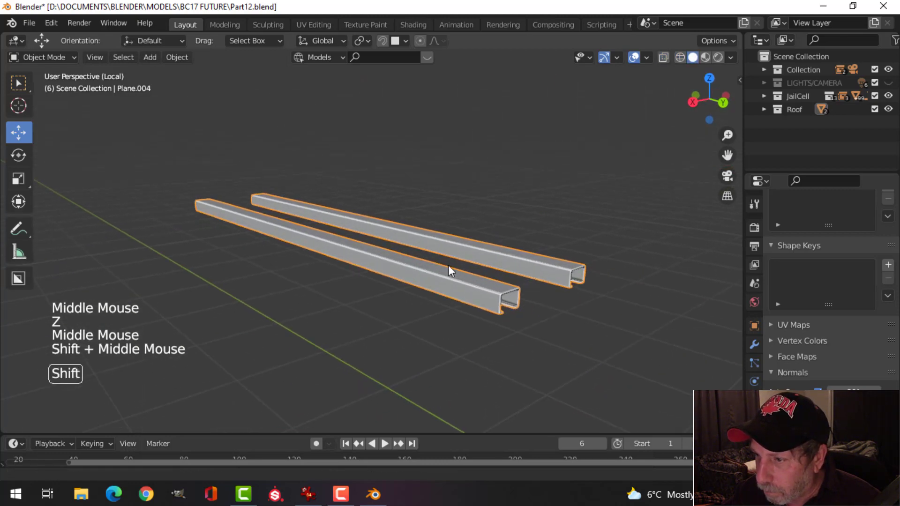
scroll(518, 281, "up", 3)
middle_click_drag(519, 281, 510, 277)
Circle-select the end faces on the rail's lower lip and delete them with Only Edges & Faces, returning to Object Mode.
key("Tab")
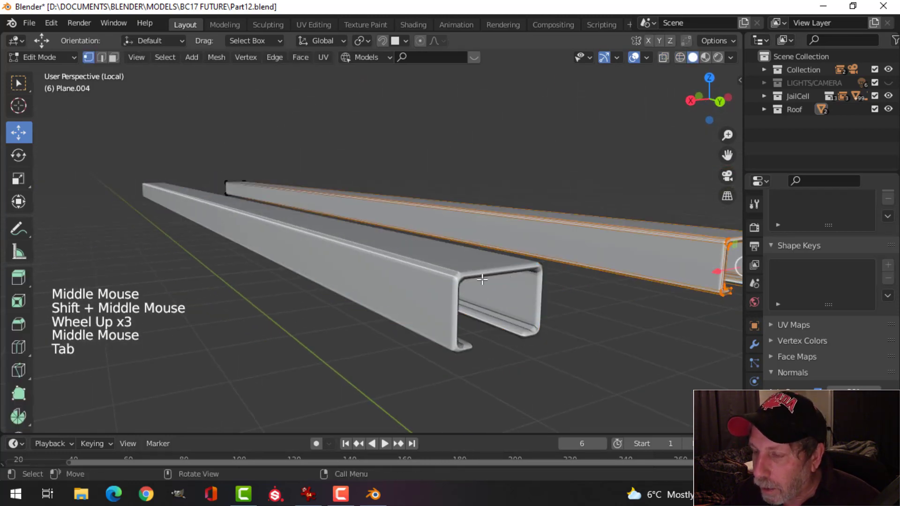
middle_click_drag(601, 277, 506, 118, "shift")
key("alt+a")
scroll(316, 292, "up", 2)
middle_click_drag(507, 118, 513, 114, "shift")
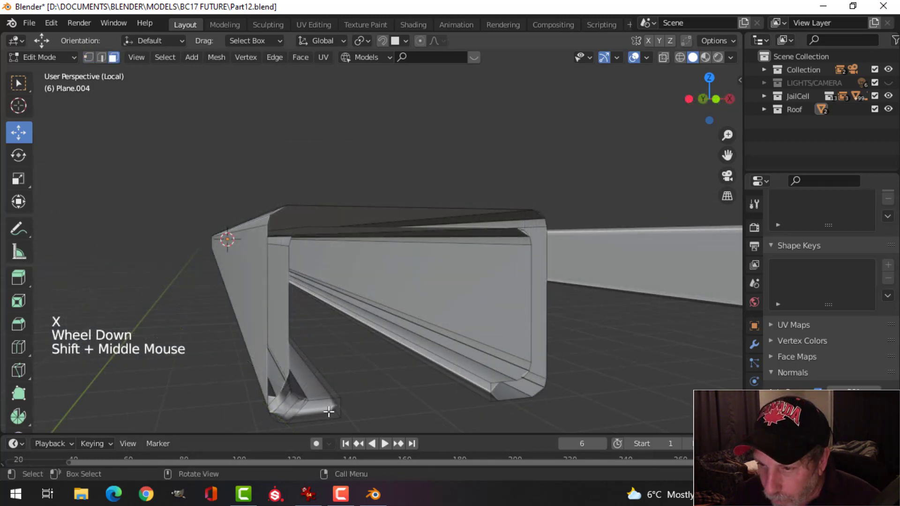
key("c")
left_click(319, 411)
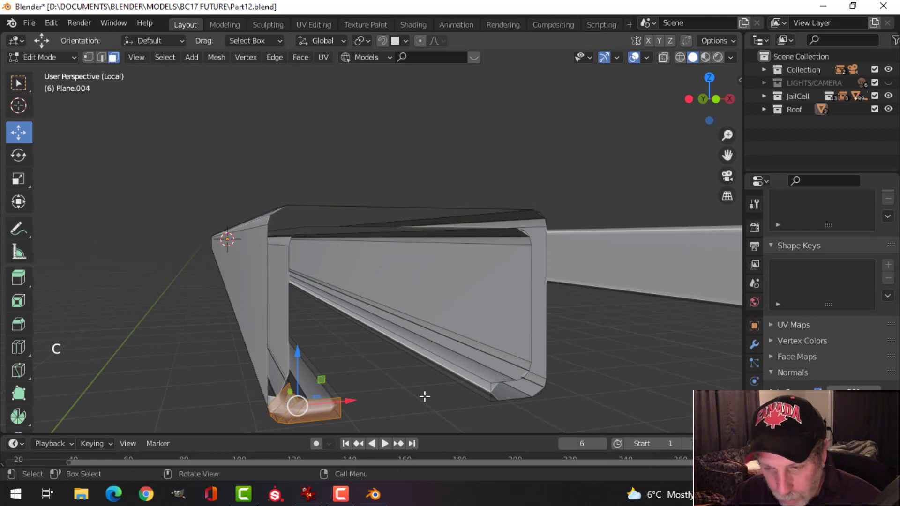
key("x")
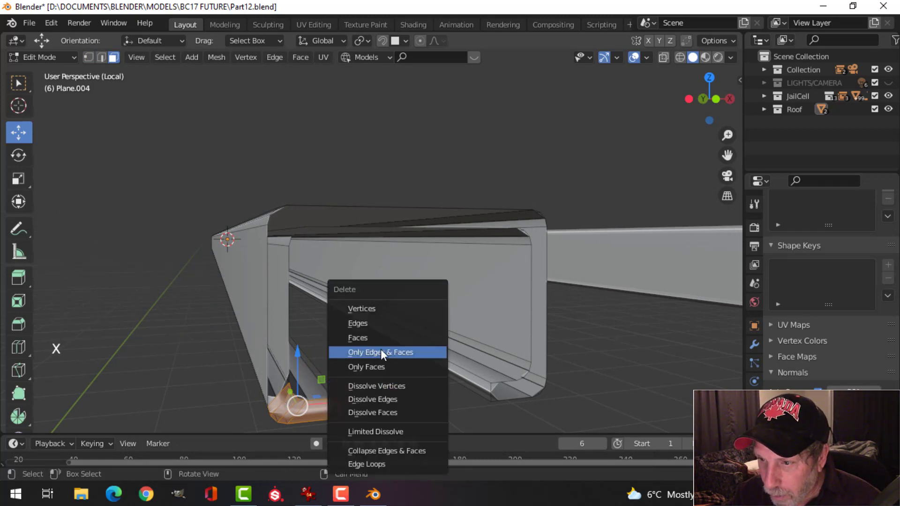
left_click(382, 353)
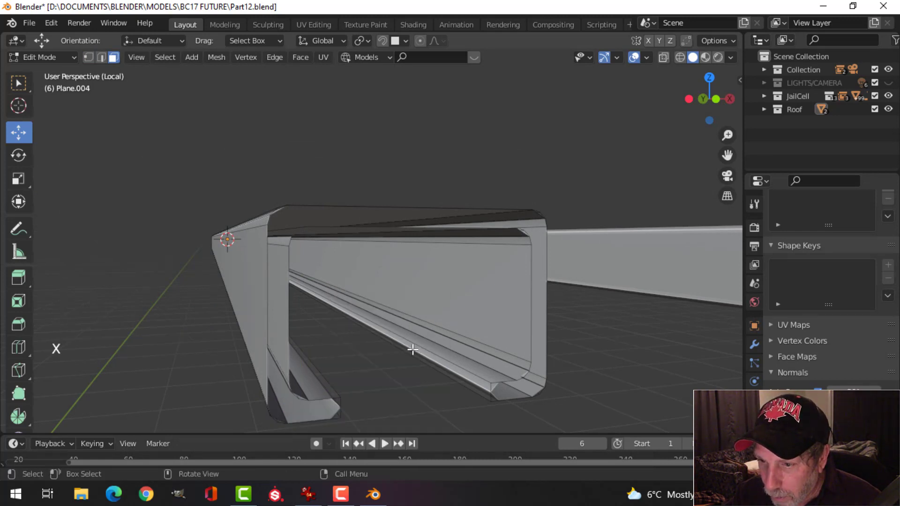
scroll(413, 350, "down", 2)
key("Tab")
Set the rails' Bevel modifier to 3 segments and deselect the rails.
middle_click_drag(412, 349, 767, 302)
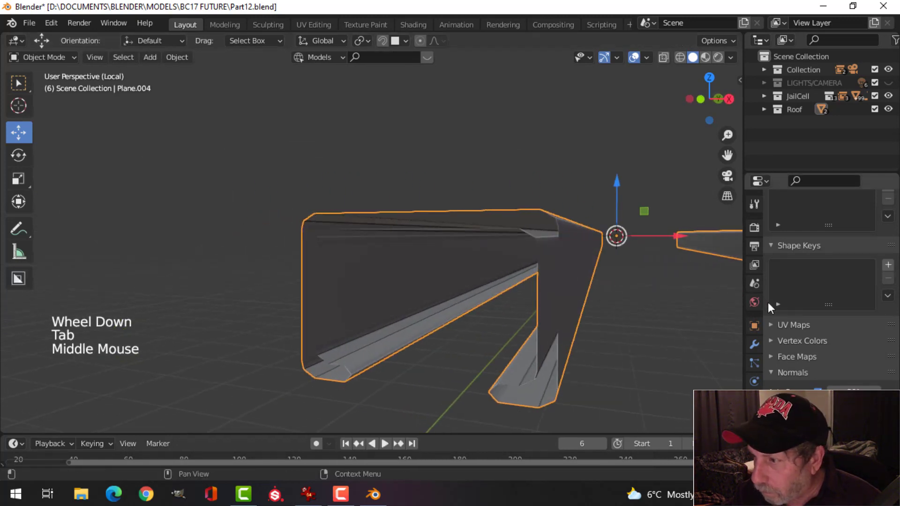
left_click(759, 344)
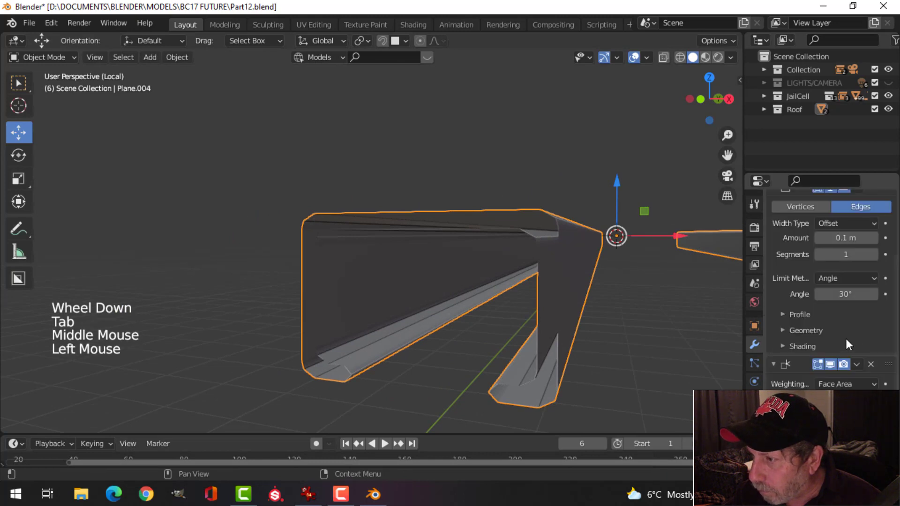
left_click(875, 254)
left_click(875, 255)
scroll(637, 290, "down", 1)
key("alt+a")
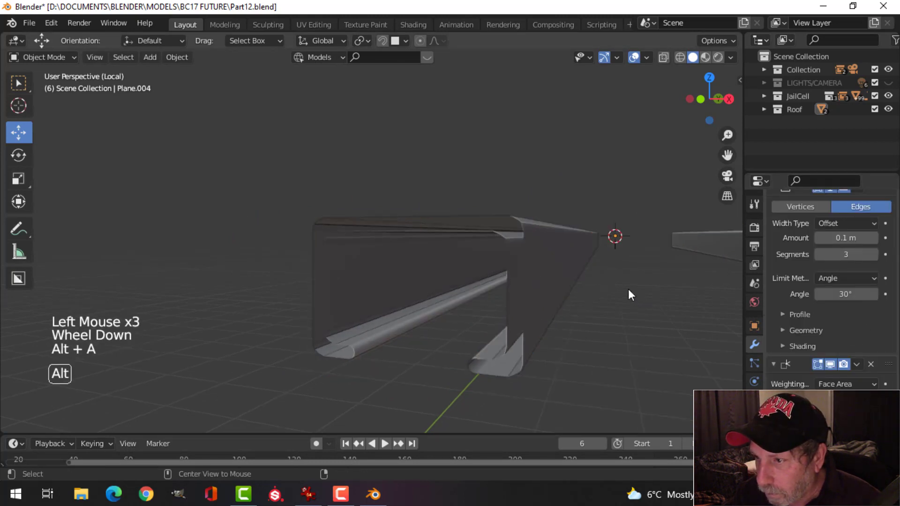
Inspect the beveled edges along the rails, reselect the rails, and review their modifier stack.
middle_click_drag(628, 295, 448, 351)
scroll(605, 304, "down", 3)
scroll(423, 314, "up", 3)
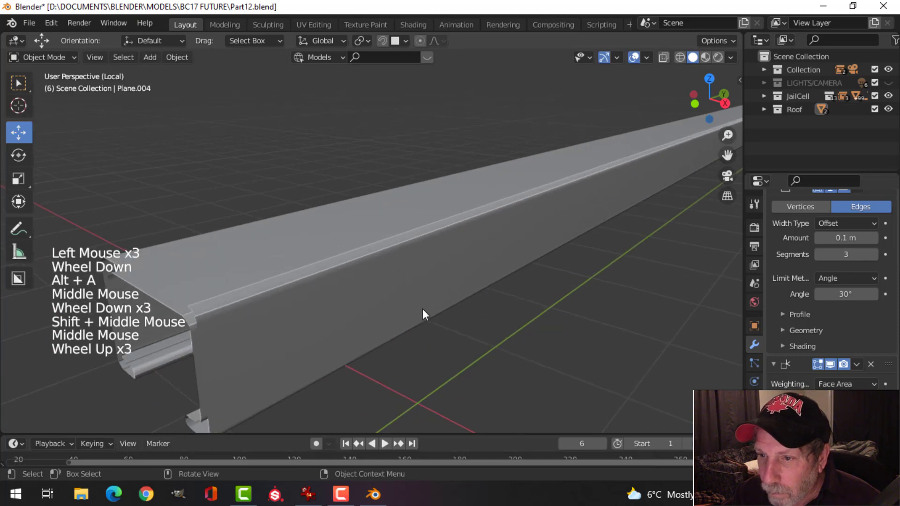
middle_click_drag(423, 308, 287, 294, "shift")
left_click(425, 308)
scroll(427, 308, "down", 2)
scroll(617, 291, "down", 4)
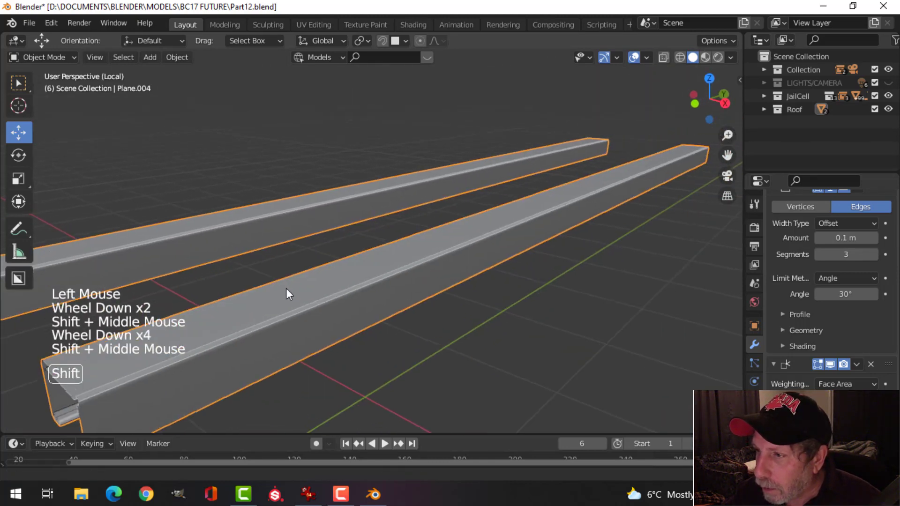
scroll(473, 279, "down", 7)
middle_click_drag(473, 278, 547, 326, "shift")
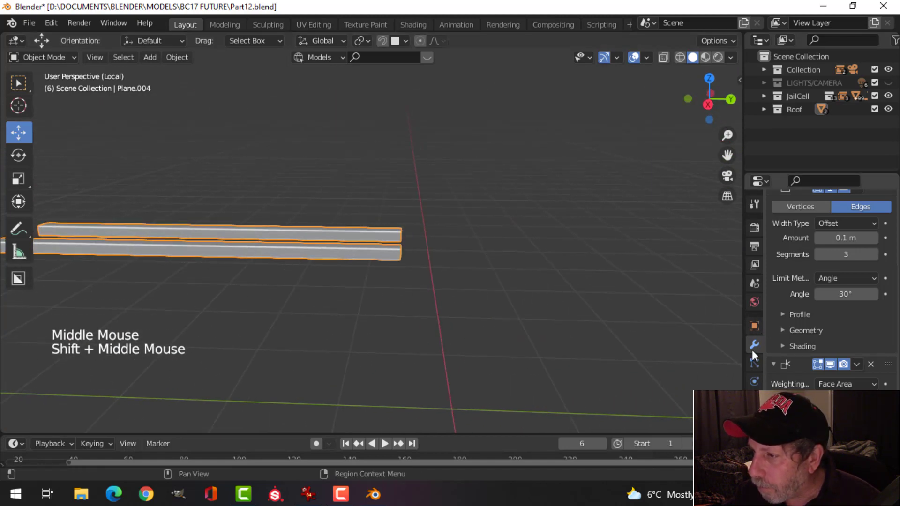
scroll(795, 218, "up", 5)
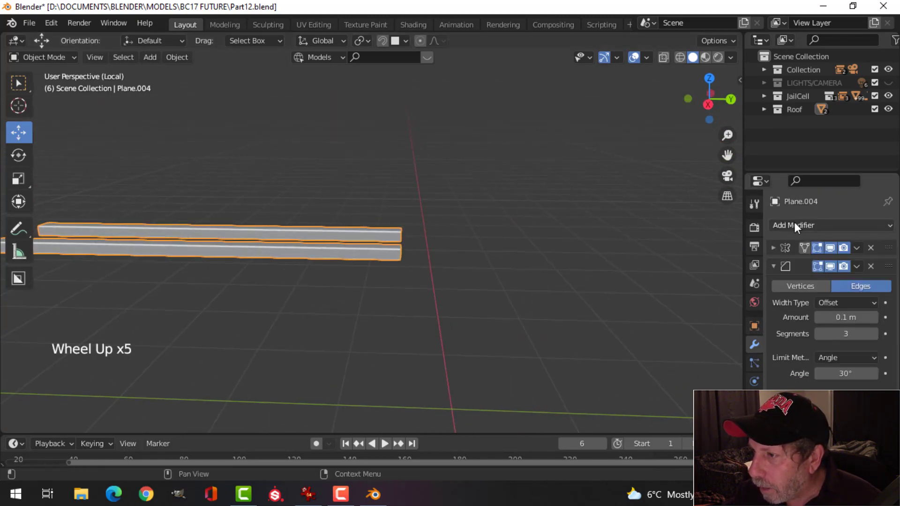
Add an Array modifier to the rails with relative offset Factor X at 0, repeating them lengthwise along Y.
left_click(773, 266)
left_click(774, 285)
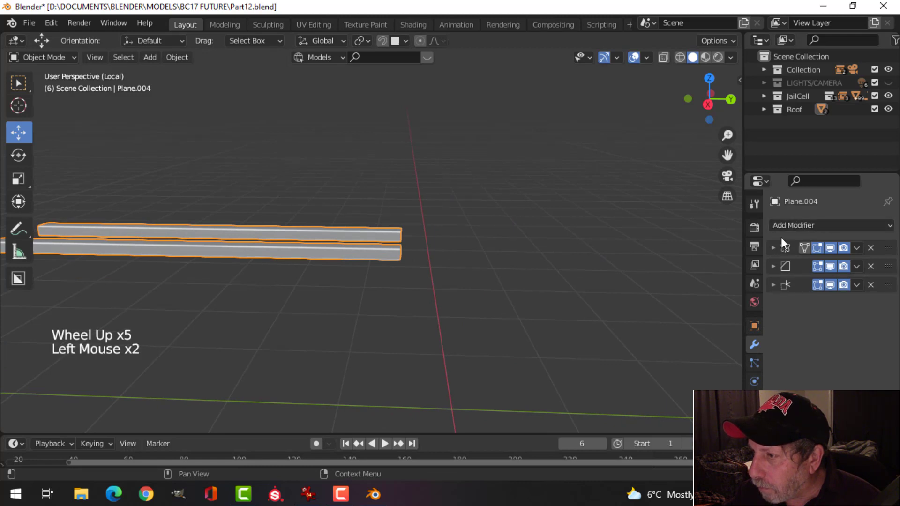
left_click(782, 226)
left_click(621, 263)
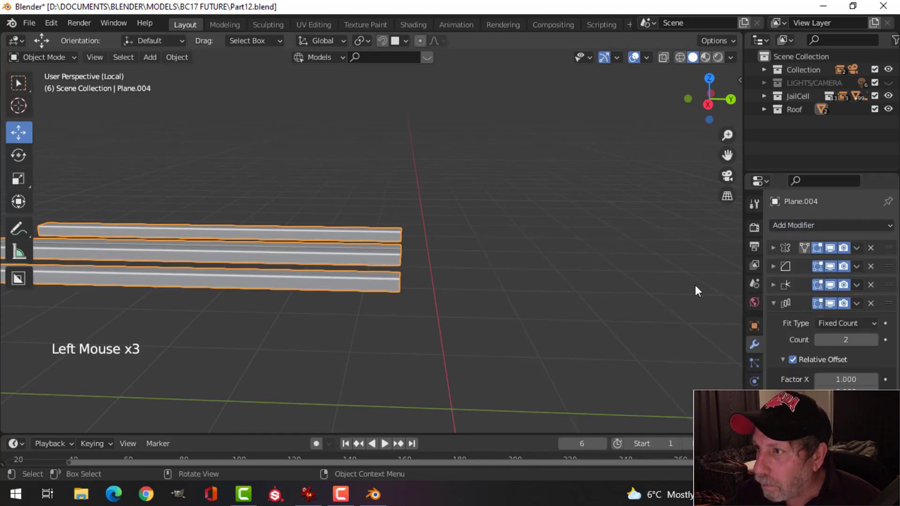
left_click_drag(846, 392, 860, 393, "shift")
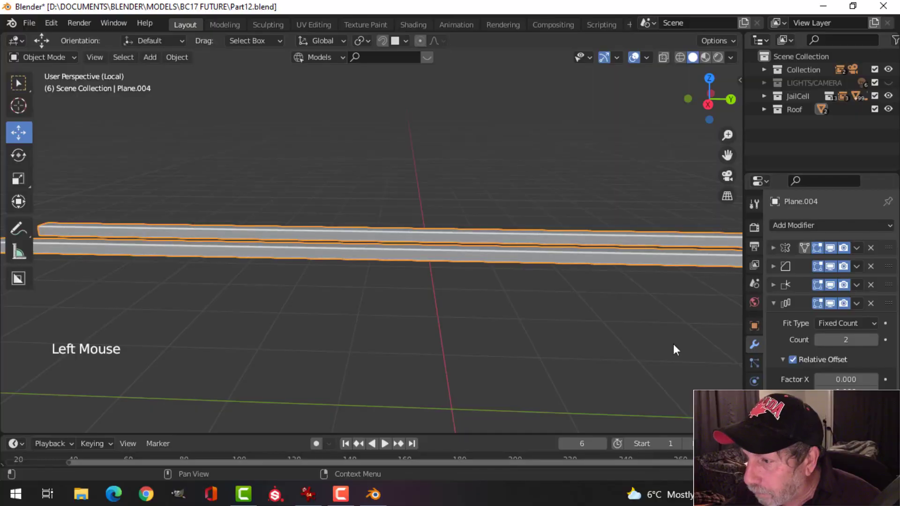
scroll(544, 263, "down", 2)
middle_click_drag(543, 262, 688, 235)
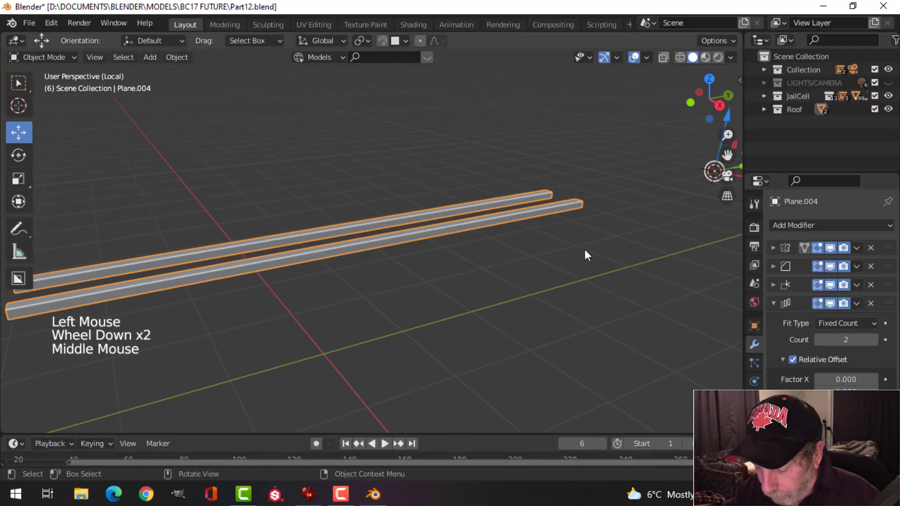
Return to the full jail scene, set the rail array's Count to 5, and deselect the rails to check their run.
key("KP_Divide")
middle_click_drag(615, 270, 498, 286, "shift")
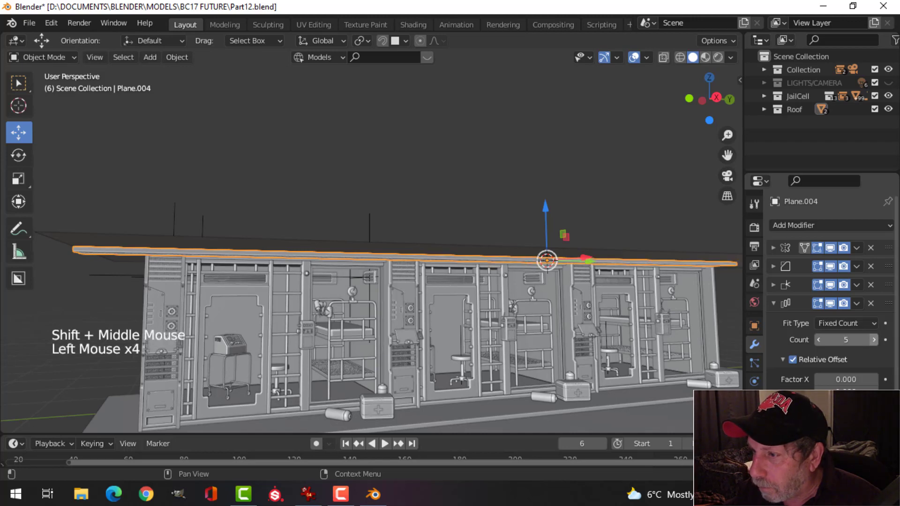
key("alt+a")
middle_click_drag(488, 279, 489, 240)
scroll(510, 282, "down", 3)
scroll(470, 206, "up", 3)
scroll(525, 235, "up", 1)
scroll(528, 237, "up", 1)
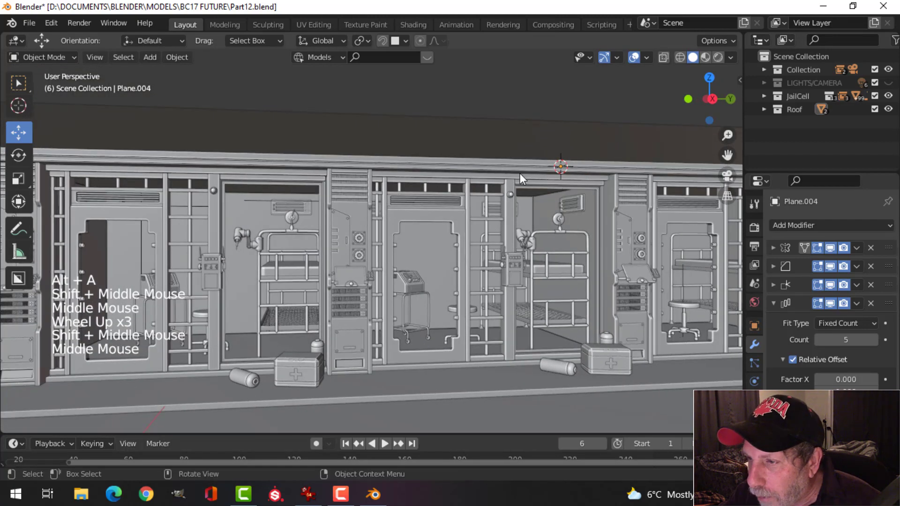
Select the rails under the roof and isolate them in local view, seen from below and deselected.
left_click(595, 193)
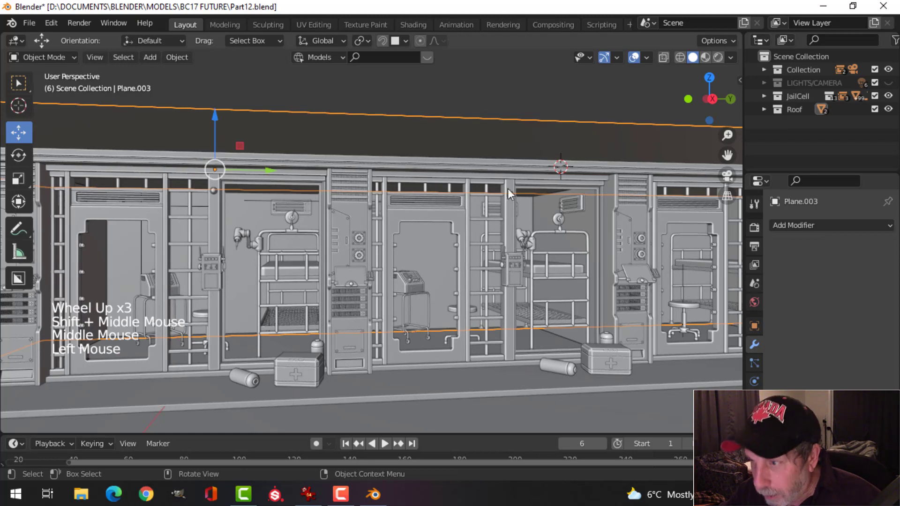
left_click(512, 167)
key("slash")
scroll(561, 179, "up", 6)
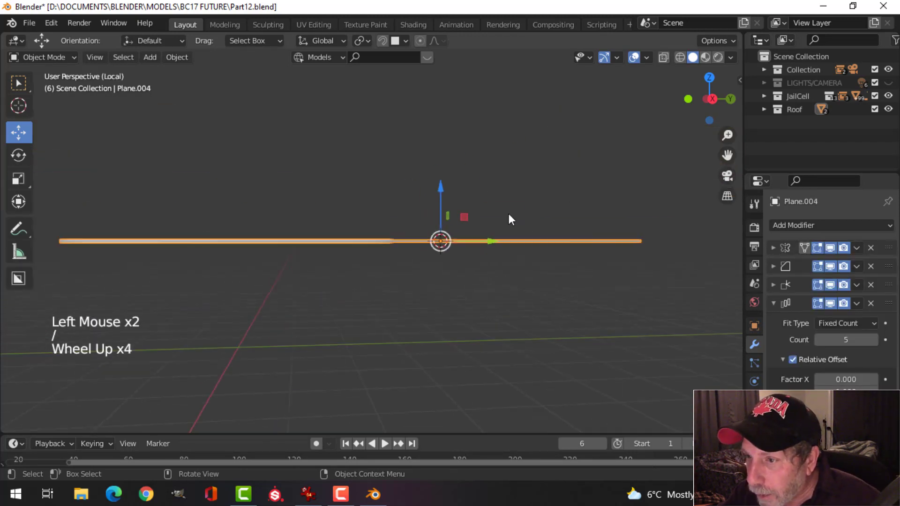
middle_click_drag(488, 269, 520, 201)
scroll(490, 257, "up", 3)
middle_click_drag(490, 258, 471, 260)
scroll(495, 249, "down", 2)
key("alt+a")
scroll(472, 258, "up", 3)
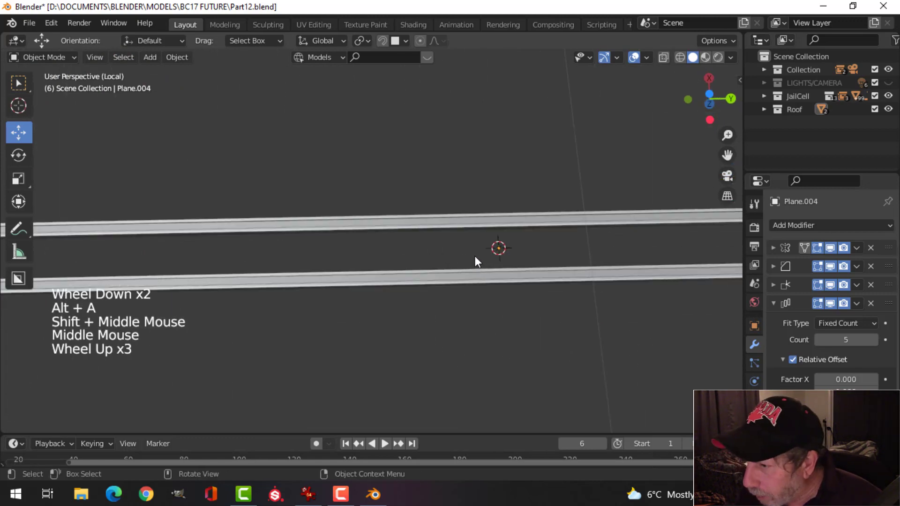
Add a 20-vertex circle mesh at the 3D cursor between the rails.
key("KP_3")
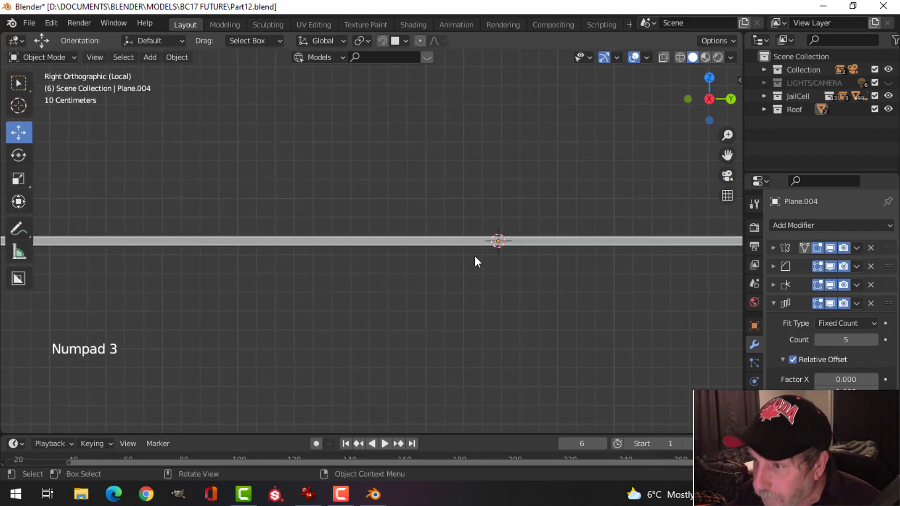
key("shift+a")
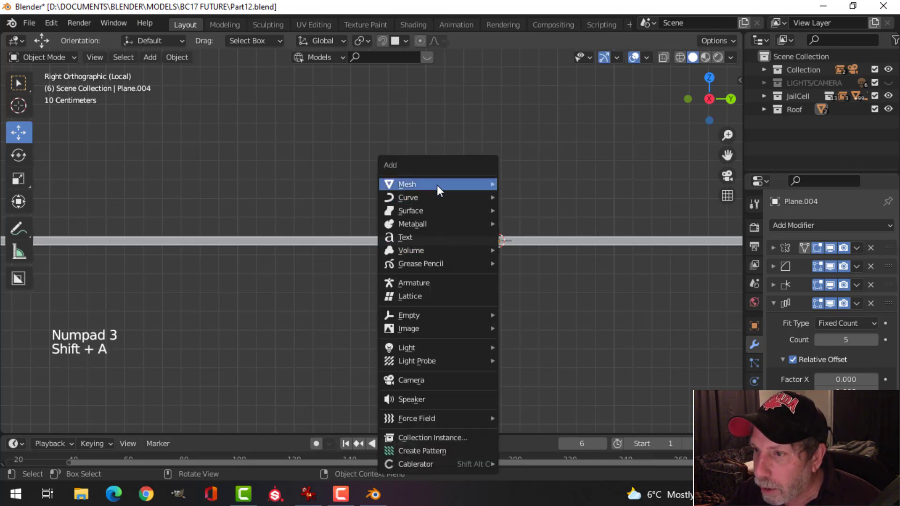
mouse_move(482, 184)
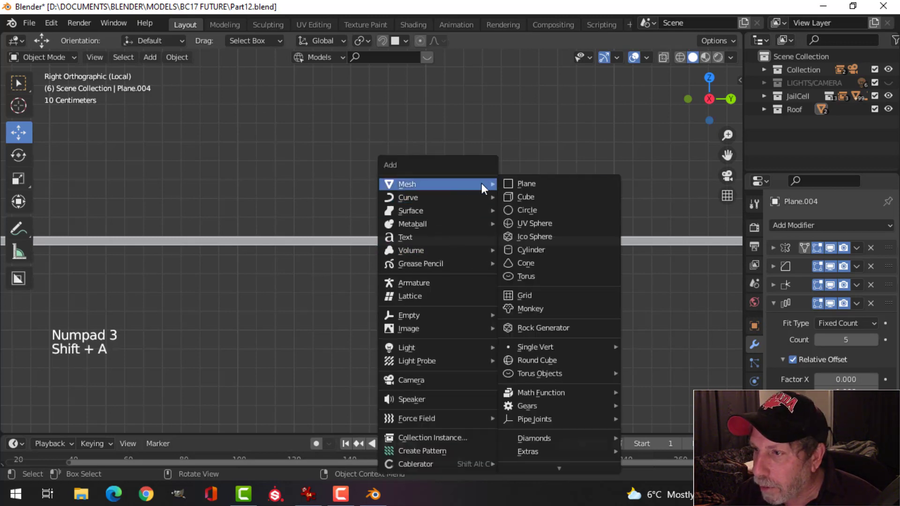
left_click(532, 210)
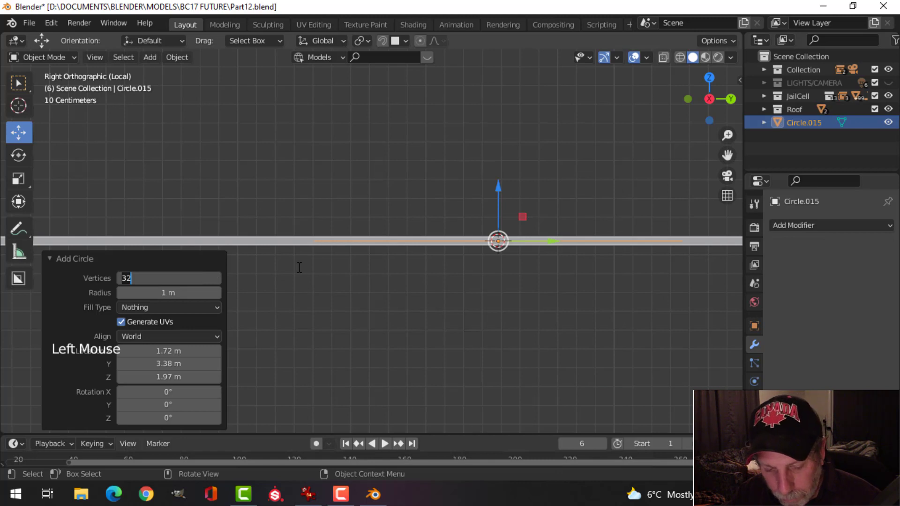
scroll(539, 259, "down", 5)
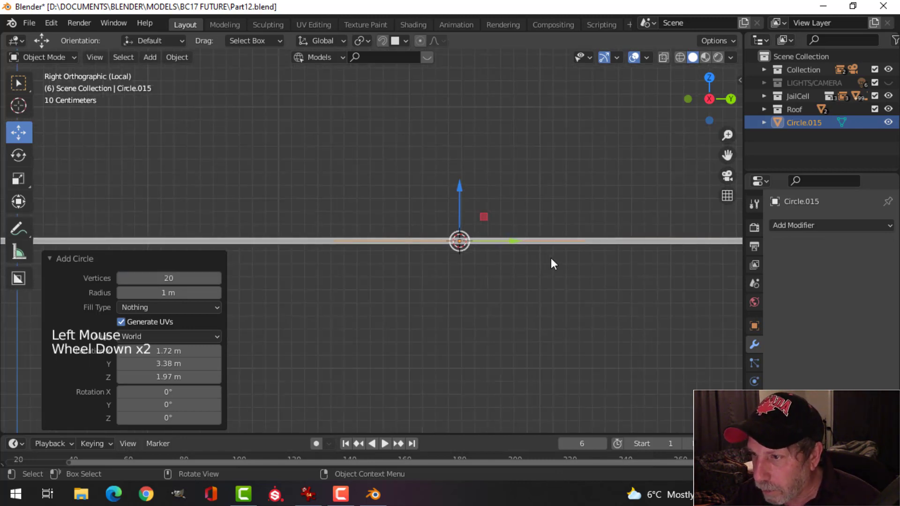
middle_click_drag(540, 261, 588, 181)
Scale the circle's mesh to about 0.177 in Edit Mode to fit the gap between the rails, and deselect it.
key("Tab")
scroll(545, 226, "up", 4)
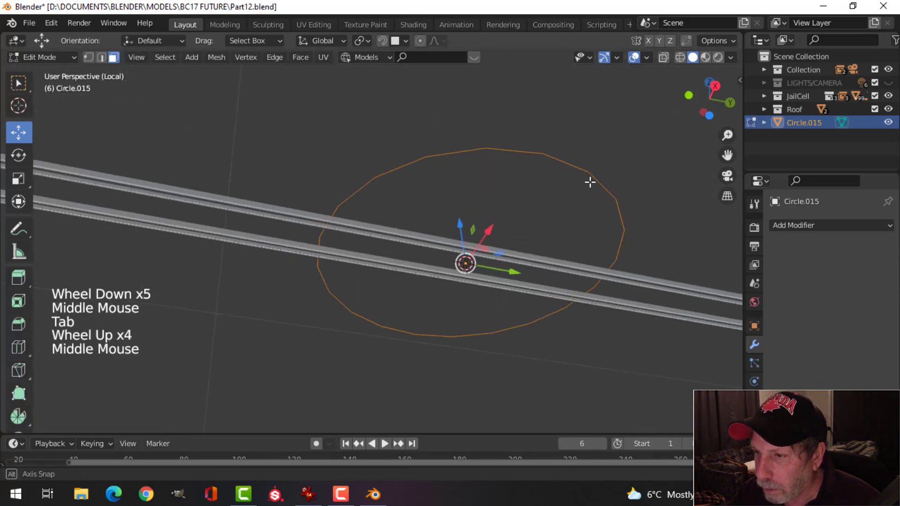
key("s")
left_click(467, 246)
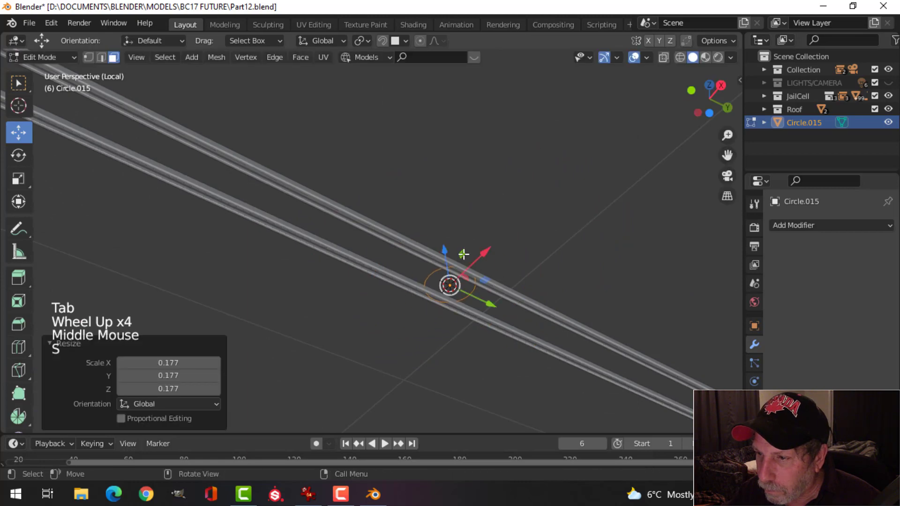
scroll(482, 261, "up", 3)
middle_click_drag(482, 261, 581, 243)
scroll(500, 318, "up", 3)
middle_click_drag(500, 318, 418, 160, "shift")
scroll(346, 156, "up", 4)
scroll(331, 185, "down", 2)
middle_click_drag(332, 185, 350, 233, "shift")
key("Tab")
key("alt+a")
Rotate the rail's entire mesh -90° about global Y in front view so the open sides face inward.
left_click(279, 145)
middle_click_drag(278, 145, 334, 207)
key("Tab")
key("a")
scroll(330, 225, "down", 6)
scroll(300, 179, "down", 3)
scroll(333, 207, "down", 1)
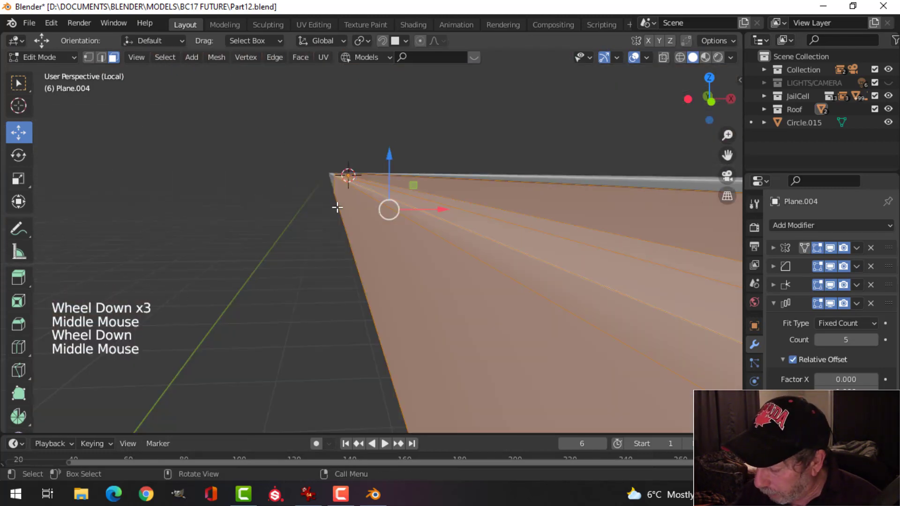
key("KP_1")
scroll(338, 203, "up", 5)
middle_click_drag(338, 202, 408, 308, "shift")
scroll(395, 256, "up", 3)
scroll(395, 247, "up", 4)
scroll(410, 291, "up", 2)
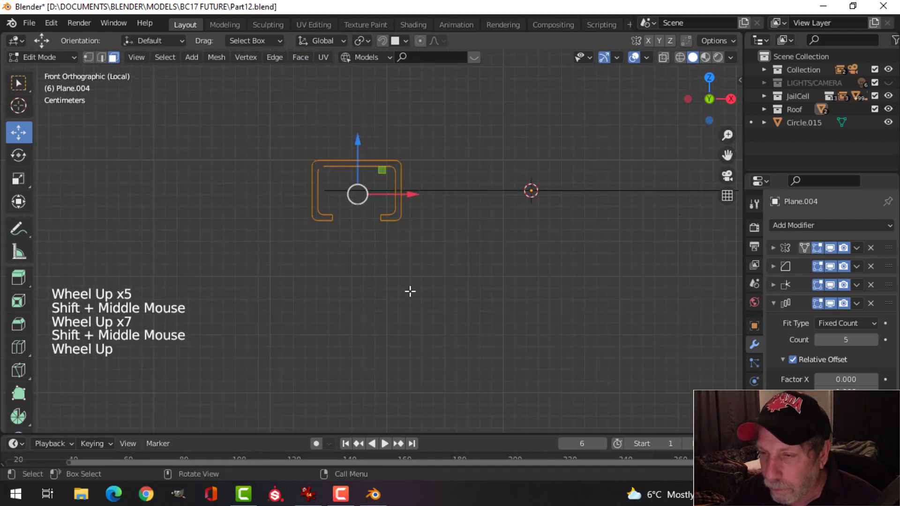
key("r")
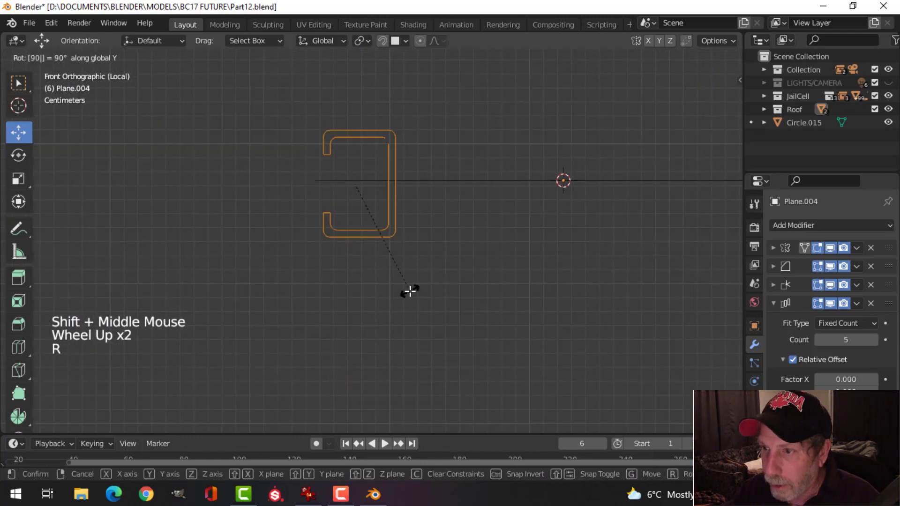
key("Return")
Compare the rotated rail profile with the circle, return to Object Mode, and examine the facing channels in perspective.
scroll(428, 284, "down", 5)
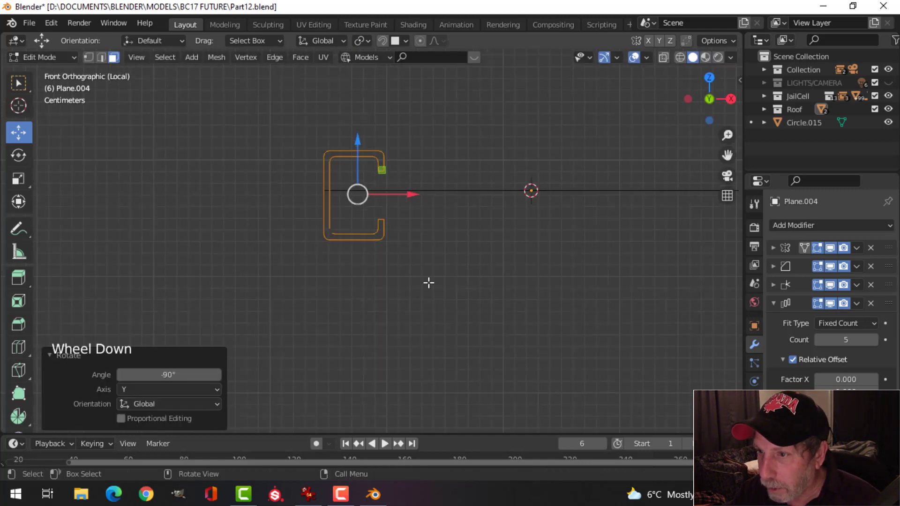
middle_click_drag(551, 268, 474, 257, "shift")
scroll(486, 257, "down", 3)
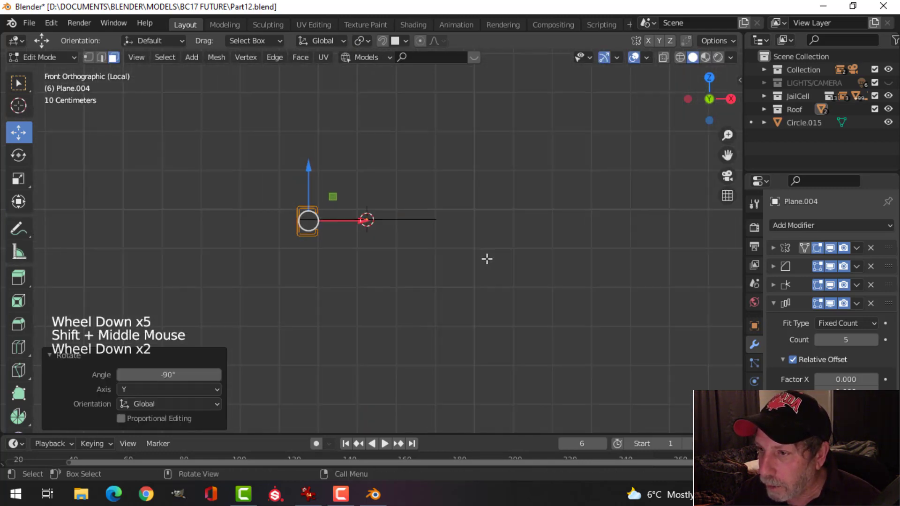
scroll(436, 252, "up", 2)
scroll(436, 252, "up", 2)
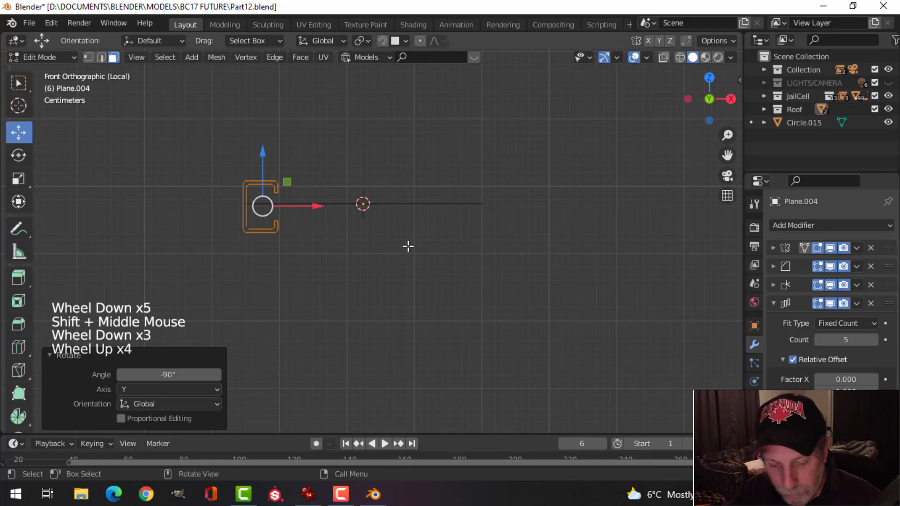
key("z")
key("Tab")
scroll(445, 231, "down", 2)
key("alt+a")
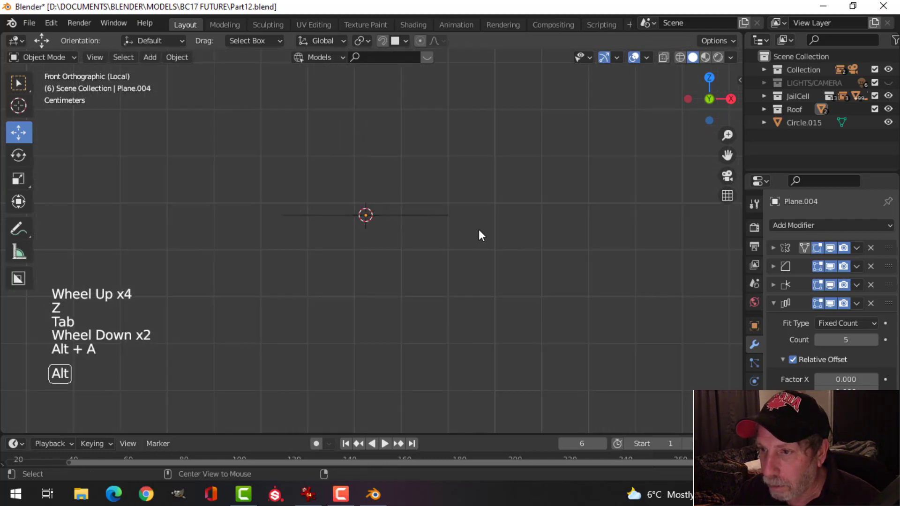
middle_click_drag(479, 231, 473, 249)
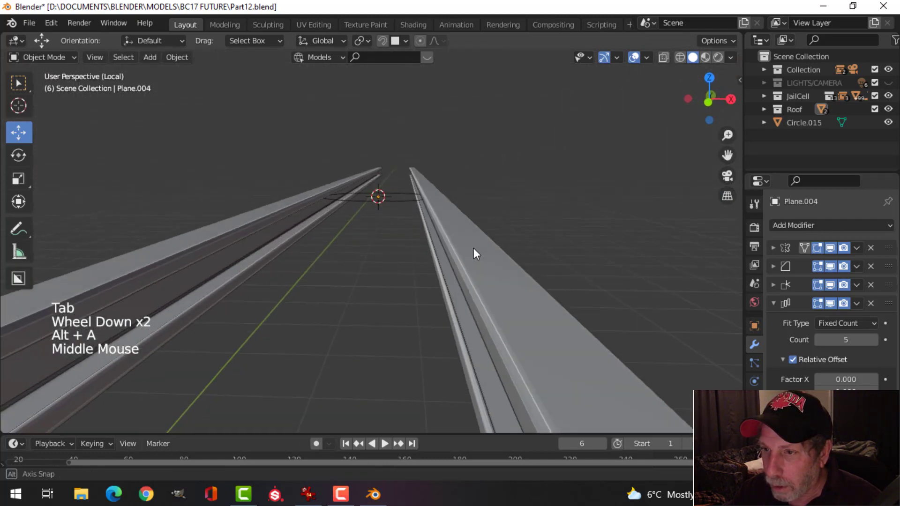
Select all of the circle's vertices in Edit Mode and raise them about 0.007 m along Z.
scroll(442, 224, "up", 3)
middle_click_drag(443, 224, 338, 300, "shift")
scroll(381, 313, "up", 3)
left_click(412, 316)
key("Tab")
key("a")
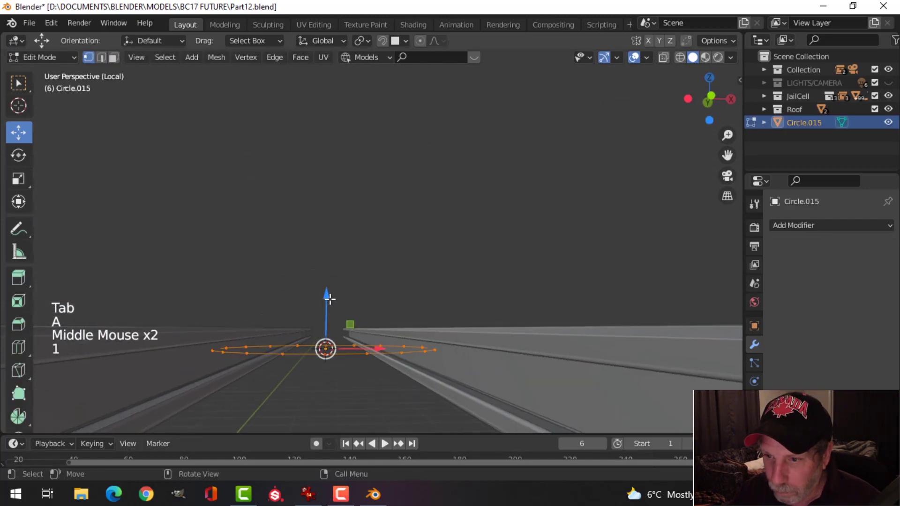
left_click_drag(327, 295, 329, 288)
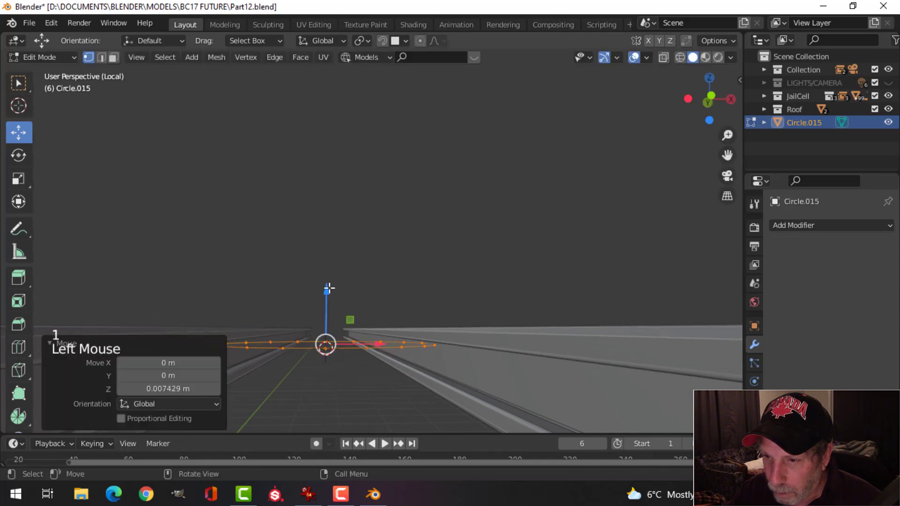
Extrude the circle downward along Z into a shallow ring between the channels and deselect it.
middle_click_drag(365, 334, 364, 306, "shift")
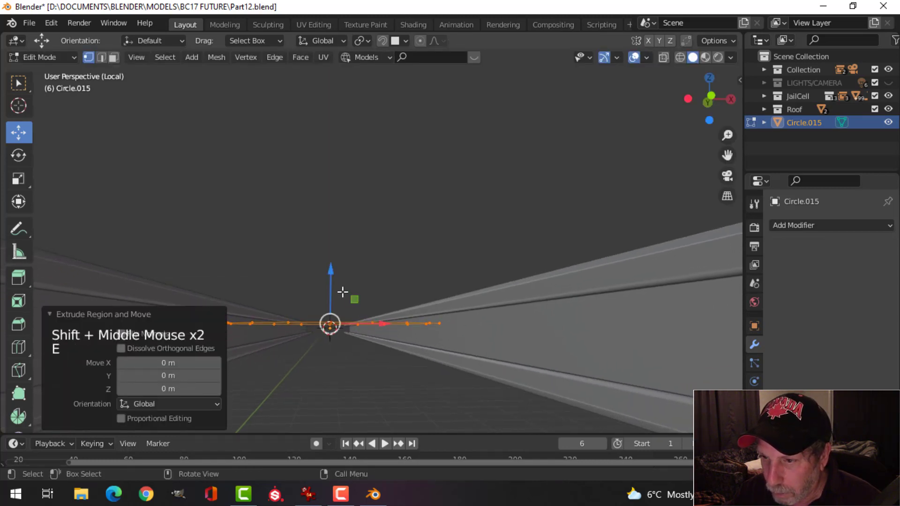
left_click_drag(330, 275, 328, 294)
middle_click_drag(328, 295, 378, 292)
scroll(378, 312, "up", 2)
key("alt+a")
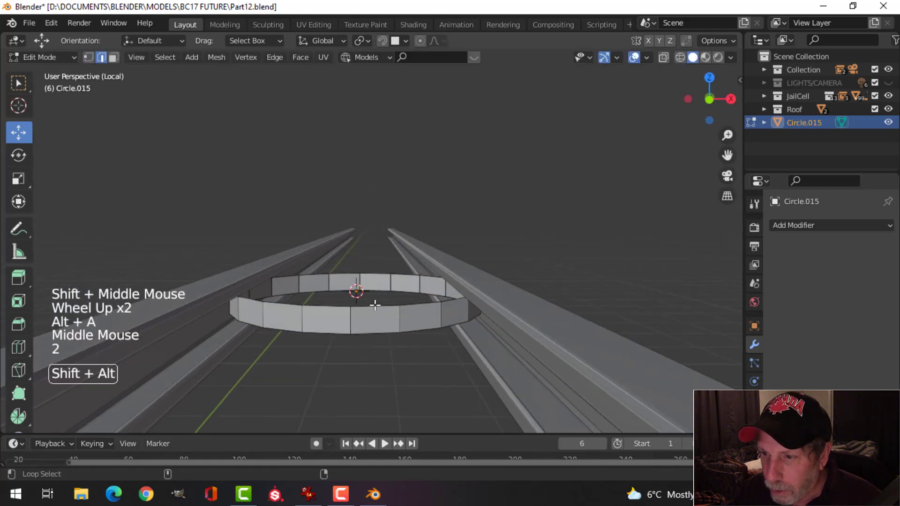
Extrude the ring's top edge loop inward at scale 0.691 and fill the opening with a face.
left_click(375, 305, "alt+shift")
middle_click_drag(452, 298, 492, 302)
key("e")
key("s")
key("Return")
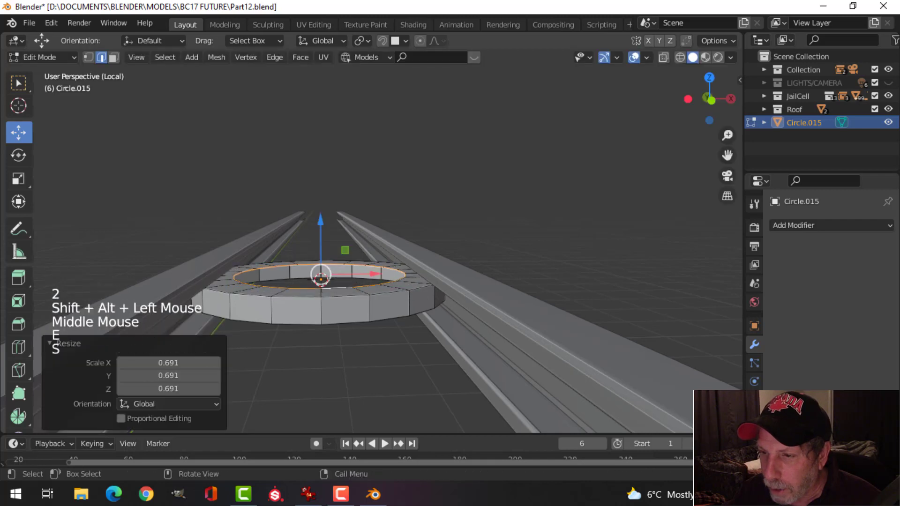
key("f")
key("alt+a")
Extrude the ring's bottom edge loop inward by scaling it and fill the underside with a face.
middle_click_drag(391, 342, 386, 286)
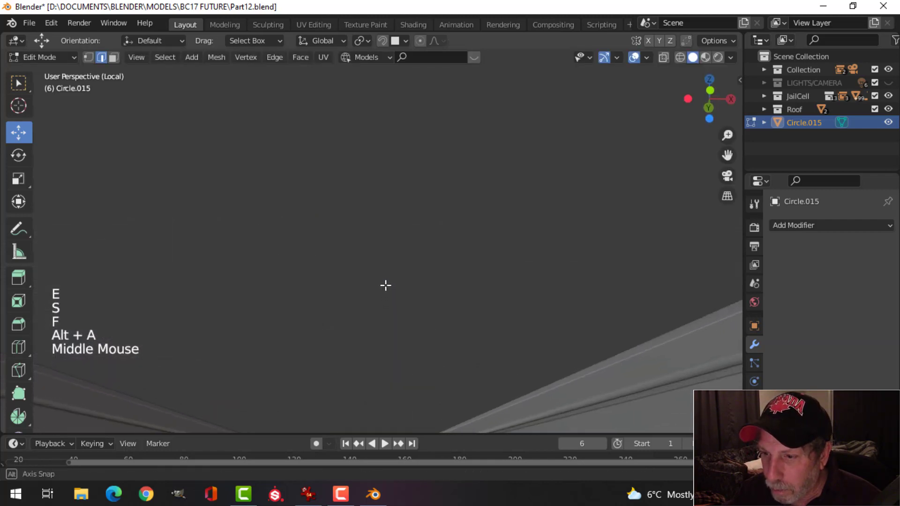
scroll(408, 374, "down", 4)
middle_click_drag(408, 373, 491, 279, "shift")
left_click(410, 295)
key("alt+a")
left_click(406, 249, "alt+shift")
key("e")
key("s")
left_click(450, 281)
key("f")
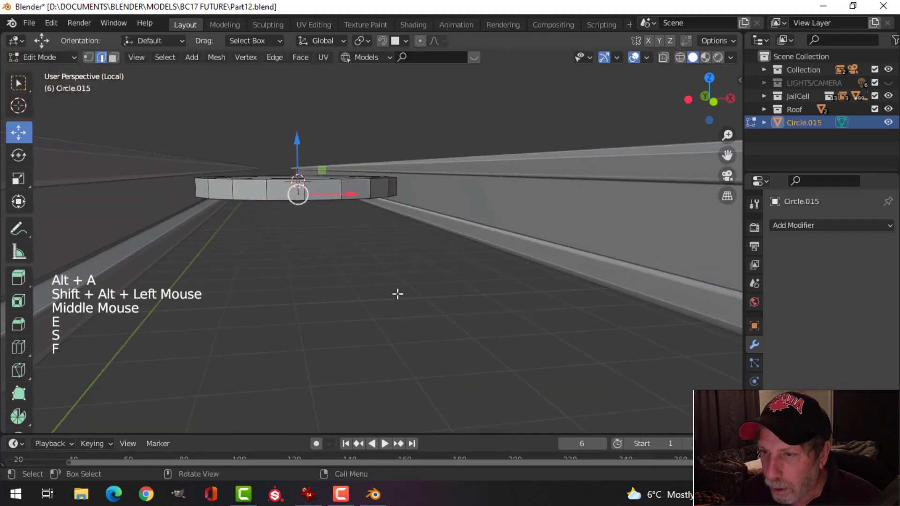
Bevel the disc's top and bottom outer edge loops by about 0.0035 m and deselect them.
scroll(402, 270, "up", 4)
middle_click_drag(357, 227, 348, 317, "shift")
scroll(347, 318, "up", 3)
key("alt+a")
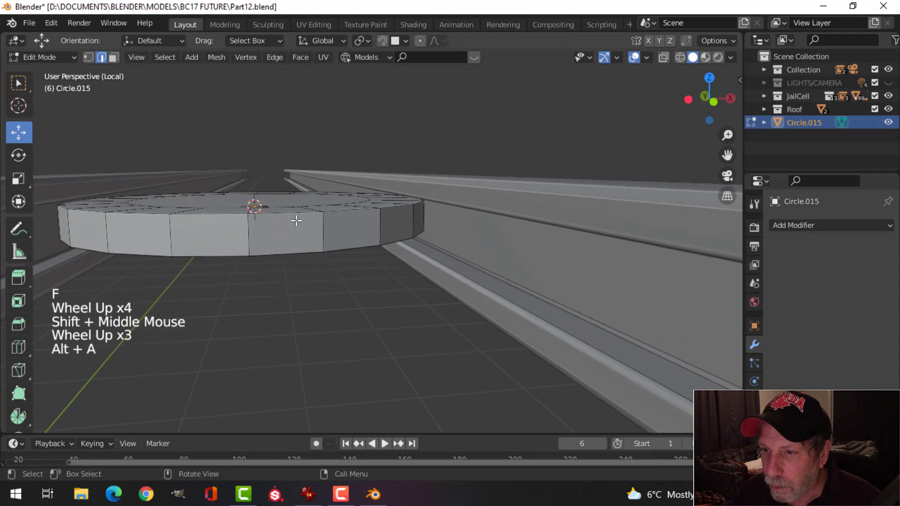
key("ctrl+b")
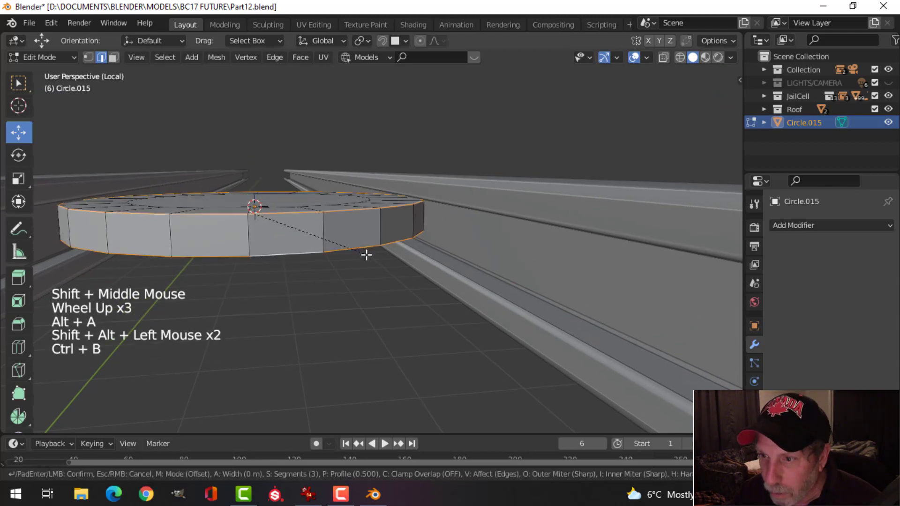
key("shift")
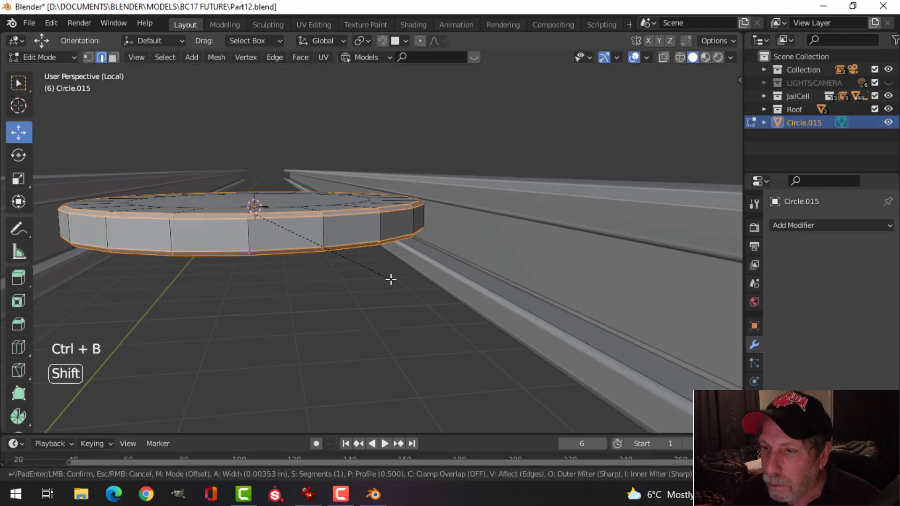
scroll(391, 280, "up", 1)
left_click(391, 279)
key("alt+a")
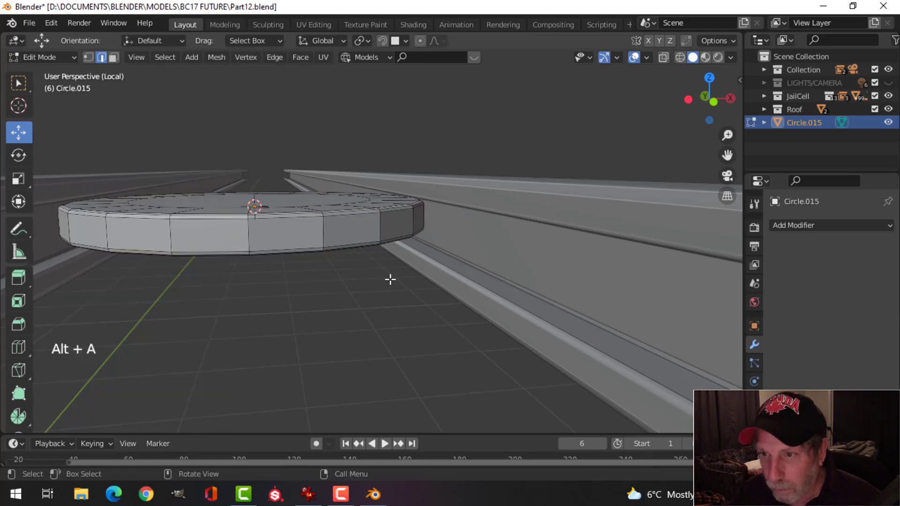
Add a level 1 subdivision surface to the disc, shade it smooth and deselect it.
key("Tab")
key("ctrl+1")
right_click(311, 235)
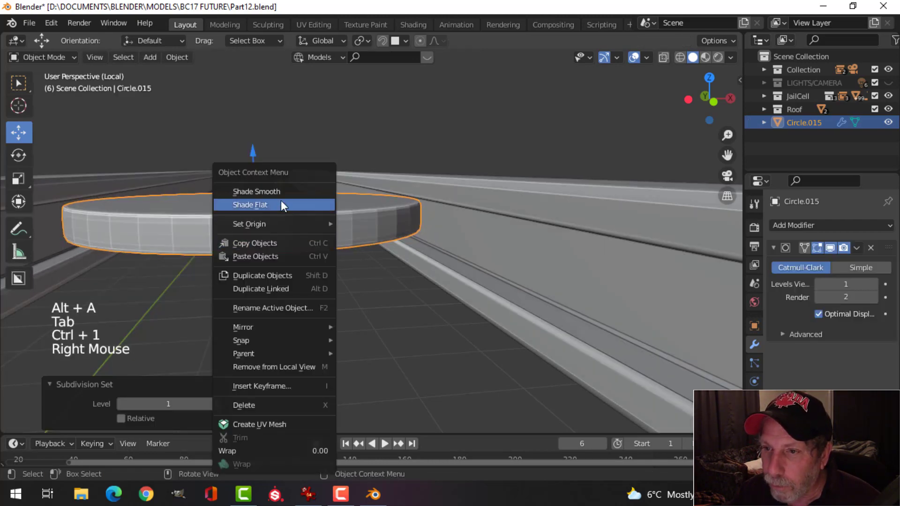
left_click(282, 195)
key("alt+a")
middle_click_drag(327, 233, 261, 279)
scroll(355, 238, "down", 4)
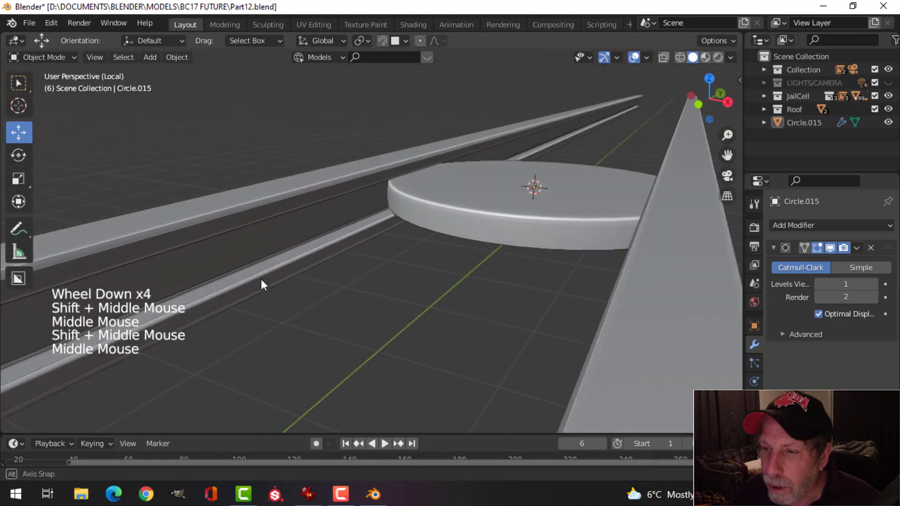
scroll(533, 268, "down", 3)
middle_click_drag(533, 267, 379, 322, "shift")
Duplicate the disc's top outer edge loop, raise it about 0.077 m along Z and separate it into its own object.
key("Tab")
scroll(329, 323, "up", 2)
key("alt+a")
middle_click_drag(443, 338, 427, 289)
scroll(450, 322, "down", 2)
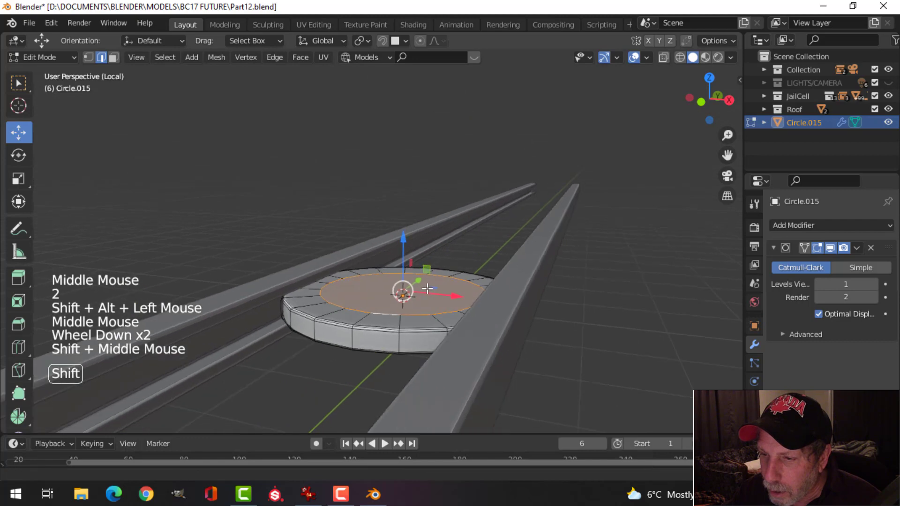
left_click(382, 327, "alt+shift")
middle_click_drag(382, 327, 432, 321)
key("shift+d")
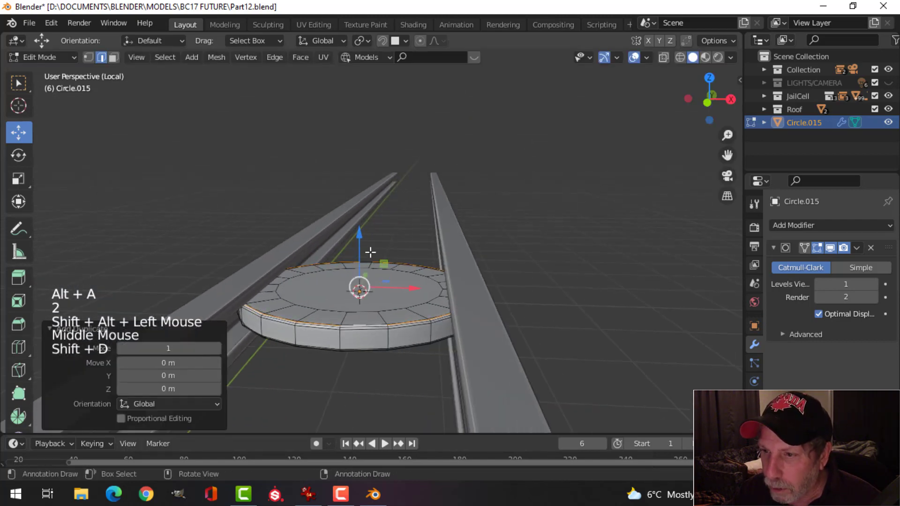
left_click_drag(369, 251, 359, 234)
middle_click_drag(359, 234, 346, 235)
key("p")
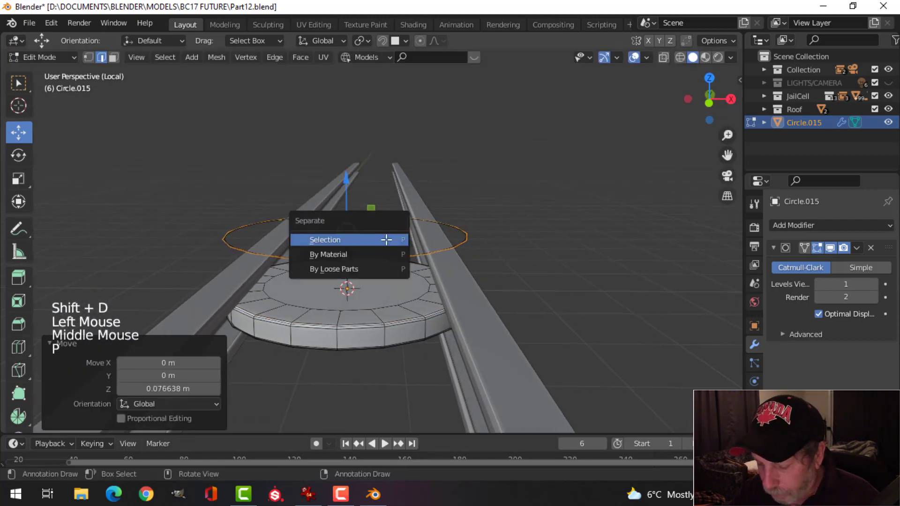
left_click(386, 239)
Scale the separated circle down, rotate it 90° about Y and move it about -0.023 m along X.
key("Tab")
left_click(373, 259)
key("Tab")
key("a")
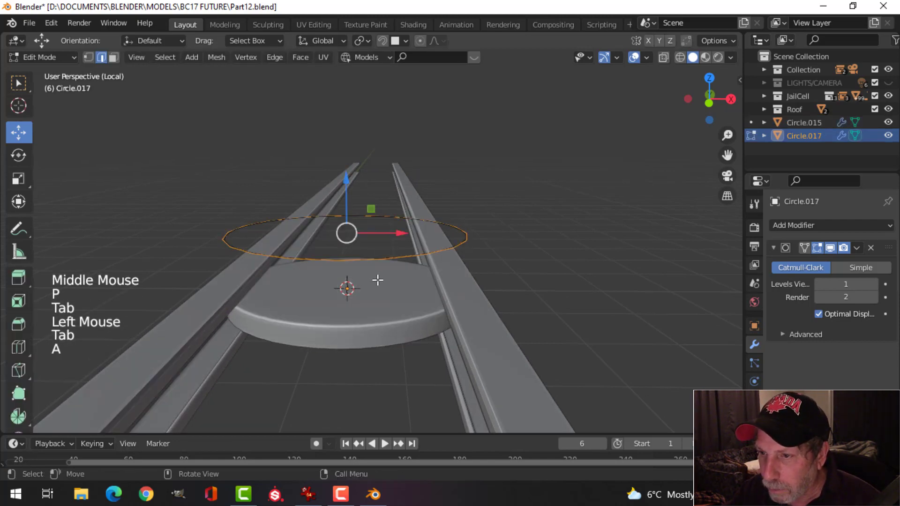
middle_click_drag(378, 280, 408, 261)
key("s")
left_click(411, 254)
key("r")
left_click(454, 275)
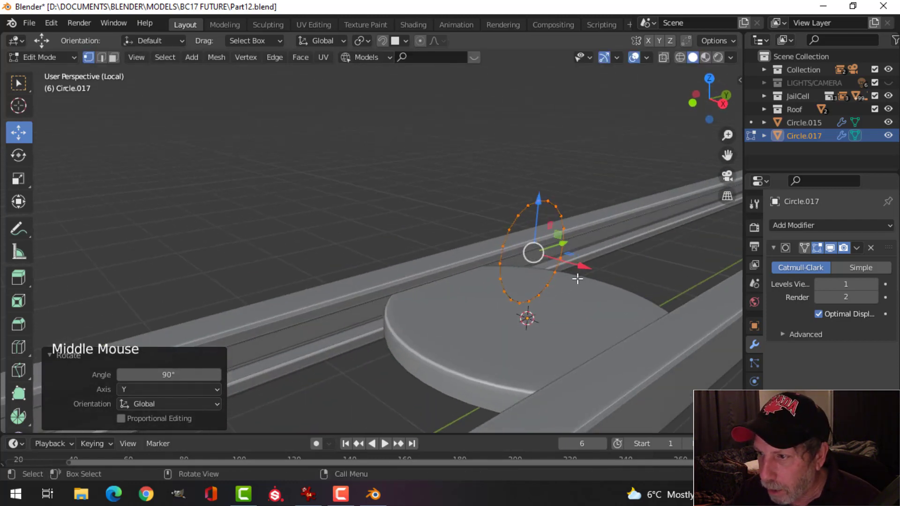
left_click_drag(582, 267, 561, 265)
Delete the vertices of the upright circle's lower half in the right view, keeping only the upper arc.
middle_click_drag(560, 266, 420, 253)
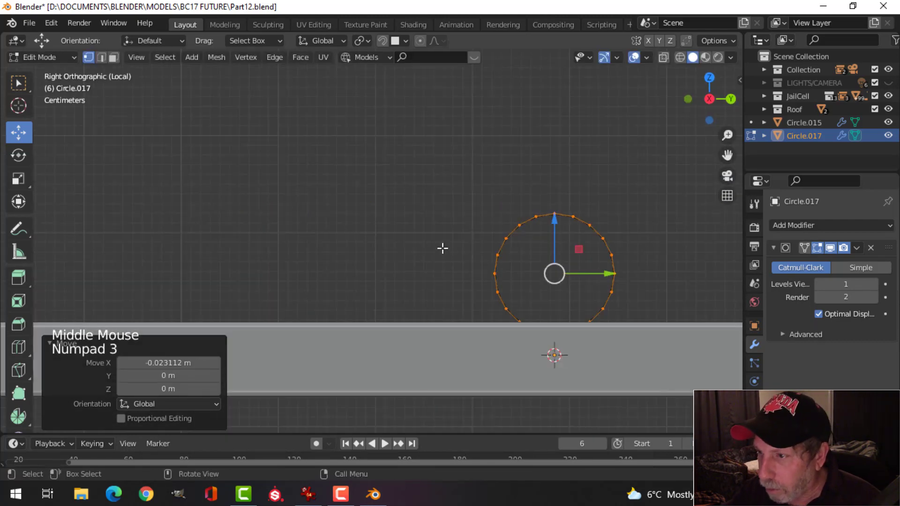
scroll(442, 248, "up", 3)
middle_click_drag(443, 248, 311, 203, "shift")
scroll(323, 226, "down", 1)
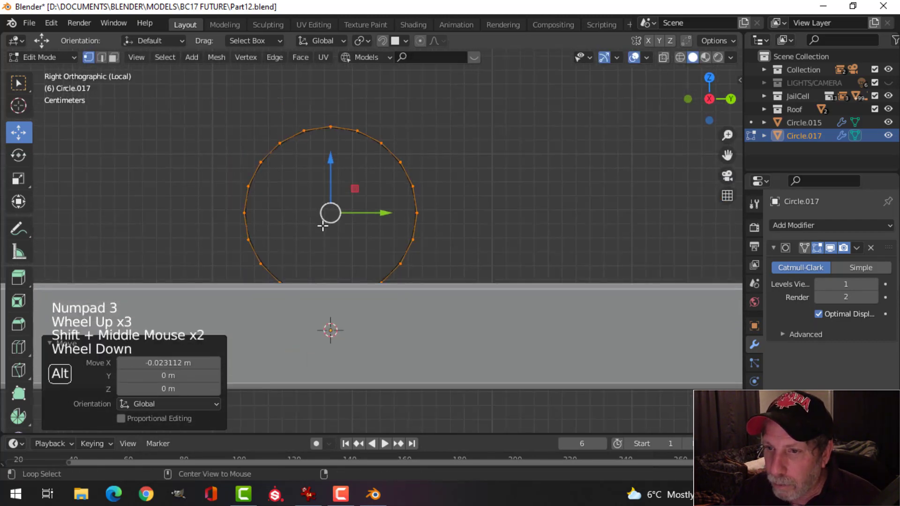
key("alt+a")
key("1")
key("b")
left_click_drag(462, 317, 165, 224)
key("x")
left_click(132, 196)
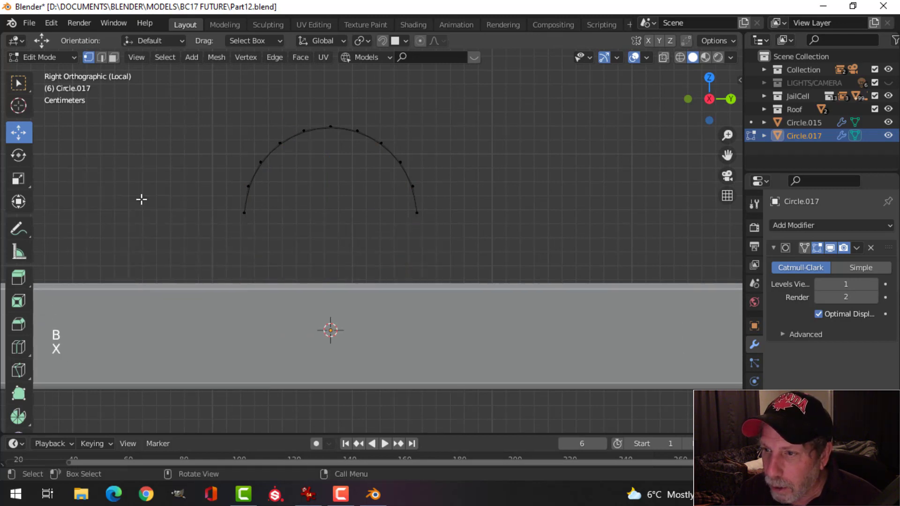
Extrude the arc's two end vertices down about 0.066 m along Z and join them with an edge.
left_click(244, 213)
left_click(417, 212, "shift")
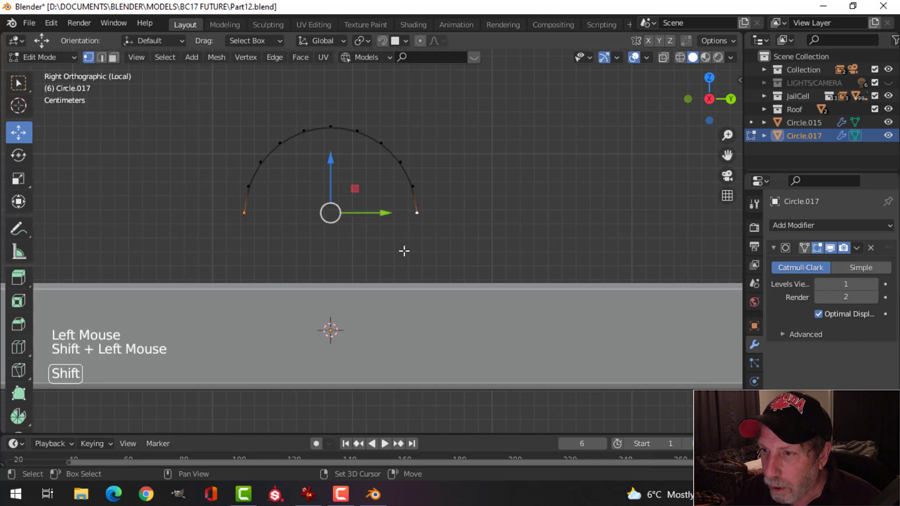
scroll(404, 248, "down", 2)
middle_click_drag(406, 253, 416, 272)
key("e")
left_click_drag(361, 198, 366, 224)
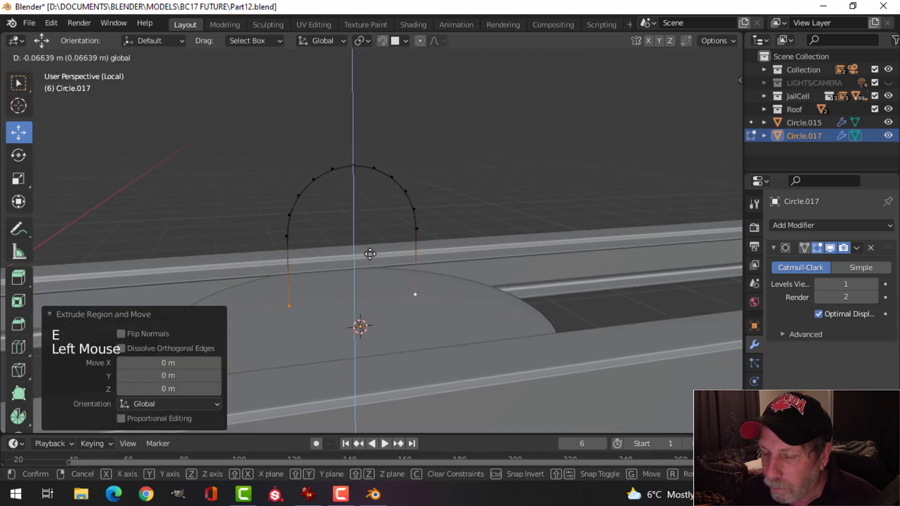
left_click_drag(370, 254, 370, 254)
mouse_move(444, 247)
middle_mouse_down()
mouse_move(426, 255)
mouse_move(435, 247)
middle_mouse_up()
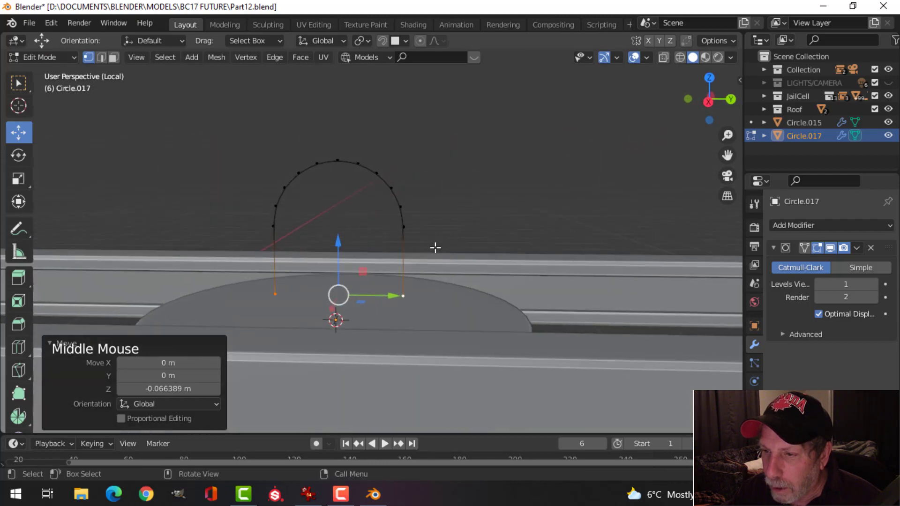
key("f")
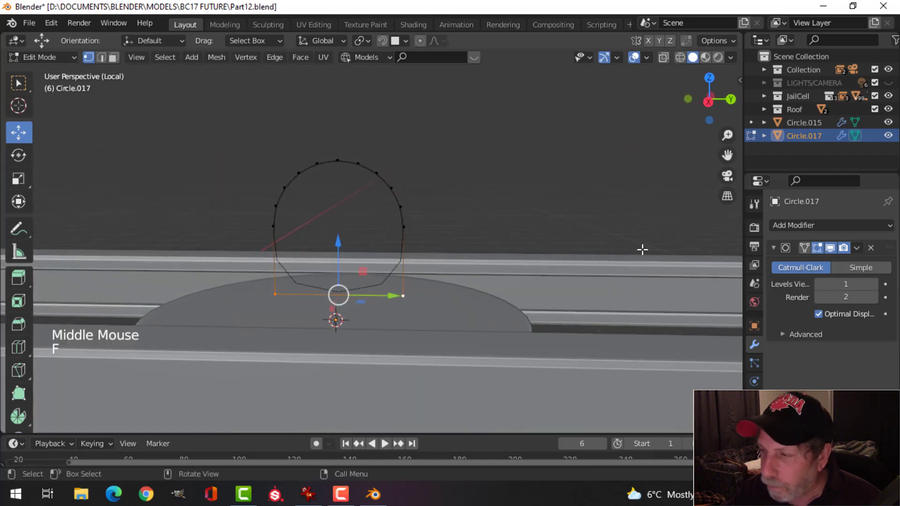
Remove the subdivision modifier from the arched outline and fill the outline with a face.
left_click(871, 247)
middle_click_drag(387, 244, 414, 251)
key("a")
key("f")
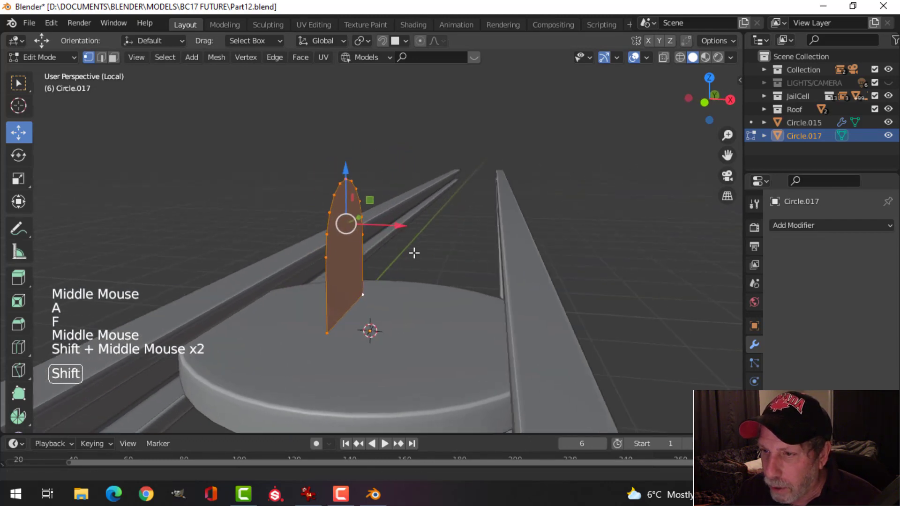
Extrude the arched face about 0.019 m into a thick plate and lower the whole plate into the disc.
key("e")
left_click(440, 249)
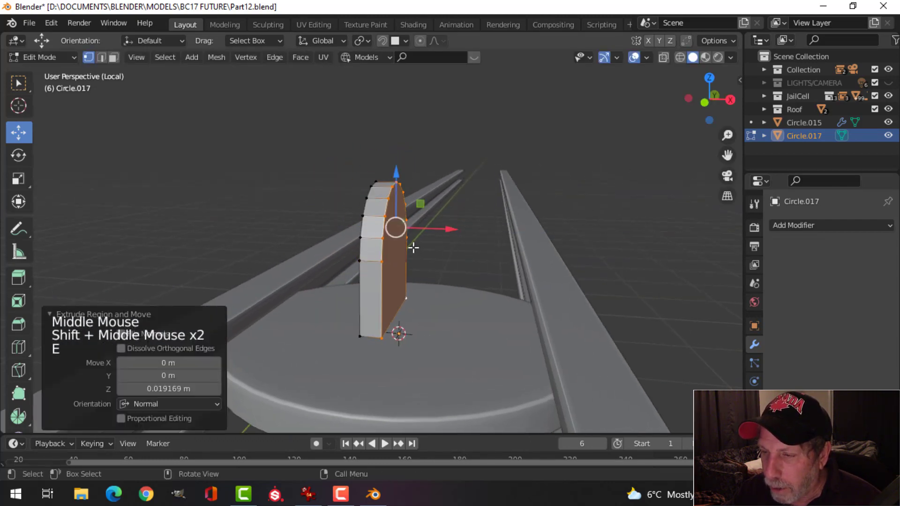
key("a")
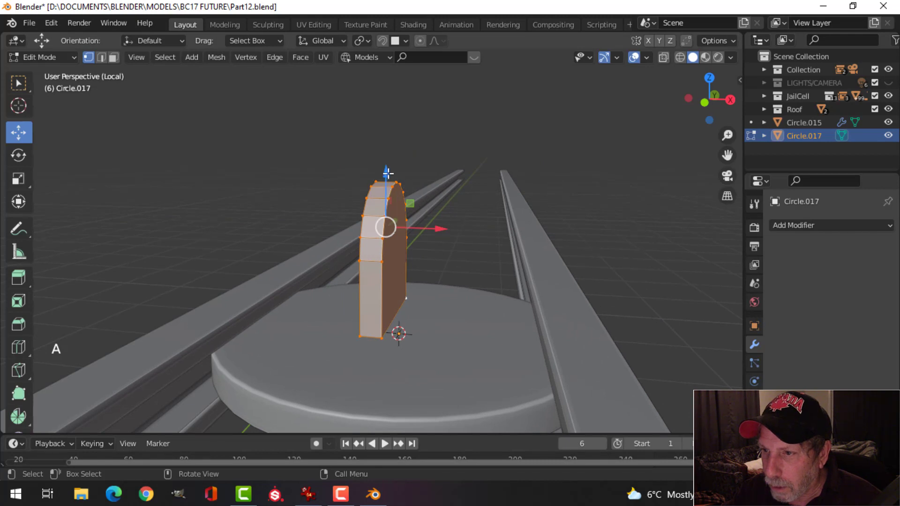
left_click_drag(387, 172, 389, 193)
middle_click_drag(436, 248, 458, 263)
key("Tab")
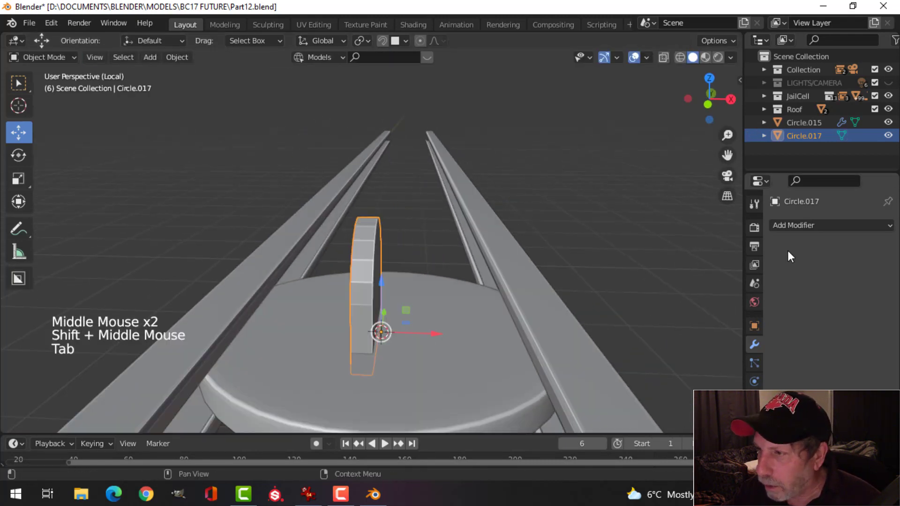
Add an X-axis Mirror modifier to the arched plate and nudge its mesh along X and about 0.005 m up Z.
left_click(821, 226)
left_click(628, 364)
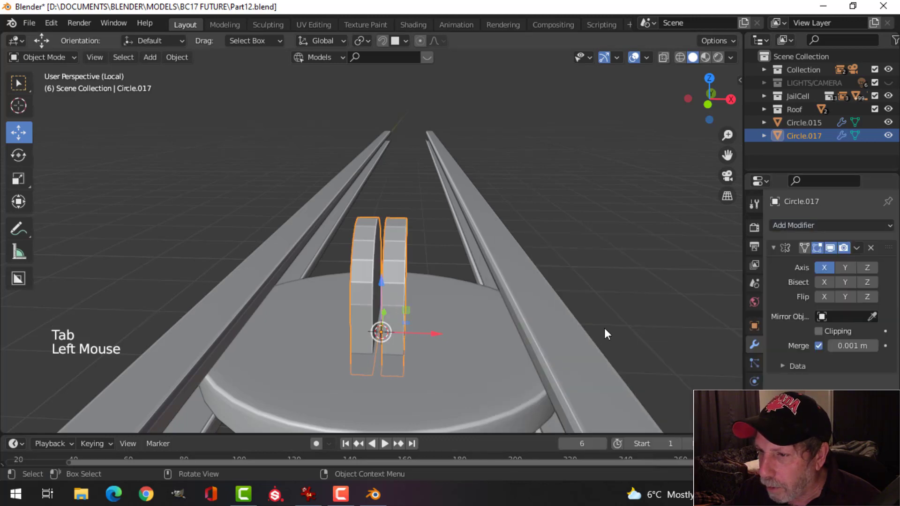
middle_click_drag(472, 305, 485, 283)
scroll(473, 308, "up", 2)
key("Tab")
key("a")
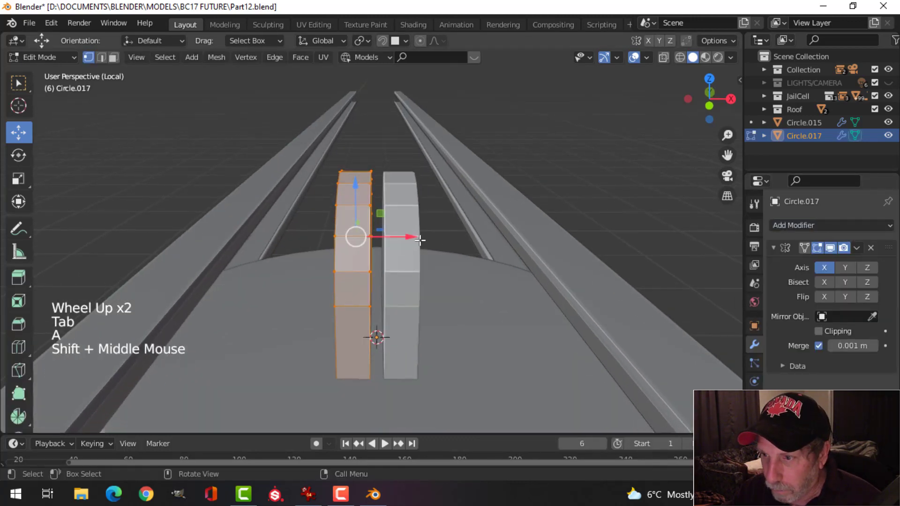
left_click_drag(419, 240, 421, 239)
key("Tab")
scroll(479, 262, "down", 2)
key("alt+a")
middle_click_drag(516, 264, 378, 257)
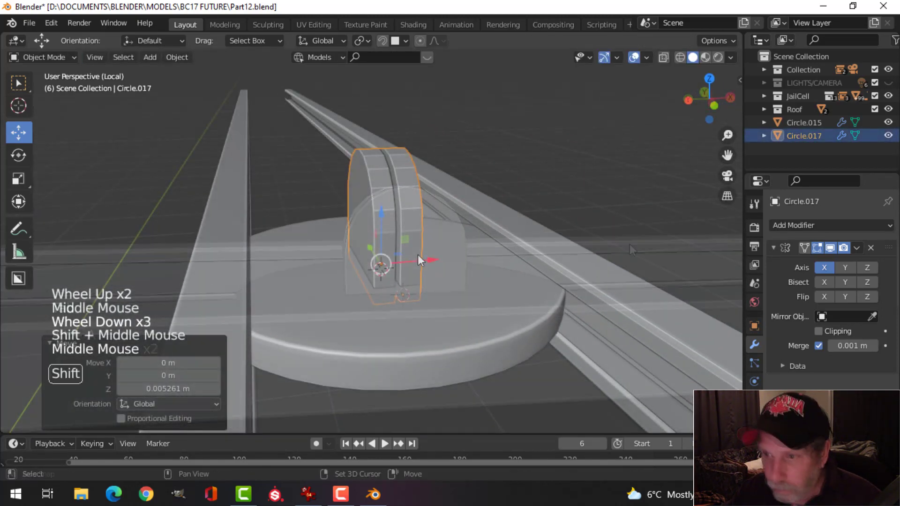
Add a mesh cylinder with 20 vertices at the disc's center.
key("shift+a")
mouse_move(382, 184)
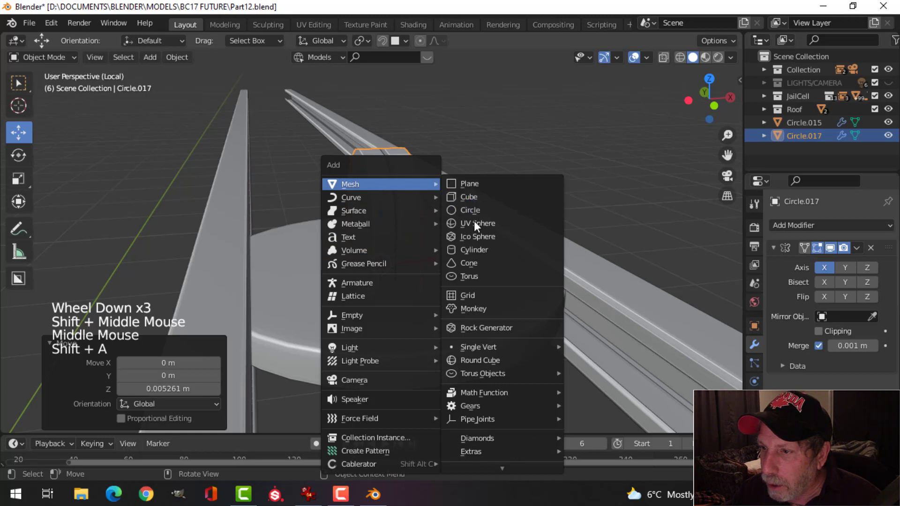
left_click(480, 249)
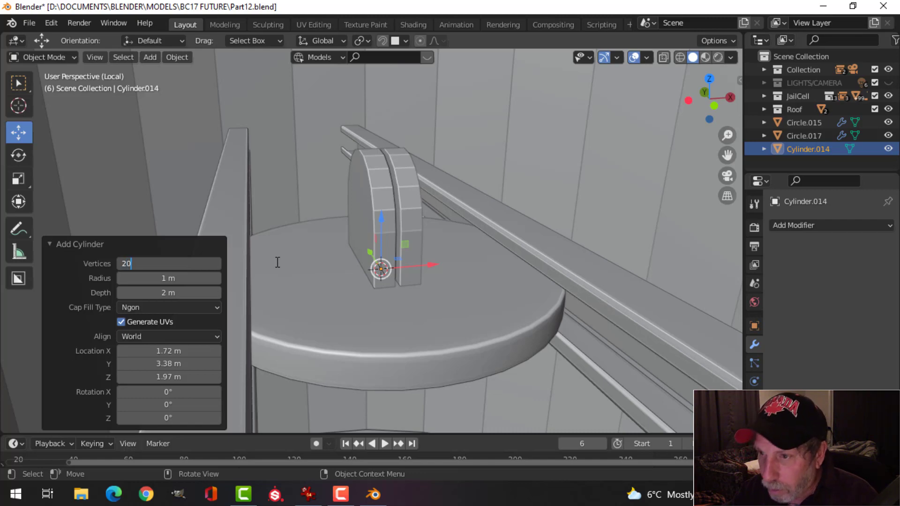
key("Return")
scroll(317, 258, "down", 4)
scroll(443, 270, "down", 6)
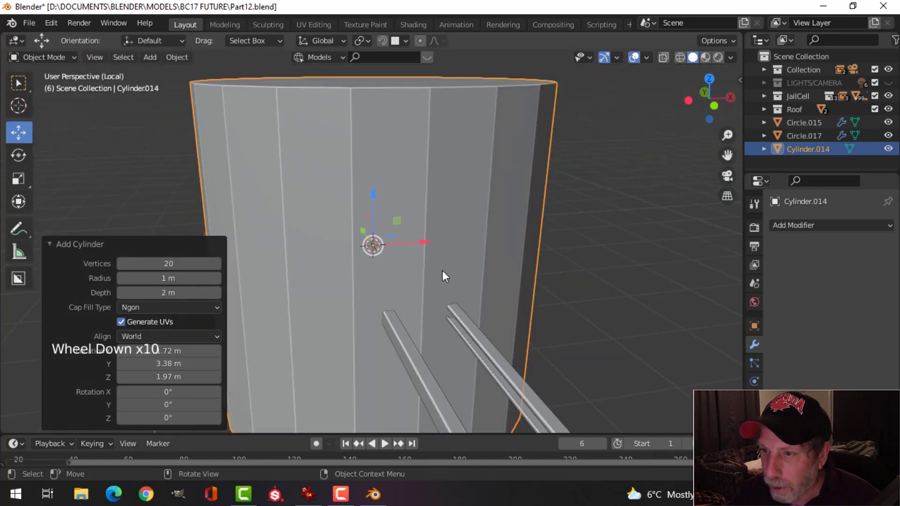
Scale the cylinder's mesh down to bracket size in two passes, using a factor of 0.521 for the second.
middle_click_drag(442, 271, 488, 269)
key("Tab")
key("s")
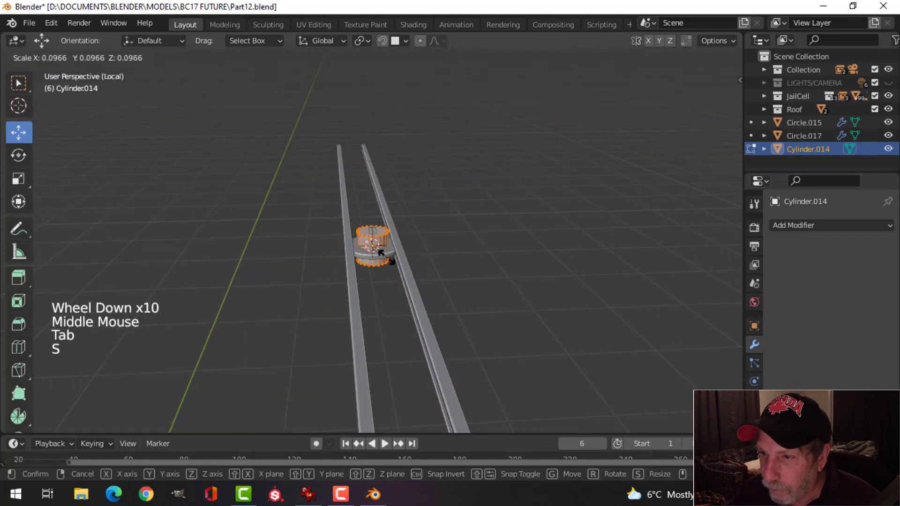
left_click(386, 250)
scroll(422, 246, "up", 5)
key("s")
left_click(420, 245)
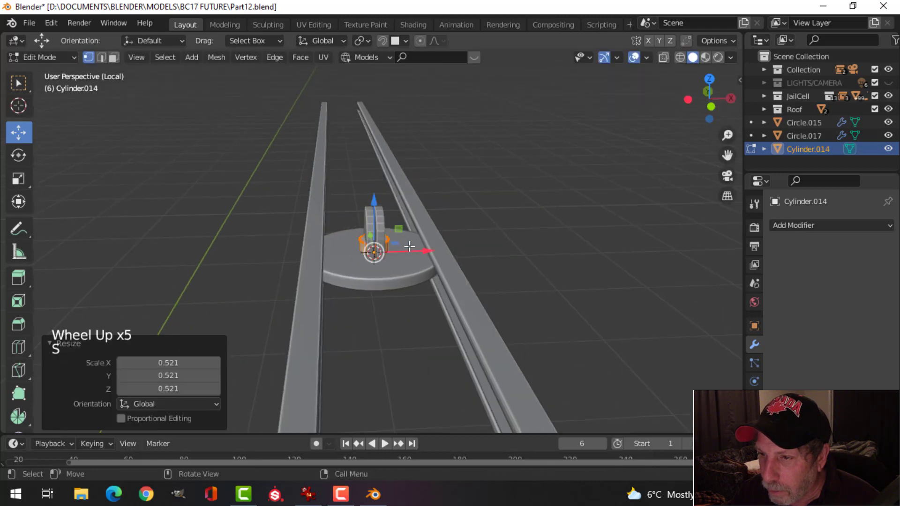
Rotate the cylinder 90° about Y and raise it along Z into the rounded heads of the two plates.
middle_click_drag(421, 245, 443, 265)
scroll(427, 248, "up", 3)
type("r")
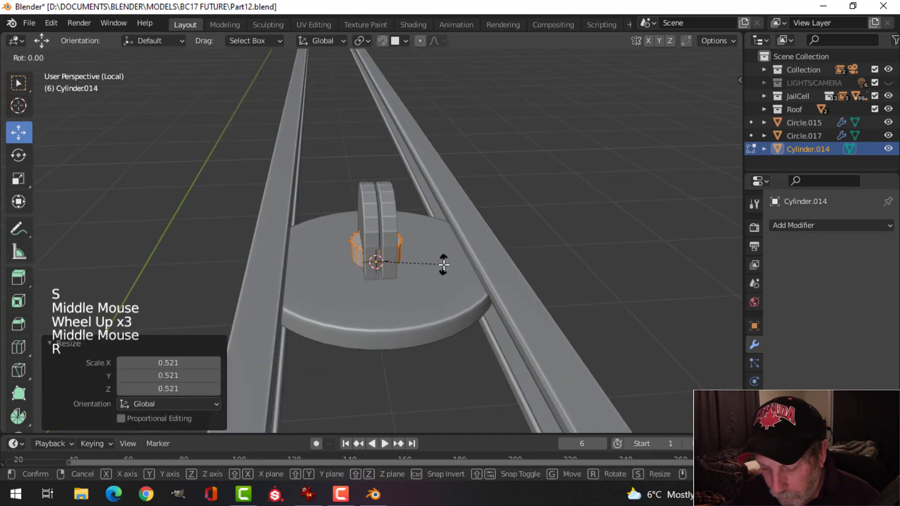
type("y90")
key("Return")
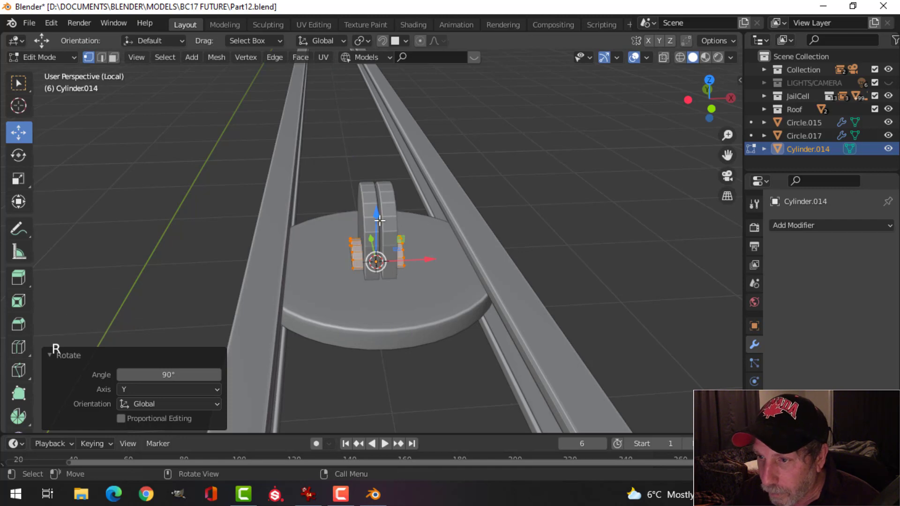
left_click_drag(380, 220, 387, 175)
middle_click_drag(388, 175, 478, 237)
scroll(347, 220, "up", 3)
key("alt+a")
key("Tab")
key("alt+a")
Shift the arched plate's mesh outward along X to widen the gap between the mirrored pair, and deselect it.
middle_click_drag(528, 221, 400, 232)
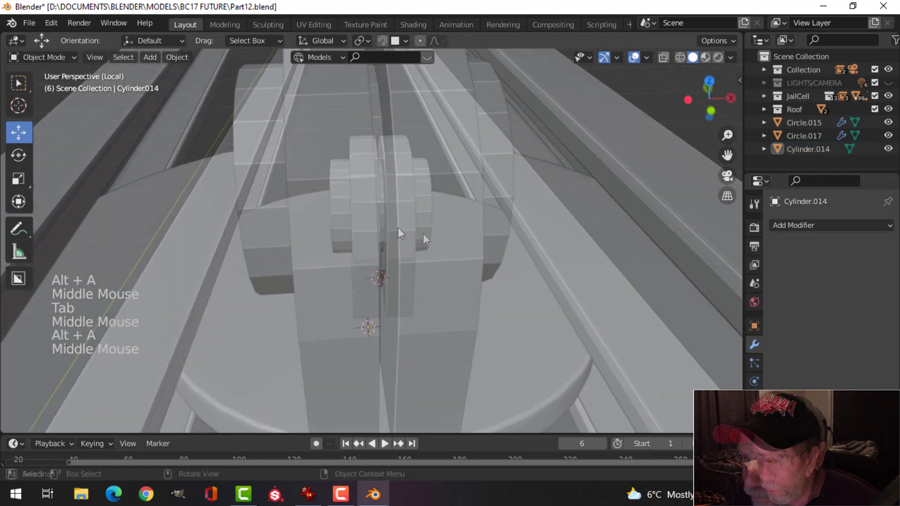
scroll(398, 227, "down", 3)
left_click(400, 223)
key("Tab")
key("a")
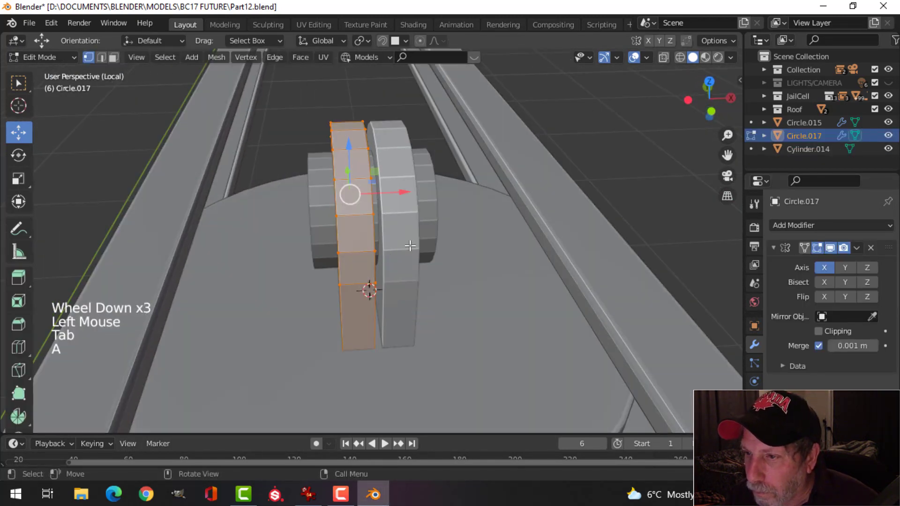
left_click_drag(404, 192, 394, 192)
key("Tab")
middle_click_drag(377, 245, 398, 246)
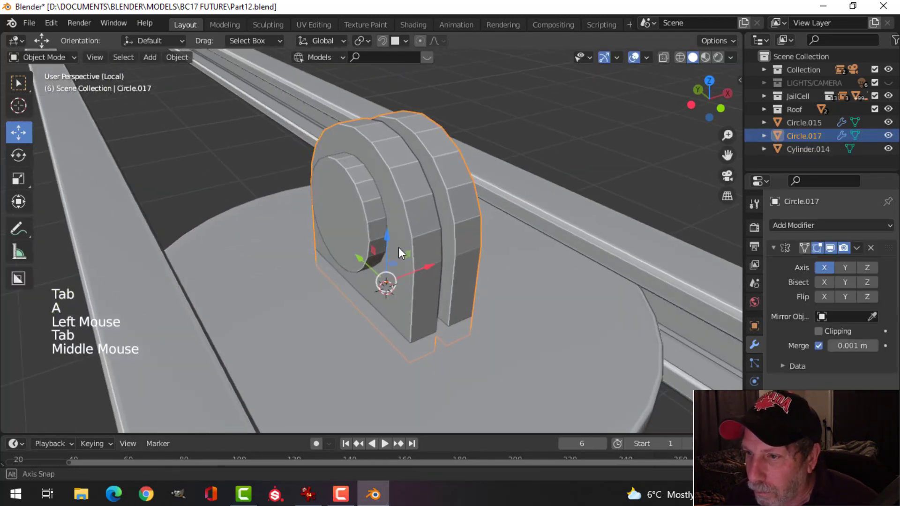
key("alt+a")
Scale the cylinder's mesh up by about 1.2 within the plates' rounded outline and deselect it, ready for face selection.
left_click(438, 224)
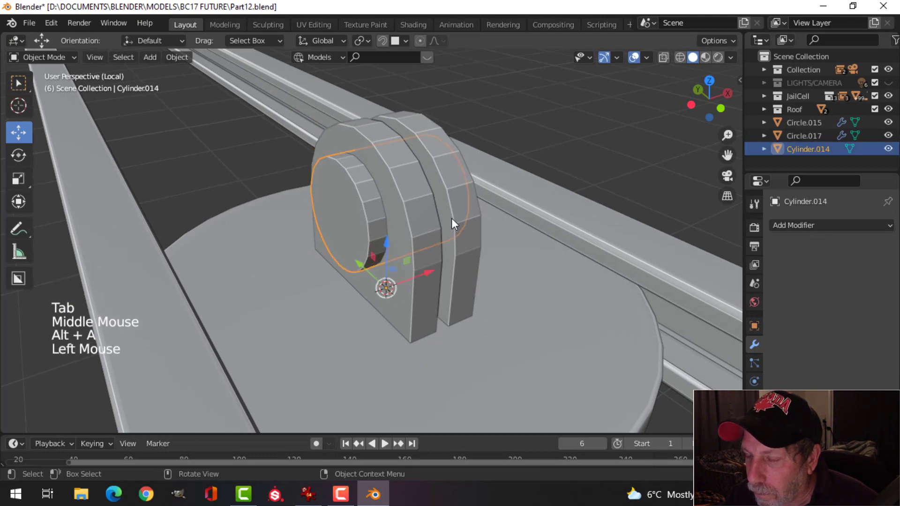
scroll(451, 218, "down", 2)
middle_click_drag(449, 217, 580, 211)
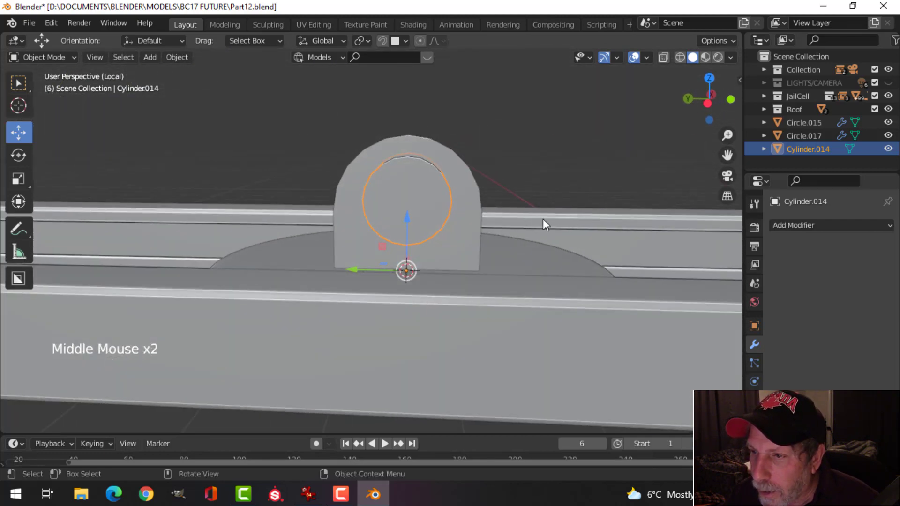
key("Tab")
key("a")
key("s")
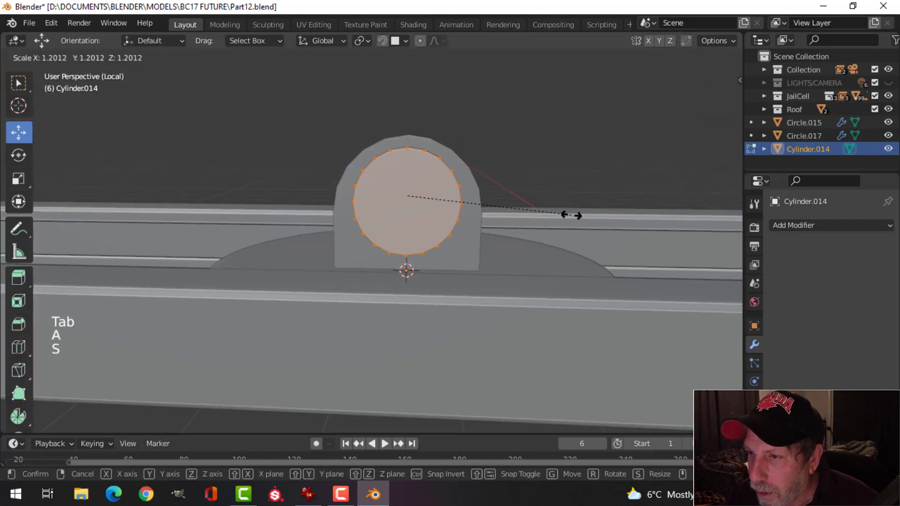
left_click(575, 215)
middle_click_drag(539, 223, 384, 235)
key("alt+a")
key("3")
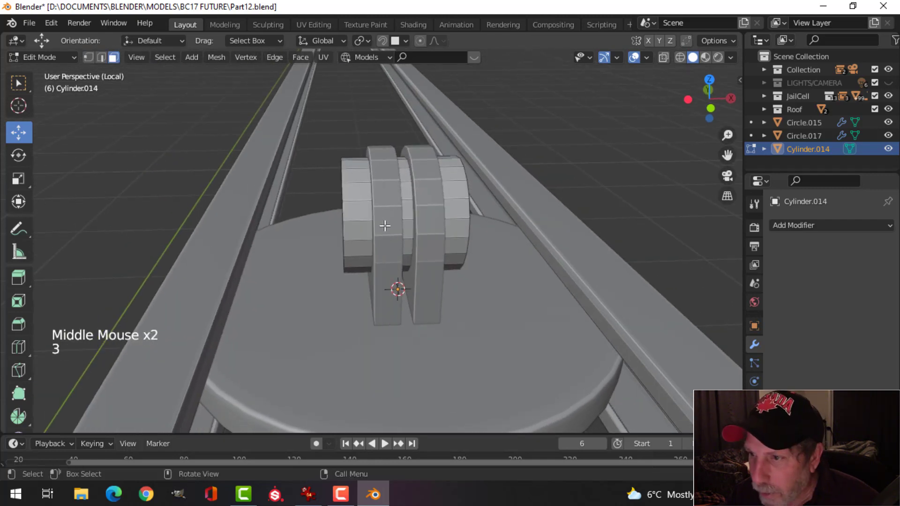
Delete the ring of side faces around the pivot cylinder, keeping only its two round end caps.
left_click(398, 178, "alt+shift")
middle_click_drag(398, 178, 486, 190)
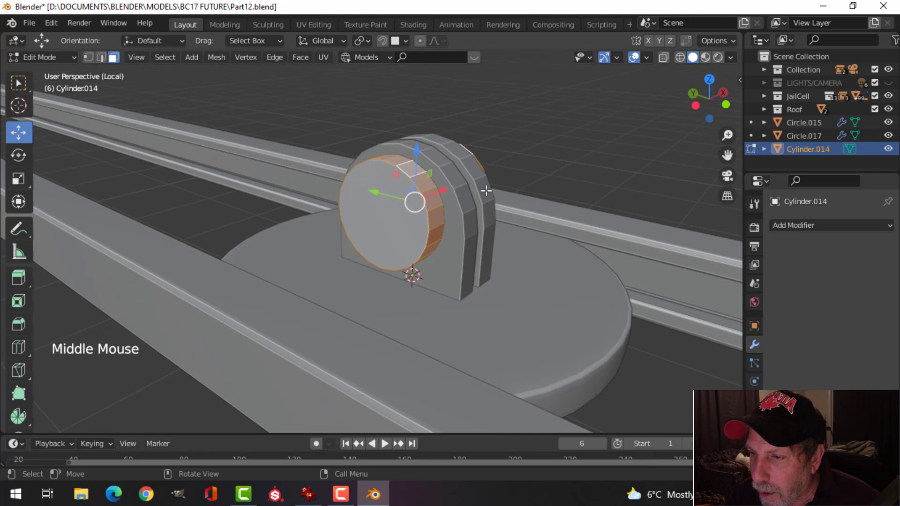
key("x")
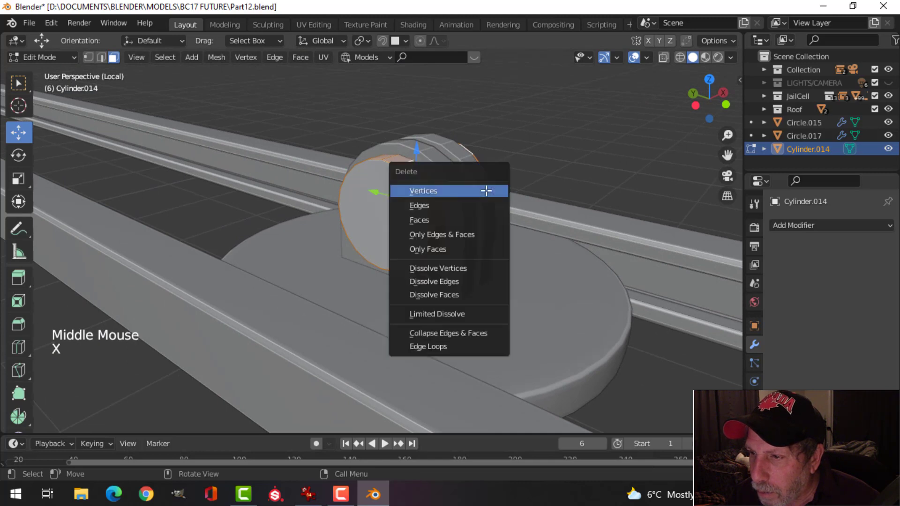
left_click(445, 219)
middle_click_drag(452, 215, 412, 201)
Duplicate both end caps and raise the copies along Z well above the arched bracket.
key("a")
middle_click_drag(468, 213, 457, 223, "shift")
middle_click_drag(457, 223, 438, 245)
key("shift+d")
left_click_drag(378, 187, 379, 71)
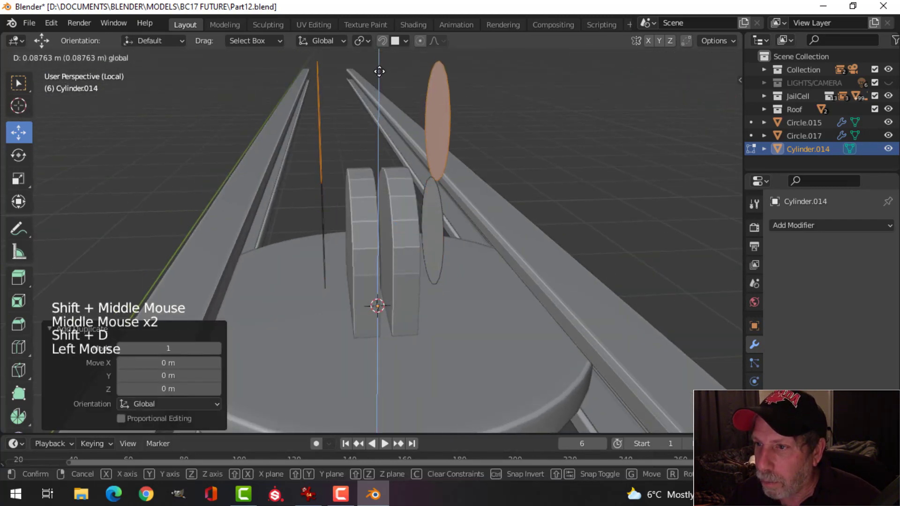
scroll(428, 265, "down", 6)
middle_click_drag(428, 265, 443, 267, "shift")
middle_click_drag(443, 267, 451, 211)
left_click_drag(411, 183, 411, 150)
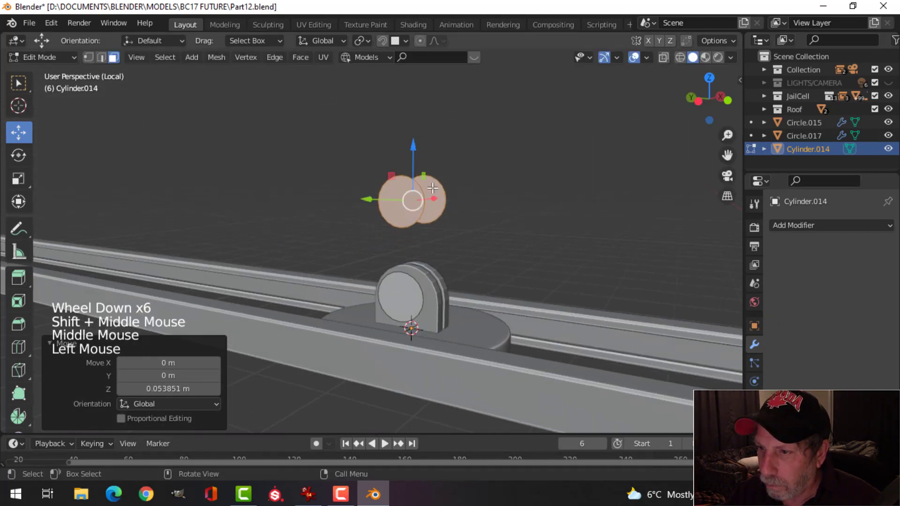
Scale the raised caps down to about 0.72 around their individual origins and deselect them.
middle_click_drag(432, 231, 365, 108, "shift")
left_click(370, 43)
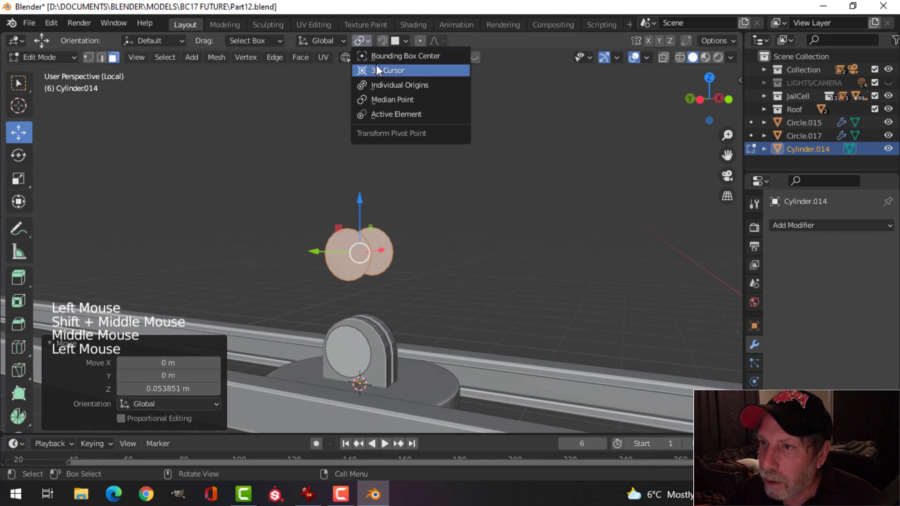
left_click(379, 86)
key("s")
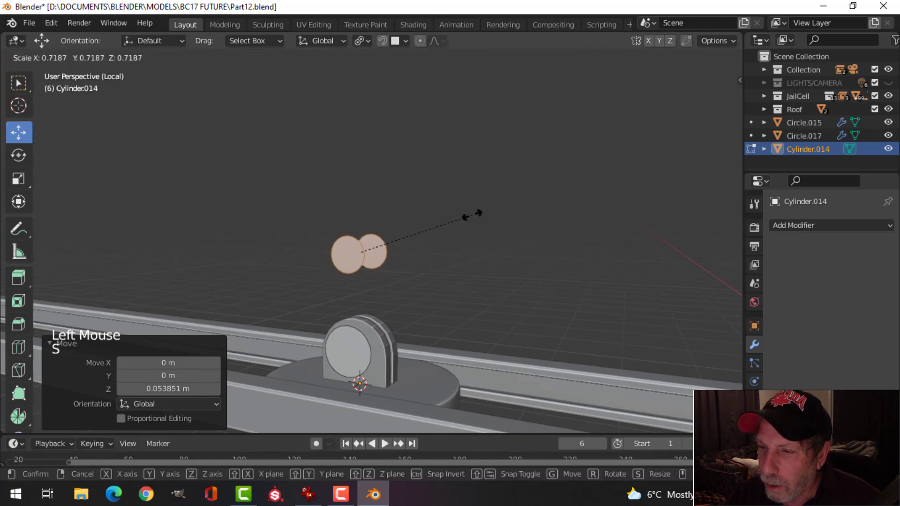
left_click(471, 217)
scroll(393, 170, "up", 2)
middle_click_drag(394, 171, 427, 201)
key("alt+a")
Return to Object Mode and reset the transform pivot to Median Point.
middle_click_drag(426, 201, 442, 191)
key("Tab")
left_click(357, 42)
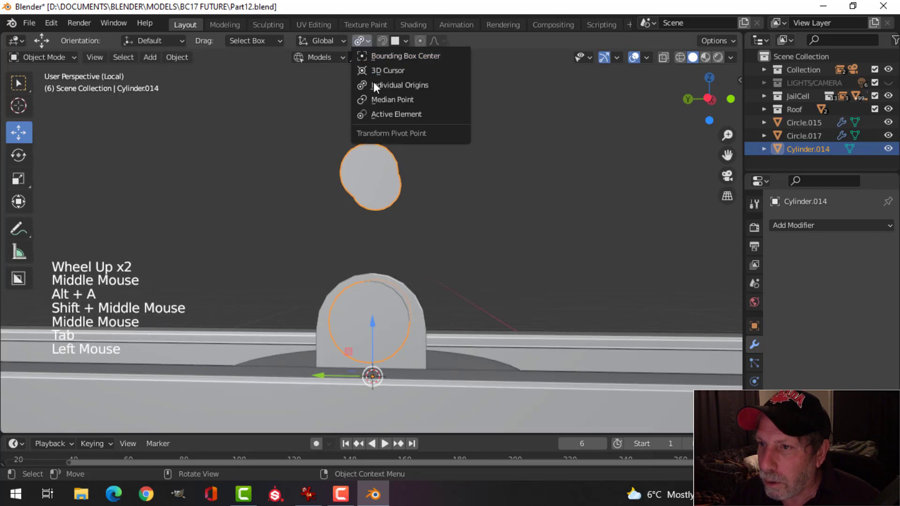
left_click(381, 99)
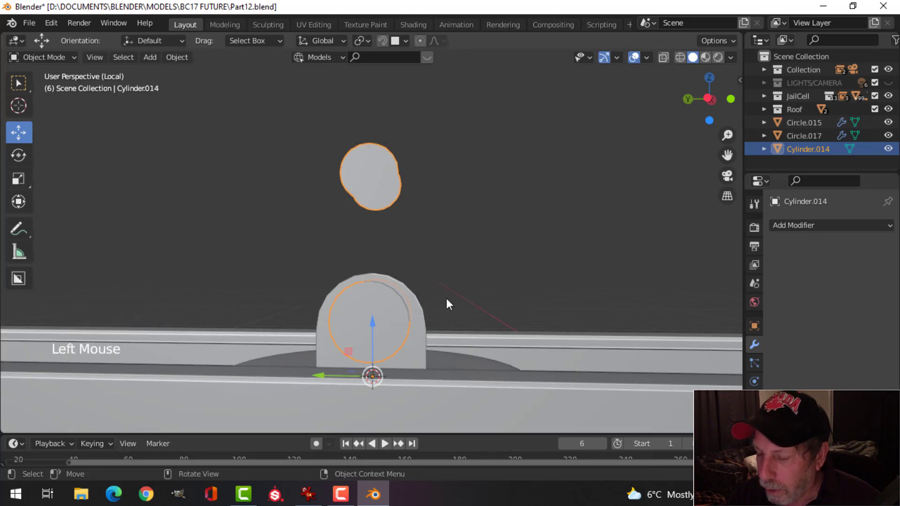
Bridge the +X pair of upper and lower caps with one face filled between their five facing vertices each.
key("KP_1")
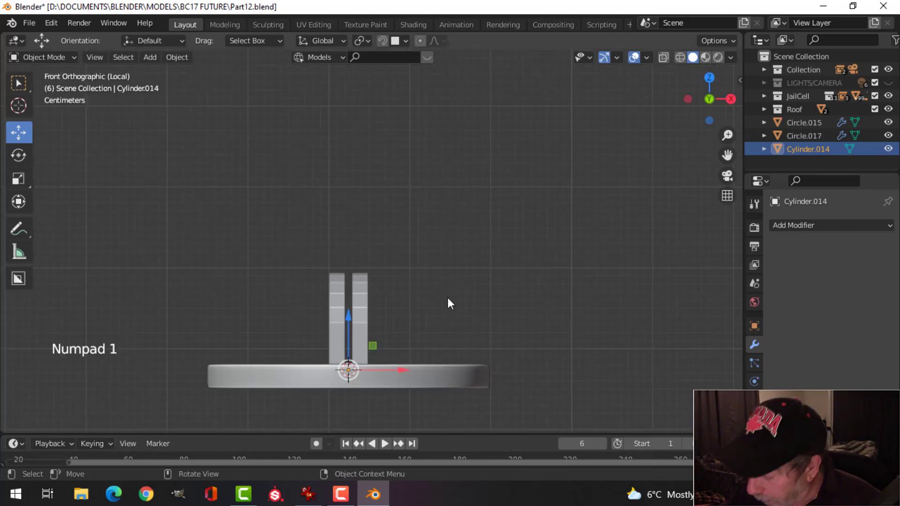
key("KP_3")
scroll(425, 297, "up", 3)
middle_click_drag(425, 297, 455, 267, "shift")
scroll(453, 268, "down", 2)
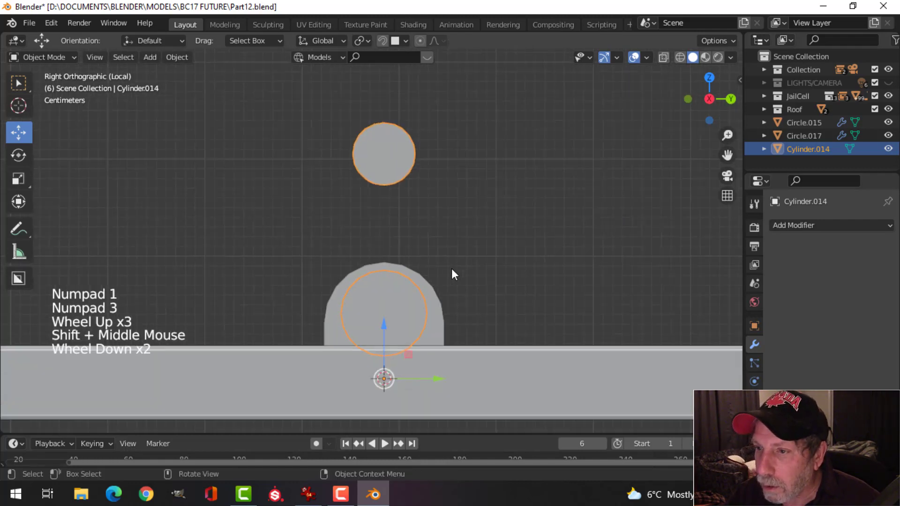
key("Tab")
key("1")
scroll(434, 260, "up", 1)
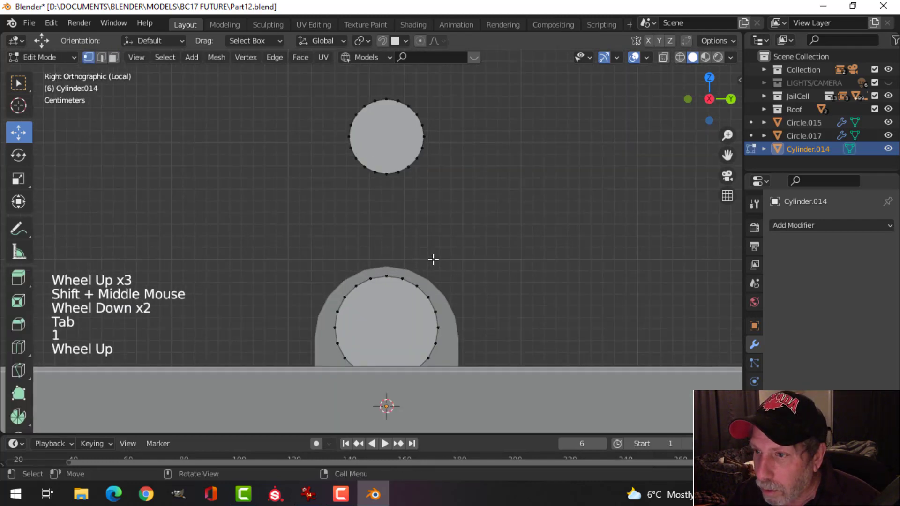
scroll(379, 214, "up", 3)
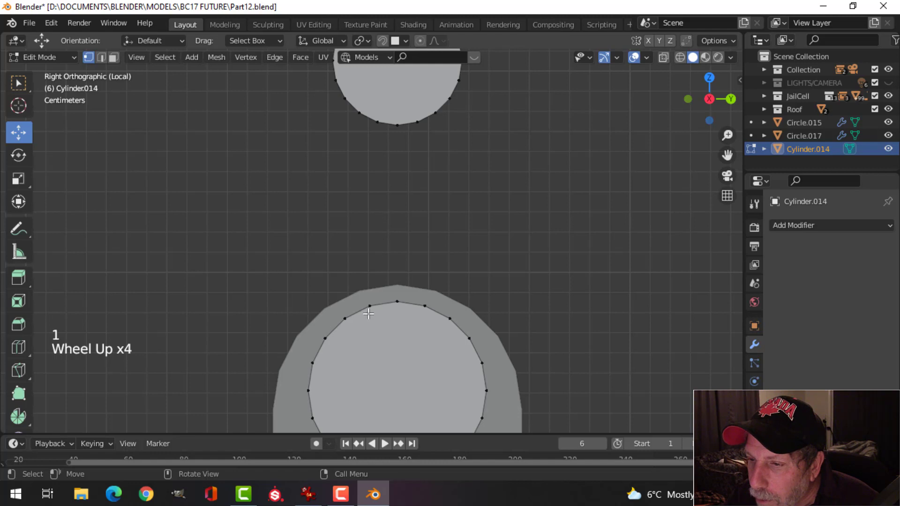
left_click(396, 298)
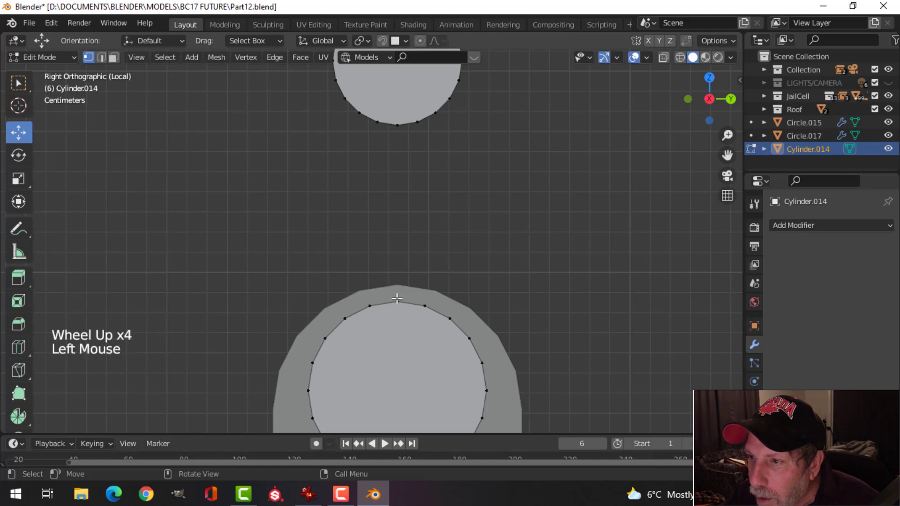
left_click(400, 132, "shift")
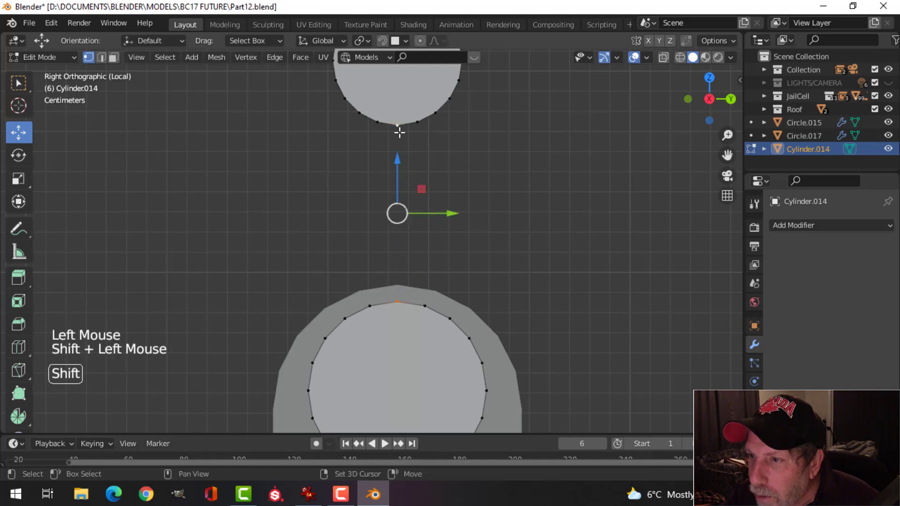
left_click(361, 308, "shift")
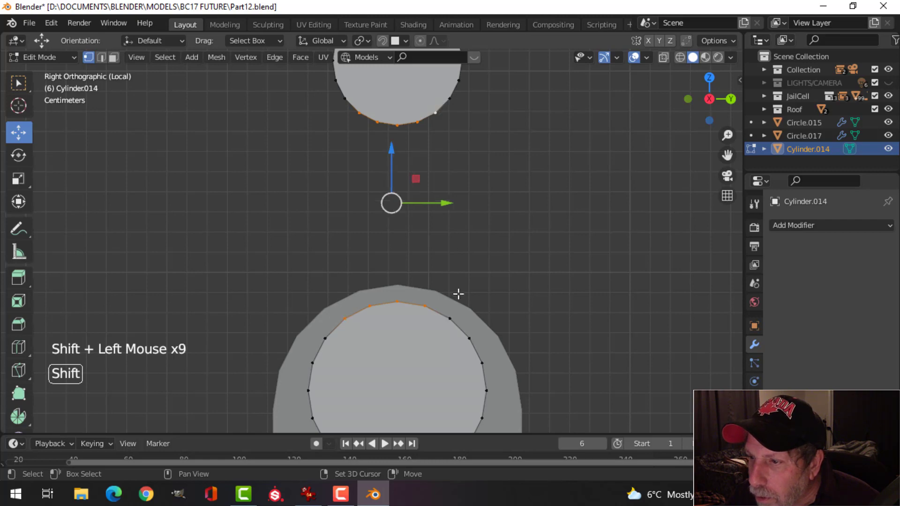
scroll(529, 294, "down", 2)
middle_click_drag(529, 294, 476, 283)
key("f")
key("alt+a")
Split the new bridging face with three edges joining the inner facing vertices of the upper and lower caps.
middle_click_drag(397, 283, 508, 298)
scroll(446, 264, "up", 2)
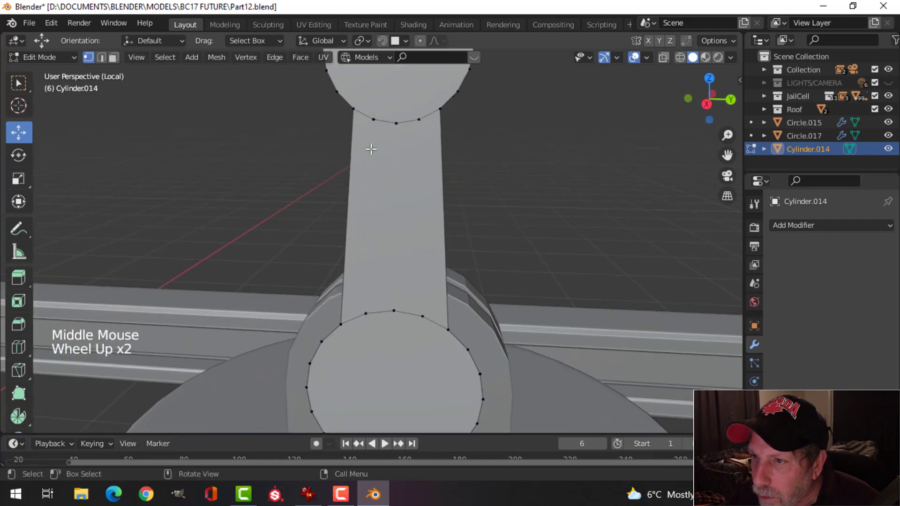
left_click(371, 149)
left_click(375, 308, "shift")
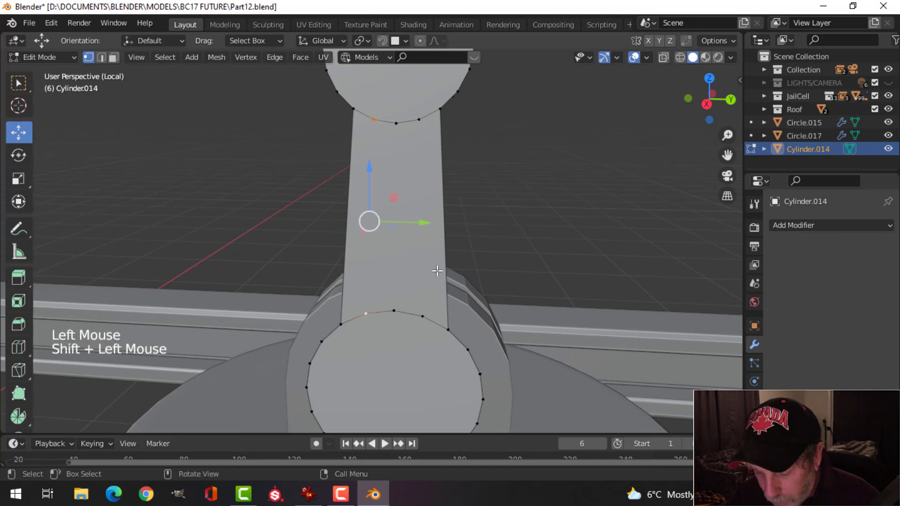
key("j")
left_click(396, 122)
left_click(393, 310, "shift")
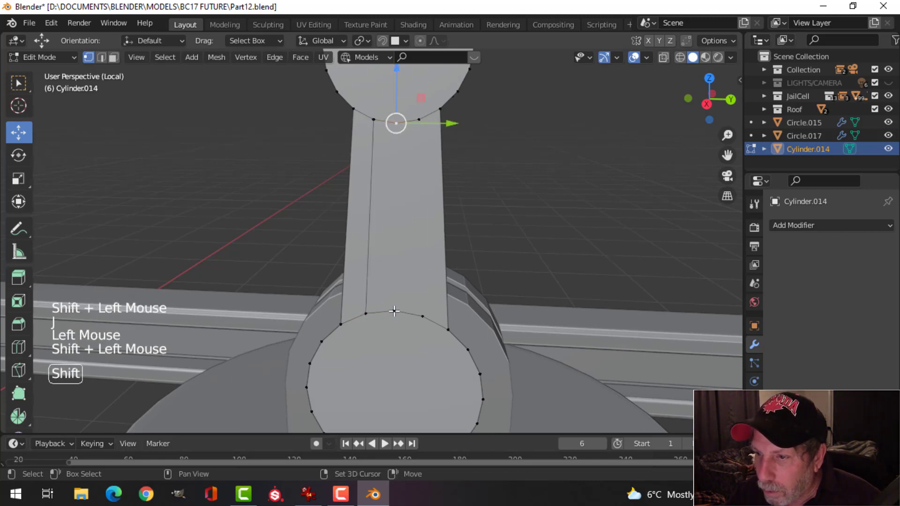
key("j")
left_click(422, 116)
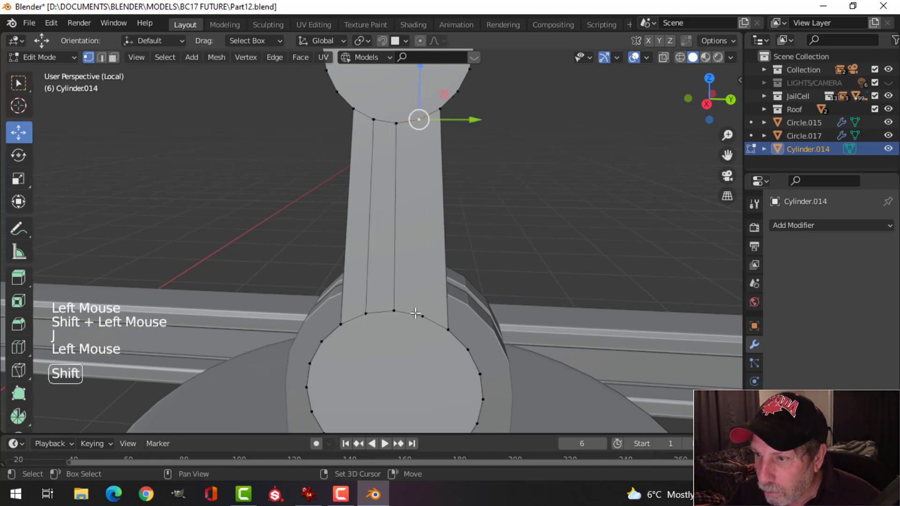
left_click(421, 316, "shift")
key("j")
key("alt+a")
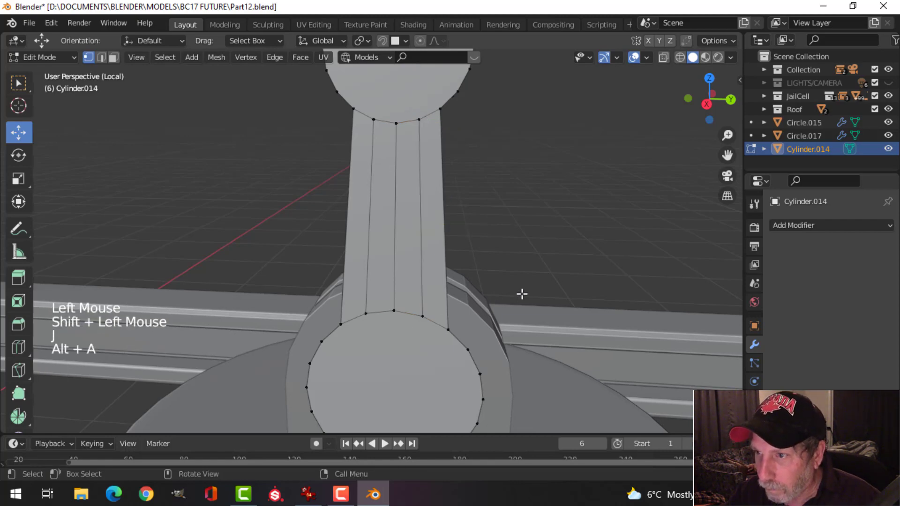
On the -X pair of caps, create the centre edge and the two edges on its +Y side between facing vertices.
middle_click_drag(520, 295, 378, 265)
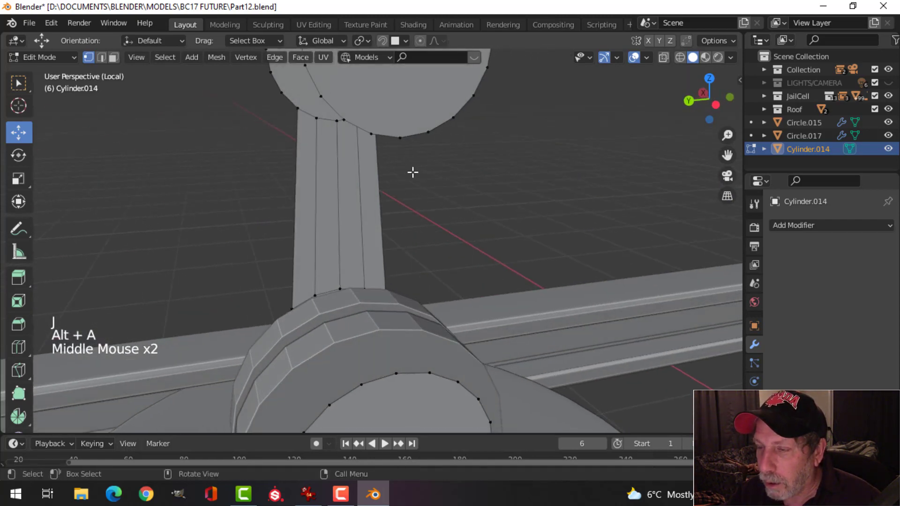
left_click(406, 133)
key("ctrl+KP_3")
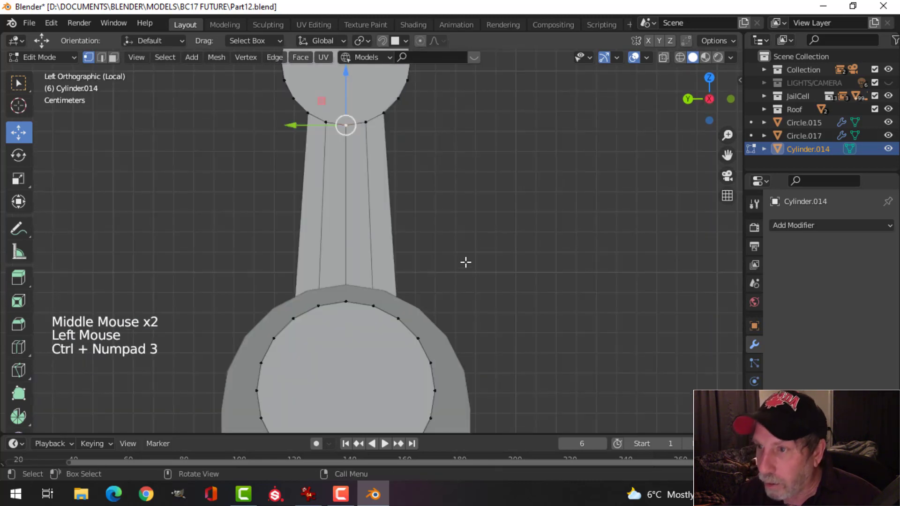
left_click(351, 311, "shift")
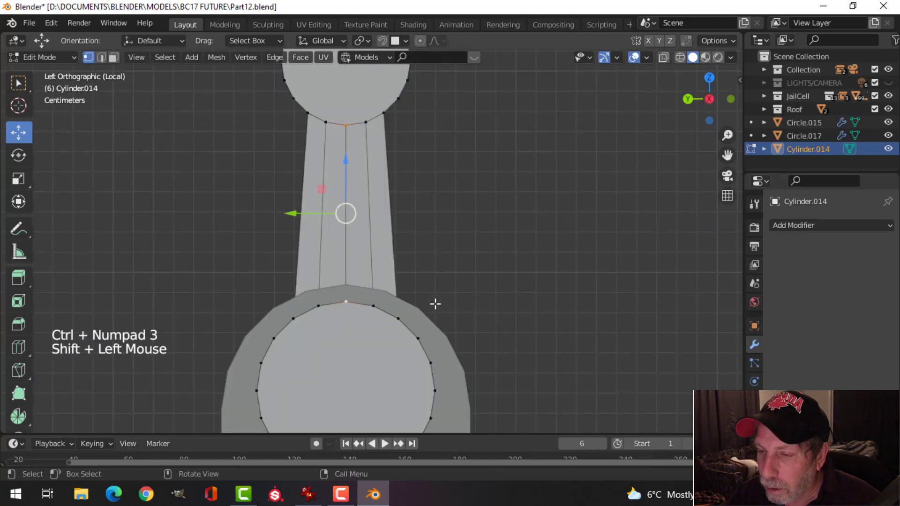
key("f")
left_click(320, 306)
left_click(327, 117, "shift")
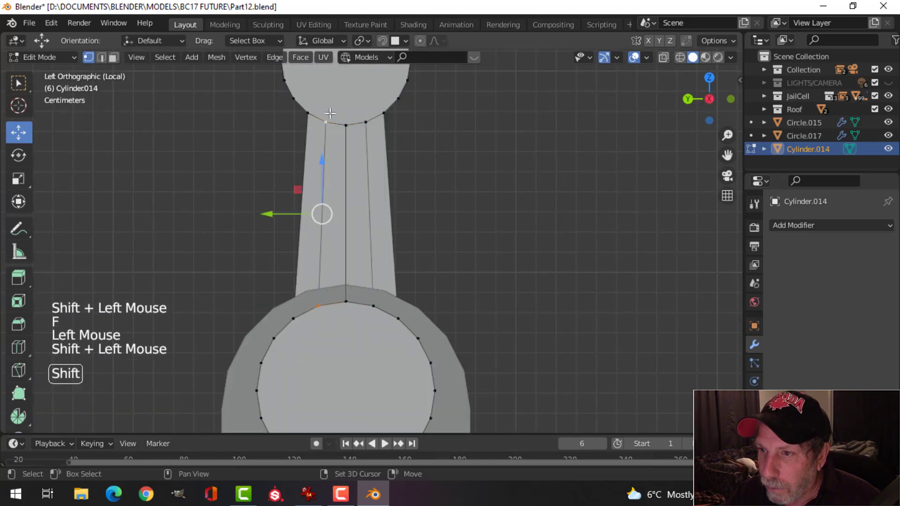
key("f")
left_click(307, 113)
left_click(298, 325, "shift")
key("f")
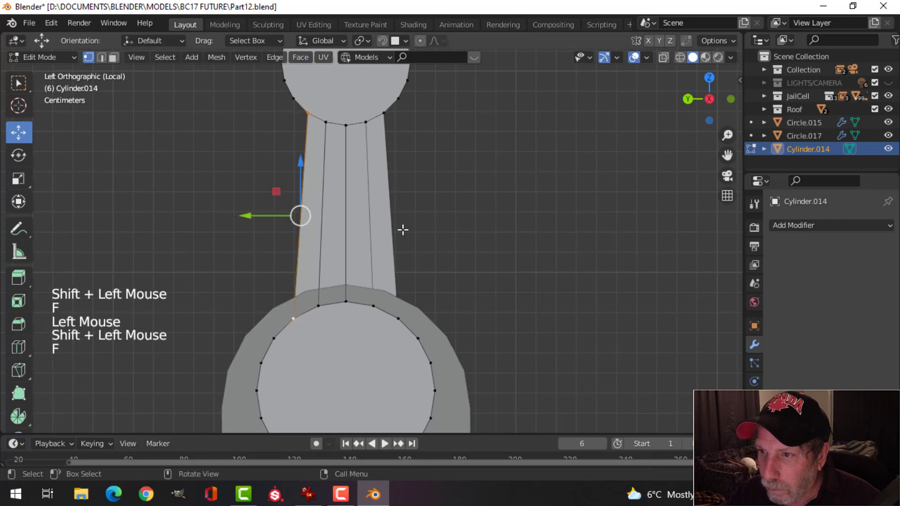
Create the two remaining edges on the -Y side between the facing vertices of the -X caps.
left_click(382, 111)
left_click(397, 320, "shift")
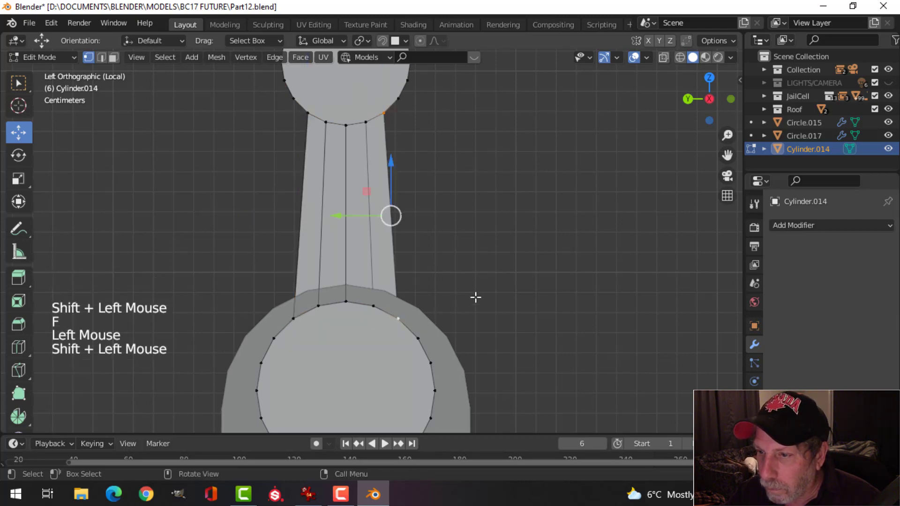
key("f")
middle_click_drag(477, 297, 450, 312)
key("alt+a")
middle_click_drag(394, 317, 345, 136)
left_click(347, 101)
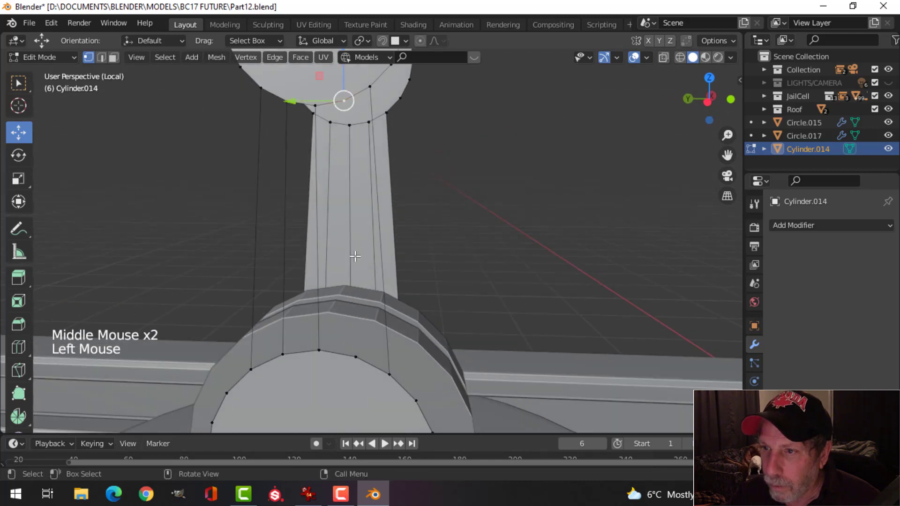
left_click(355, 359, "shift")
key("f")
In edge selection, fill the two faces on the -Y side between neighbouring edges of the -X bridge.
key("a")
key("2")
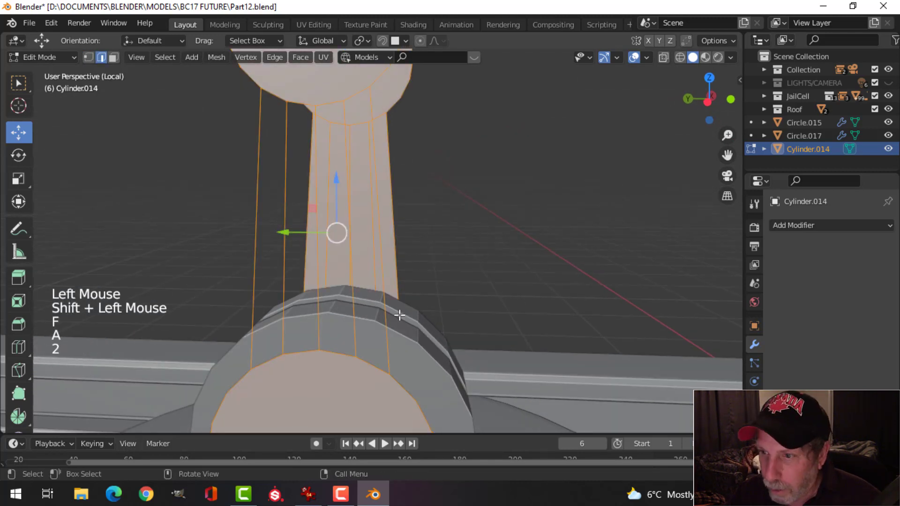
left_click(385, 267)
left_click(348, 235, "shift")
key("f")
key("alt+a")
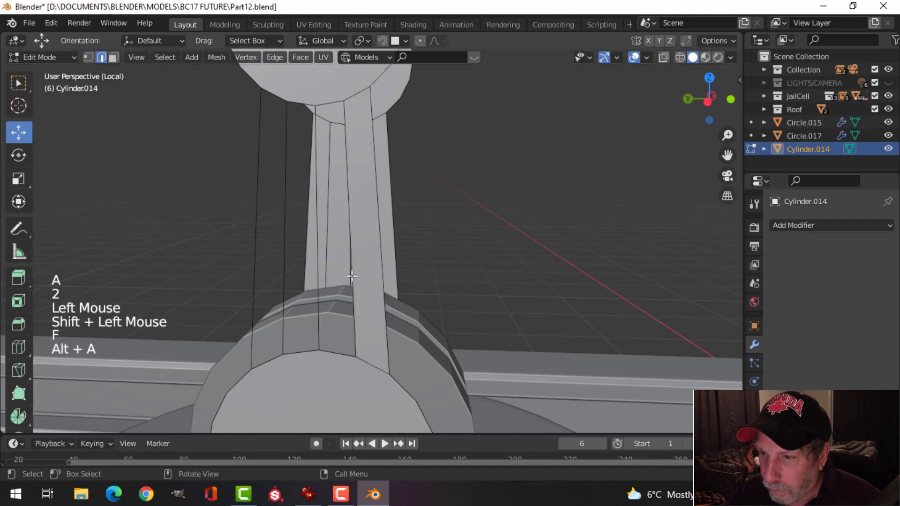
left_click(351, 276)
left_click(318, 263, "shift")
key("f")
key("alt+a")
Fill the two remaining faces on the +Y side of the -X bridge and deselect everything.
left_click(317, 267)
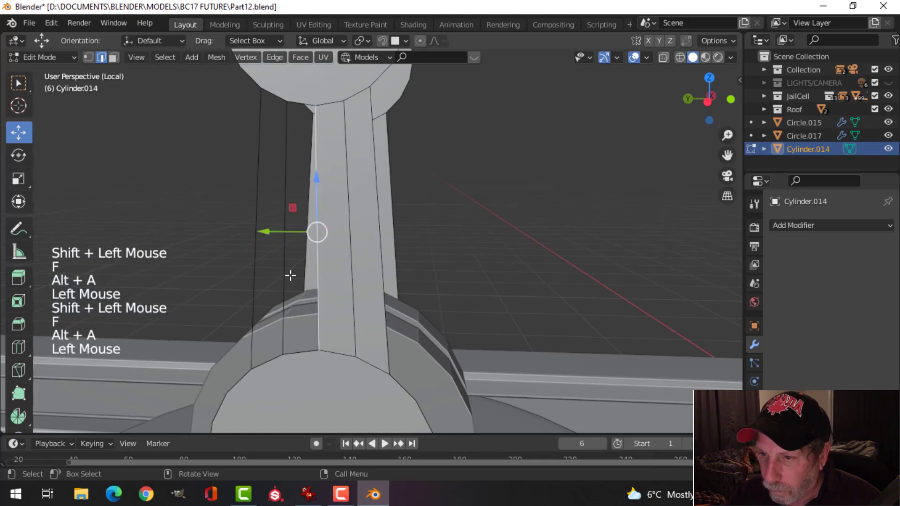
left_click(282, 265, "shift")
key("f")
left_click(287, 267)
key("f")
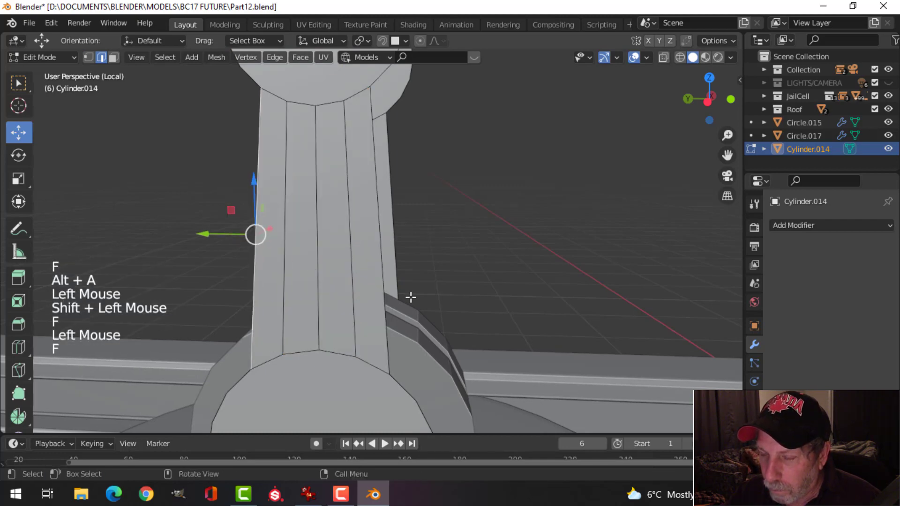
key("alt+a")
Select the whole linked arm profile on the -X side and delete it, keeping the +X one.
middle_click_drag(409, 297, 459, 280)
scroll(456, 316, "down", 2)
key("a")
key("alt+a")
key("a")
middle_click_drag(431, 243, 436, 262, "shift")
middle_click_drag(436, 263, 442, 285)
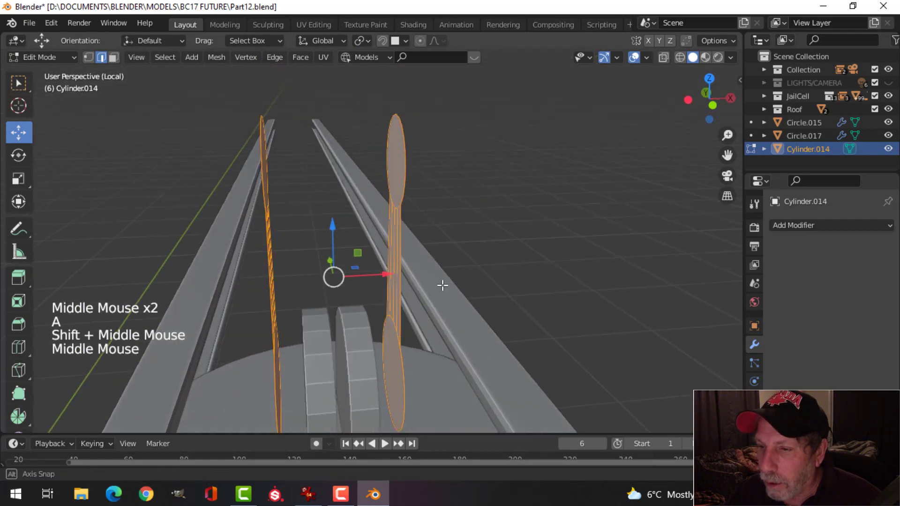
middle_click_drag(338, 191, 410, 226)
scroll(356, 195, "down", 3)
key("ctrl+l")
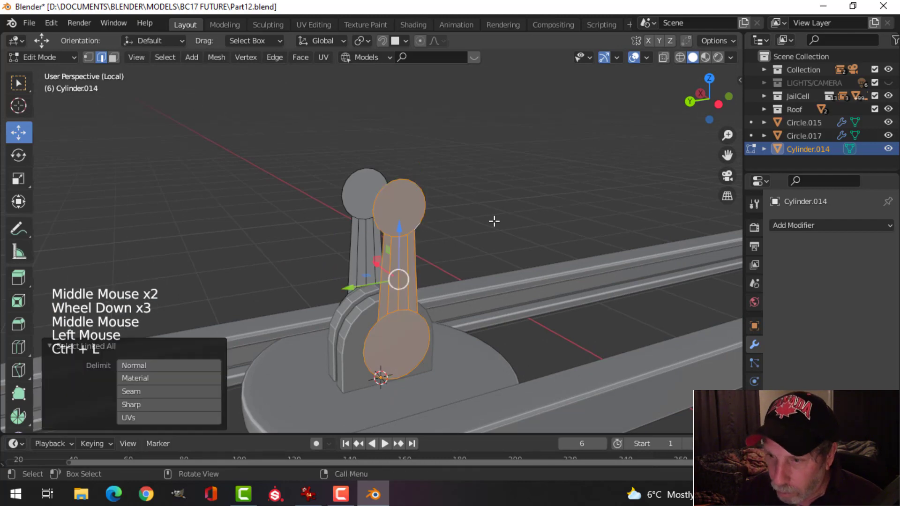
key("x")
left_click(446, 203)
Extrude the remaining arm profile inward along X up to the bracket plate, deselect it and return to Object Mode.
key("a")
middle_click_drag(412, 233, 388, 260)
scroll(398, 267, "up", 3)
middle_click_drag(388, 260, 404, 245)
key("e")
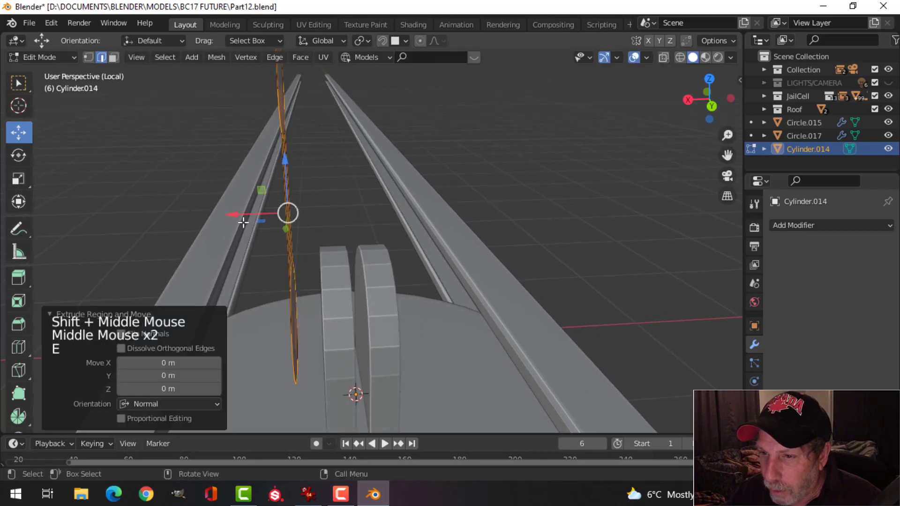
left_click_drag(249, 214, 256, 218)
key("alt+a")
middle_click_drag(462, 261, 442, 235)
scroll(424, 296, "up", 3)
key("Tab")
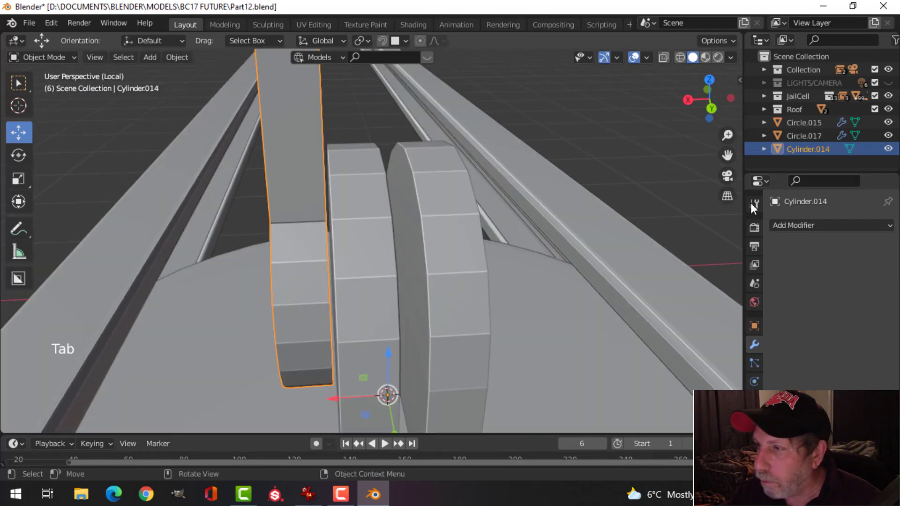
Add a Mirror modifier on the X axis to the pivot arm.
left_click(792, 225)
left_click(634, 363)
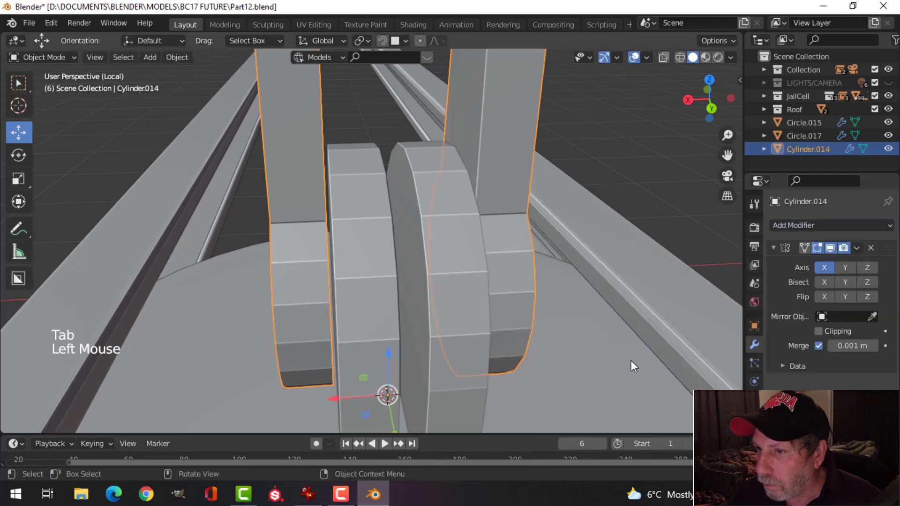
scroll(543, 295, "down", 2)
middle_click_drag(543, 295, 392, 257)
scroll(424, 286, "up", 2)
Hide the bracket plates and, in face selection, select the inner round face at the arm's lower end.
left_click(480, 287)
key("h")
left_click(339, 274)
key("Tab")
key("3")
left_click(327, 249)
Extrude the inner round face about 0.038 m inward along X to the mirror plane and enable Clipping on the mirror.
key("Tab")
scroll(346, 267, "down", 2)
key("alt+a")
left_click(317, 253)
key("Tab")
middle_click_drag(570, 279, 419, 274)
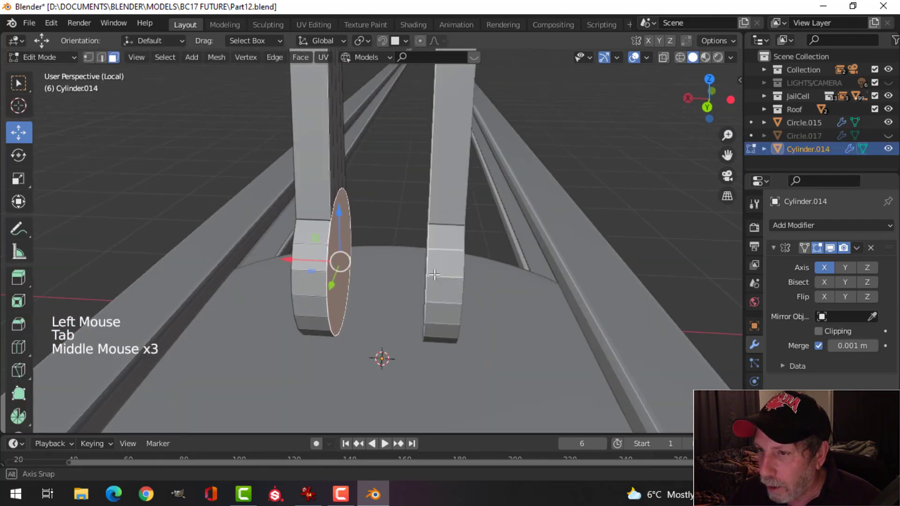
key("e")
left_click_drag(287, 259, 382, 261)
left_click(818, 331)
Delete the cap face at the mirror plane, return to Object Mode, unhide the bracket plates and deselect everything.
key("x")
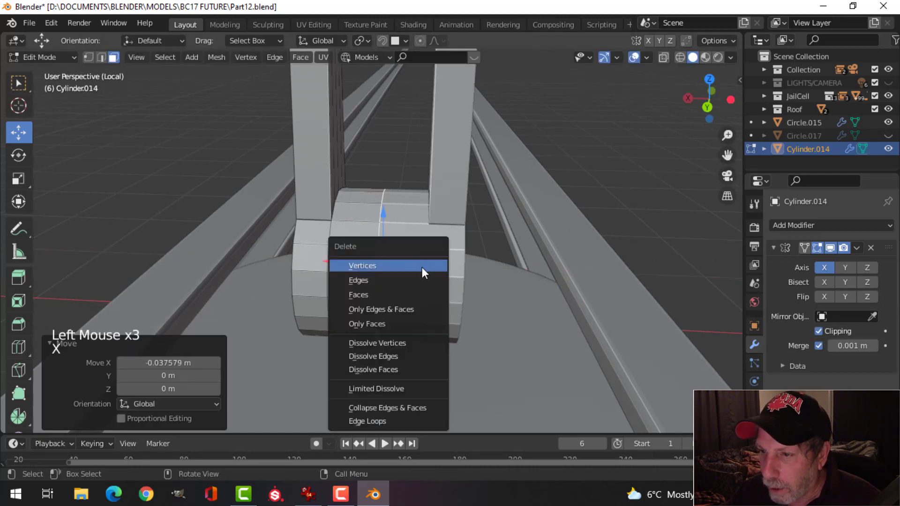
left_click(414, 294)
middle_click_drag(426, 279, 420, 215)
key("Tab")
scroll(422, 279, "down", 3)
key("alt+h")
key("alt+a")
Give the mirrored bracket plates a level 1 subdivision surface and shade them smooth.
scroll(484, 254, "down", 1)
scroll(408, 261, "up", 1)
scroll(408, 261, "up", 2)
left_click(420, 216)
scroll(552, 251, "up", 1)
scroll(552, 252, "up", 2)
middle_click_drag(552, 251, 569, 263)
middle_click_drag(570, 263, 591, 248)
scroll(493, 273, "down", 3)
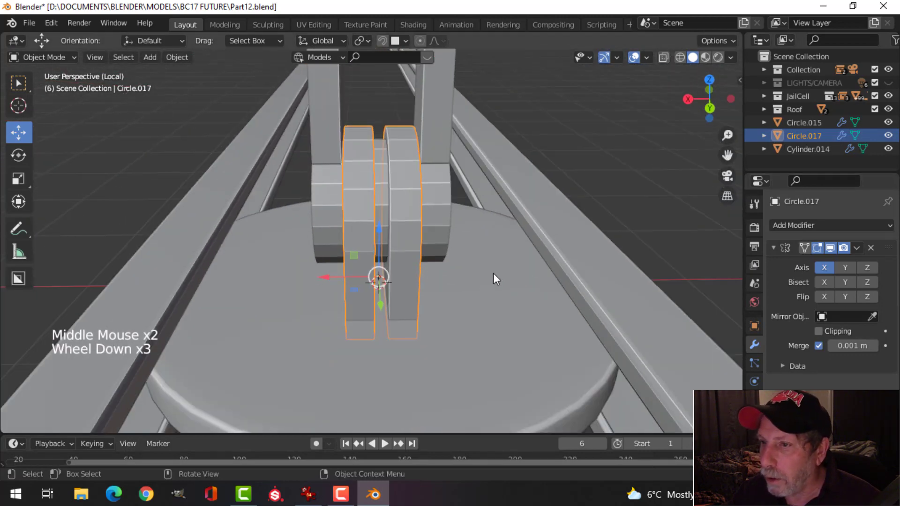
middle_click_drag(493, 273, 511, 255)
left_click(860, 248)
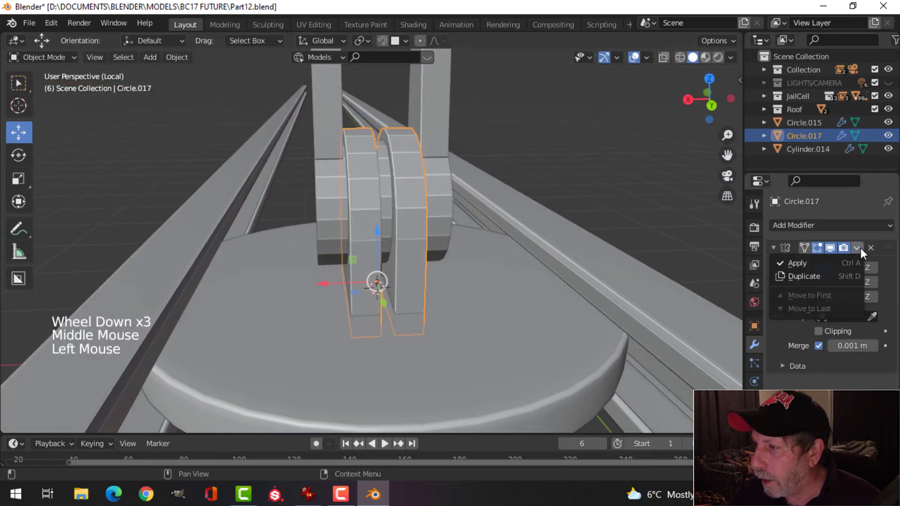
key("Escape")
middle_click_drag(347, 240, 396, 238)
scroll(394, 241, "up", 3)
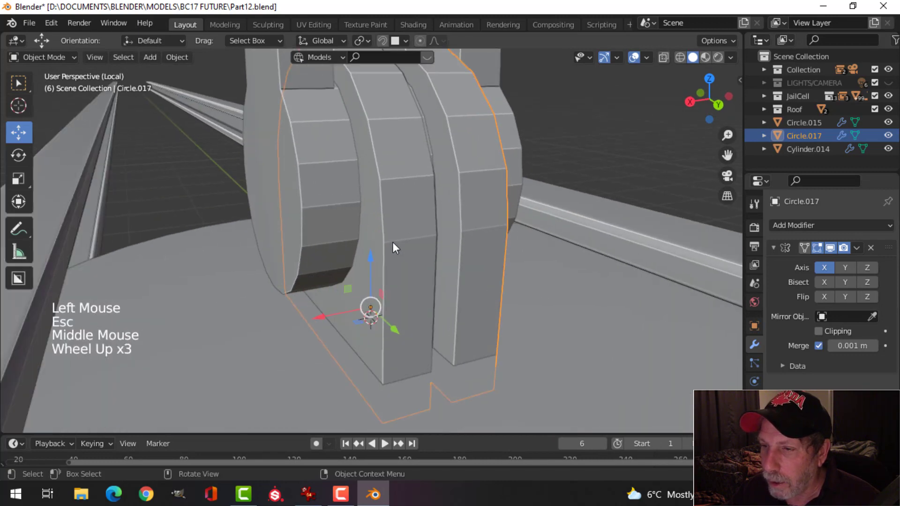
key("Tab")
key("Tab")
key("ctrl+1")
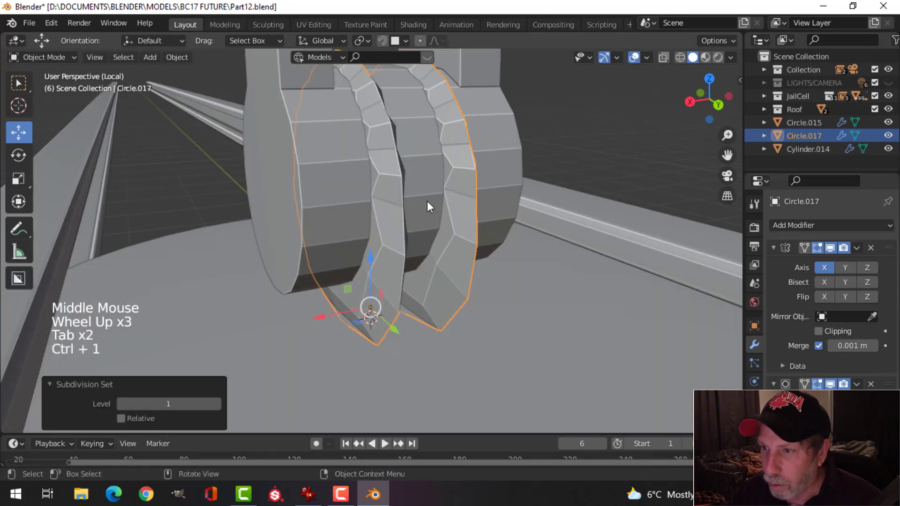
right_click(427, 179)
left_click(431, 181)
middle_click_drag(431, 181, 471, 238)
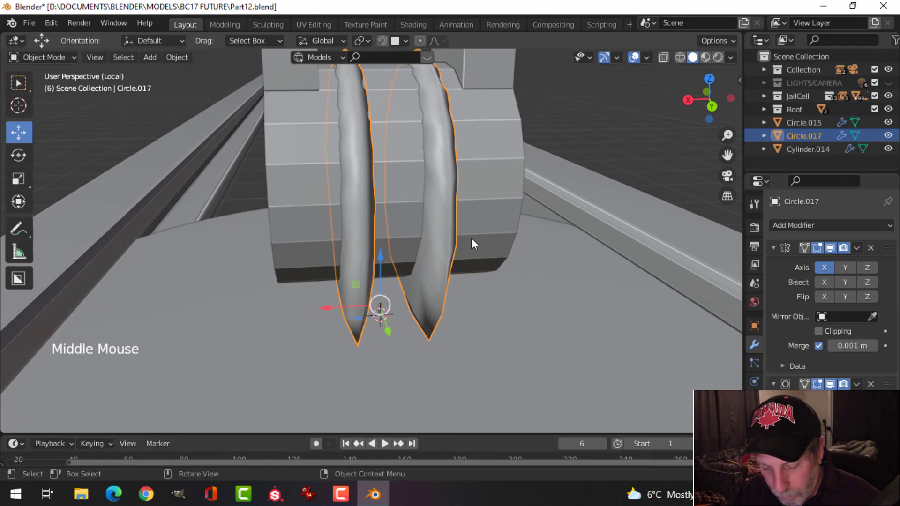
Isolate the bracket plates by hiding everything else, and delete the flat face at the base of the plate.
key("shift+h")
key("Tab")
middle_click_drag(478, 258, 424, 307)
scroll(450, 183, "up", 1)
key("alt+a")
key("3")
left_click(389, 273)
key("x")
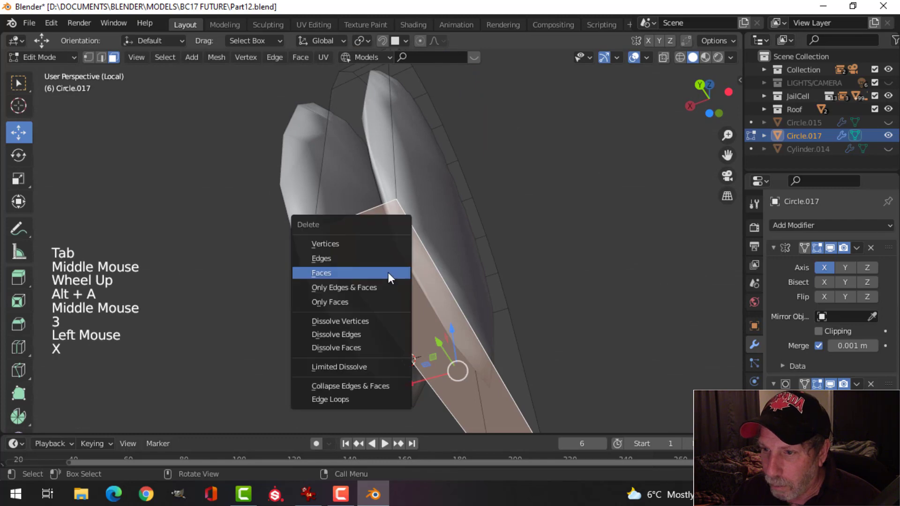
left_click(388, 273)
middle_click_drag(462, 241, 474, 310)
scroll(484, 321, "down", 3)
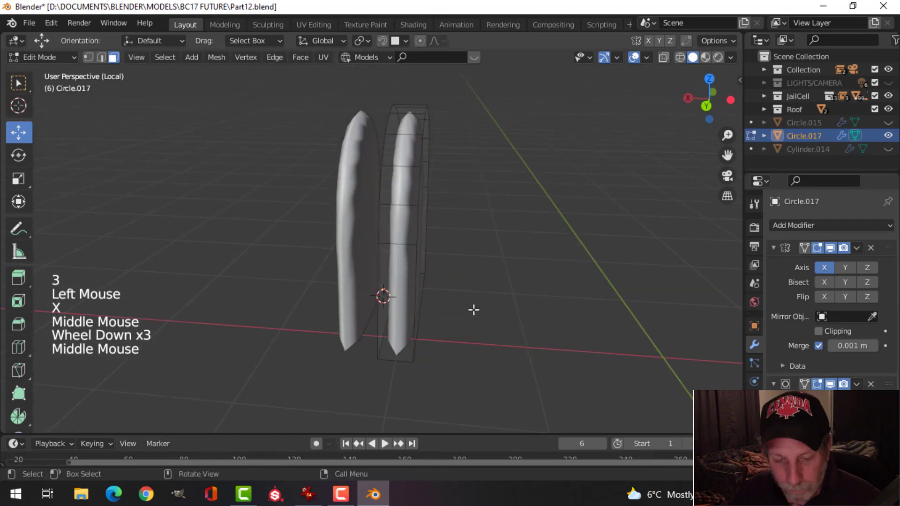
Bevel both curved outer edge loops of the bracket plate about 0.002 m with three segments and return to Object Mode.
middle_click_drag(424, 291, 450, 302)
scroll(422, 285, "up", 1)
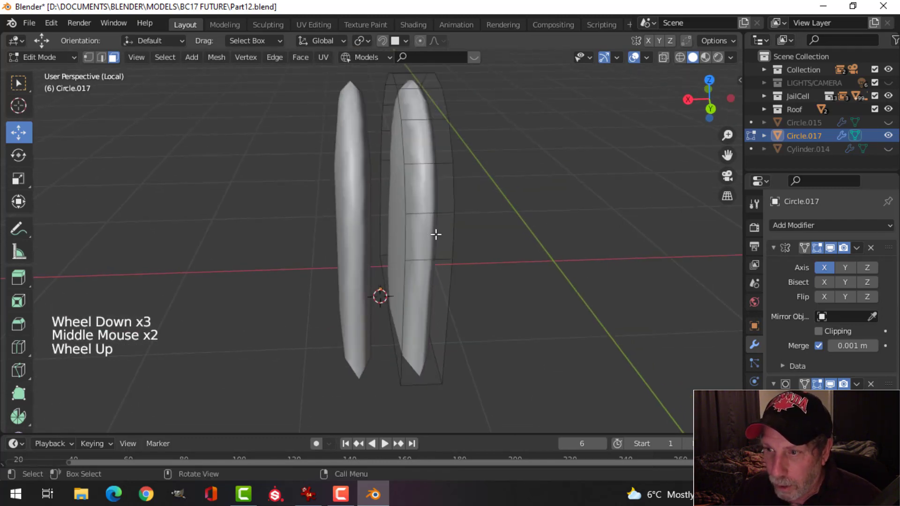
key("2")
middle_click_drag(442, 233, 416, 213)
left_click(423, 173, "alt+shift")
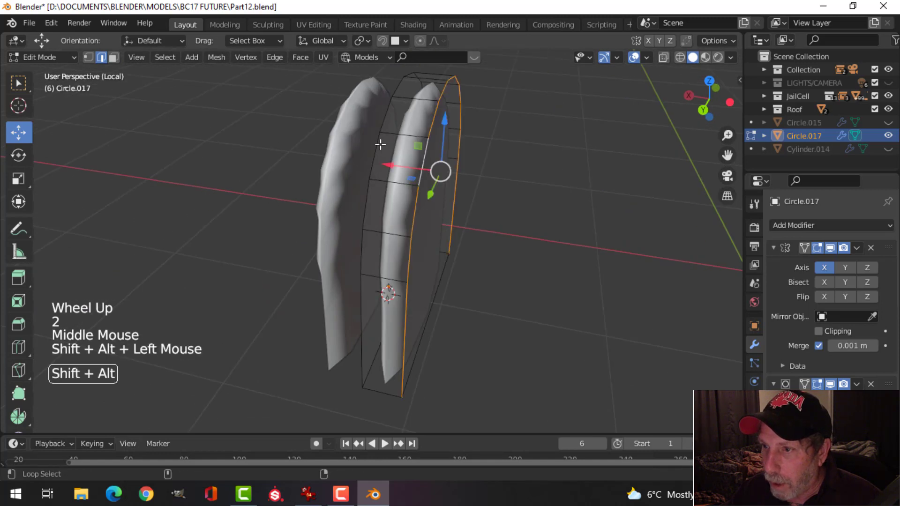
key("ctrl+b")
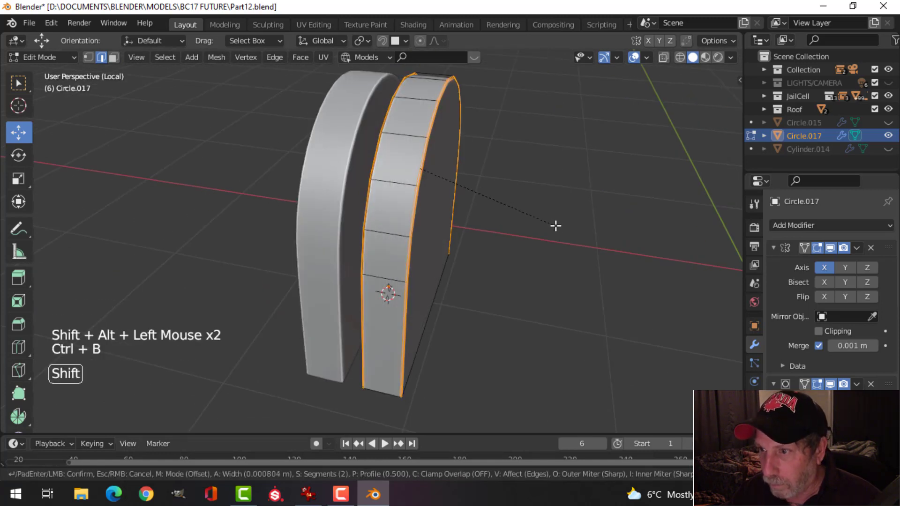
key("shift")
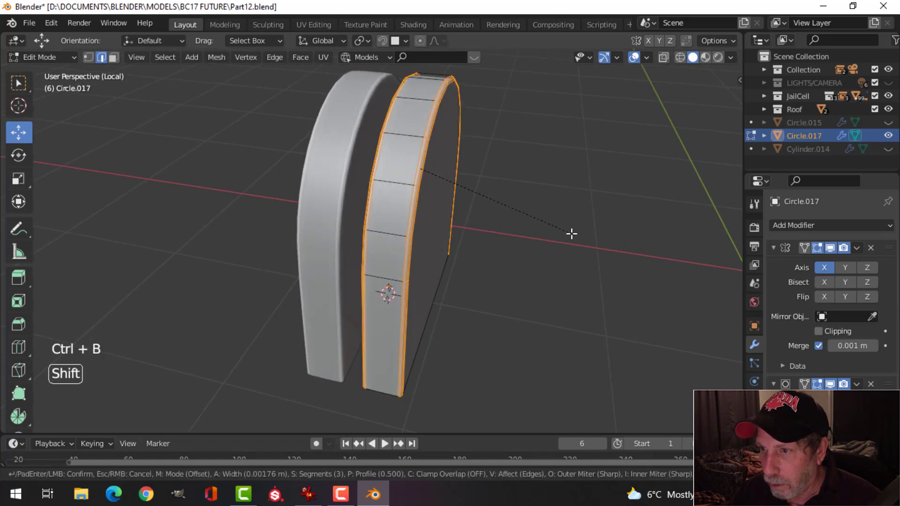
key("Tab")
Unhide the arm and the rail assembly and deselect everything.
middle_click_drag(366, 250, 515, 271)
key("alt+a")
key("alt+h")
key("alt+a")
scroll(428, 238, "down", 1)
scroll(462, 258, "down", 3)
middle_click_drag(516, 271, 423, 177)
Give the pivot arms a level 1 subdivision surface, shade them smooth, and enter Edit Mode with face selection.
left_click(493, 201)
scroll(511, 197, "up", 3)
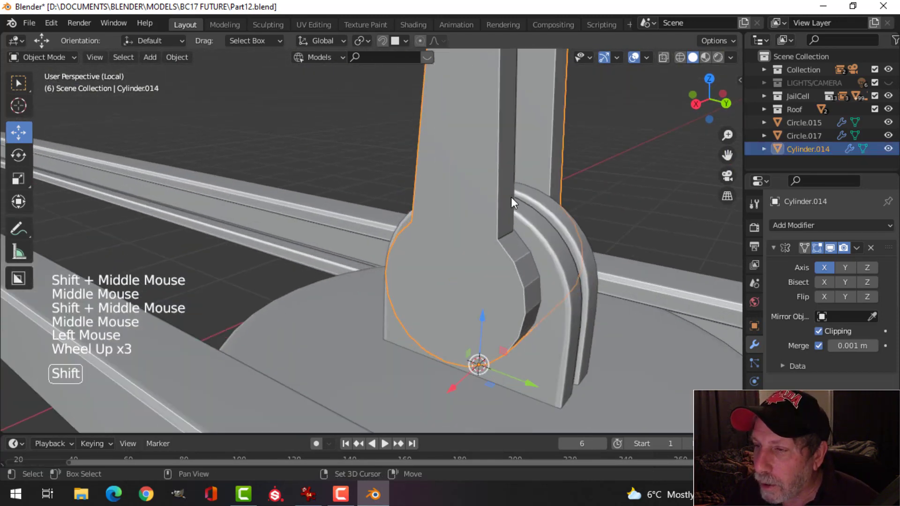
middle_click_drag(511, 197, 478, 229, "shift")
middle_click_drag(478, 229, 441, 254)
key("ctrl+1")
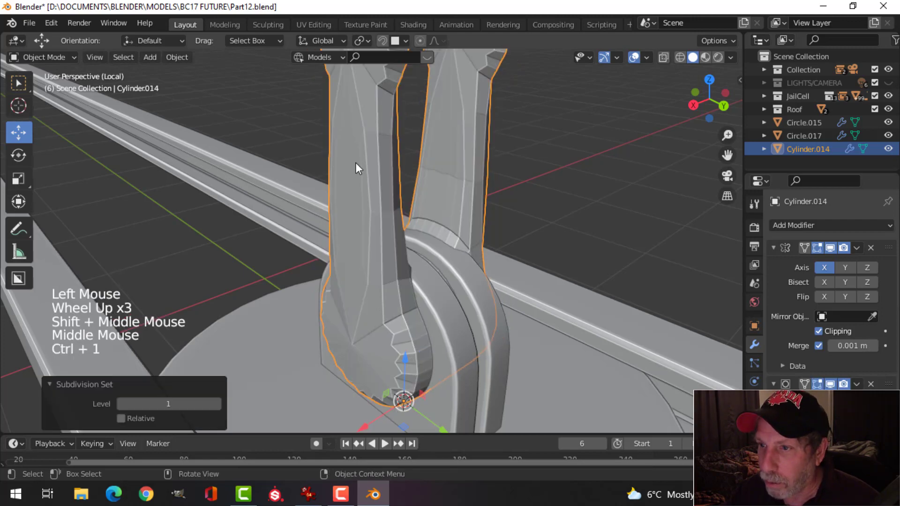
right_click(355, 162)
left_click(356, 162)
scroll(381, 190, "down", 3)
key("Tab")
middle_click_drag(381, 191, 426, 275)
key("alt+a")
scroll(375, 178, "up", 2)
key("3")
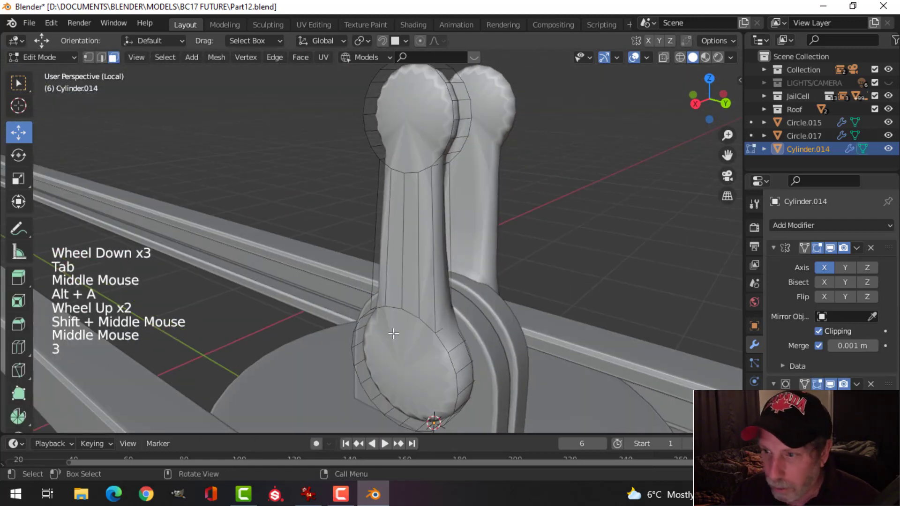
left_click(403, 364)
middle_click_drag(403, 363, 403, 300)
middle_click_drag(403, 300, 463, 305)
key("i")
key("Escape")
key("ctrl+z")
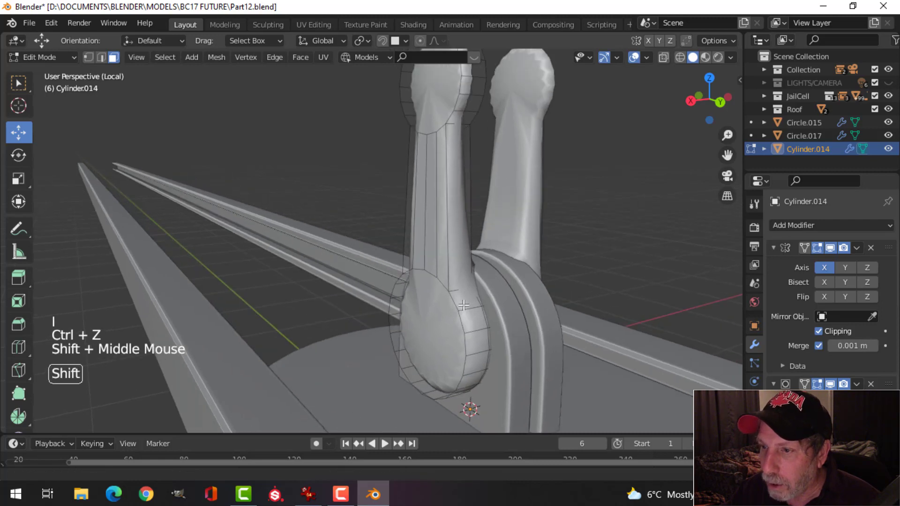
Inset the outer round faces at both arm ends about 0.006 m and extrude them inward about 0.005 m.
left_click(439, 345)
left_click(439, 81, "shift")
scroll(516, 248, "down", 2)
middle_click_drag(487, 244, 599, 238, "shift")
key("i")
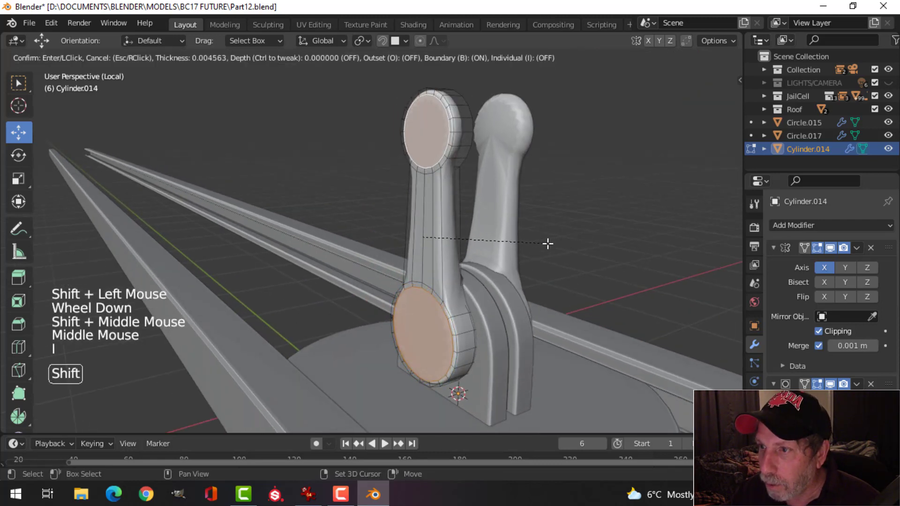
left_click(528, 247)
mouse_move(526, 235)
middle_mouse_down()
mouse_move(538, 244)
mouse_move(519, 248)
middle_mouse_up()
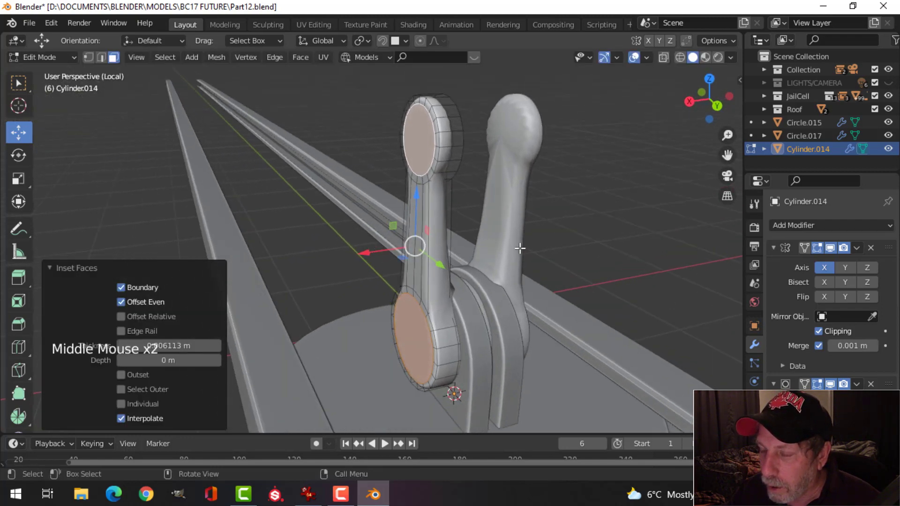
key("e")
left_click(502, 239)
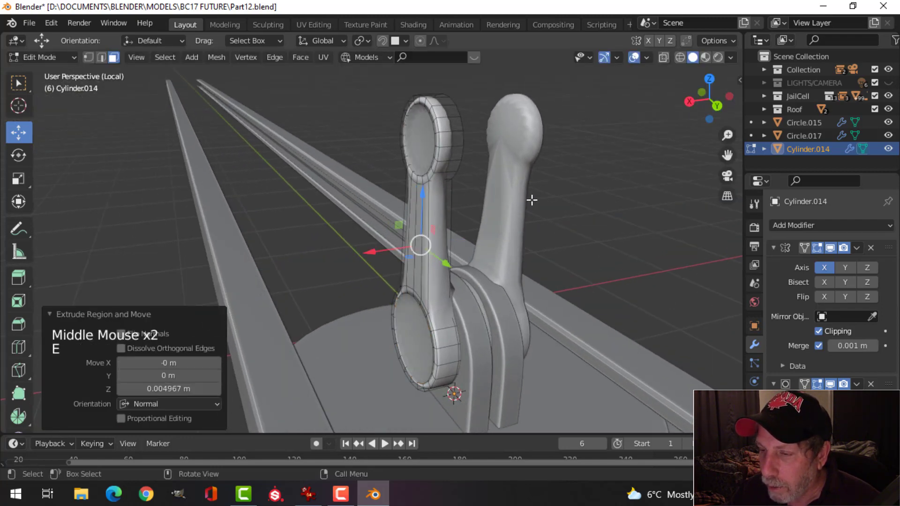
Inset both recessed round faces about 0.012 m and extrude them back outward about 0.0044 m.
key("i")
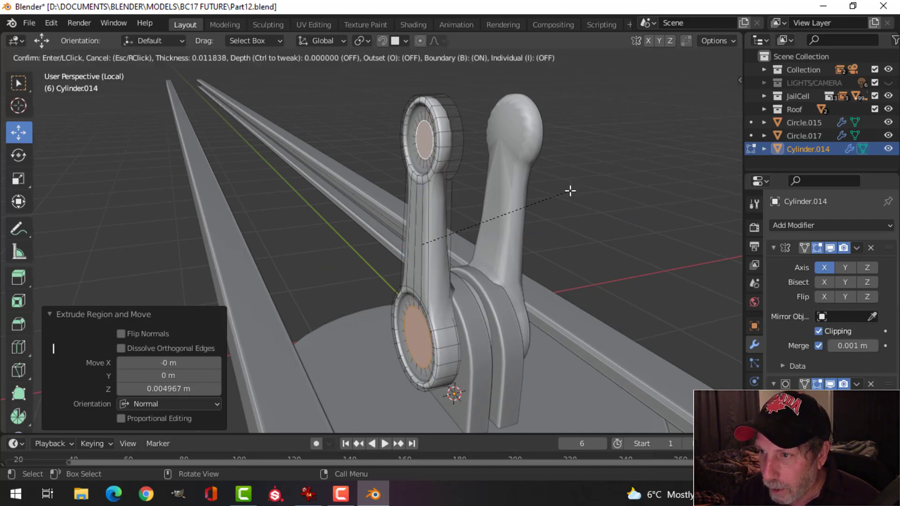
left_click(570, 190)
key("e")
left_click(548, 185)
middle_click_drag(548, 185, 540, 182)
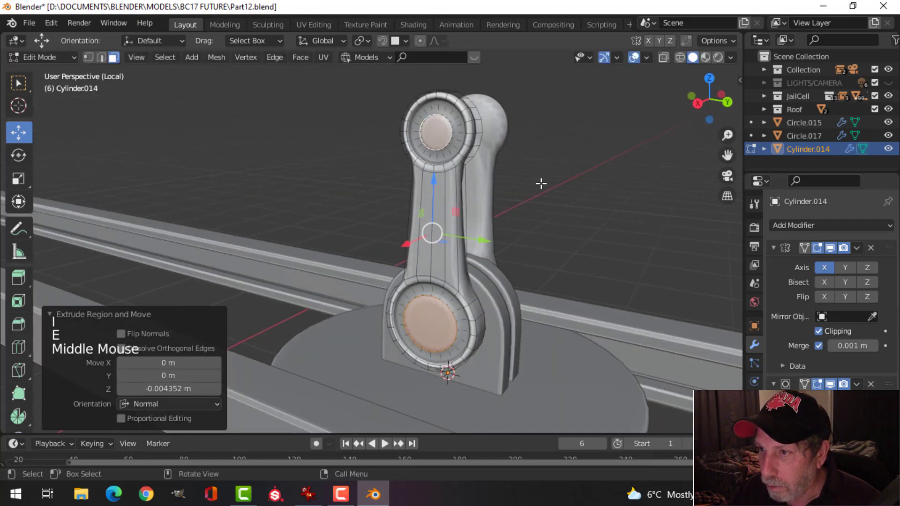
Add two loop cuts around the lower end's outer rim, at slide factors -0.790 and 0.400.
scroll(567, 263, "up", 2)
middle_click_drag(567, 263, 501, 175, "shift")
key("alt+a")
scroll(485, 222, "up", 2)
key("ctrl+r")
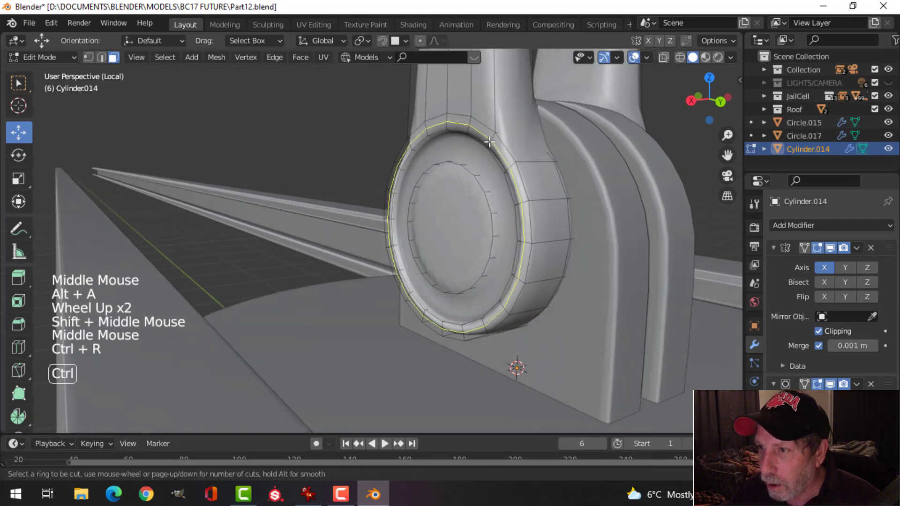
left_click(496, 147)
left_click(492, 135)
key("ctrl+r")
left_click(495, 133)
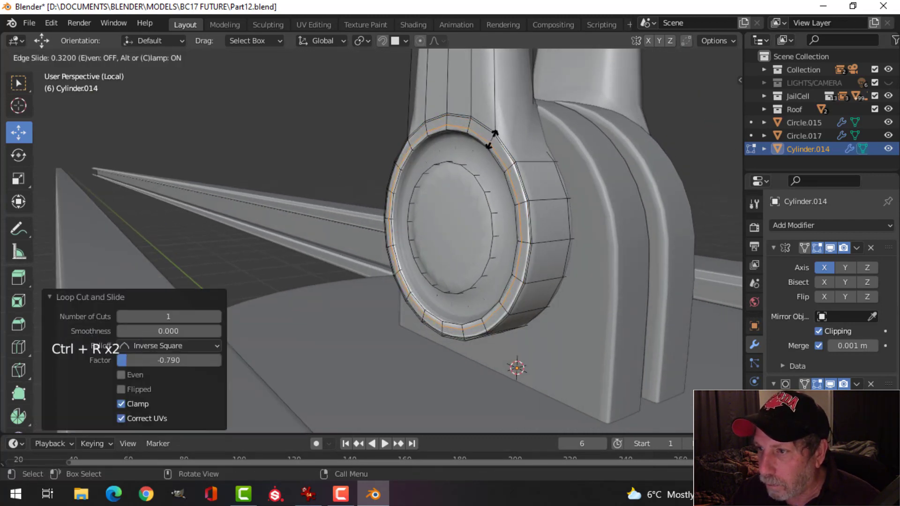
left_click(478, 183)
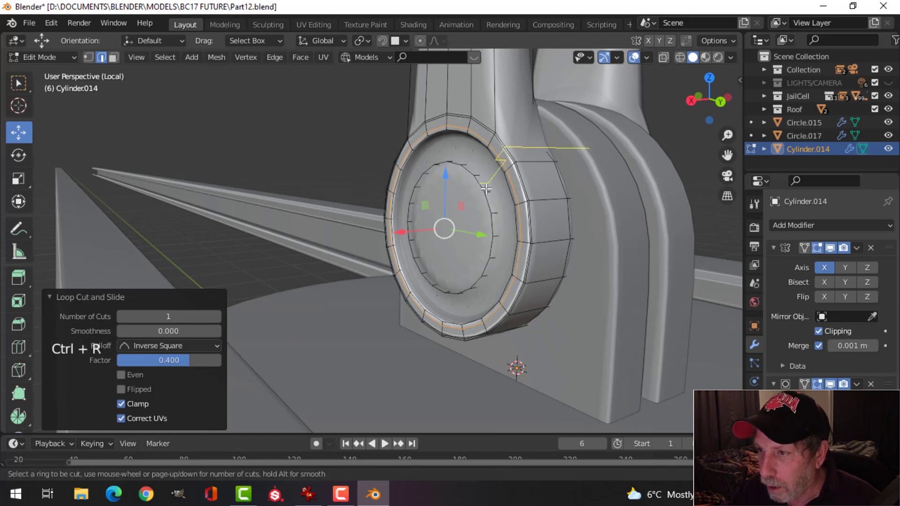
left_click(486, 189)
left_click(484, 206)
key("ctrl+z")
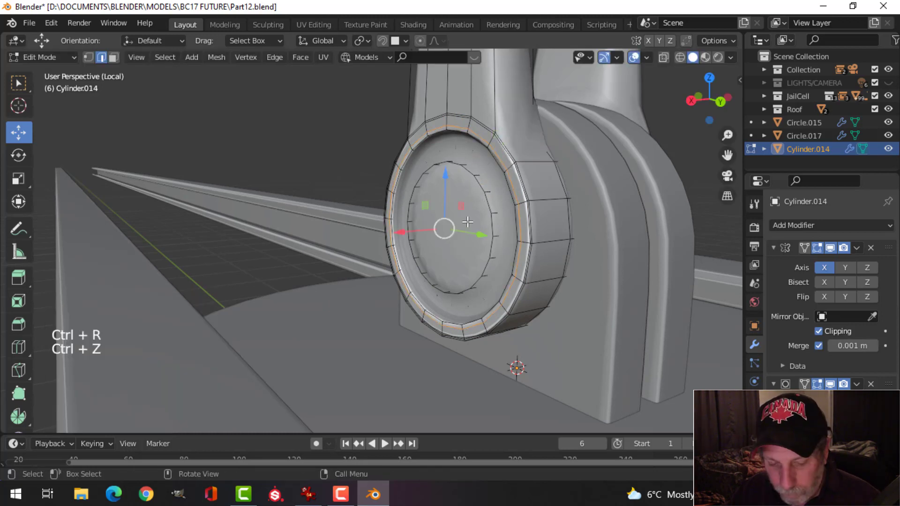
Inset the lower end's central round face about 0.002 m, return to Object Mode and deselect the arm.
key("3")
left_click(468, 222)
key("i")
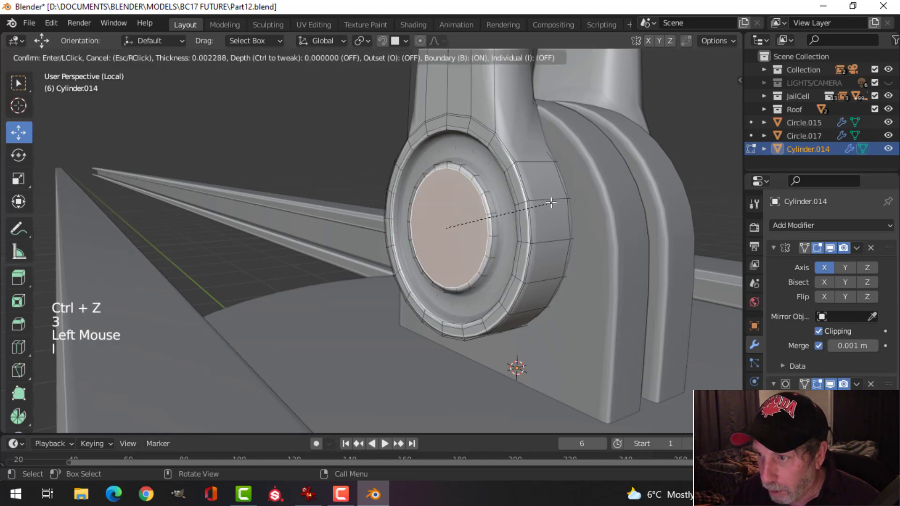
left_click(548, 202)
key("Tab")
middle_click_drag(548, 202, 539, 215)
scroll(469, 207, "down", 2)
key("alt+a")
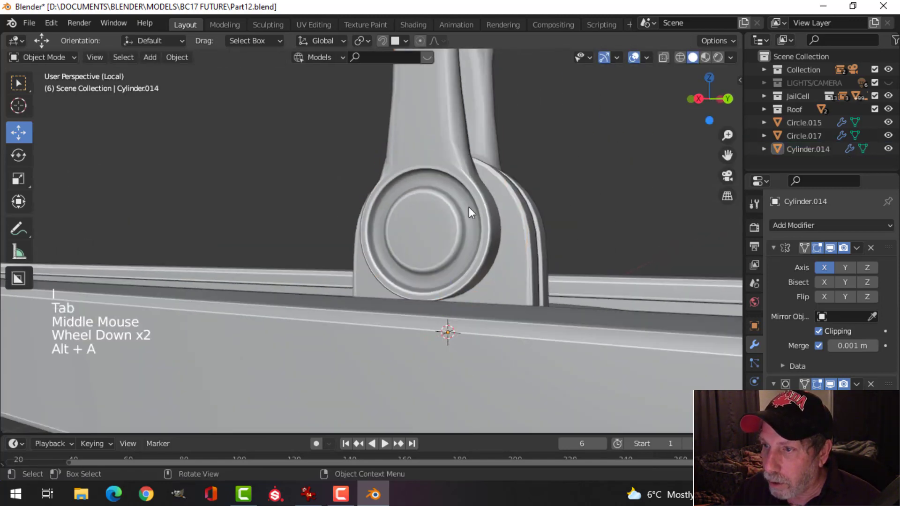
In the arm's Edit Mode, add two loop cuts near the inner and outer edges of the upper end's rim, then deselect.
scroll(445, 163, "down", 3)
middle_click_drag(468, 207, 462, 251)
scroll(445, 195, "up", 2)
middle_click_drag(462, 251, 479, 306, "shift")
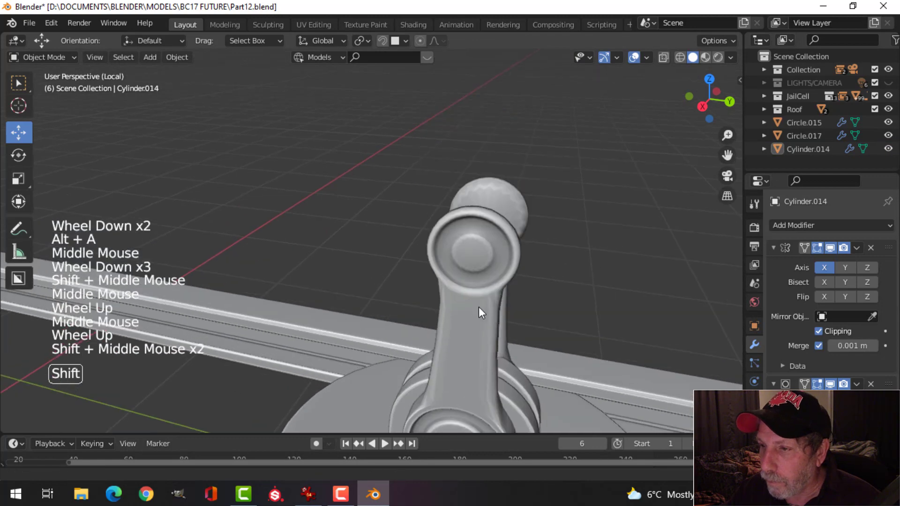
left_click(465, 215)
key("Tab")
scroll(496, 234, "up", 1)
middle_click_drag(465, 215, 504, 270)
scroll(513, 303, "up", 2)
scroll(513, 303, "up", 1)
key("ctrl+r")
left_click(504, 269)
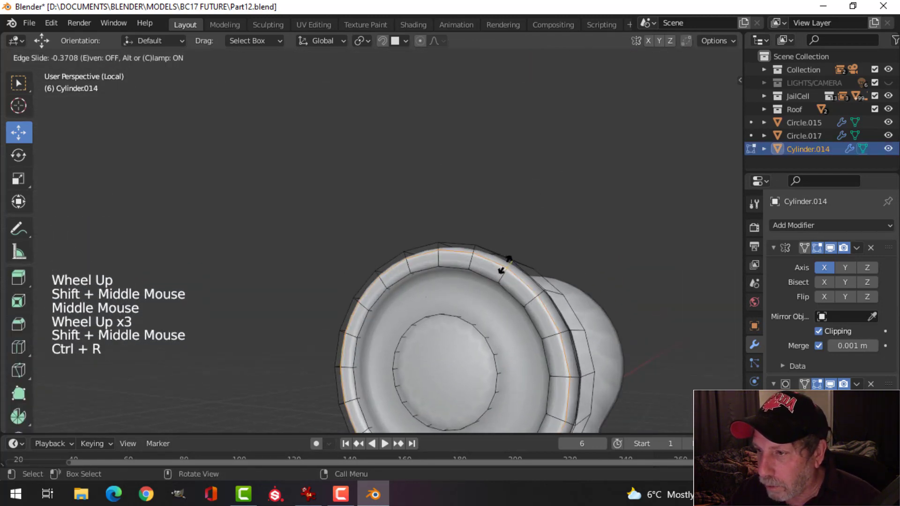
left_click(505, 262)
key("ctrl+r")
left_click(500, 275)
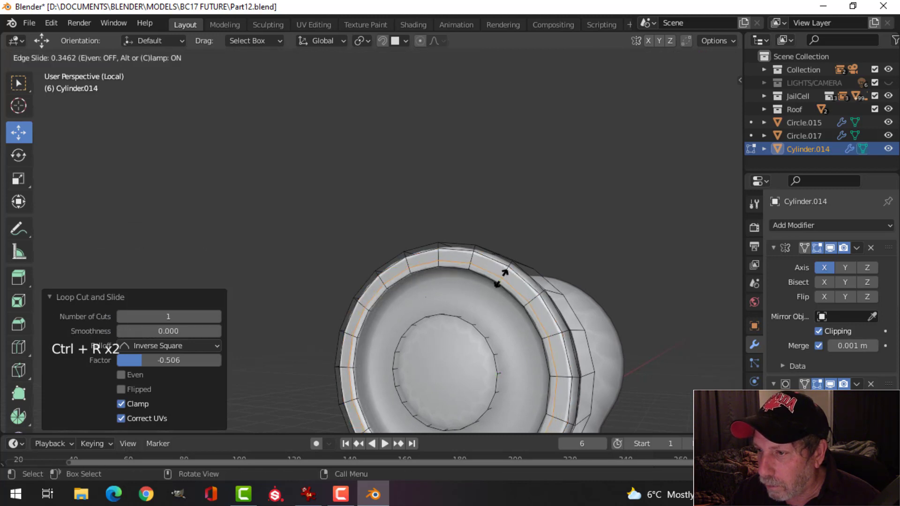
left_click(499, 282)
key("alt+a")
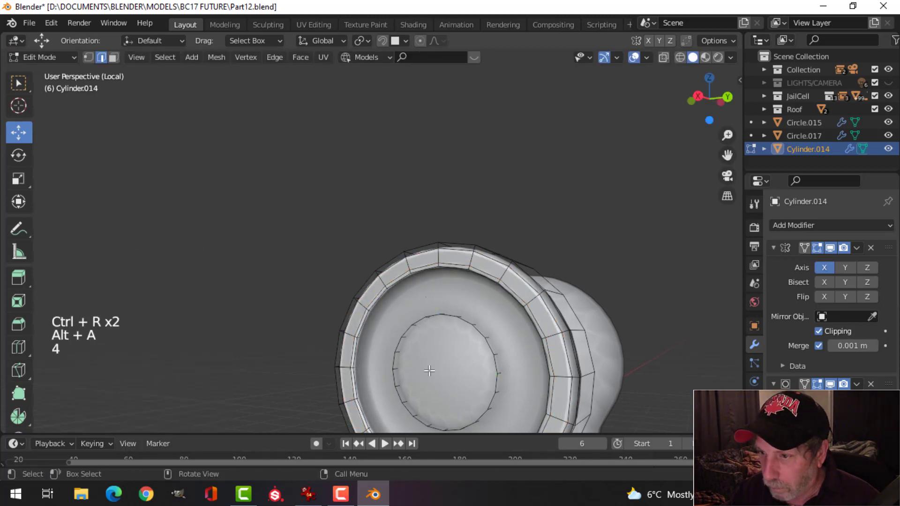
Inset the upper end's central round face about 0.002 m.
key("3")
left_click(456, 352)
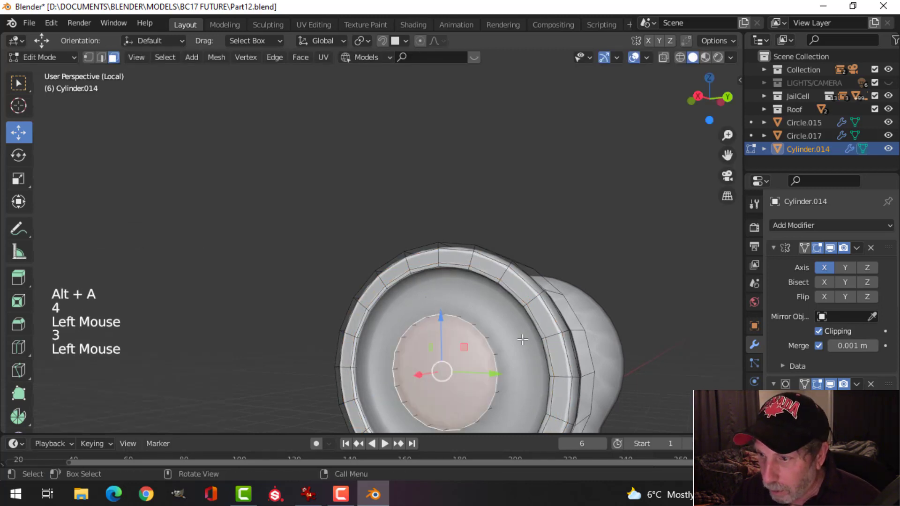
key("i")
left_click(567, 334)
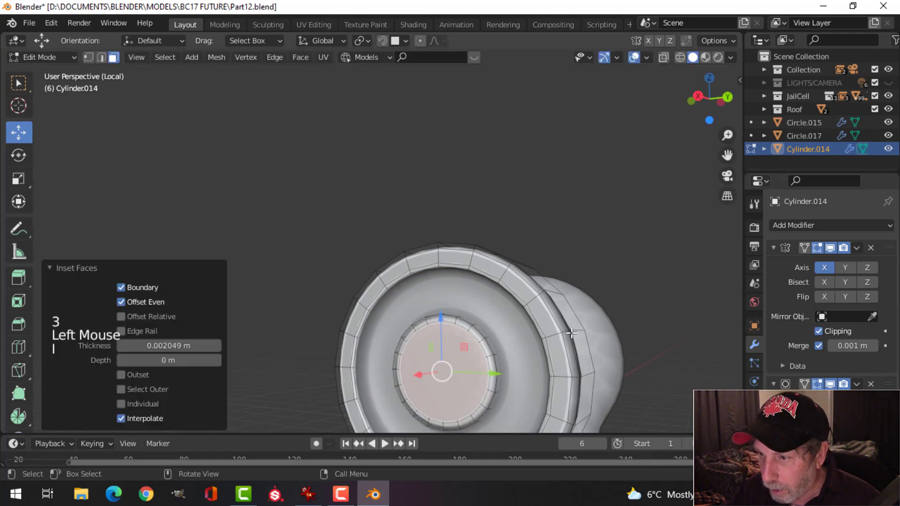
Return to Object Mode, select the pivot arm and hide all other objects.
key("Tab")
scroll(541, 338, "down", 3)
key("alt+a")
middle_click_drag(541, 338, 372, 291)
scroll(430, 326, "down", 1)
left_click(465, 305)
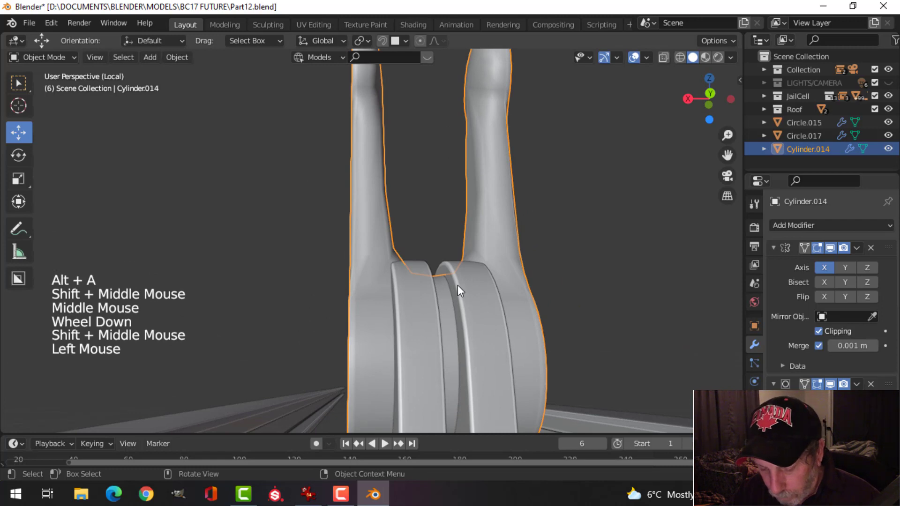
key("shift+h")
middle_click_drag(422, 315, 387, 349)
In the arm's Edit Mode, add a loop cut around the lower cylinder beside the shaft's inner side, at slide factor 0.862.
key("Tab")
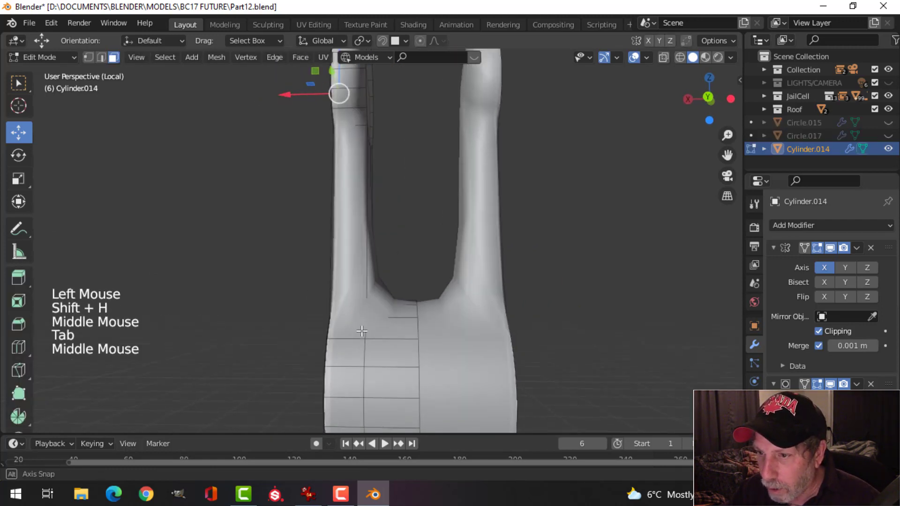
key("alt+a")
key("ctrl+r")
left_click(393, 322)
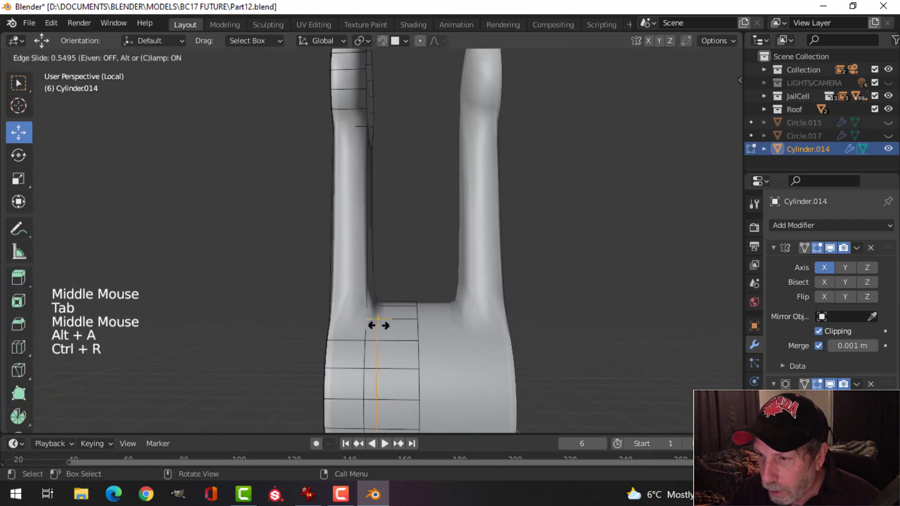
left_click(374, 326)
middle_click_drag(363, 302, 432, 304)
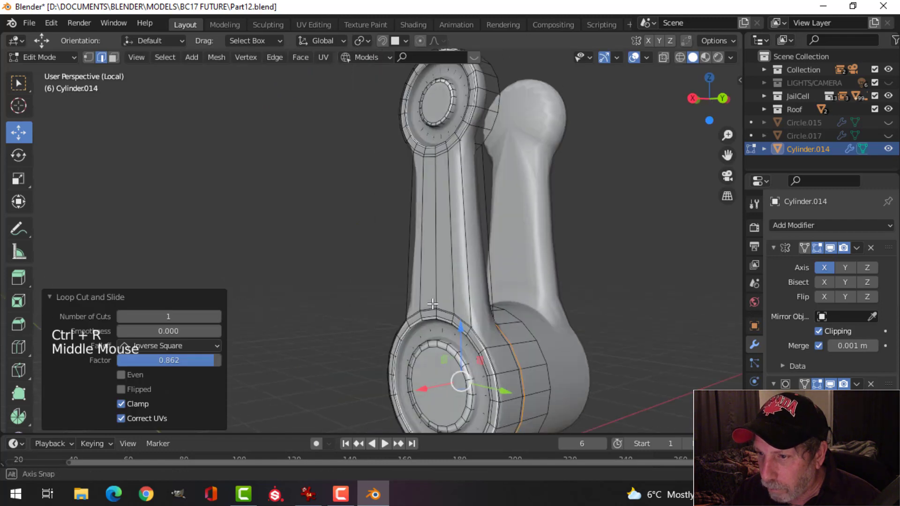
Add two loop cuts across the shaft, near its lower and upper ends, at slide factors 0.922 and -0.930.
key("ctrl+r")
left_click(479, 292)
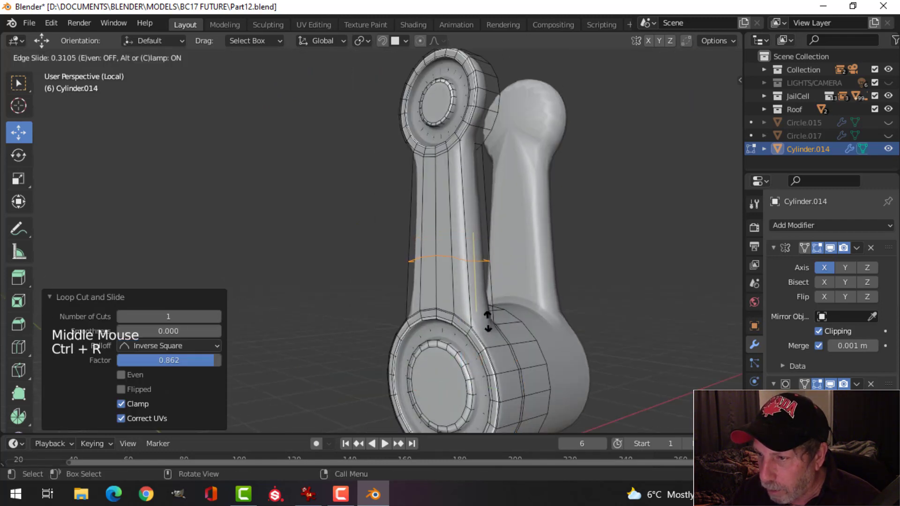
left_click(493, 370)
key("ctrl+r")
left_click(454, 199)
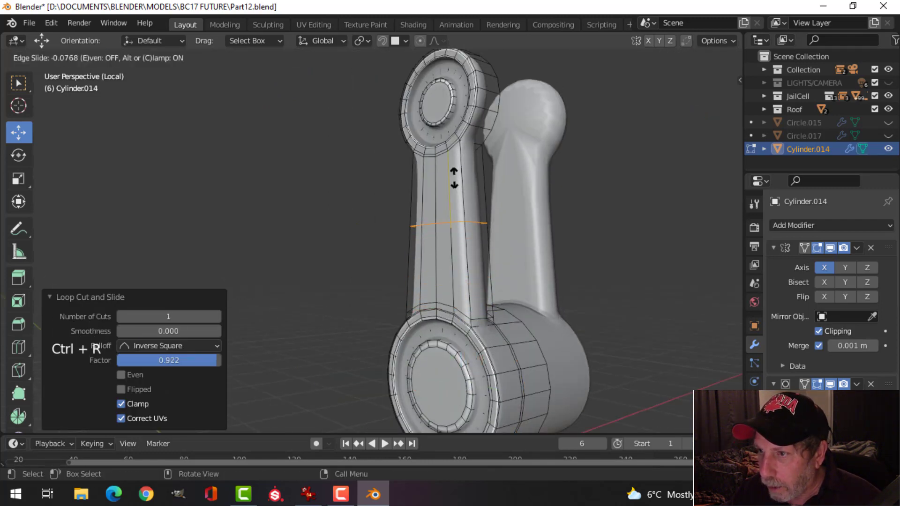
left_click(454, 136)
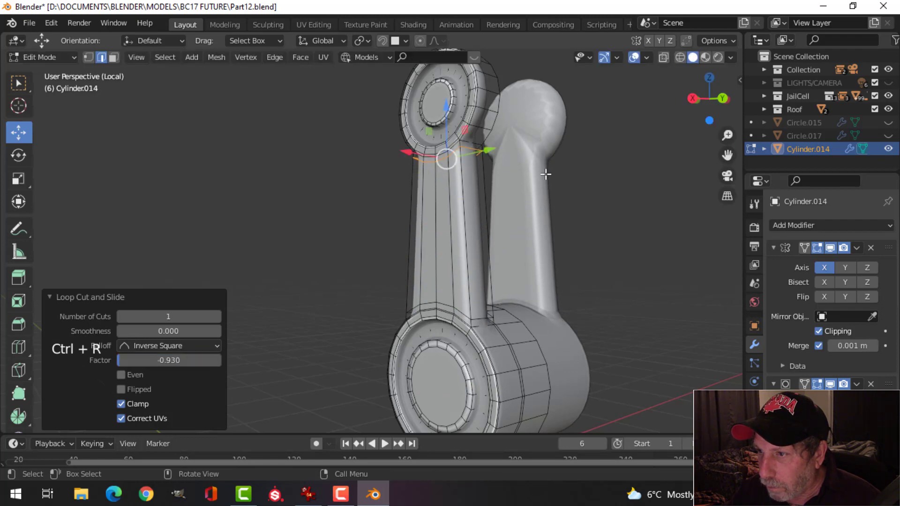
middle_click_drag(546, 173, 457, 233)
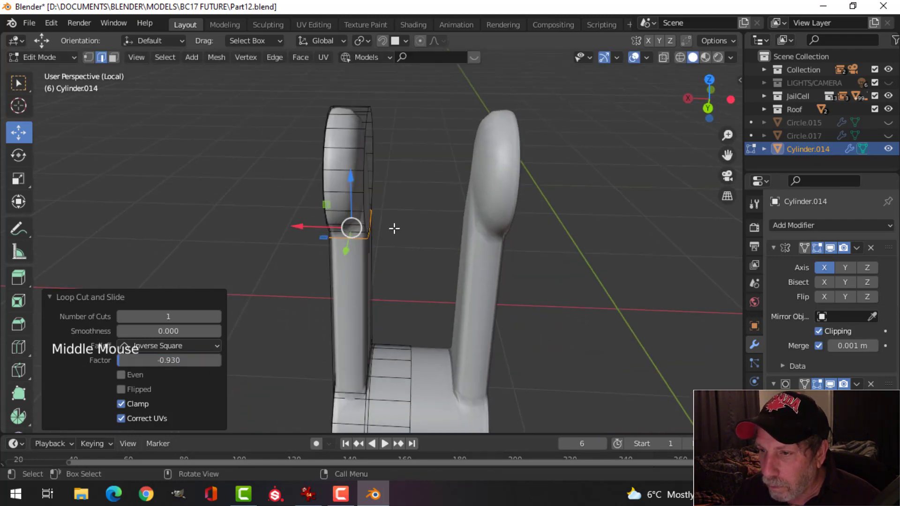
Add a loop cut close to the arm's inner side edge, at slide factor about -0.94, and return to Object Mode.
key("alt+a")
key("ctrl+r")
left_click(354, 179)
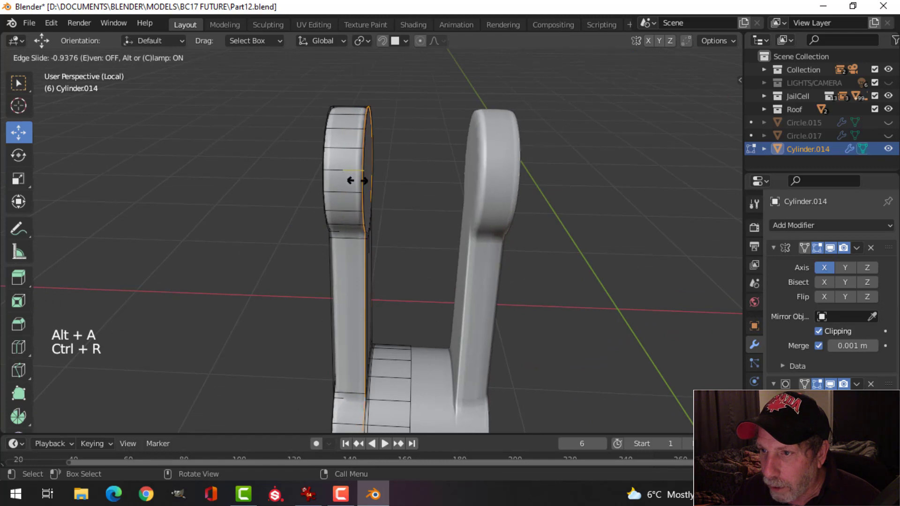
key("Tab")
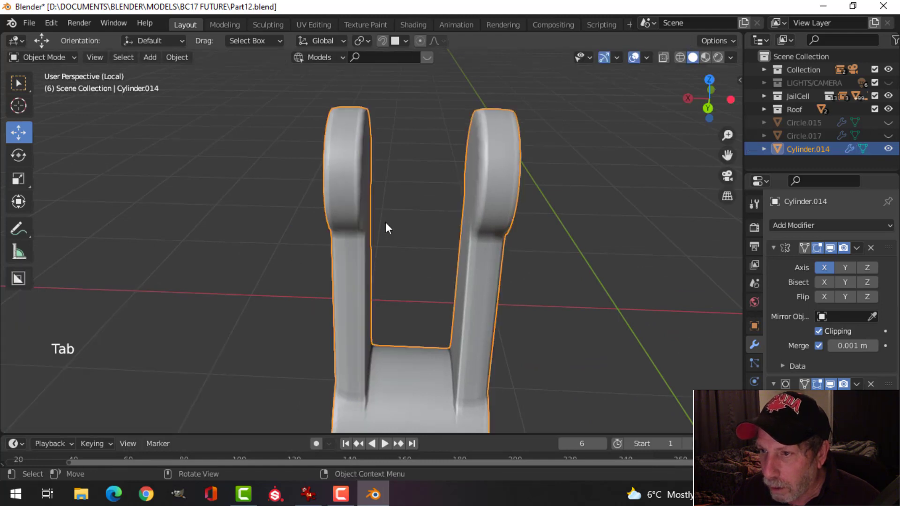
middle_click_drag(386, 222, 336, 225)
Inset the round face on the upper end's inner side about 0.004 m, return to Object Mode and deselect the arm.
key("alt+a")
scroll(384, 230, "up", 2)
key("Tab")
key("alt+a")
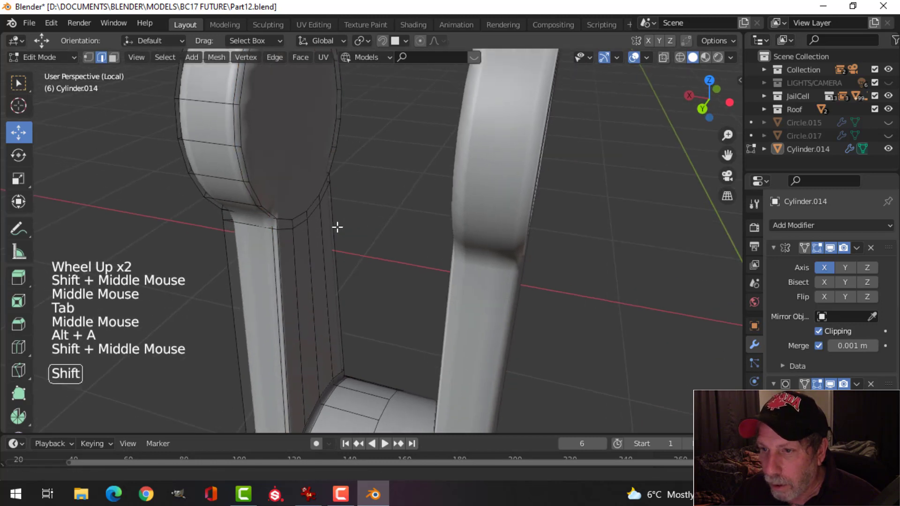
key("3")
left_click(294, 161)
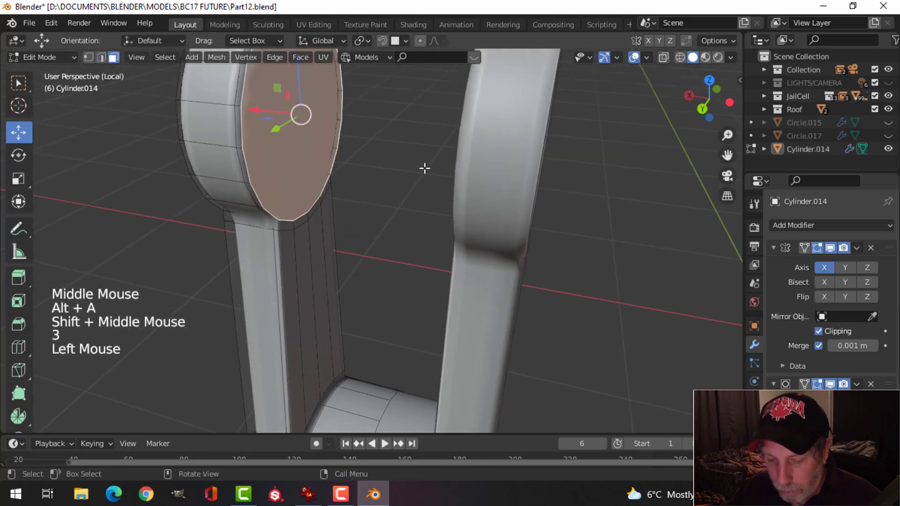
key("i")
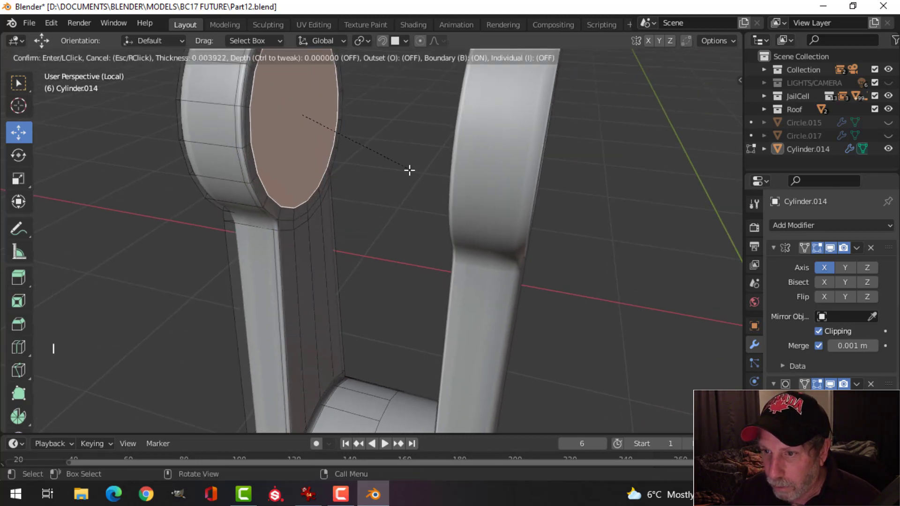
left_click(409, 170)
key("Tab")
scroll(350, 216, "down", 3)
middle_click_drag(350, 216, 421, 282)
key("alt+a")
In the arm's Edit Mode, add a loop cut near its outer edge, then return to Object Mode and deselect.
scroll(466, 207, "up", 3)
left_click(502, 211)
key("Tab")
scroll(453, 297, "down", 3)
middle_click_drag(421, 281, 506, 195)
key("ctrl+r")
left_click(376, 269)
left_click(412, 276)
key("Tab")
scroll(527, 270, "up", 3)
key("alt+a")
Select the arm, unhide the other parts and enter the arm's Edit Mode.
left_click(505, 195)
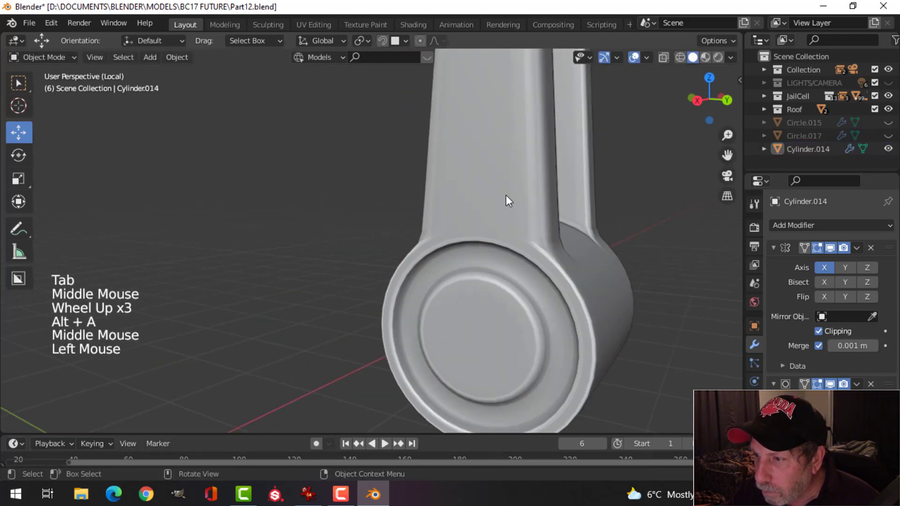
key("Tab")
key("Tab")
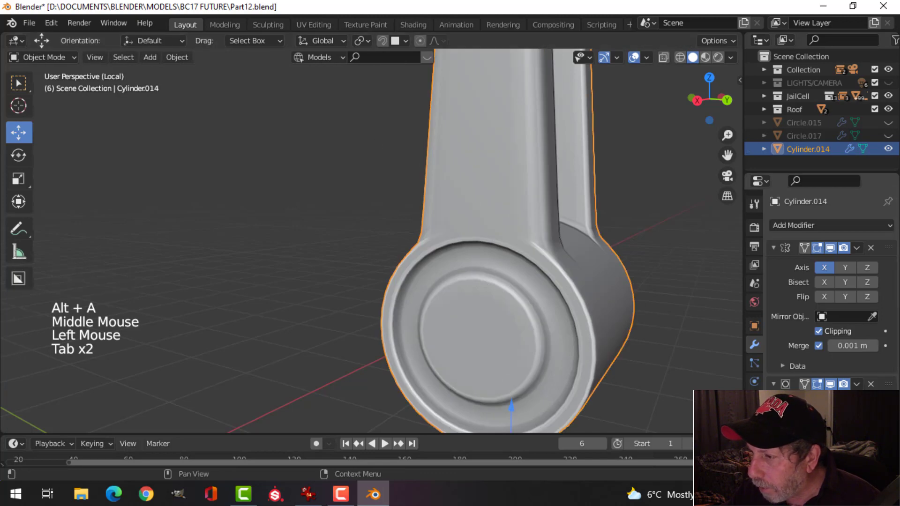
left_click(696, 348)
scroll(524, 273, "down", 3)
middle_click_drag(525, 273, 484, 268)
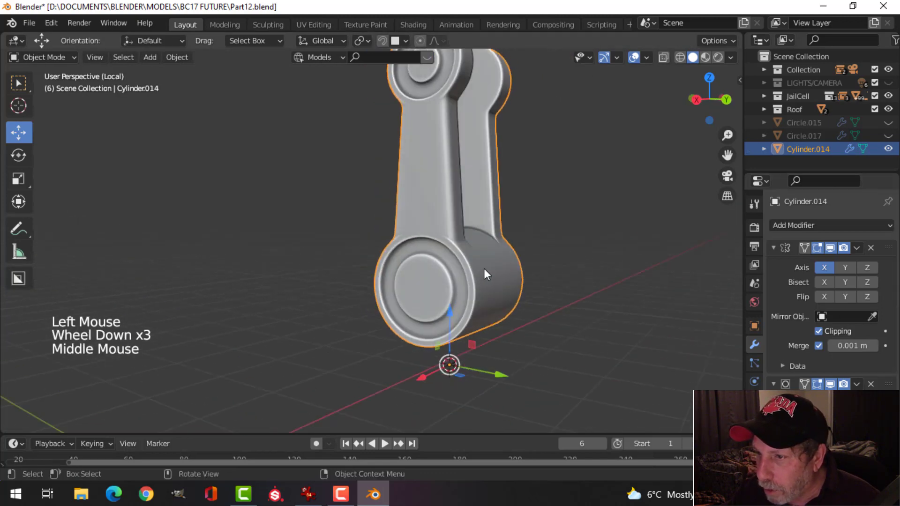
scroll(544, 265, "up", 3)
key("Tab")
middle_click_drag(545, 265, 474, 262)
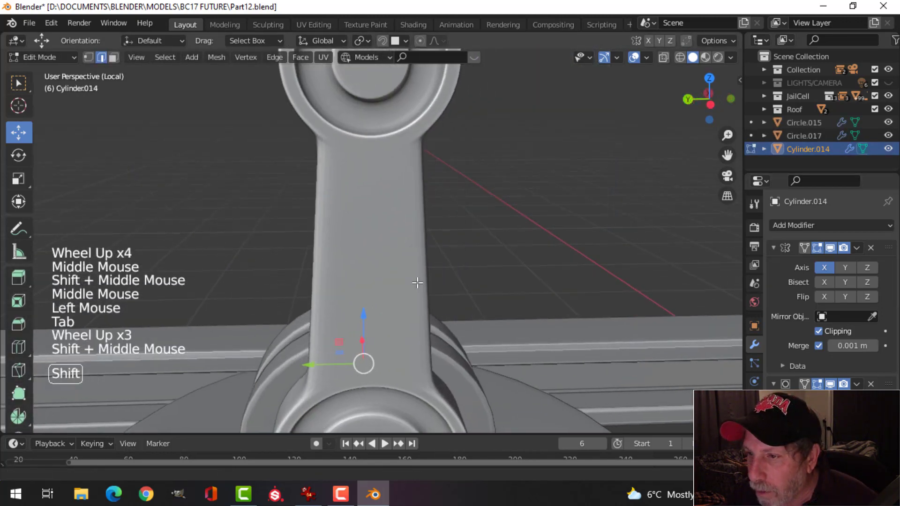
Cut a slot through the shaft by selecting its middle faces on both sides and bridging them with Bridge Edge Loops.
middle_click_drag(416, 281, 566, 294)
scroll(368, 328, "down", 4)
middle_click_drag(368, 327, 417, 249, "shift")
key("alt+a")
key("3")
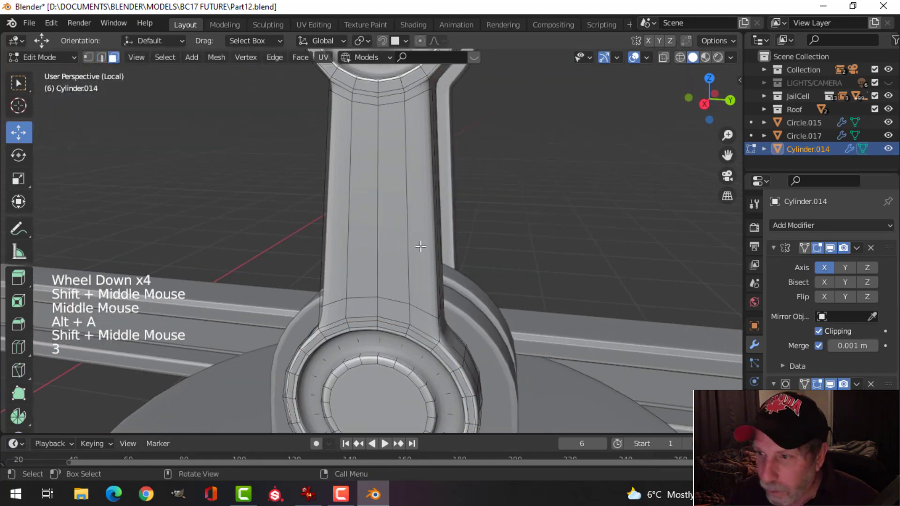
middle_click_drag(401, 214, 248, 164)
left_click_drag(242, 160, 251, 161)
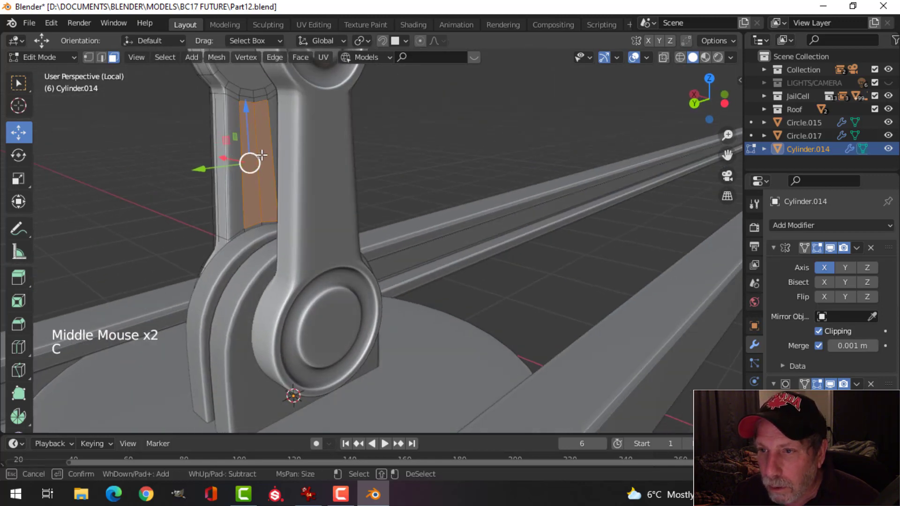
mouse_move(252, 161)
middle_mouse_down()
mouse_move(342, 206)
mouse_move(446, 200)
middle_mouse_up()
key("ctrl+e")
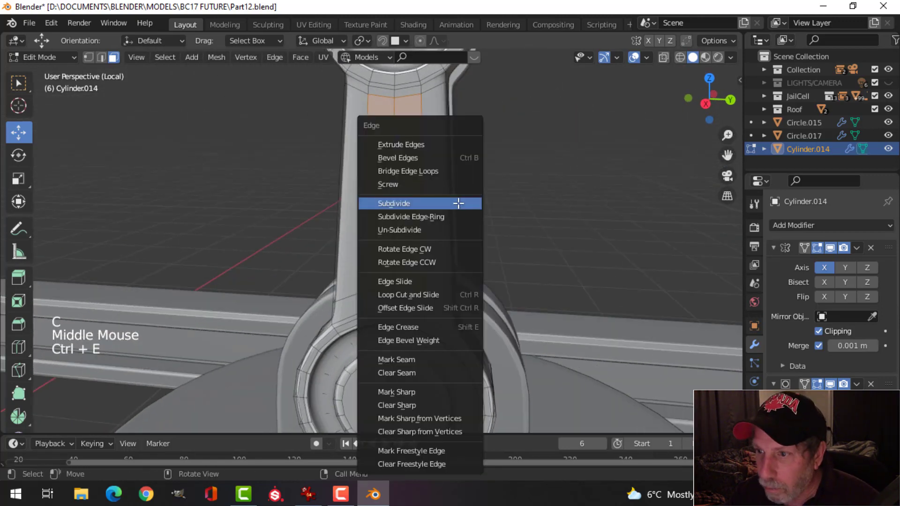
left_click(464, 171)
key("alt+a")
Add one centred loop cut across each of the two struts beside the slot.
middle_click_drag(479, 221, 427, 228)
scroll(450, 258, "down", 3)
scroll(412, 245, "up", 2)
key("ctrl+r")
left_click(424, 229)
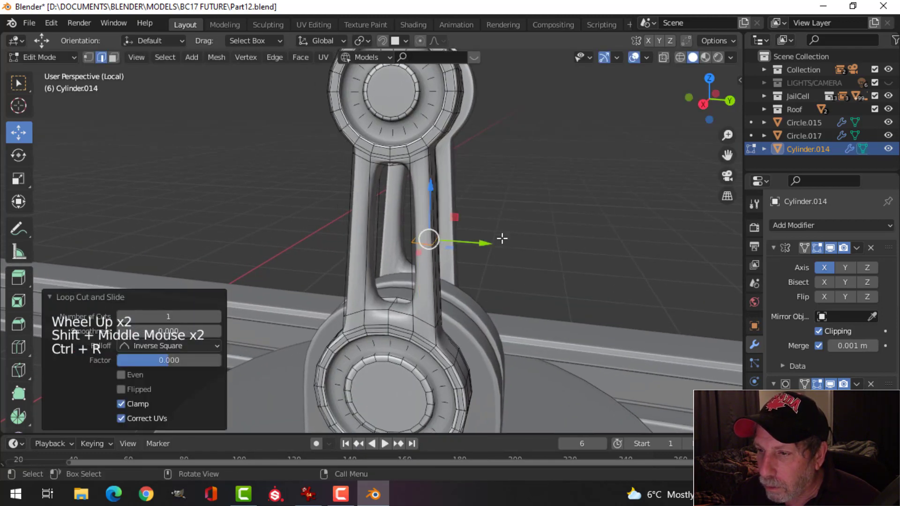
middle_click_drag(502, 237, 504, 275)
key("ctrl+r")
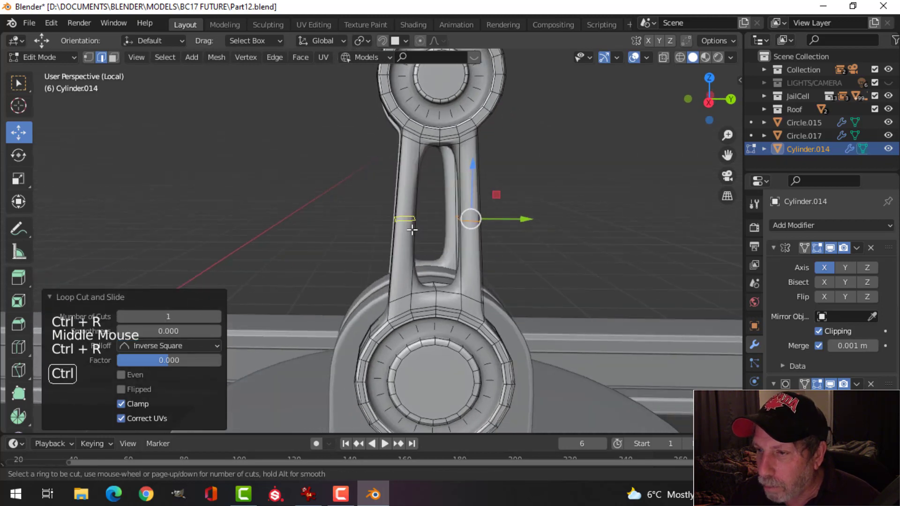
left_click(412, 227)
right_click(532, 251)
Select both strut loops, bevel them to a width of 0.0373 m with one segment, and return to Object Mode.
scroll(554, 252, "up", 3)
middle_click_drag(554, 252, 471, 249, "shift")
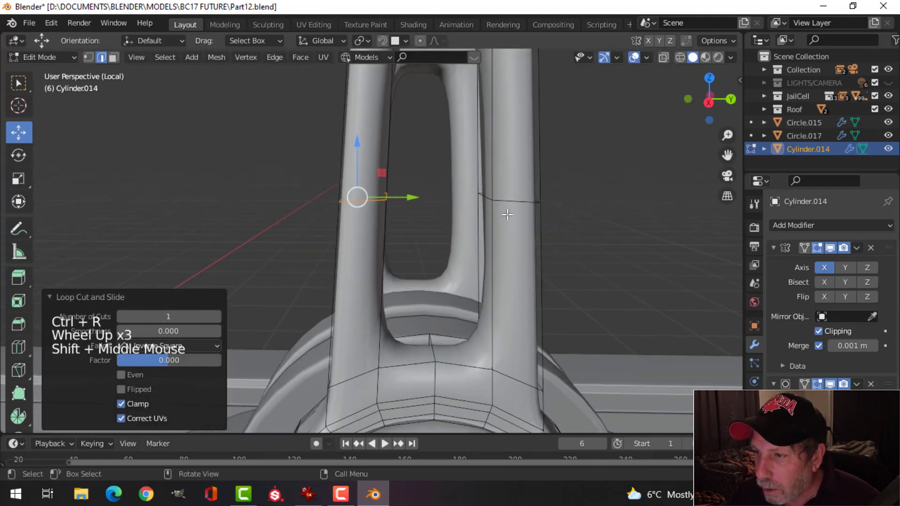
left_click(556, 229, "alt+shift")
scroll(569, 241, "down", 2)
middle_click_drag(568, 241, 547, 243)
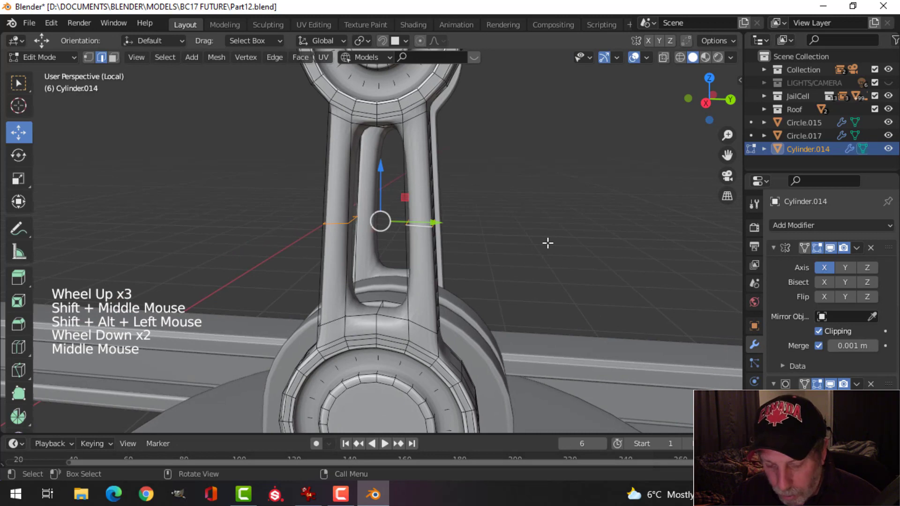
key("ctrl+b")
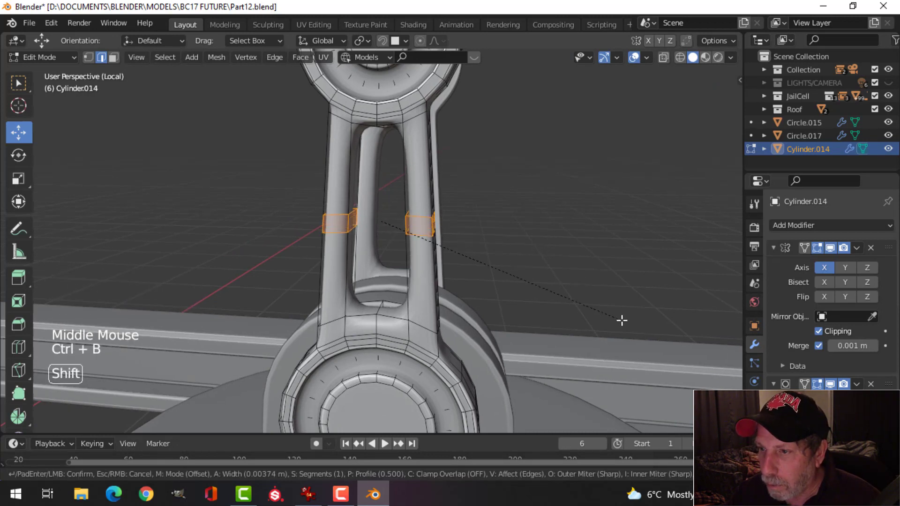
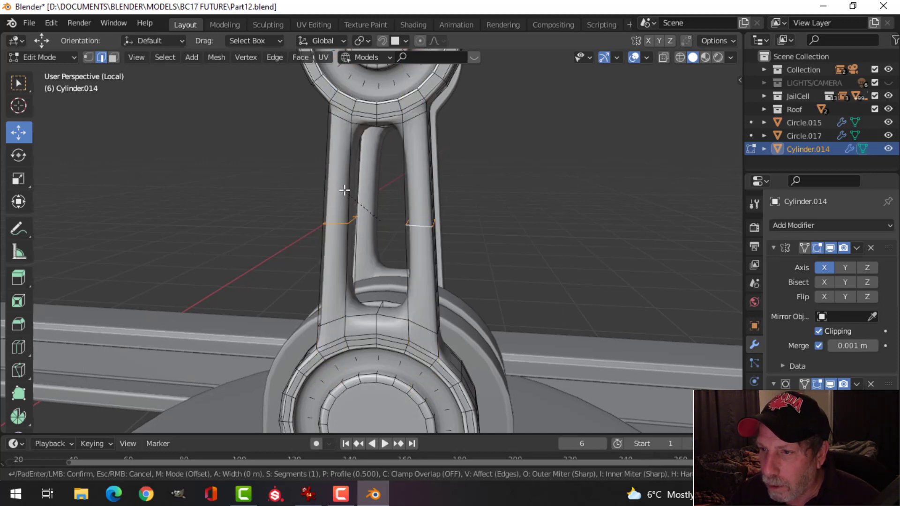
left_click(457, 152)
key("ctrl+b")
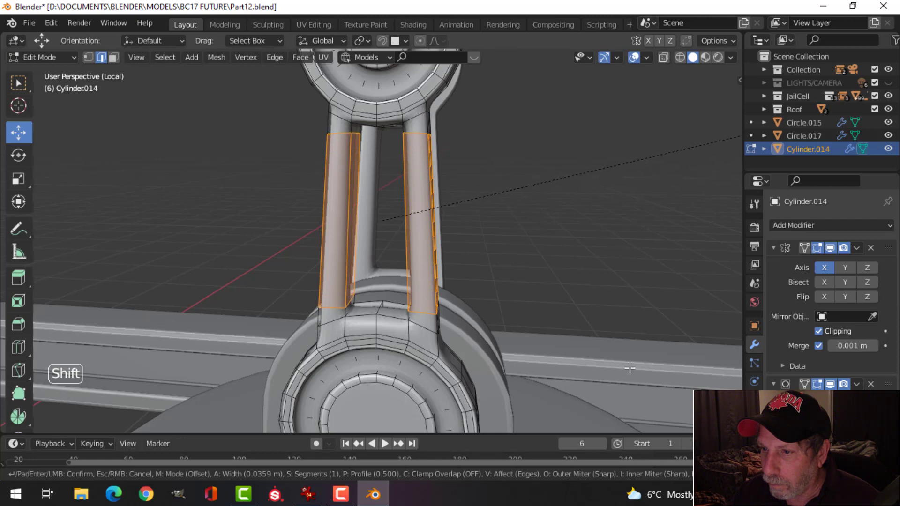
left_click(655, 351)
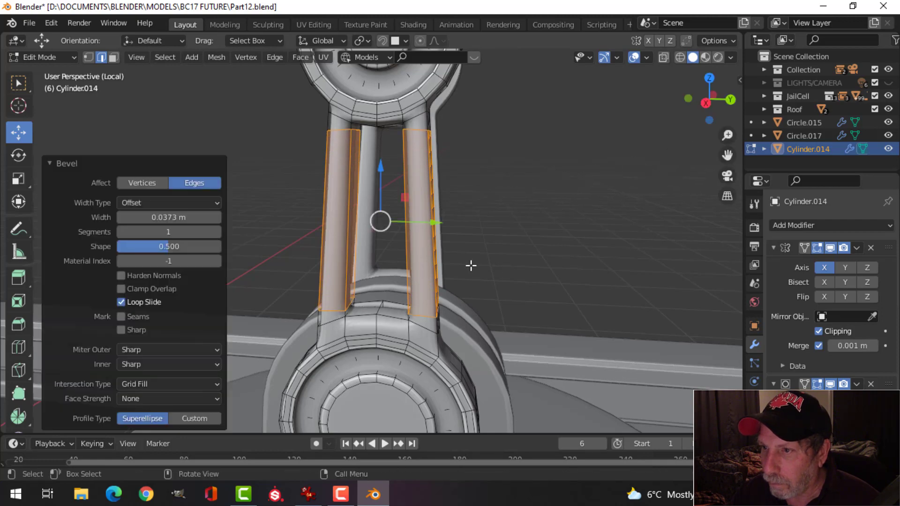
scroll(471, 265, "down", 2)
key("alt+a")
middle_click_drag(518, 215, 462, 234)
key("Tab")
middle_click_drag(304, 255, 353, 229)
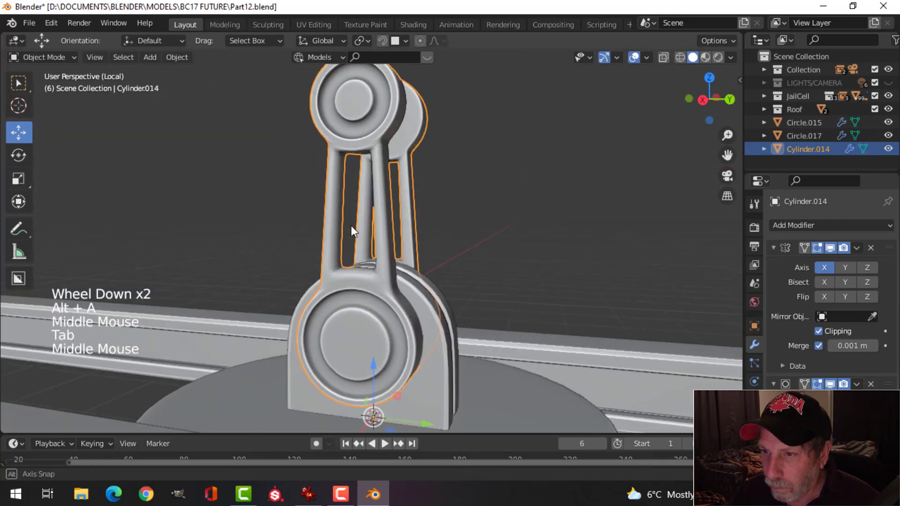
In the arm's Edit Mode, add a centred loop cut around the inner walls of the slot.
key("alt+a")
middle_click_drag(412, 246, 331, 254)
scroll(304, 262, "up", 2)
middle_click_drag(277, 269, 310, 263, "shift")
middle_click_drag(309, 262, 356, 340)
left_click(404, 252)
key("Tab")
scroll(328, 319, "up", 2)
middle_click_drag(310, 305, 275, 322)
key("ctrl+r")
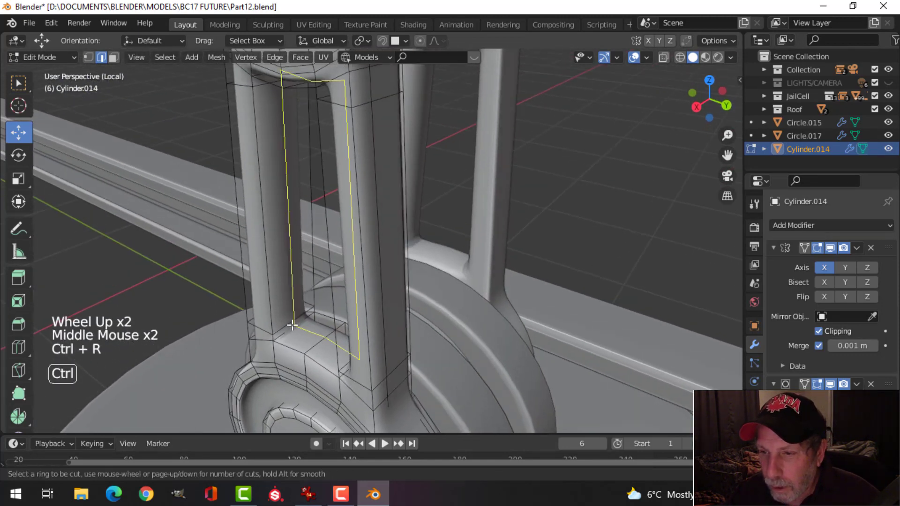
left_click(282, 323)
right_click(417, 323)
Bevel the slot's inner loop into two edge loops, then return to Object Mode and deselect the arm.
key("ctrl+b")
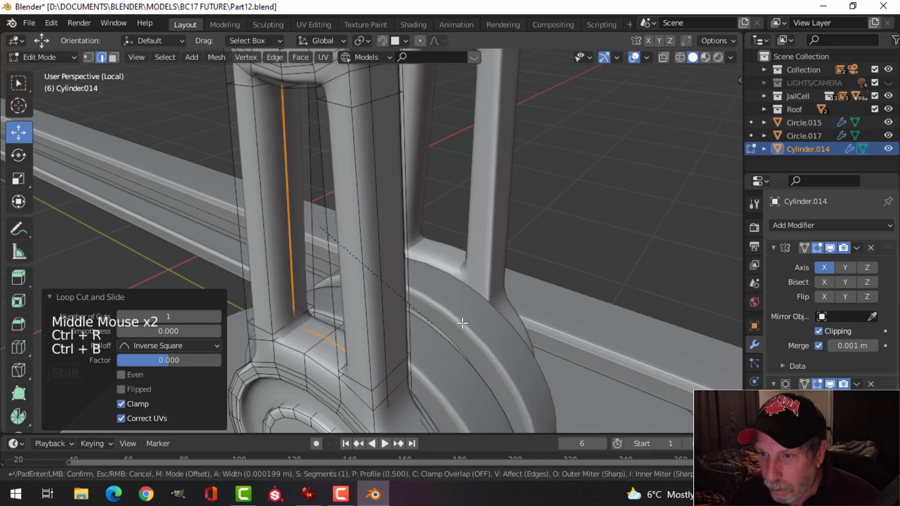
key("shift")
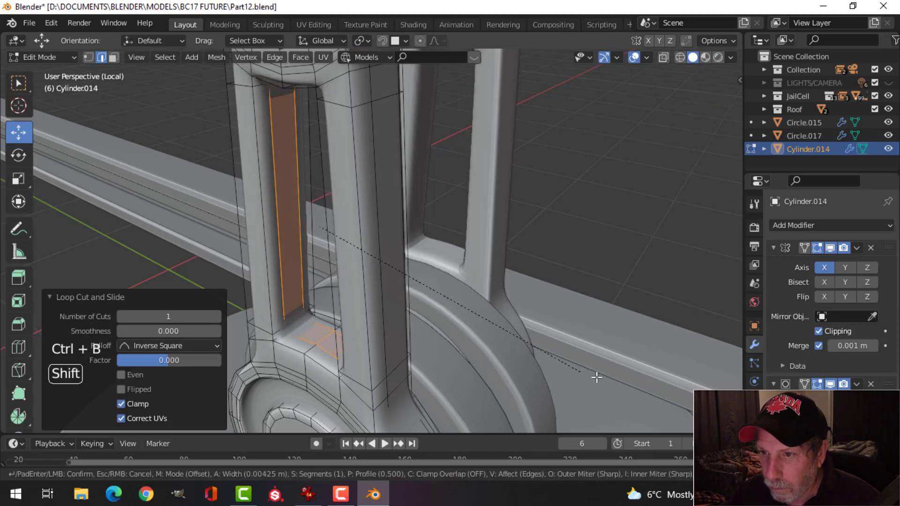
left_click(633, 384)
scroll(426, 311, "down", 2)
key("alt+a")
middle_click_drag(424, 310, 456, 255)
key("Tab")
key("alt+a")
left_click(450, 255)
key("alt+a")
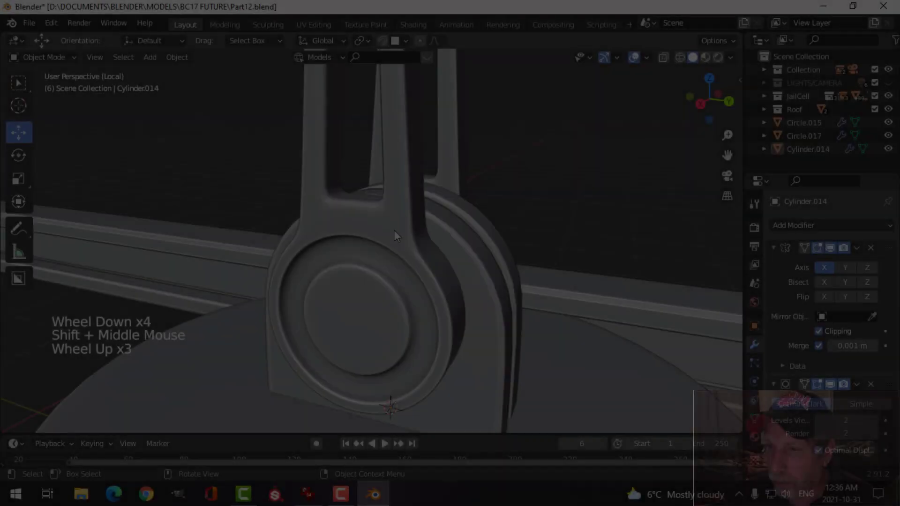
In the arm's Edit Mode, select the face loops forming the outer rim of the lower round end.
left_click(394, 230)
key("Tab")
middle_click_drag(394, 229, 425, 270)
scroll(403, 262, "up", 3)
key("alt+a")
middle_click_drag(424, 269, 436, 253, "shift")
middle_click_drag(436, 253, 457, 226)
key("3")
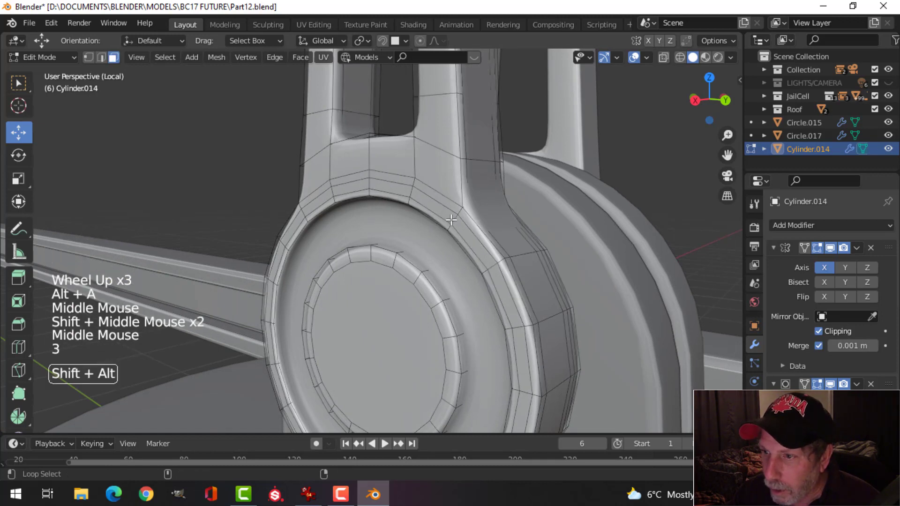
left_click(452, 217, "alt+shift")
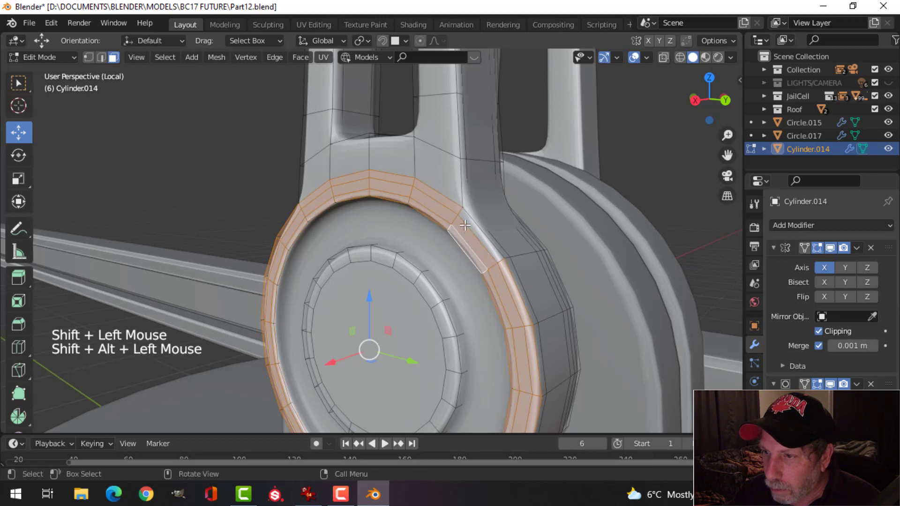
key("alt+a")
left_click(458, 212, "alt+shift")
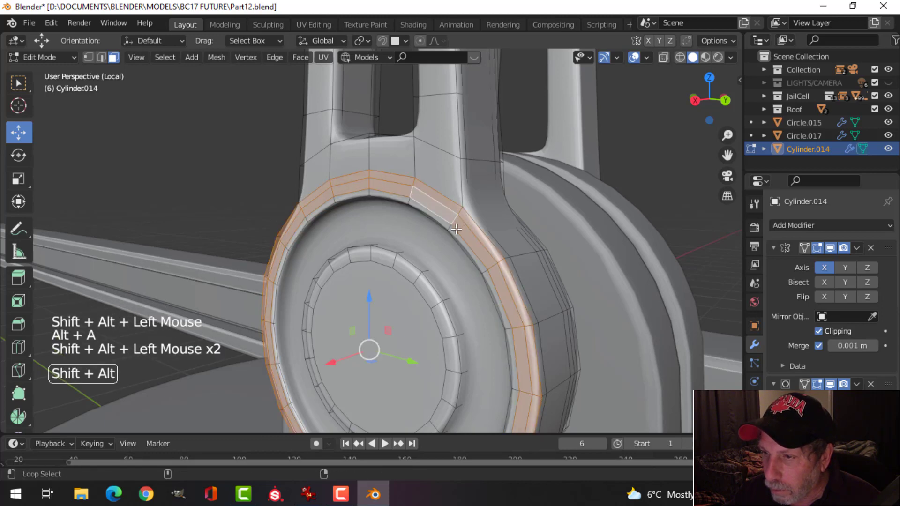
scroll(478, 234, "down", 3)
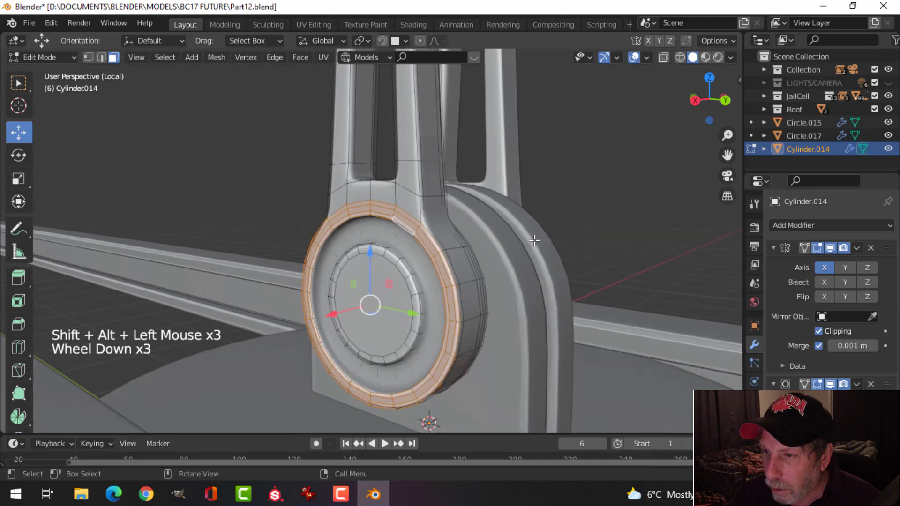
Extrude the selected rim faces of the lower round end slightly and return to Object Mode.
middle_click_drag(477, 234, 378, 265)
key("e")
left_click(480, 245)
key("Tab")
scroll(482, 261, "down", 2)
scroll(395, 255, "up", 2)
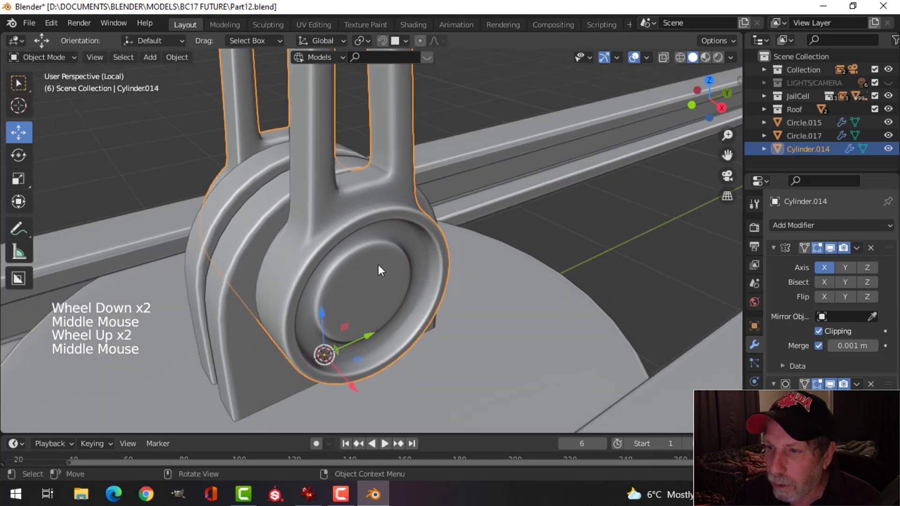
Add one loop cut around the lower round end's outer rim at a factor of 0.240, then return to Object Mode and deselect.
scroll(356, 240, "up", 2)
key("Tab")
middle_click_drag(331, 244, 358, 244)
key("alt+a")
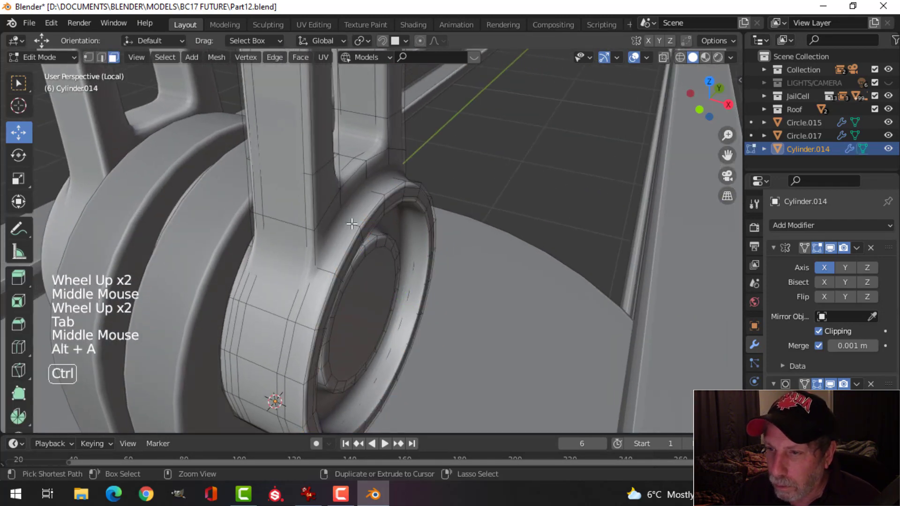
key("ctrl+r")
left_click(352, 223)
left_click(350, 220)
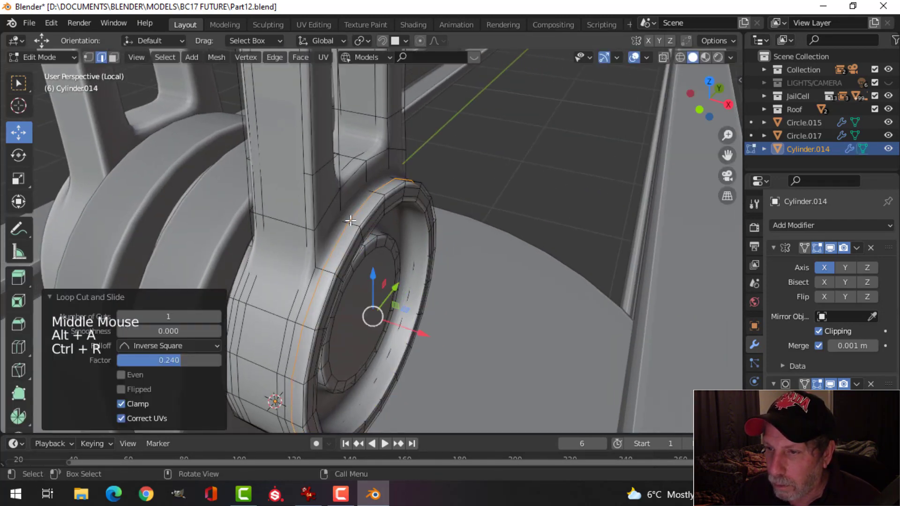
key("Tab")
middle_click_drag(482, 255, 366, 241)
scroll(452, 272, "down", 4)
key("alt+a")
mouse_move(452, 272)
middle_mouse_down()
mouse_move(452, 241)
mouse_move(460, 265)
mouse_move(337, 269)
mouse_move(443, 266)
middle_mouse_up()
scroll(452, 241, "down", 4)
scroll(385, 269, "up", 3)
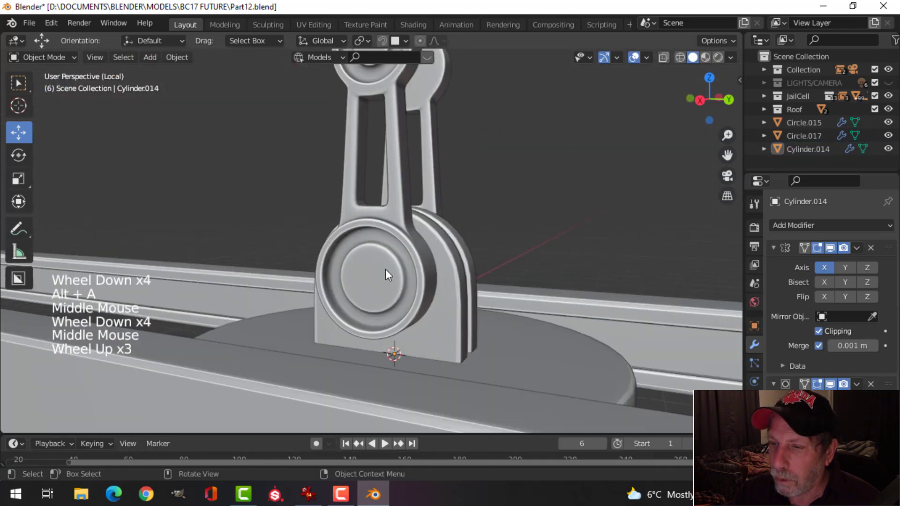
In the arm's Edit Mode, select the face loops forming the outer rim of the upper round end.
middle_click_drag(385, 269, 425, 285)
left_click(481, 180)
key("Tab")
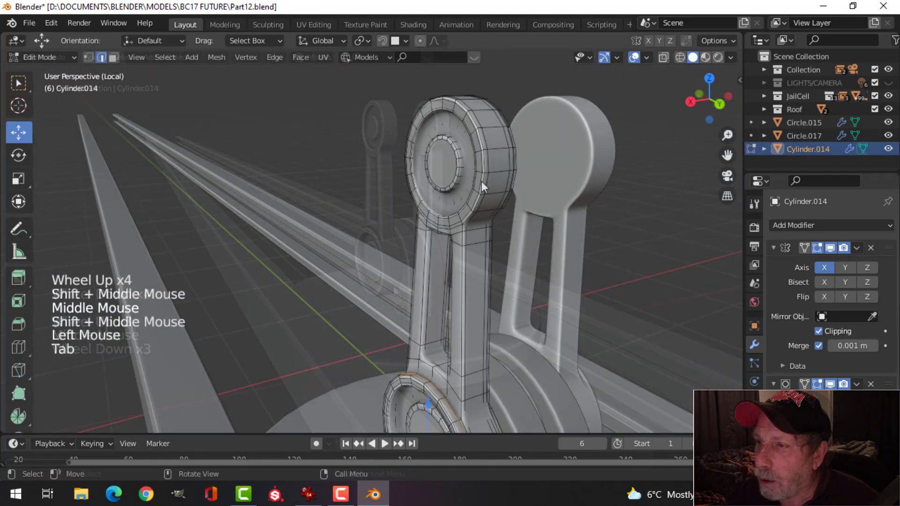
middle_click_drag(482, 181, 596, 212, "shift")
scroll(450, 265, "up", 1)
scroll(596, 212, "up", 2)
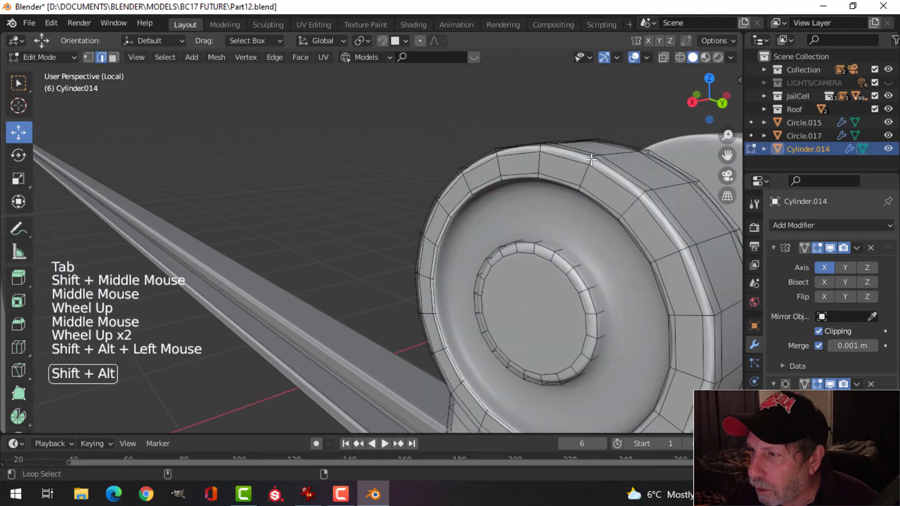
key("3")
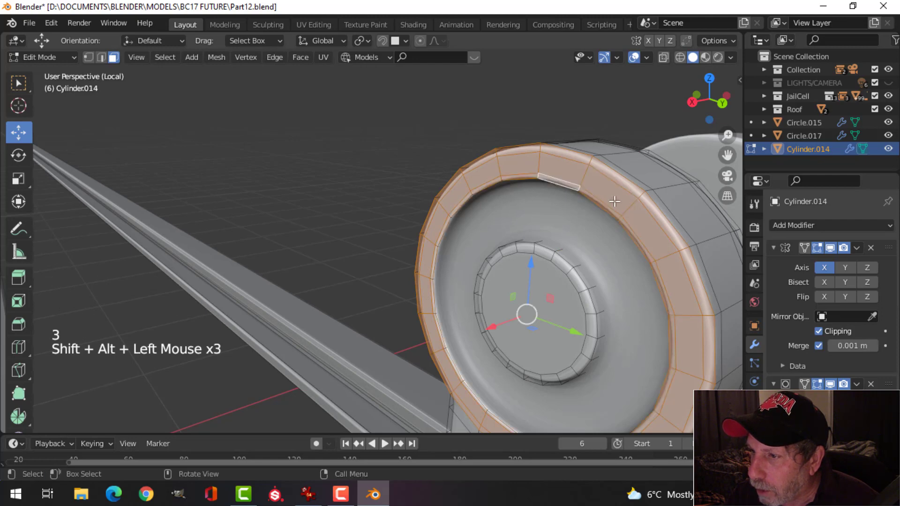
Extrude the upper round end's rim by -0.001494 m along its normal, then return to Object Mode and deselect the arm.
scroll(614, 201, "down", 2)
middle_click_drag(615, 201, 591, 249)
key("e")
left_click(591, 249)
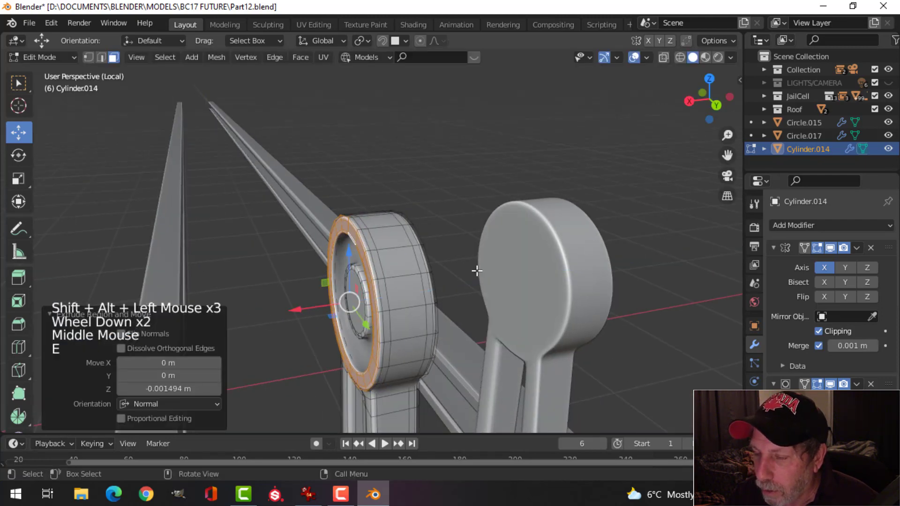
key("Tab")
middle_click_drag(476, 270, 463, 241)
scroll(553, 265, "down", 2)
key("alt+a")
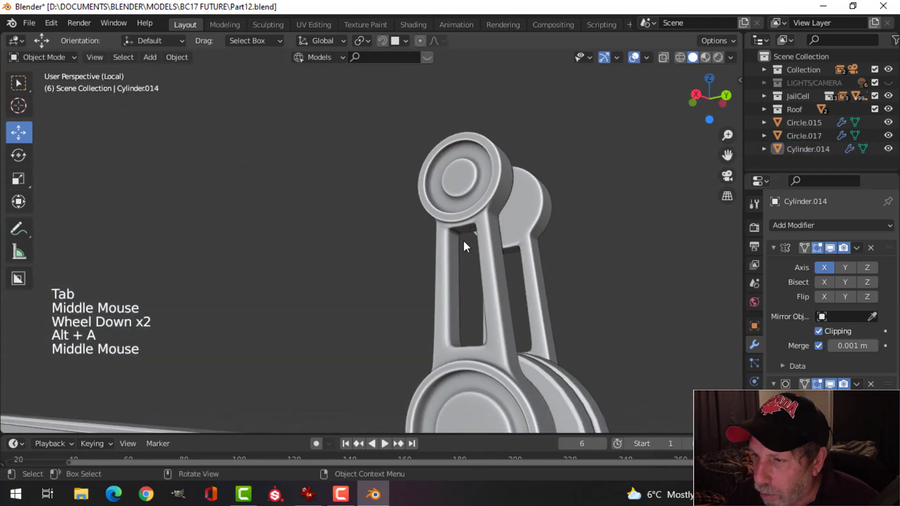
Examine the arms, bracket and disc between the rails from several angles, checking the spacing from the front.
scroll(502, 218, "up", 1)
scroll(497, 274, "down", 2)
scroll(511, 285, "down", 2)
middle_click_drag(511, 285, 476, 290)
scroll(490, 295, "down", 2)
middle_click_drag(476, 290, 375, 286)
scroll(495, 287, "up", 2)
scroll(505, 260, "down", 2)
scroll(417, 295, "up", 2)
scroll(414, 294, "down", 2)
scroll(386, 296, "up", 2)
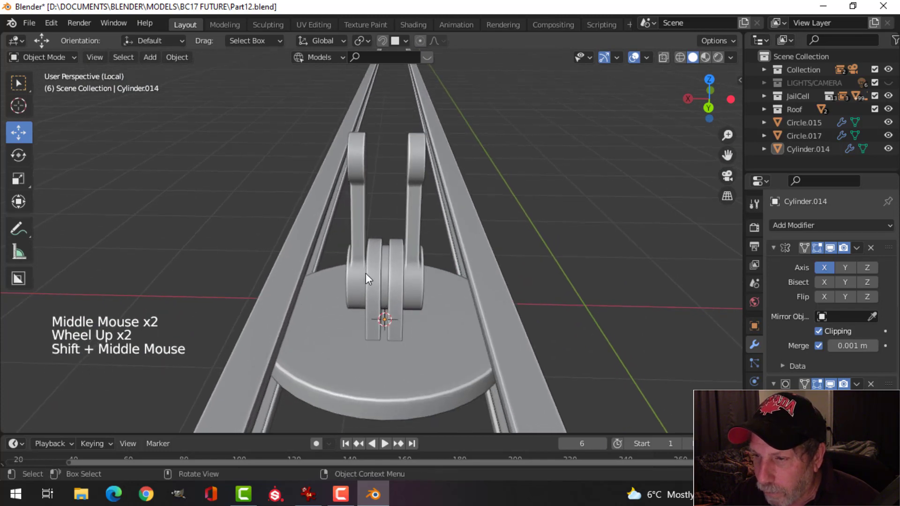
scroll(416, 247, "down", 2)
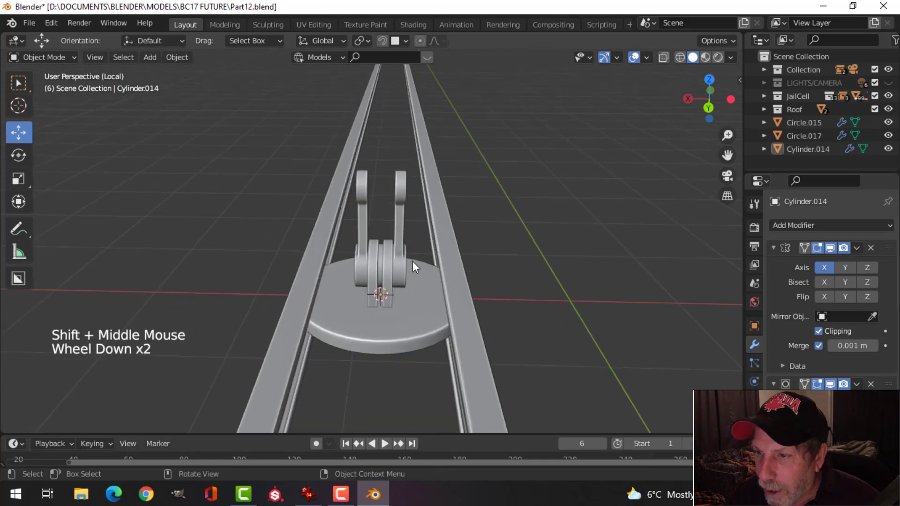
middle_click_drag(412, 261, 392, 276)
scroll(393, 260, "up", 2)
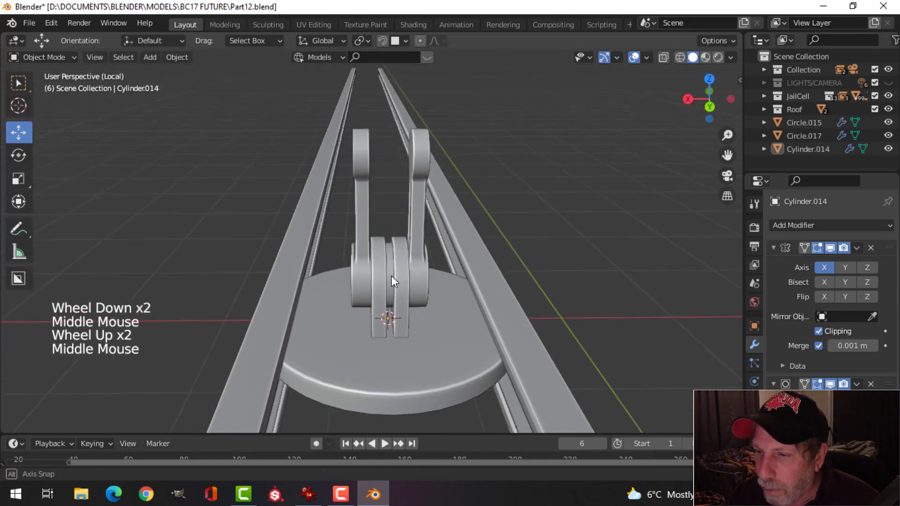
In Edit Mode, move the entire arm mesh 0.010041 m along X, away from the bracket, and return to Object Mode.
left_click(380, 281)
scroll(381, 275, "up", 2)
key("alt+a")
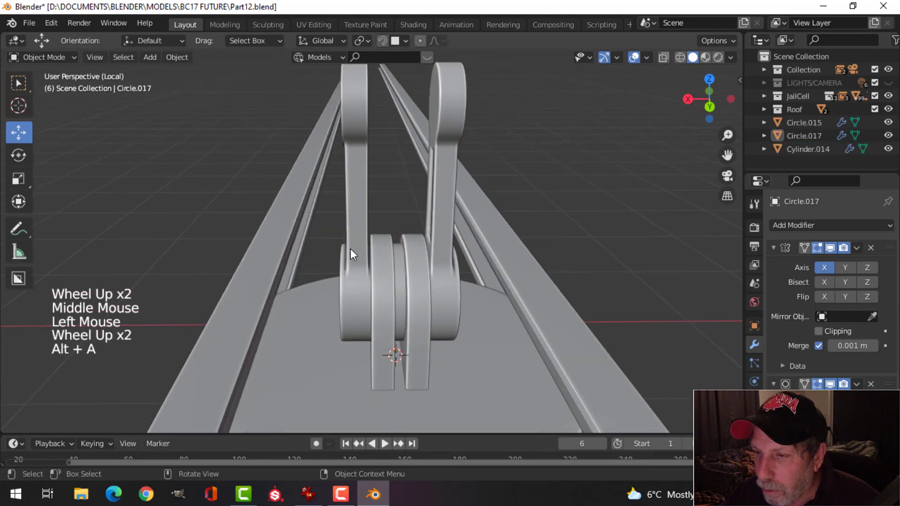
left_click(453, 296)
key("Tab")
key("a")
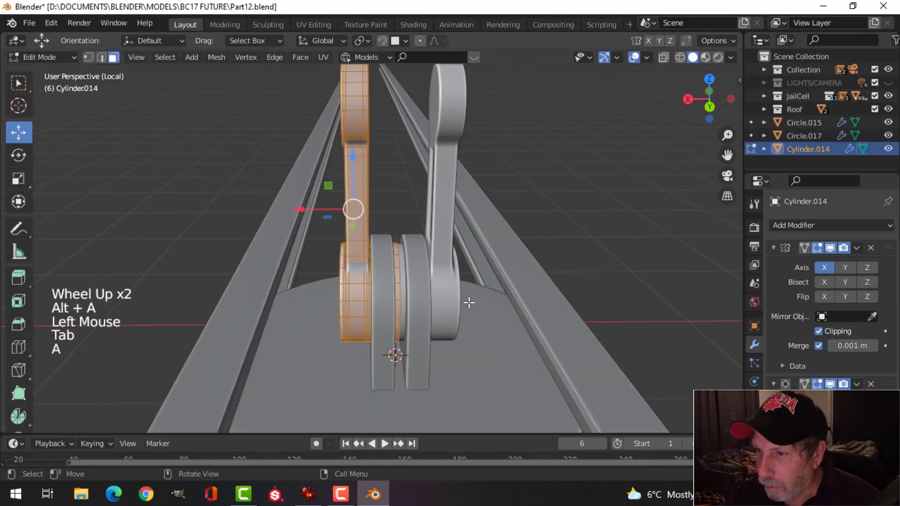
left_click_drag(295, 209, 279, 208)
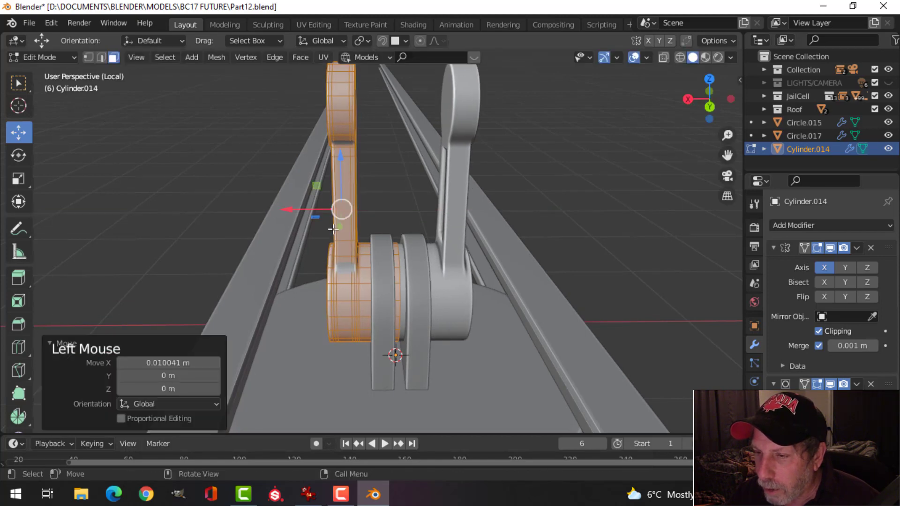
key("alt+a")
key("Tab")
key("alt+a")
In the arched bracket's Edit Mode, scale the entire plate to 1.430 along X.
left_click(384, 278)
key("Tab")
key("a")
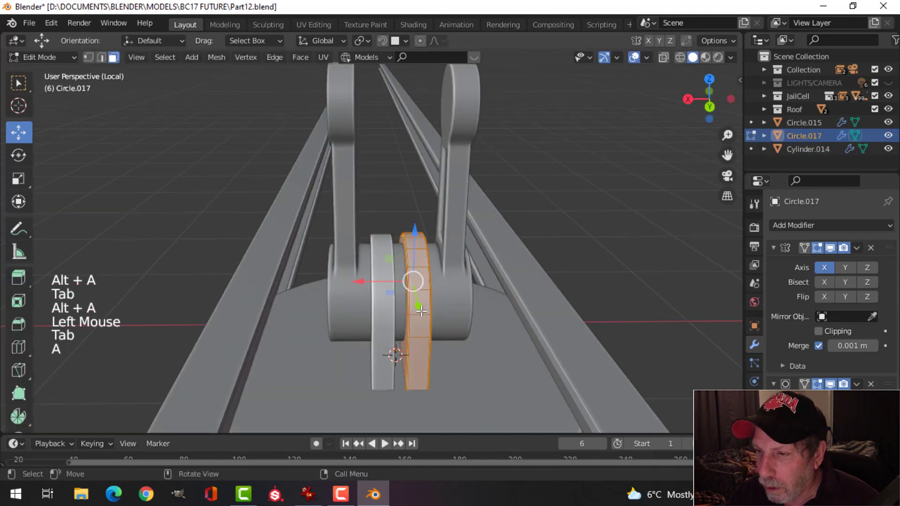
middle_click_drag(447, 313, 448, 311)
key("s")
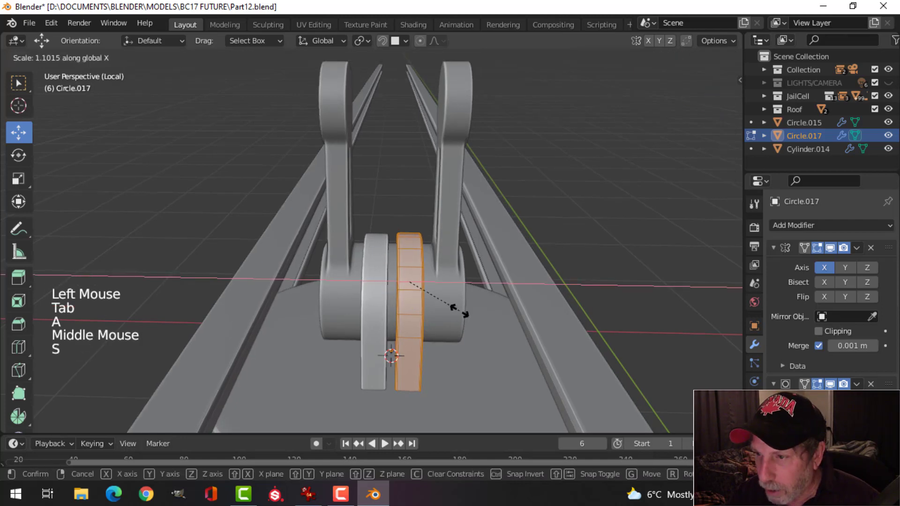
left_click(479, 311)
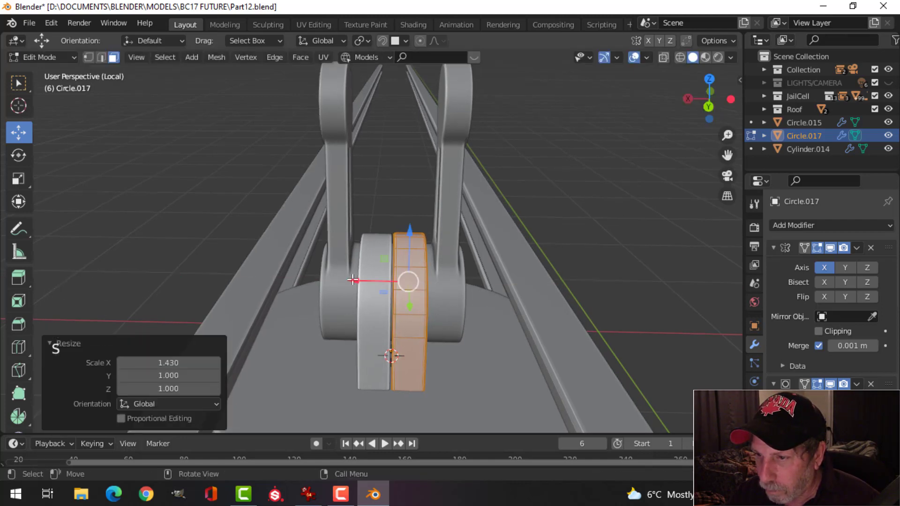
Nudge the thickened bracket plate slightly outward along X, then return to Object Mode and deselect it.
left_click_drag(352, 280, 358, 279)
key("alt+a")
key("Tab")
scroll(410, 294, "down", 3)
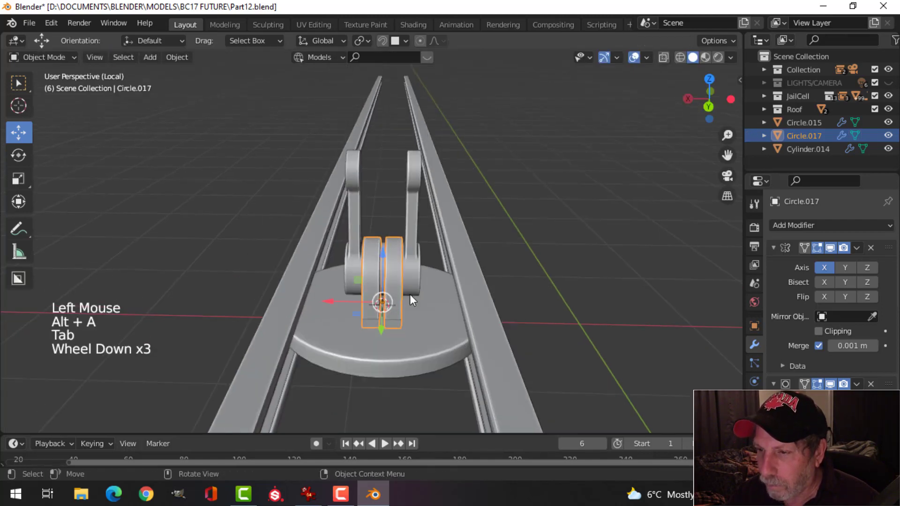
key("alt+a")
mouse_move(410, 294)
middle_mouse_down()
mouse_move(451, 268)
mouse_move(437, 301)
mouse_move(397, 279)
mouse_move(412, 290)
middle_mouse_up()
scroll(396, 279, "up", 1)
middle_click_drag(412, 291, 440, 314)
scroll(423, 294, "down", 2)
mouse_move(440, 314)
middle_mouse_down()
mouse_move(460, 334)
mouse_move(435, 311)
mouse_move(424, 319)
middle_mouse_up()
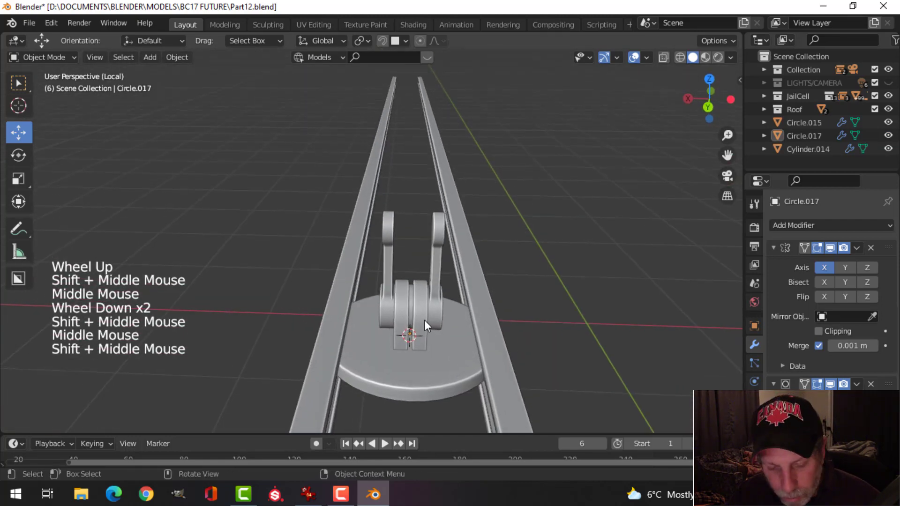
Add a cube mesh at the 3D cursor and scale it down uniformly in Edit Mode.
key("shift+a")
mouse_move(375, 185)
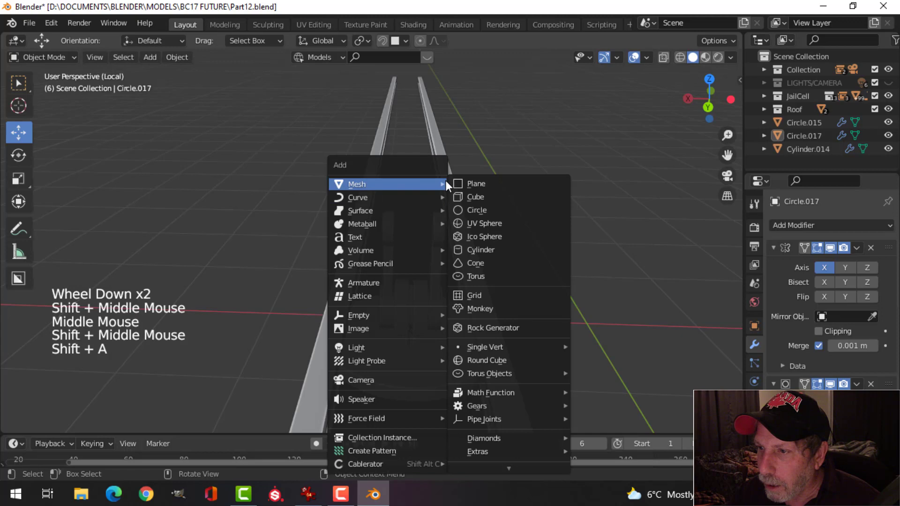
left_click(469, 196)
key("Tab")
key("s")
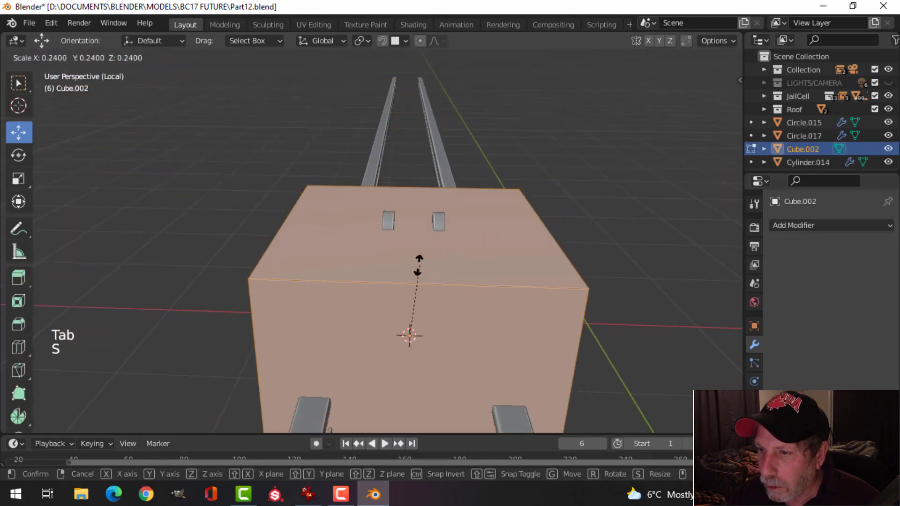
left_click(377, 307)
Raise the cube 0.20095 m, scale it uniformly to 0.386, and raise it another 0.034467 m between the upper arm ends.
left_click_drag(407, 287, 418, 197)
key("s")
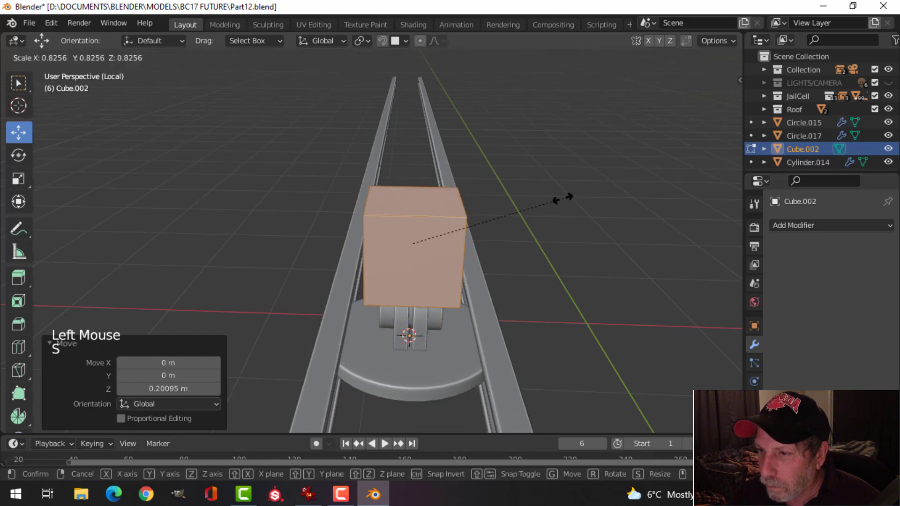
left_click(490, 223)
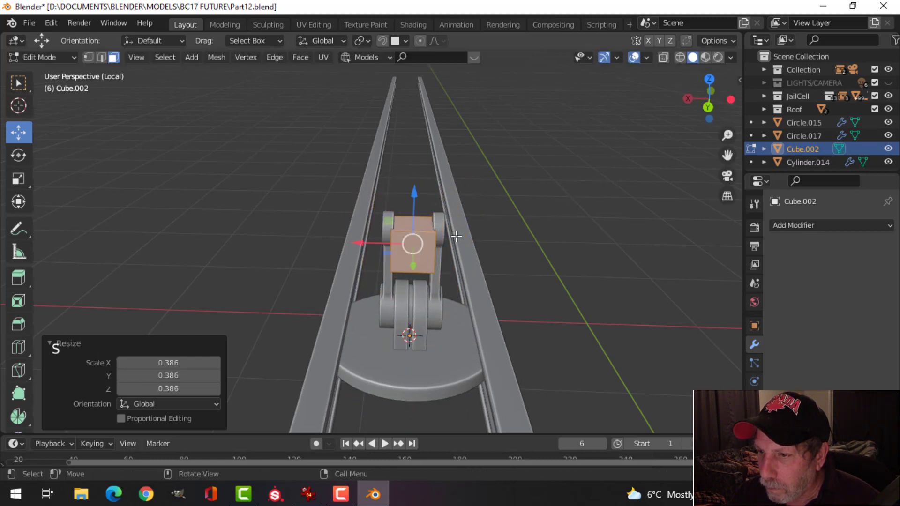
middle_click_drag(458, 233, 466, 187)
left_click_drag(466, 187, 446, 171)
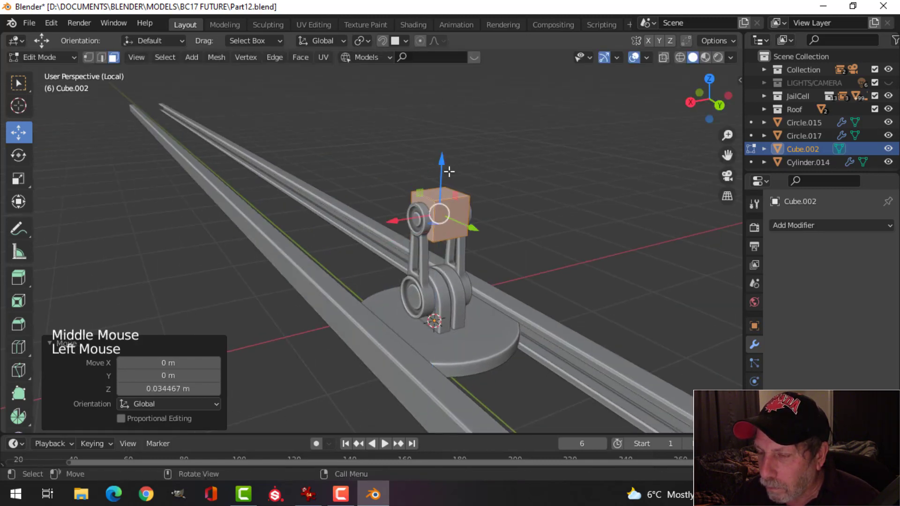
Stretch the cube along Y to over 2.5 times its length and lower it slightly over the upper pivots.
middle_click_drag(445, 171, 432, 254, "shift")
scroll(478, 253, "up", 3)
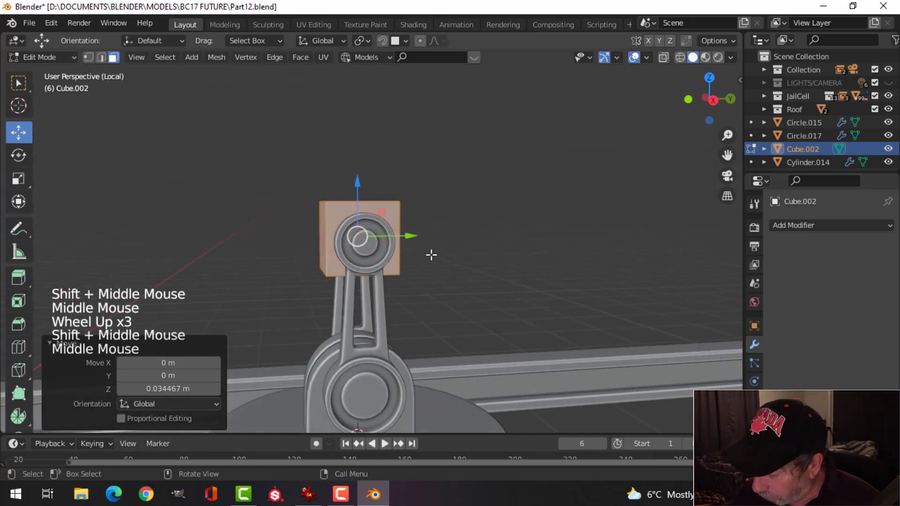
key("KP_3")
scroll(432, 254, "up", 3)
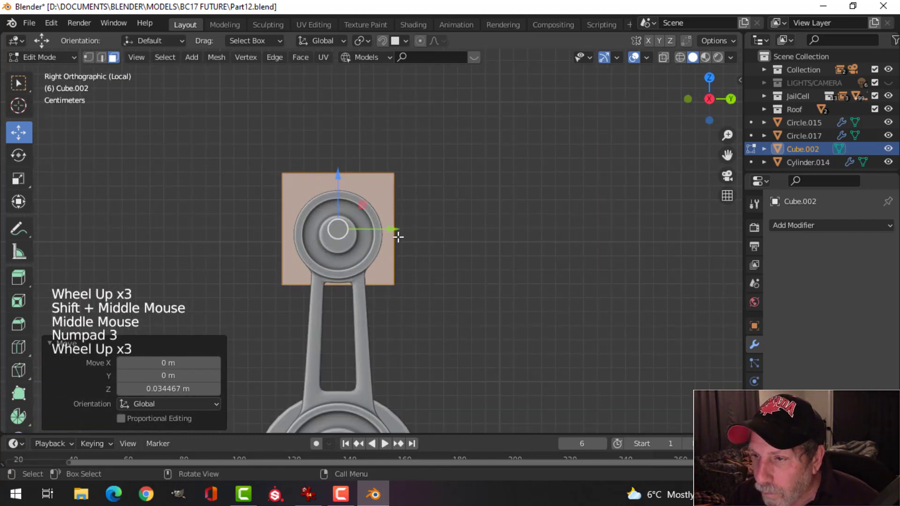
middle_click_drag(446, 248, 453, 249)
key("s")
key("y")
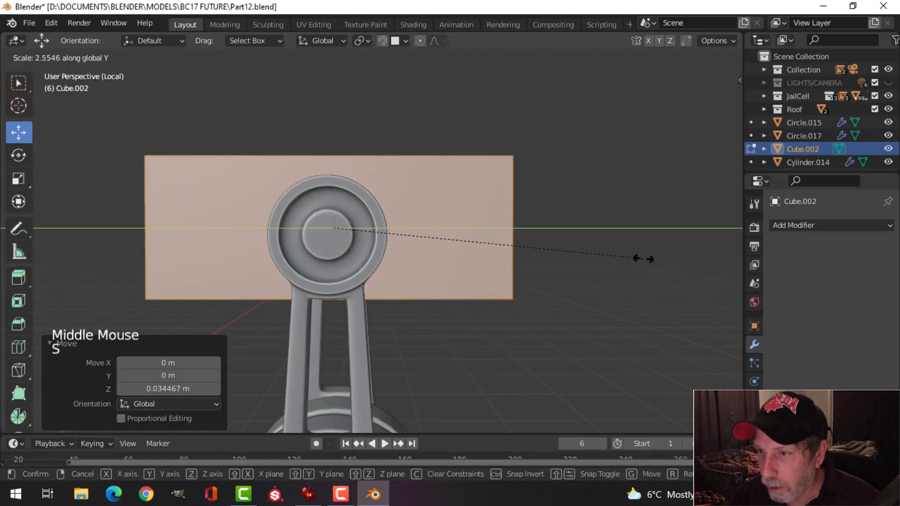
left_click(658, 256)
left_click_drag(337, 175, 335, 181)
scroll(484, 241, "down", 3)
Select the box's end face on the positive Y side and move it inward along Y to shorten that end.
middle_click_drag(483, 240, 440, 255)
key("alt+a")
left_click(412, 254)
left_click(433, 273)
left_click_drag(473, 259, 450, 263)
middle_click_drag(410, 291, 351, 288)
key("alt+a")
Select the box's opposite end face and pull it outward along negative Y to lengthen the body.
left_click(287, 283)
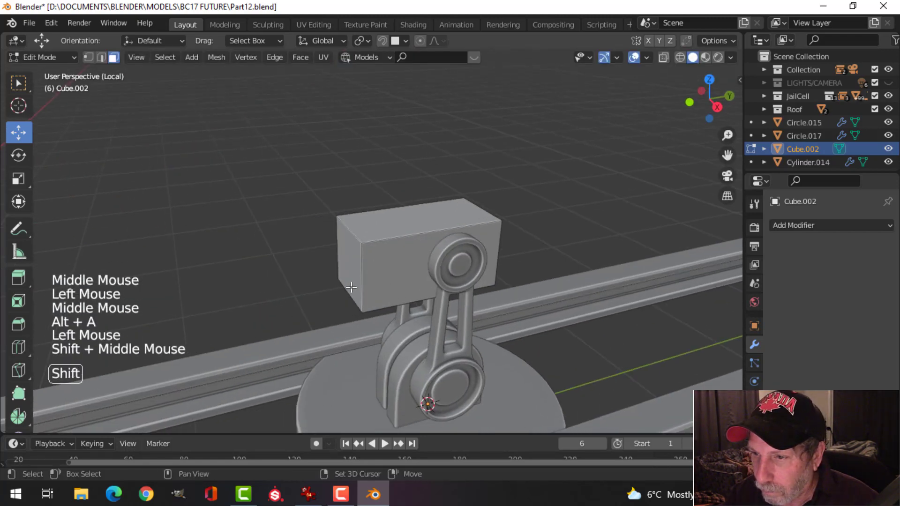
left_click(351, 287)
middle_click_drag(402, 275, 341, 261)
left_click_drag(342, 262, 241, 281)
middle_click_drag(241, 281, 478, 281)
Select the box's end face on the positive Y side, move it slightly outward along Y, and deselect it.
key("alt+a")
left_click(454, 265)
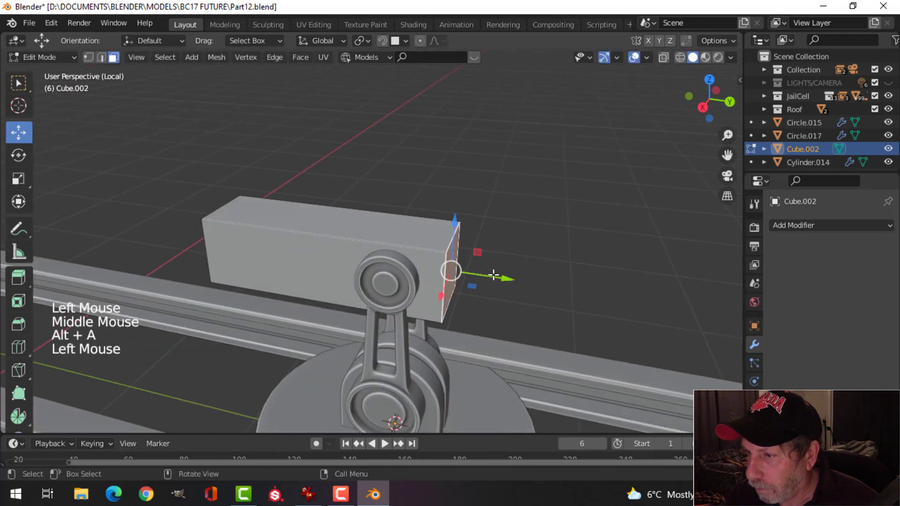
left_click_drag(494, 275, 506, 279)
middle_click_drag(506, 280, 477, 283)
key("alt+a")
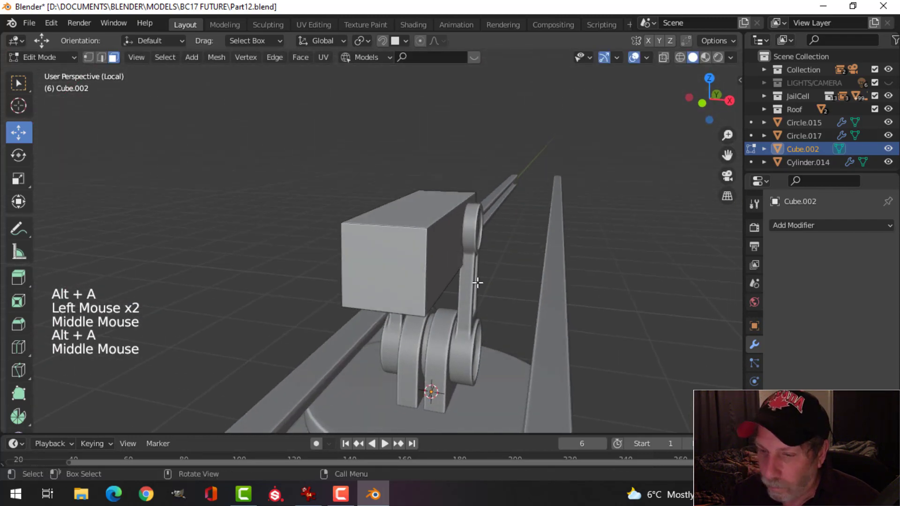
Select the box's four long edges running along Y and bevel them with a single segment.
key("2")
left_click(451, 211)
left_click(404, 207, "shift")
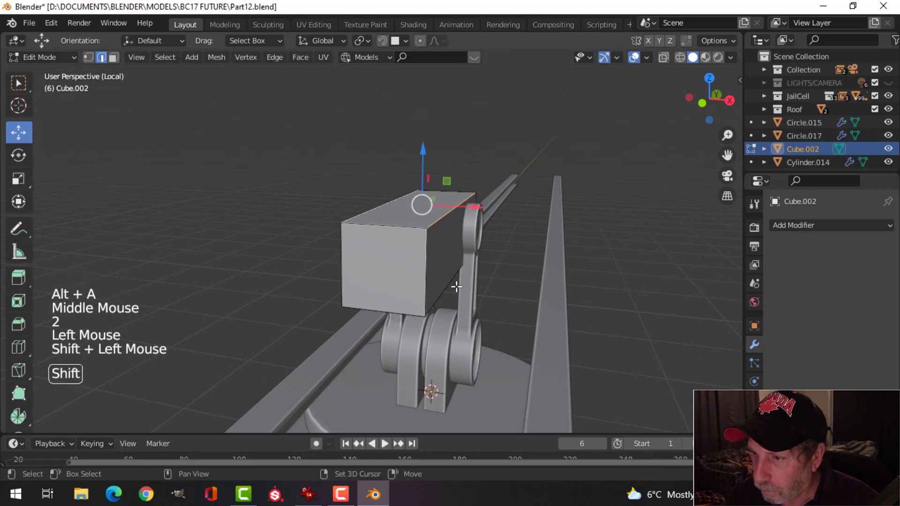
middle_click_drag(425, 327, 458, 297)
left_click(544, 297, "shift")
scroll(544, 298, "down", 2)
middle_click_drag(544, 297, 469, 314)
scroll(455, 300, "up", 1)
key("ctrl+b")
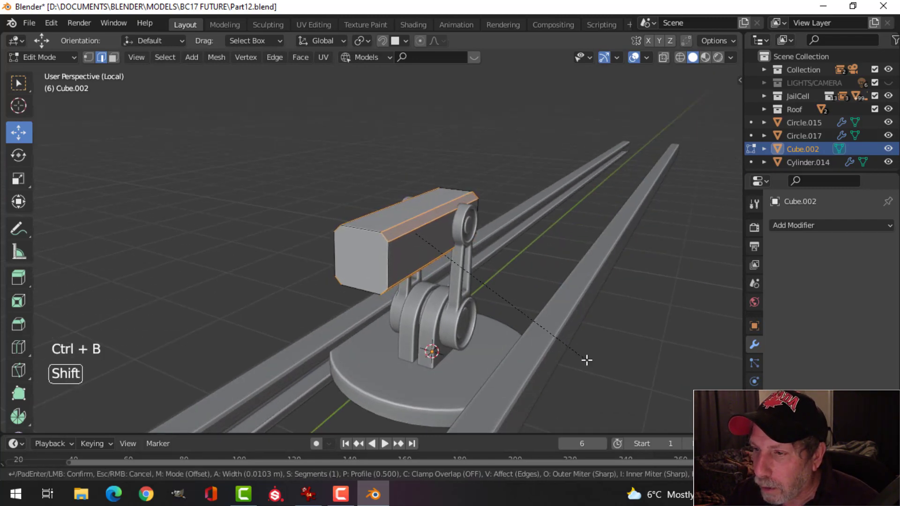
left_click(567, 331)
Select the whole body, raise it about 0.0075 m along Z and scale it by about 1.205 along Z.
middle_click_drag(566, 332, 390, 177)
key("a")
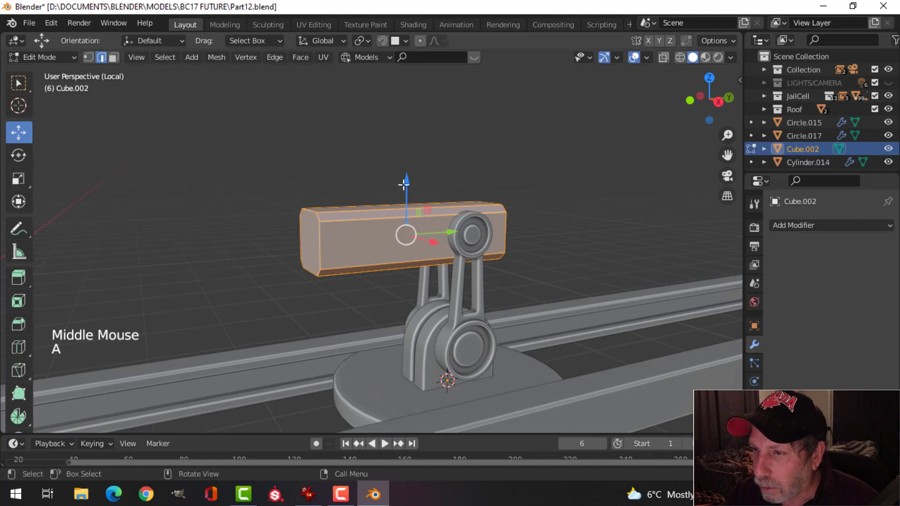
left_click_drag(404, 184, 406, 180)
middle_click_drag(538, 233, 600, 256)
key("s")
key("z")
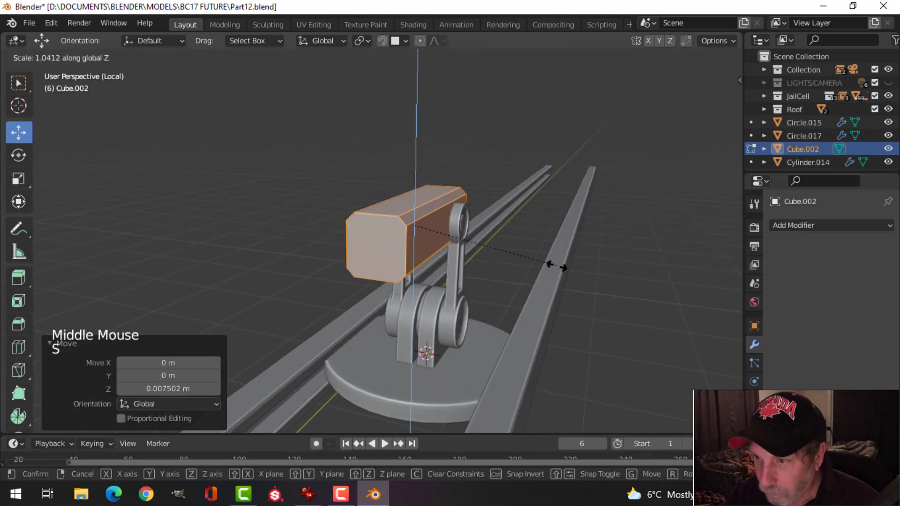
left_click(574, 285)
Lower the whole body slightly along Z, return to Object Mode and deselect everything.
middle_click_drag(574, 284, 380, 178)
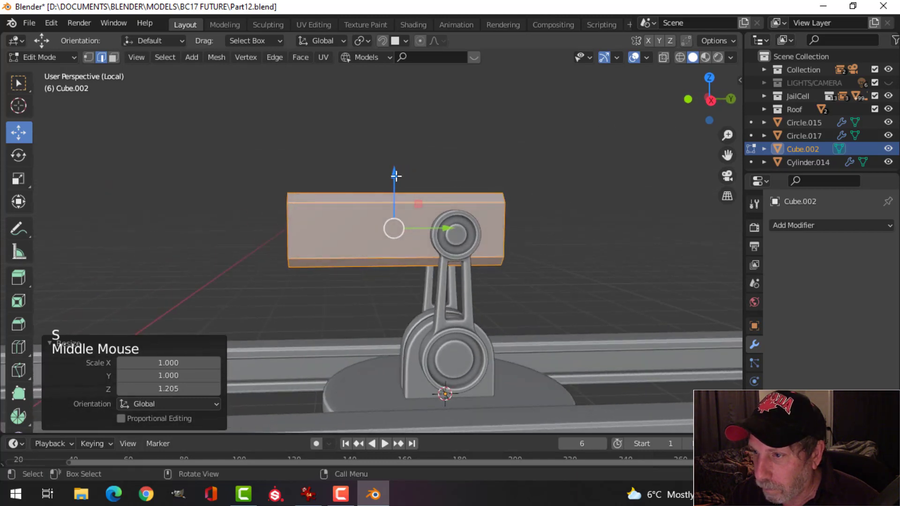
left_click_drag(397, 175, 398, 184)
middle_click_drag(398, 184, 522, 293)
key("Tab")
key("alt+a")
Select the edge loops around both end faces of the gun body, bevel them with one segment and clear the selection.
scroll(423, 286, "down", 2)
middle_click_drag(424, 285, 412, 319)
scroll(503, 291, "up", 2)
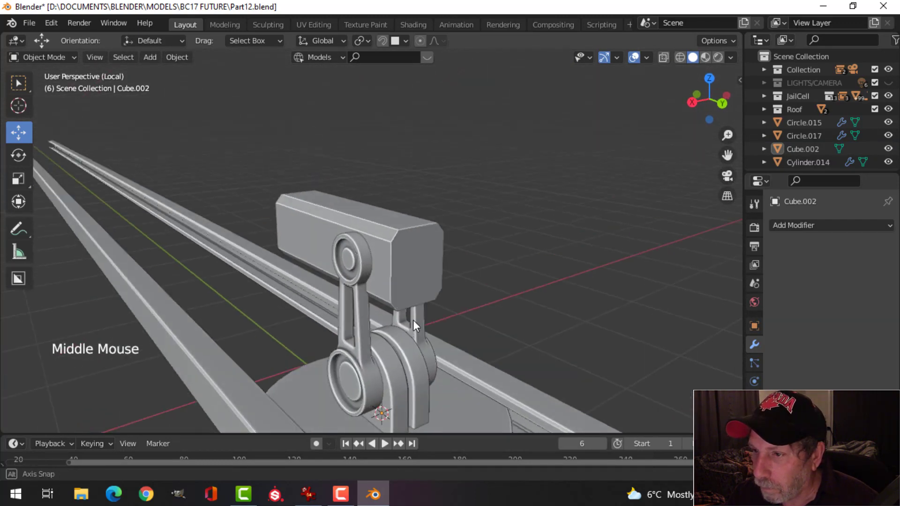
scroll(422, 266, "up", 2)
left_click(437, 264)
key("Tab")
key("alt+a")
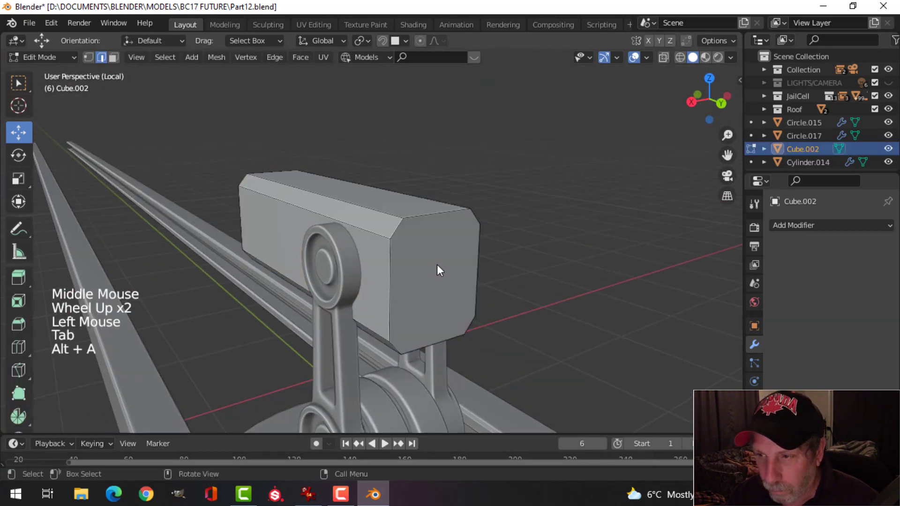
scroll(438, 267, "up", 1)
left_click(434, 235, "alt+shift")
middle_click_drag(435, 235, 504, 256, "shift")
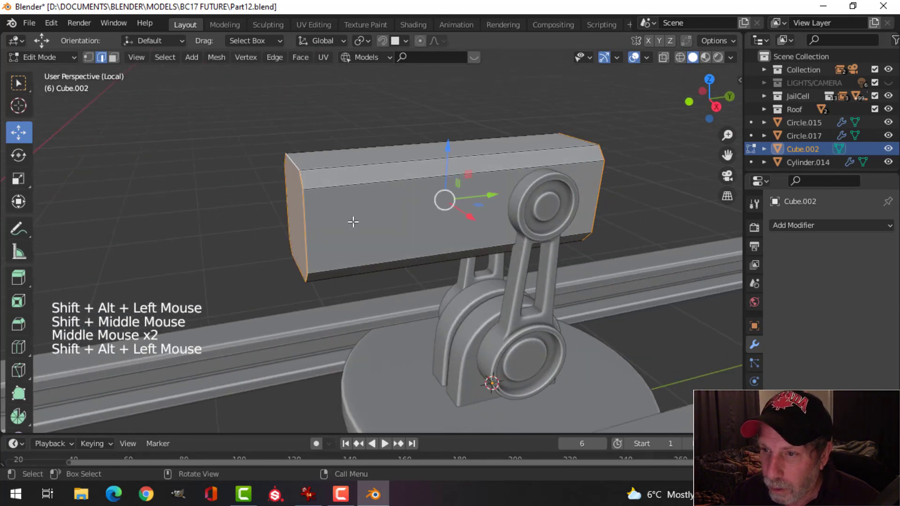
middle_click_drag(353, 222, 392, 247)
scroll(364, 235, "up", 2)
key("ctrl+b")
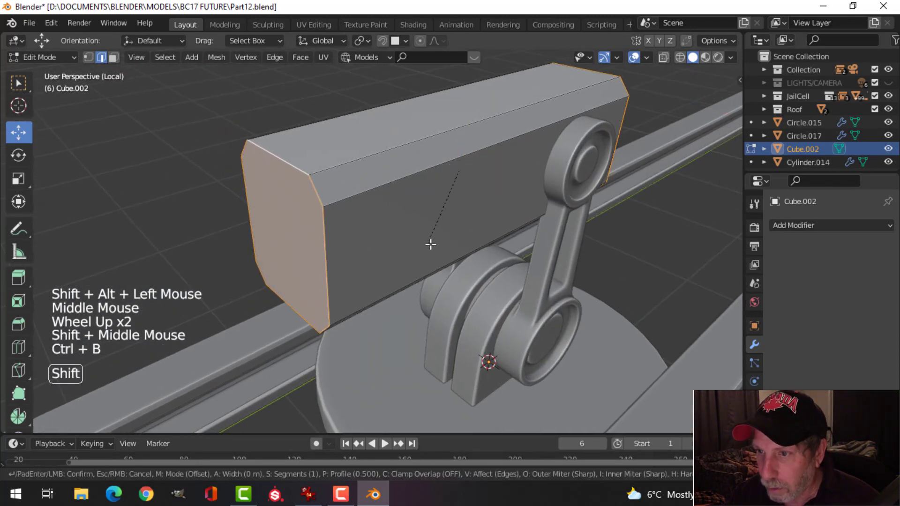
left_click(362, 286)
key("alt+a")
Inset the body's end face on the positive Y side and extrude the inner face outward about 0.006 m.
middle_click_drag(506, 249, 406, 241)
scroll(413, 242, "down", 1)
middle_click_drag(552, 261, 405, 226, "shift")
middle_click_drag(406, 226, 317, 219)
left_click(321, 182)
middle_click_drag(321, 181, 478, 207)
key("i")
key("Return")
key("e")
key("Return")
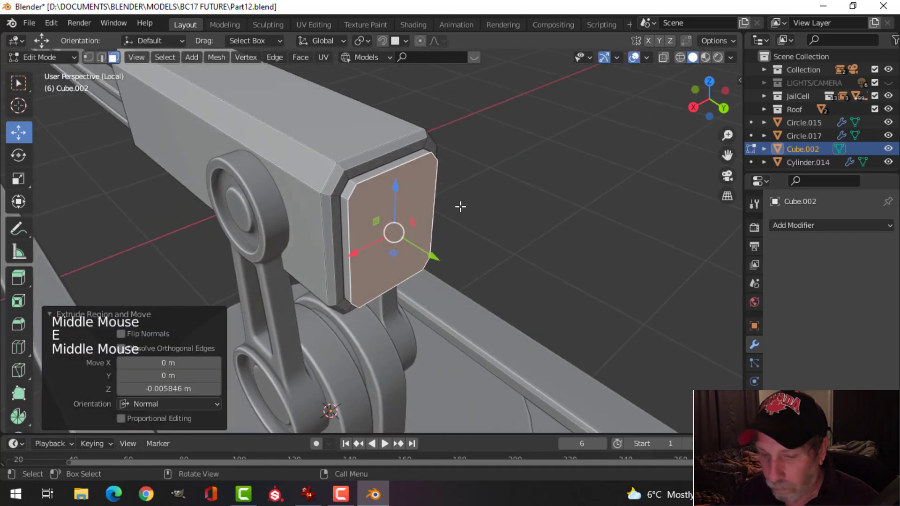
Bevel the rim of the extruded end plate by about 0.0016 m, return to Object Mode and deselect the body.
key("ctrl+b")
left_click(491, 196)
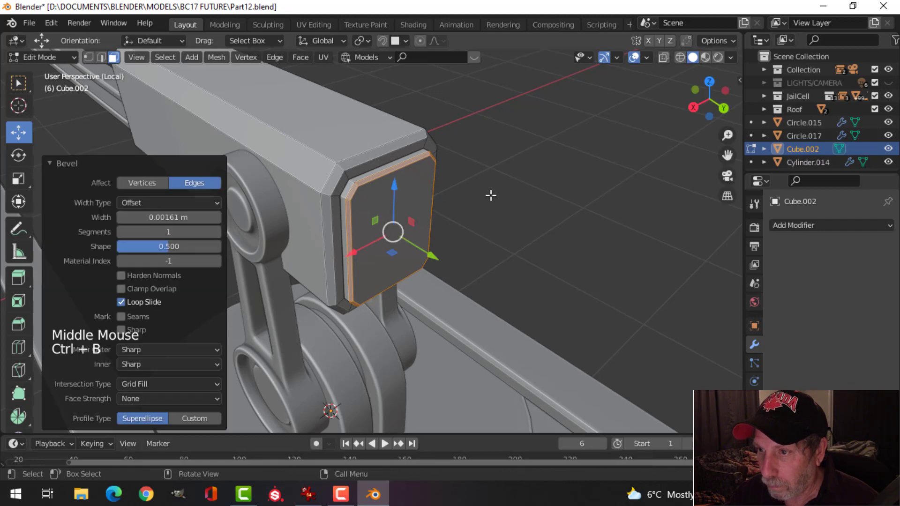
key("Tab")
scroll(491, 202, "down", 4)
key("alt+a")
middle_click_drag(490, 204, 494, 180)
scroll(399, 237, "down", 1)
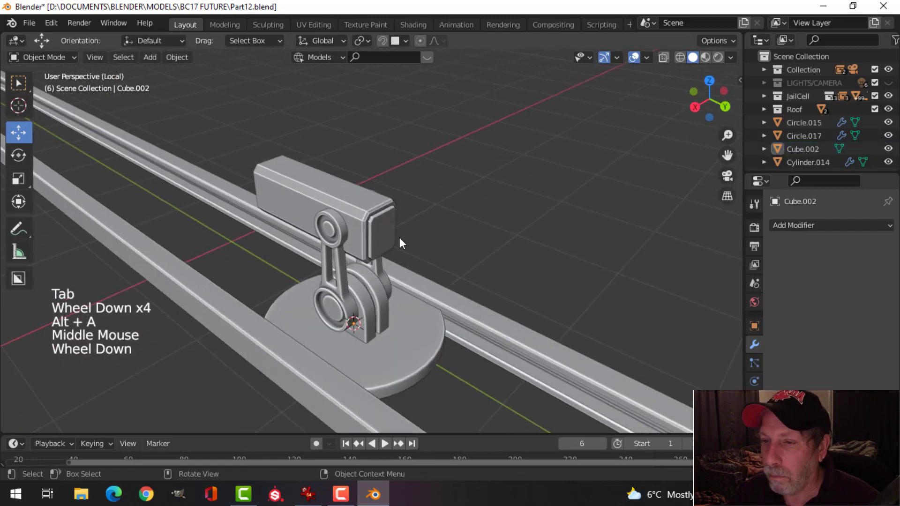
middle_click_drag(399, 237, 468, 219)
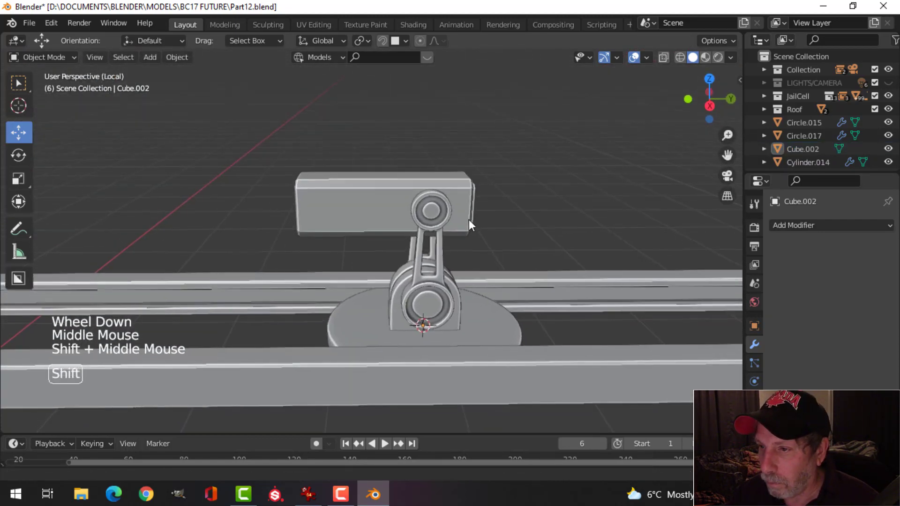
Shorten the gun body by moving its whole front end about 0.026 m inward along Y.
middle_click_drag(374, 182, 364, 244)
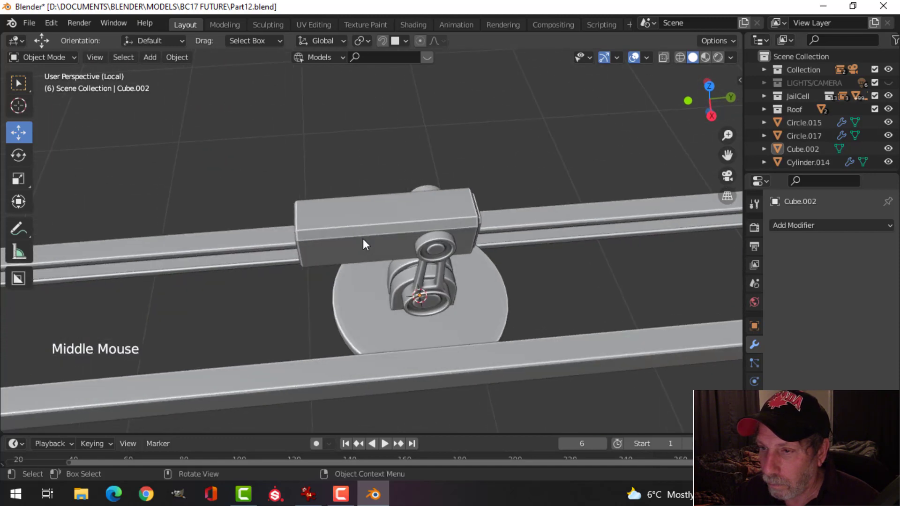
scroll(354, 217, "up", 2)
left_click(352, 213)
middle_click_drag(293, 261, 315, 211)
key("Tab")
left_click(298, 228)
key("ctrl+KP_Add")
left_click_drag(326, 201, 349, 200)
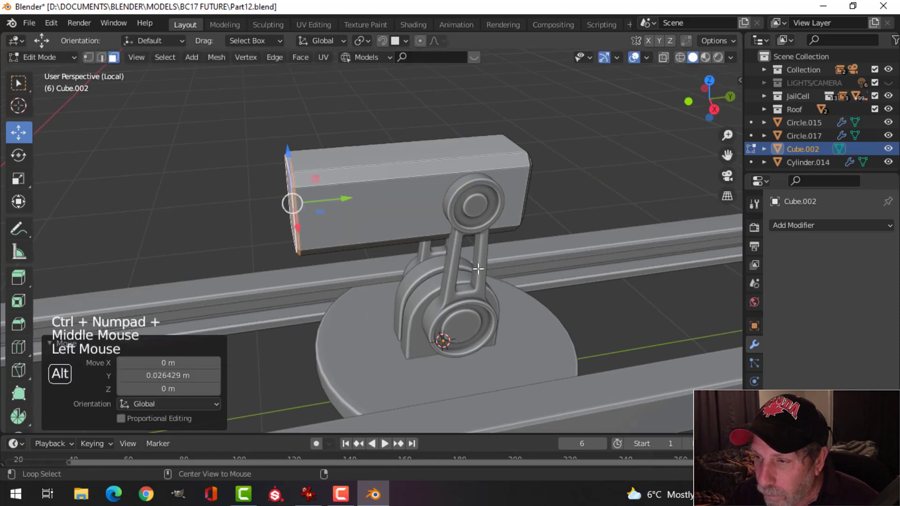
Inset the gun body's underside face and extrude it by about 0.0036 m.
key("alt+a")
middle_click_drag(349, 200, 436, 247)
left_click(403, 202)
scroll(393, 255, "up", 2)
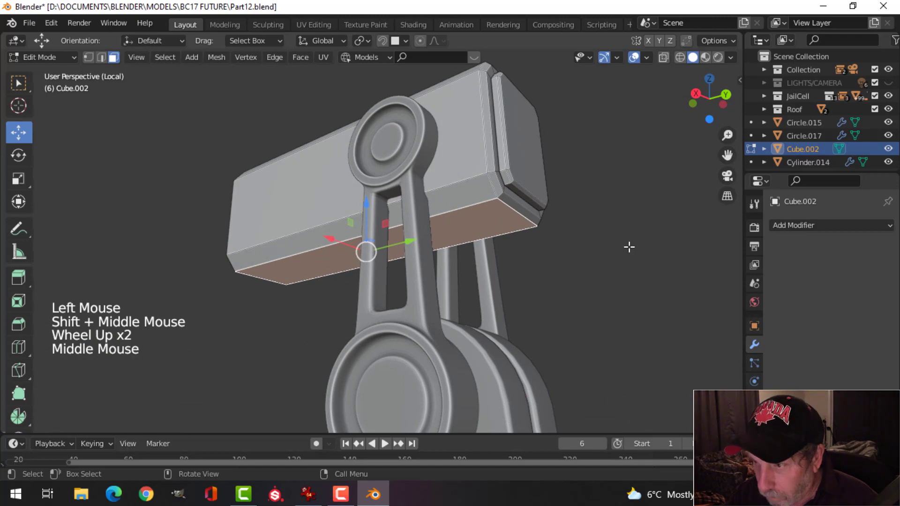
key("i")
left_click(618, 246)
middle_click_drag(617, 246, 587, 260)
key("e")
left_click(609, 281)
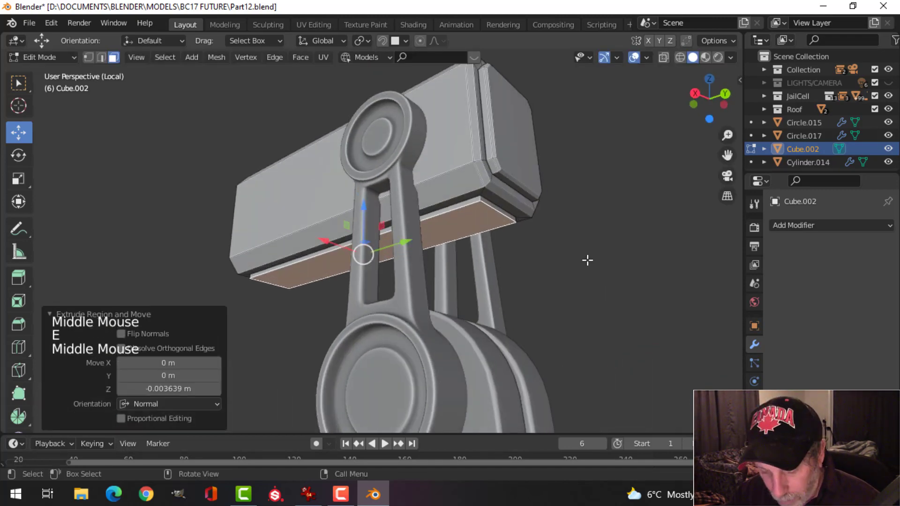
Bevel the edges of the extruded underside panel and return to Object Mode with nothing selected.
key("ctrl+b")
left_click(589, 251)
key("alt+a")
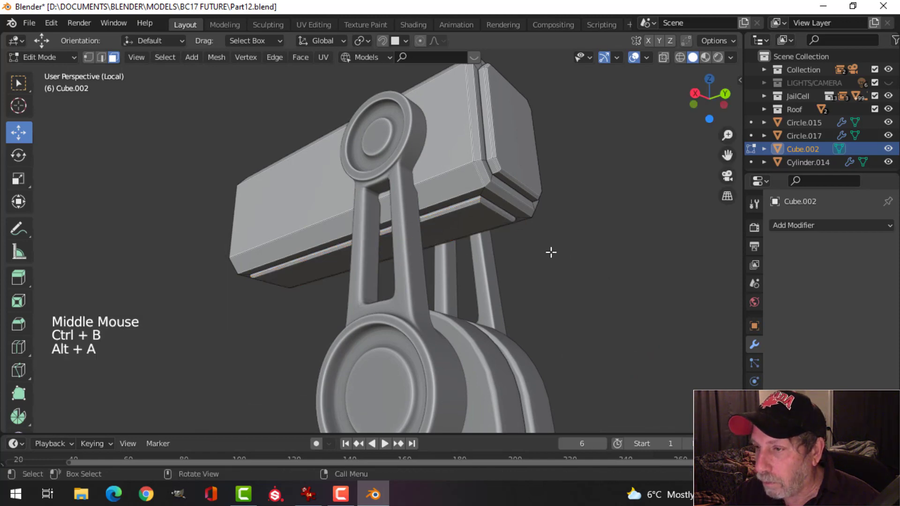
key("Tab")
scroll(551, 253, "down", 2)
key("alt+a")
middle_click_drag(552, 255, 529, 315)
scroll(508, 283, "down", 1)
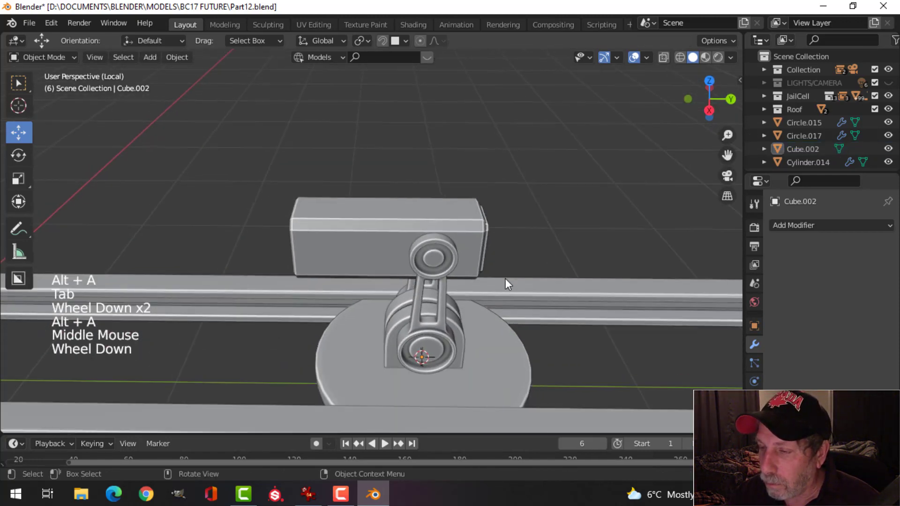
middle_click_drag(505, 279, 437, 341)
scroll(485, 301, "down", 2)
middle_click_drag(485, 301, 506, 272)
scroll(367, 276, "up", 2)
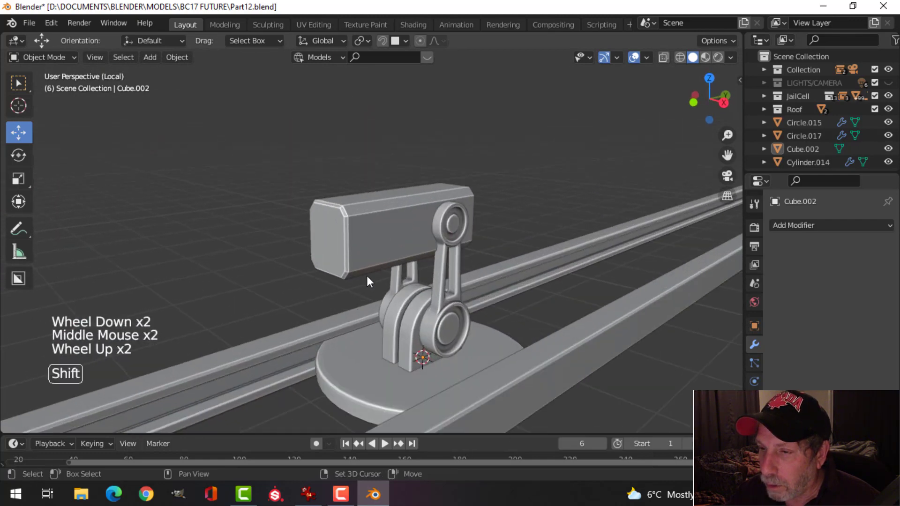
Snap the 3D cursor to the centre of the gun body's front end face.
middle_click_drag(366, 276, 452, 297, "shift")
left_click(461, 260)
key("Tab")
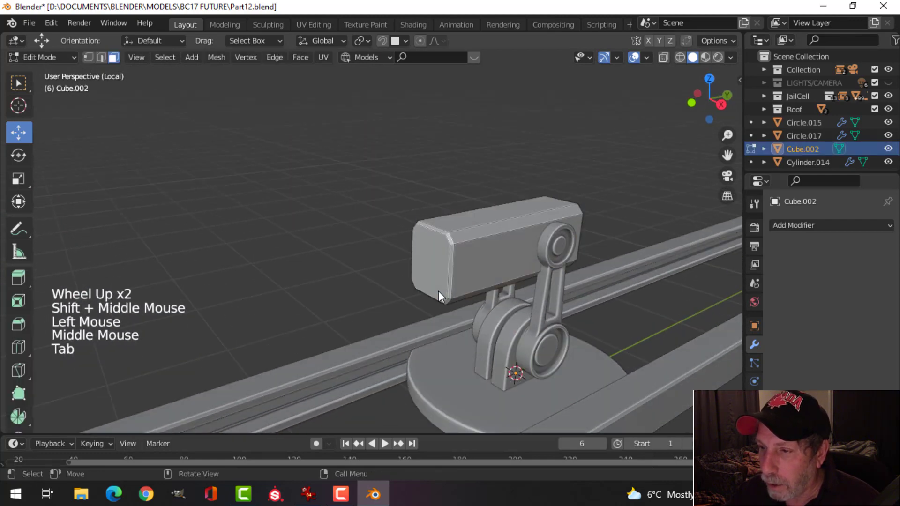
key("3")
left_click(429, 263)
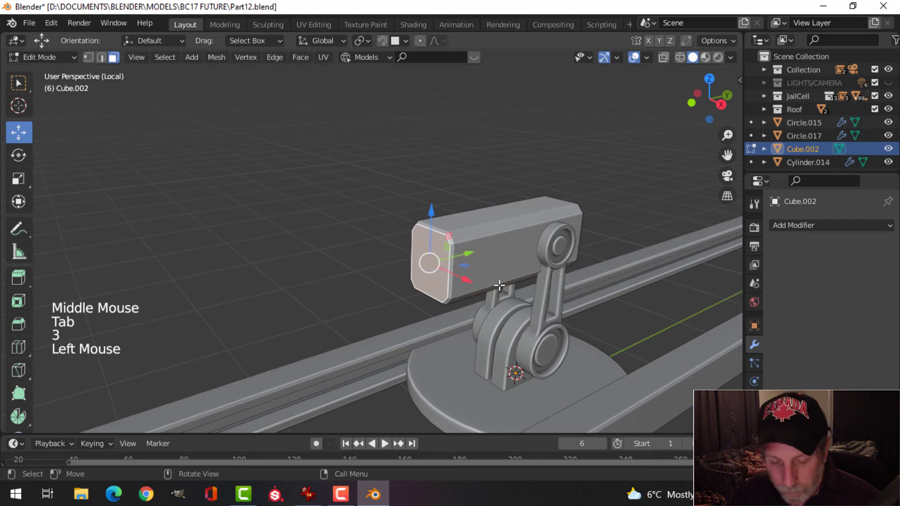
key("Tab")
middle_click_drag(485, 353, 483, 310)
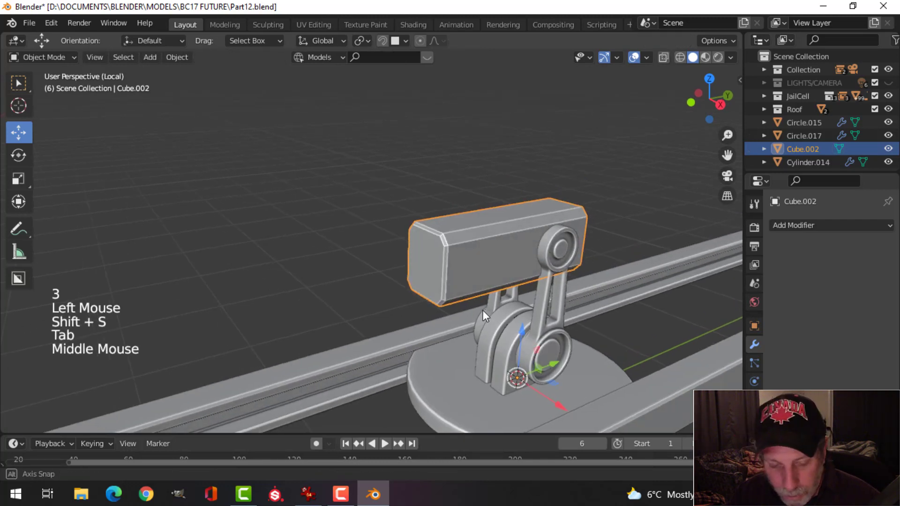
key("Tab")
key("shift+s")
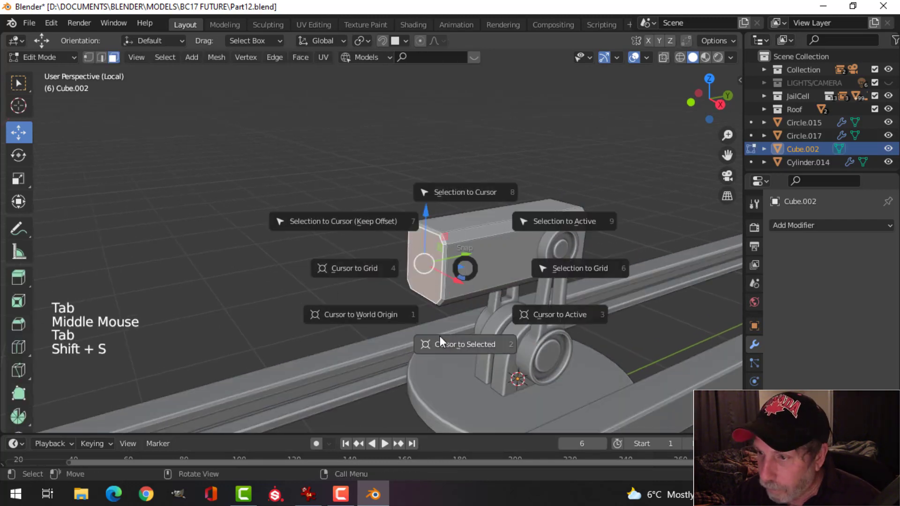
key("Tab")
middle_click_drag(465, 322, 518, 323)
Add a cylinder mesh at the 3D cursor and scale it uniformly to 0.045 in Edit Mode.
key("shift+a")
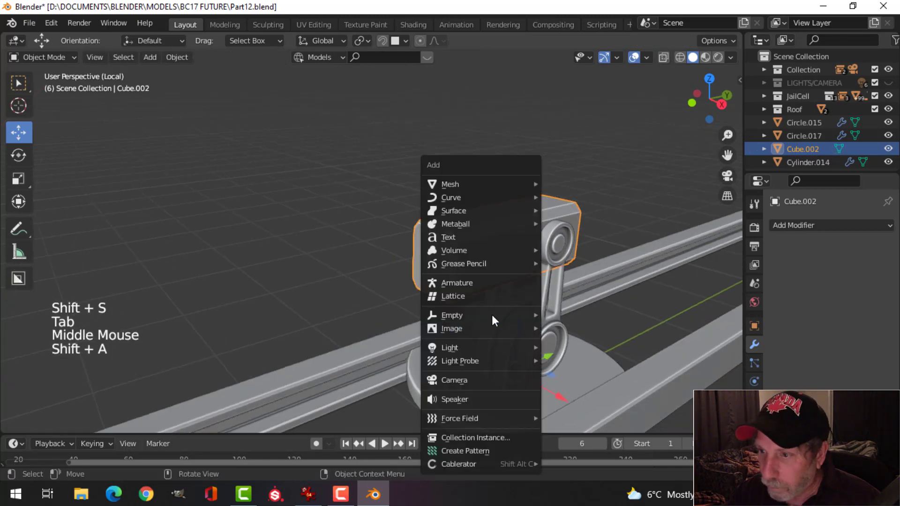
mouse_move(505, 188)
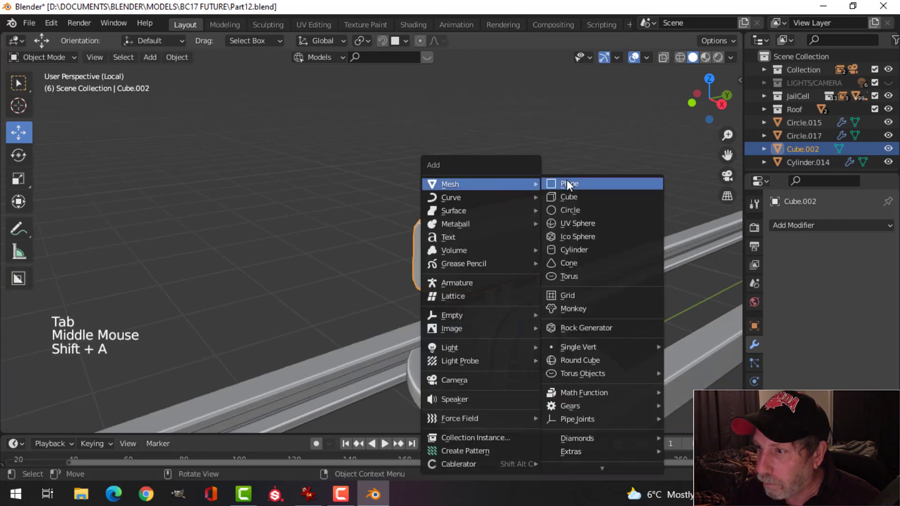
left_click(583, 246)
scroll(609, 295, "down", 3)
key("Tab")
scroll(656, 286, "down", 2)
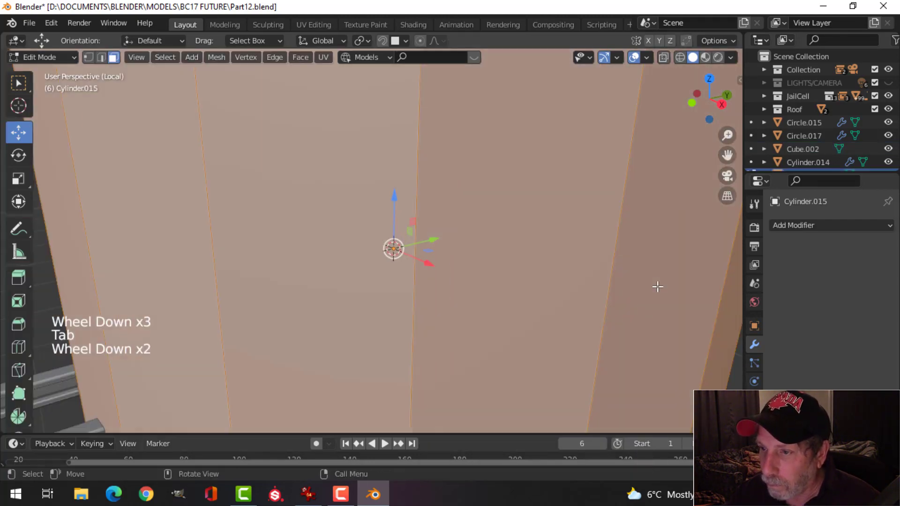
key("s")
left_click(399, 259)
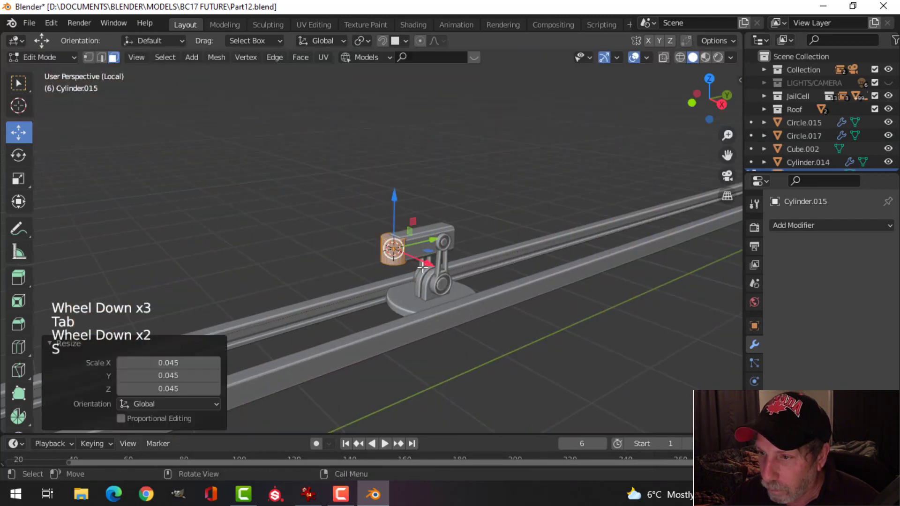
Rotate the cylinder 90° about the X axis and scale it down to fit within the body's front face.
scroll(511, 281, "up", 4)
middle_click_drag(488, 282, 511, 280)
key("r")
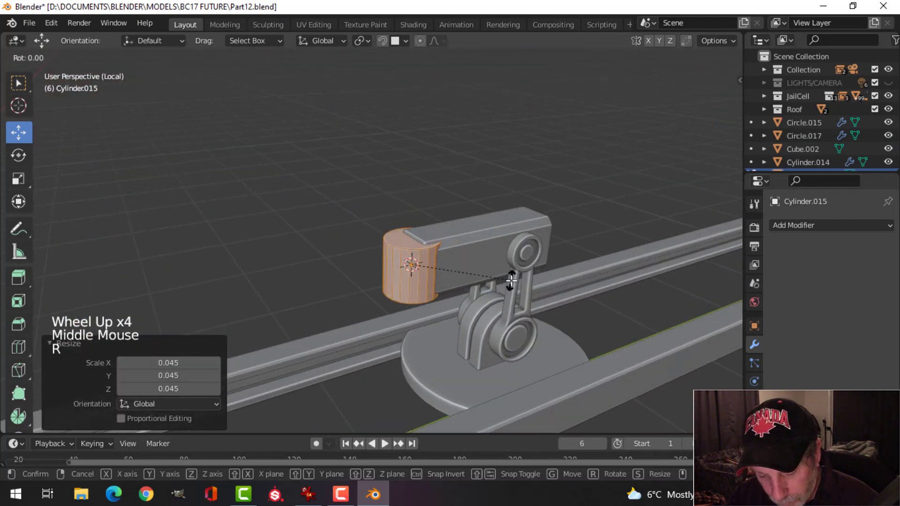
key("x")
key("0")
key("Return")
key("s")
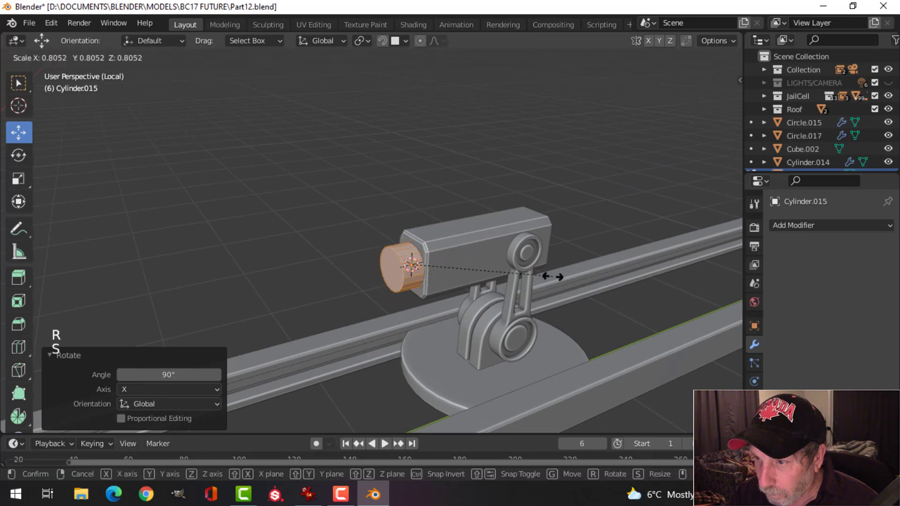
left_click(552, 275)
key("s")
left_click(523, 274)
Slide the cylinder forward along Y out of the body and delete its rear cap face.
middle_click_drag(523, 275, 452, 285)
scroll(451, 285, "up", 2)
left_click_drag(466, 281, 428, 294)
middle_click_drag(427, 294, 334, 303)
left_click(284, 289)
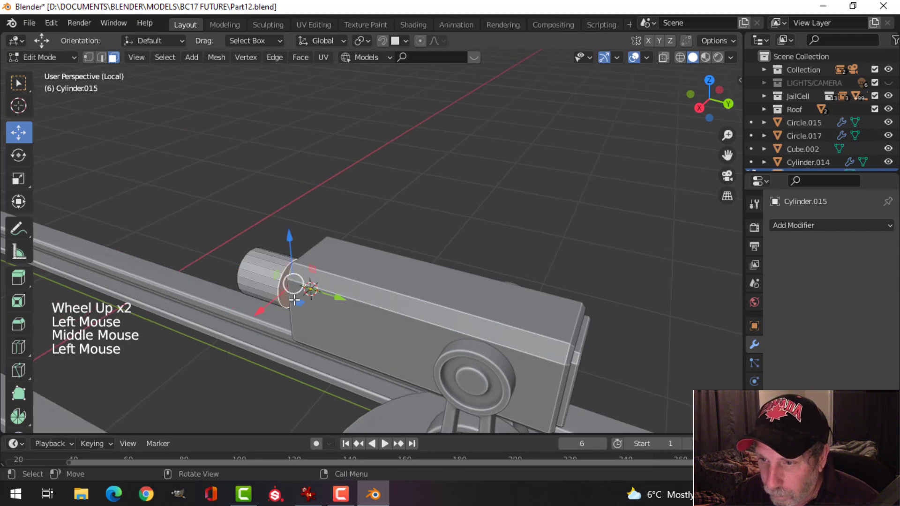
key("x")
left_click(254, 252)
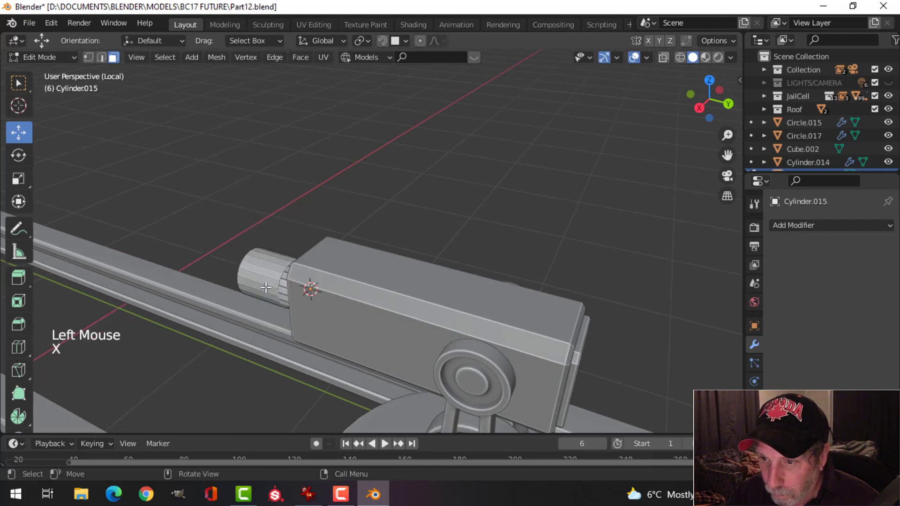
Slide the whole cylinder back along Y so its open end sits in the gun body.
key("a")
middle_click_drag(328, 300, 383, 320)
left_click_drag(398, 307, 427, 306)
Lengthen the cylinder by moving its front cap face about 0.044 m forward along Y.
middle_click_drag(427, 306, 384, 300)
key("alt+a")
left_click(375, 303)
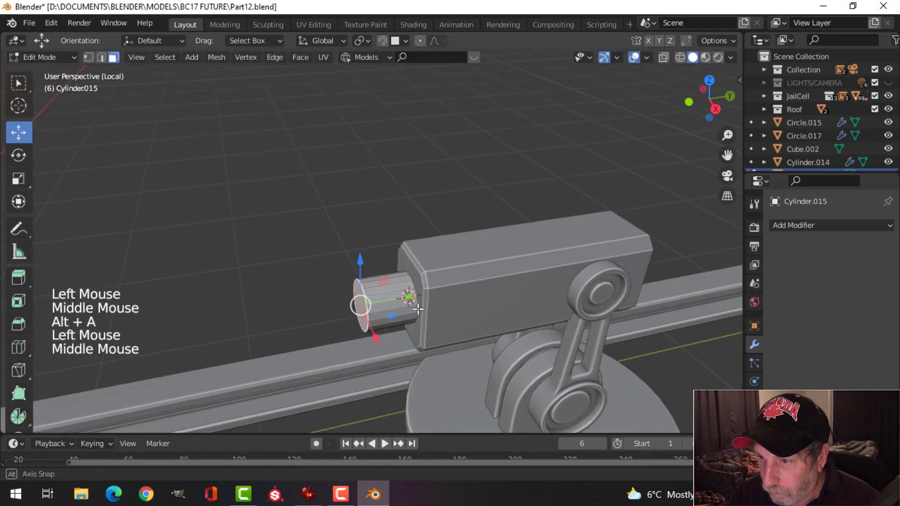
left_click(360, 307)
left_click_drag(409, 297, 370, 300)
Inset the cylinder's front cap face by about 0.0066 m.
middle_click_drag(370, 301, 408, 291)
scroll(469, 282, "up", 2)
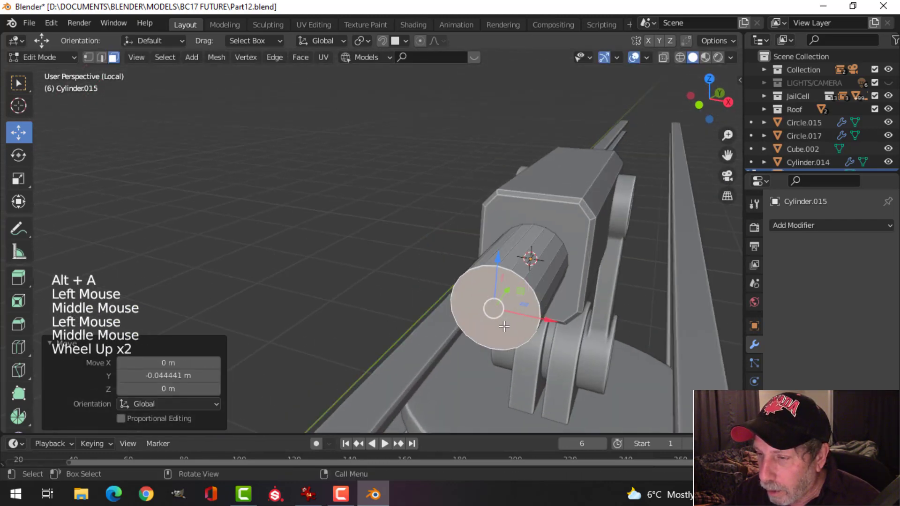
middle_click_drag(469, 281, 445, 241, "shift")
key("alt+a")
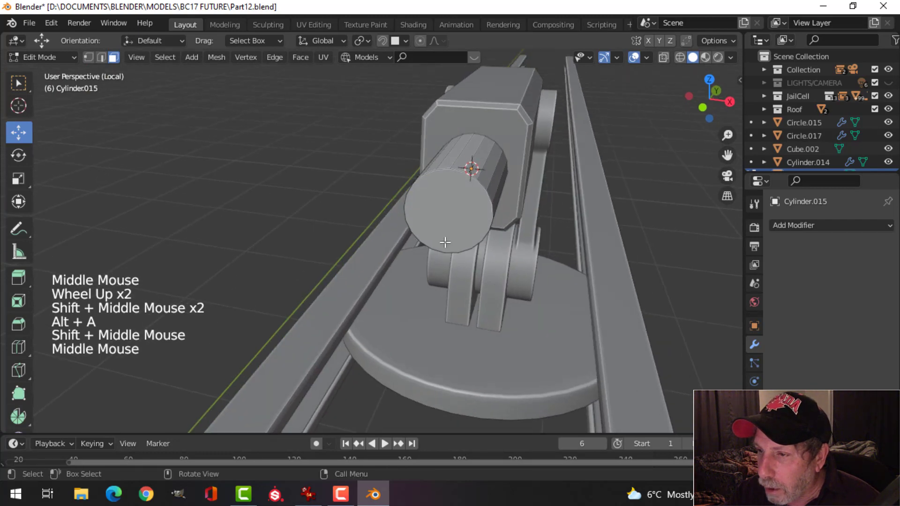
left_click(445, 241)
key("i")
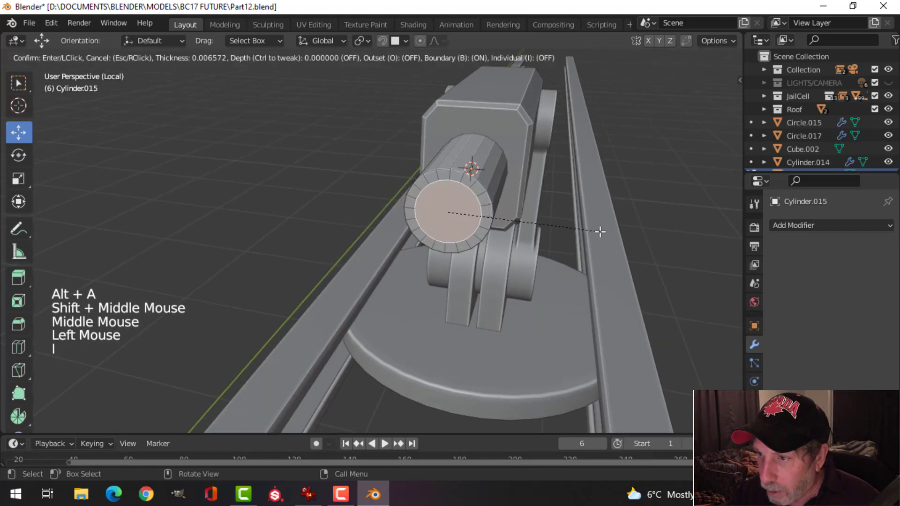
left_click(600, 232)
middle_click_drag(599, 231, 478, 257)
scroll(398, 257, "down", 2)
middle_click_drag(398, 257, 471, 272, "shift")
scroll(441, 275, "up", 1)
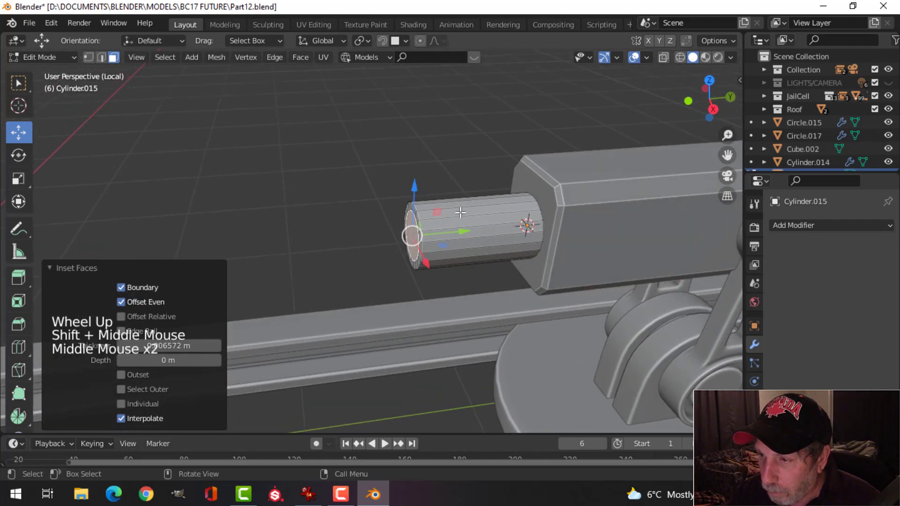
Extrude the inset face forward along Y about 0.18 m and extend it another 0.023 m as the barrel.
key("e")
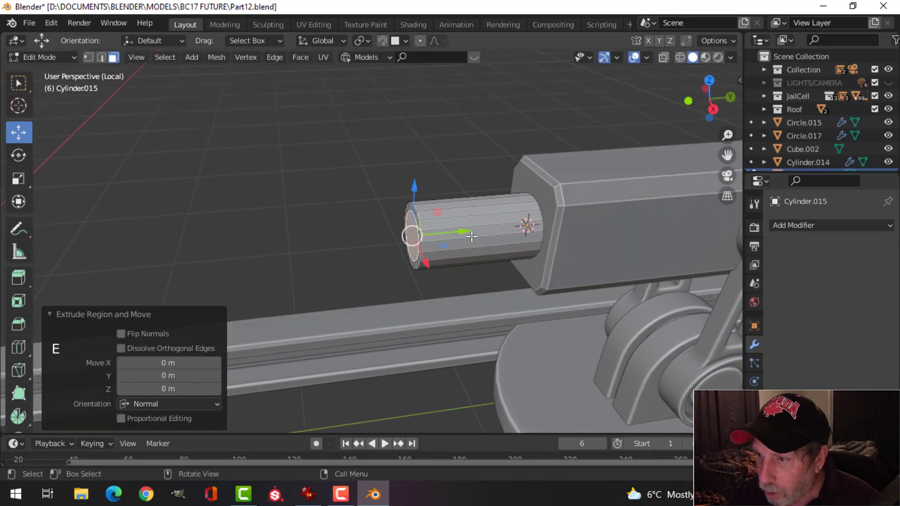
left_click(295, 250)
scroll(295, 250, "down", 3)
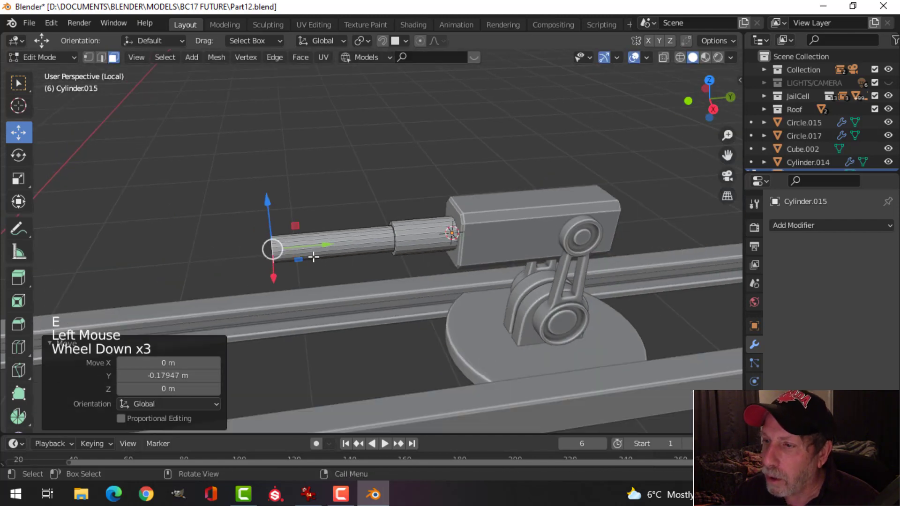
left_click_drag(326, 245, 309, 248)
scroll(311, 255, "up", 2)
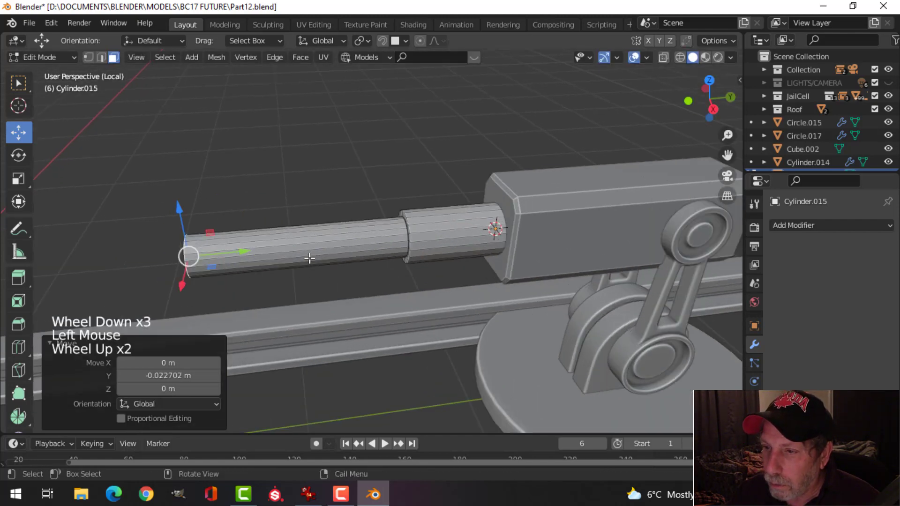
Extrude and widen the barrel's end face, then extrude it forward about 0.028 m along Y as a muzzle collar.
middle_click_drag(312, 257, 346, 258, "shift")
middle_click_drag(346, 257, 398, 257)
scroll(407, 258, "up", 1)
key("e")
key("s")
left_click(449, 255)
key("e")
left_click(318, 220)
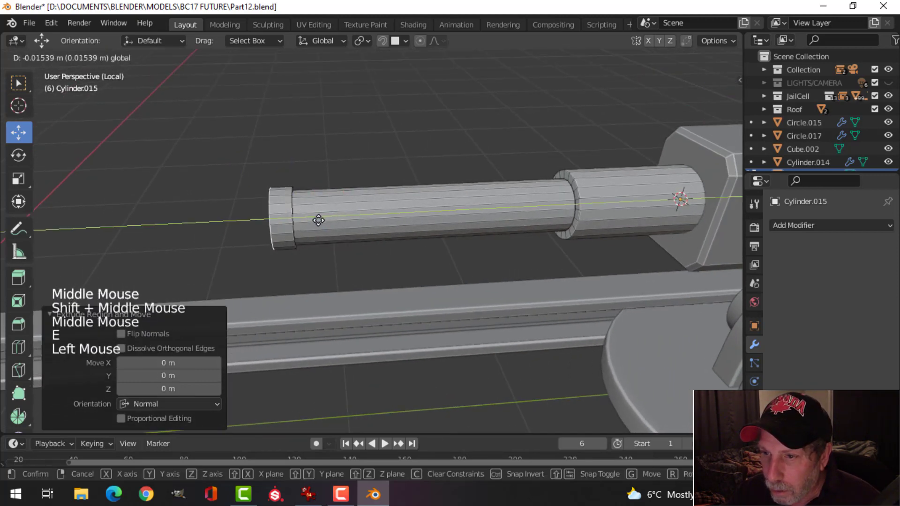
left_click_drag(303, 223, 303, 224)
Delete the muzzle collar's end face to open the barrel.
middle_click_drag(303, 223, 417, 251)
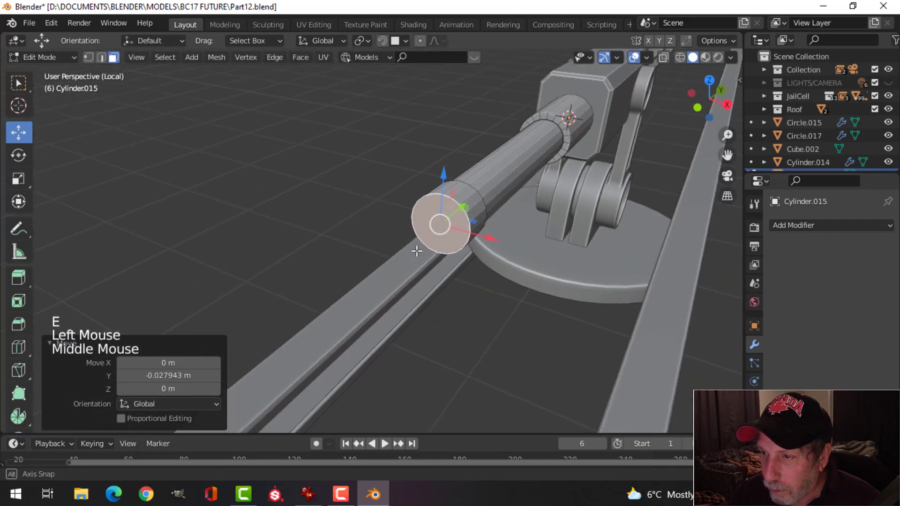
key("x")
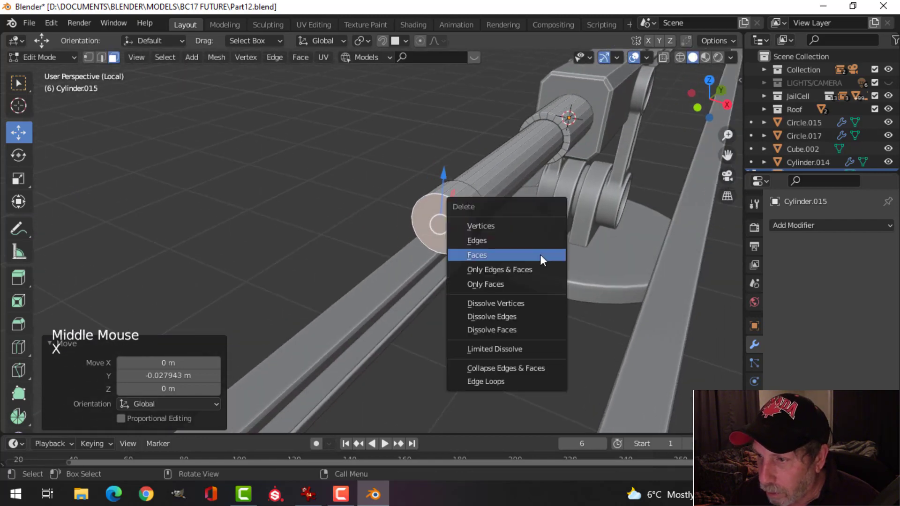
key("Escape")
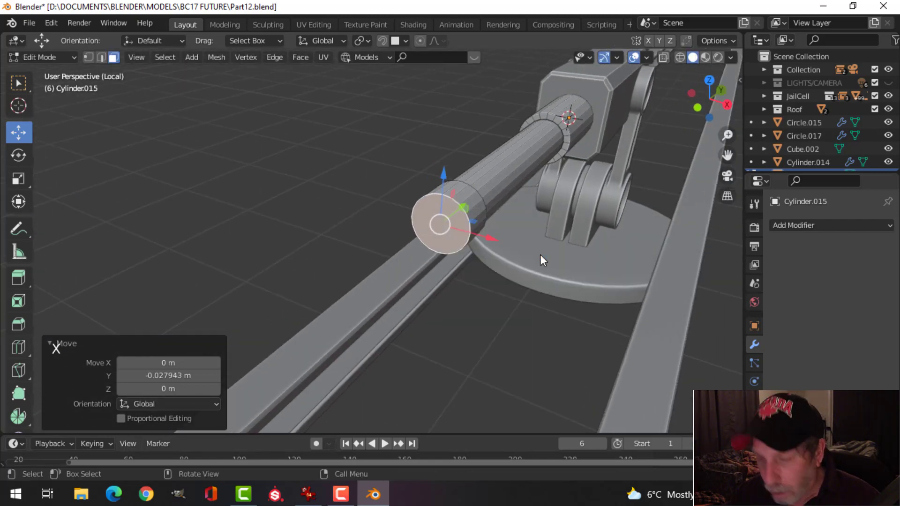
key("x")
left_click(540, 257)
scroll(541, 262, "down", 1)
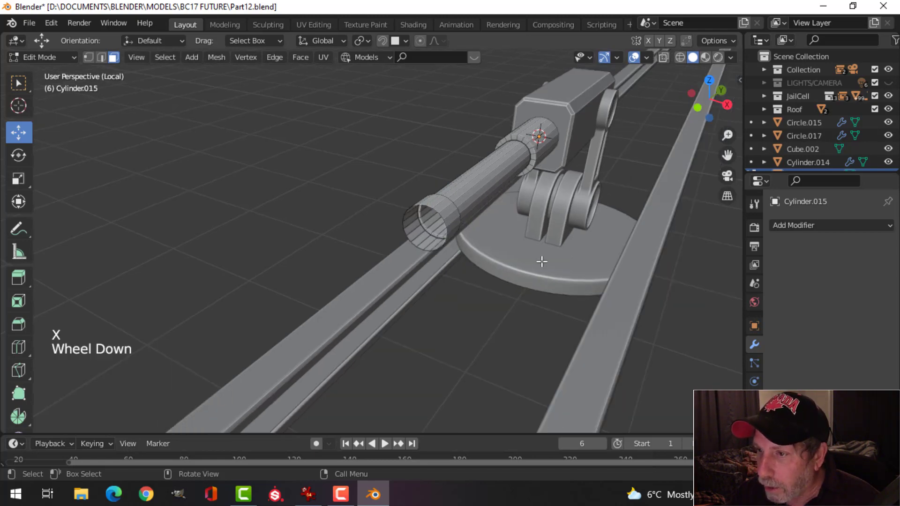
Bevel the rear outer edge loop of the muzzle collar and the front outer edge loop of the thick rear sleeve.
middle_click_drag(541, 261, 490, 259)
key("Tab")
middle_click_drag(562, 246, 520, 255, "shift")
middle_click_drag(520, 256, 498, 275)
scroll(477, 264, "up", 1)
scroll(345, 279, "up", 2)
middle_click_drag(273, 274, 317, 260, "shift")
key("Tab")
scroll(314, 259, "up", 2)
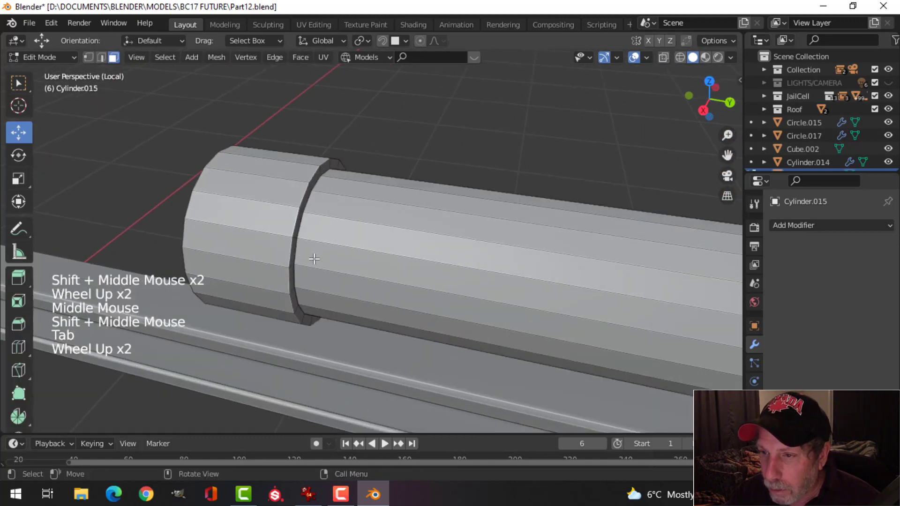
key("2")
left_click(314, 200, "alt+shift")
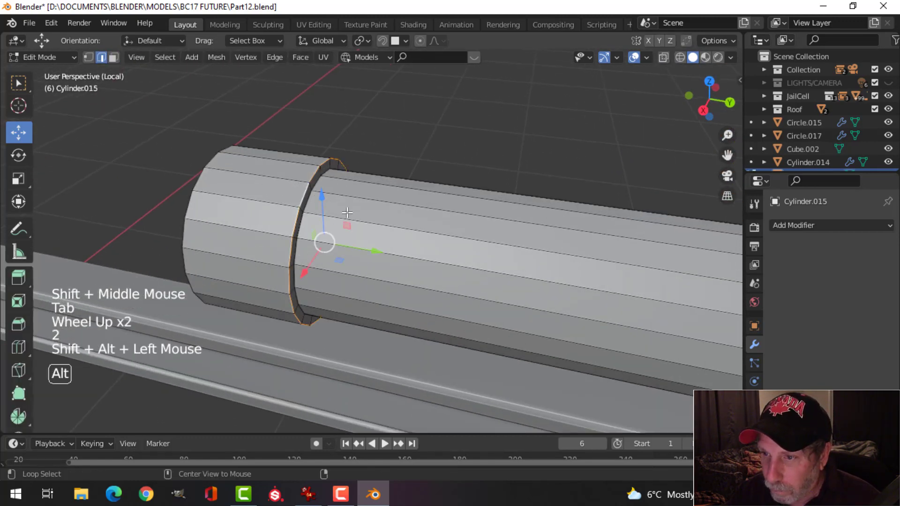
scroll(321, 240, "down", 2)
middle_click_drag(422, 220, 513, 266, "shift")
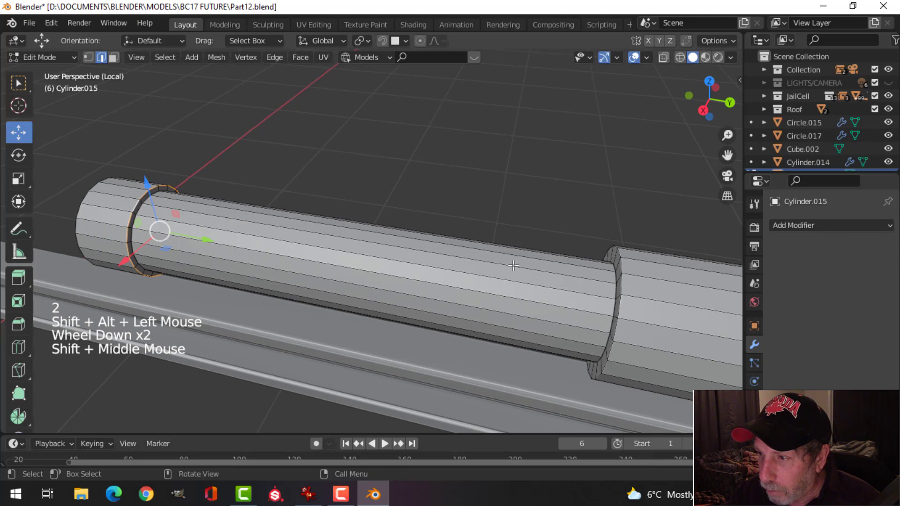
left_click(624, 285, "alt+shift")
middle_click_drag(624, 286, 571, 301)
key("ctrl+b")
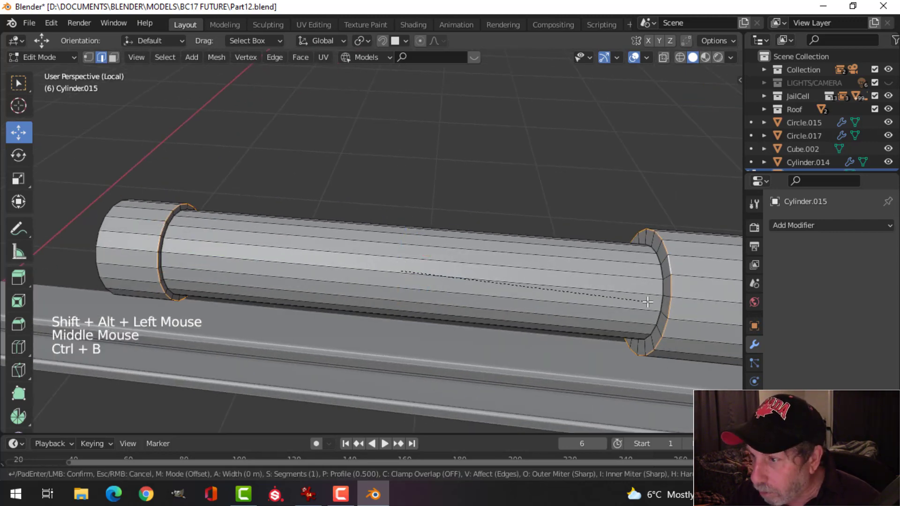
left_click(673, 312)
key("Tab")
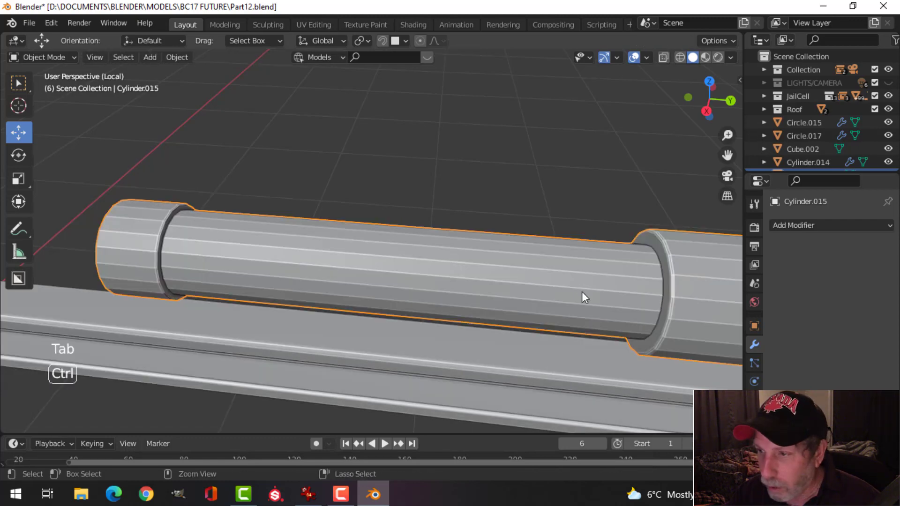
Add a level 1 Subdivision Surface to the barrel and shade it smooth.
key("ctrl+1")
right_click(509, 264)
left_click(483, 192)
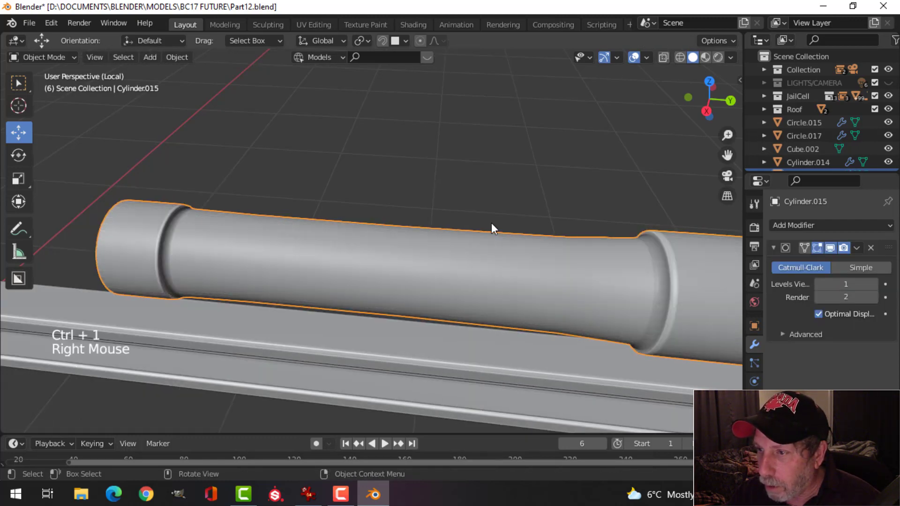
Add two loop cuts on the barrel tube, slid by 0.965 against the rear sleeve and -0.974 against the muzzle collar.
scroll(491, 223, "down", 2)
middle_click_drag(491, 224, 395, 257, "shift")
key("Tab")
key("alt+a")
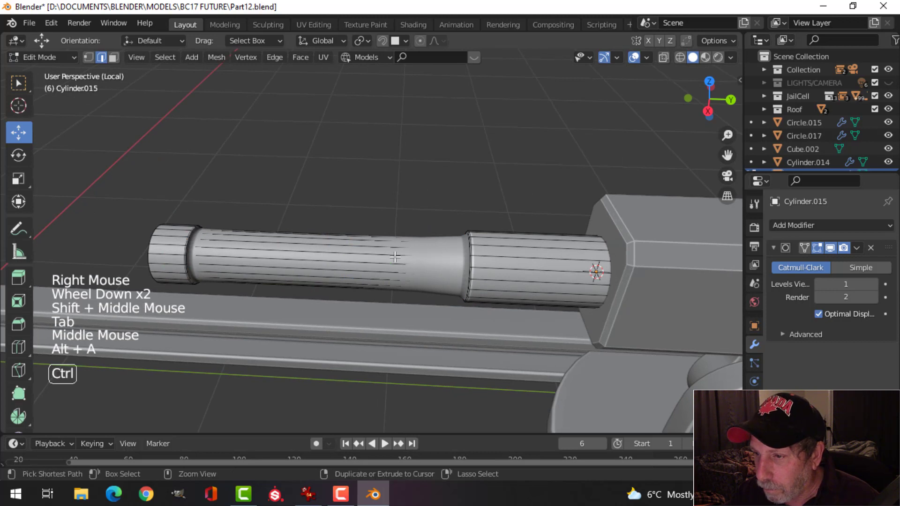
key("ctrl+r")
left_click(398, 257)
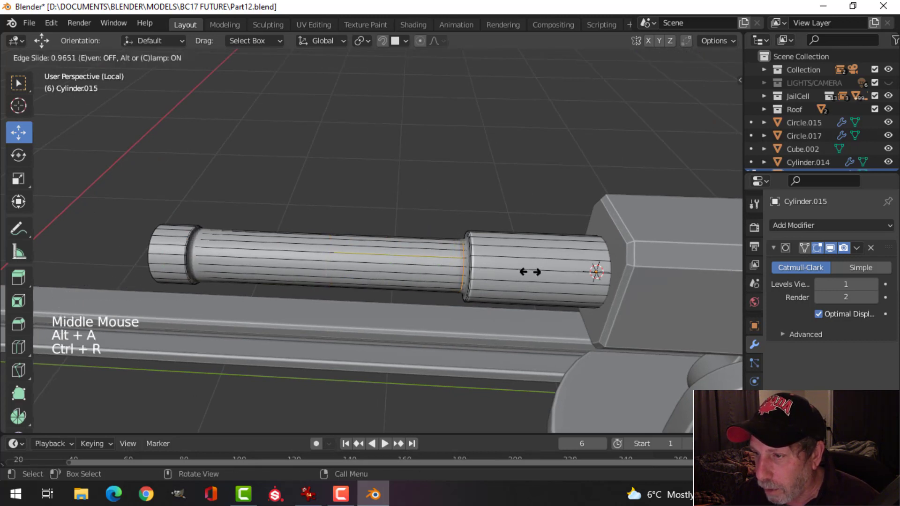
left_click(530, 272)
key("ctrl+r")
left_click(462, 261)
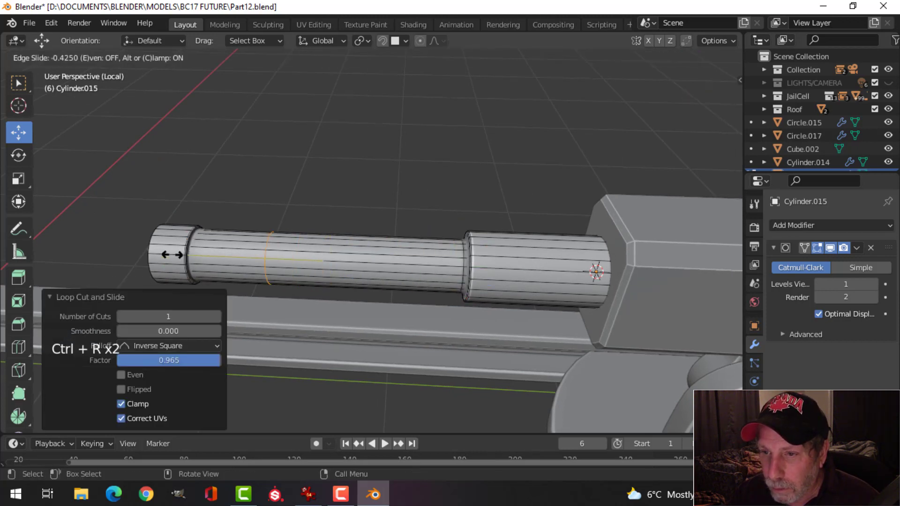
left_click(108, 255)
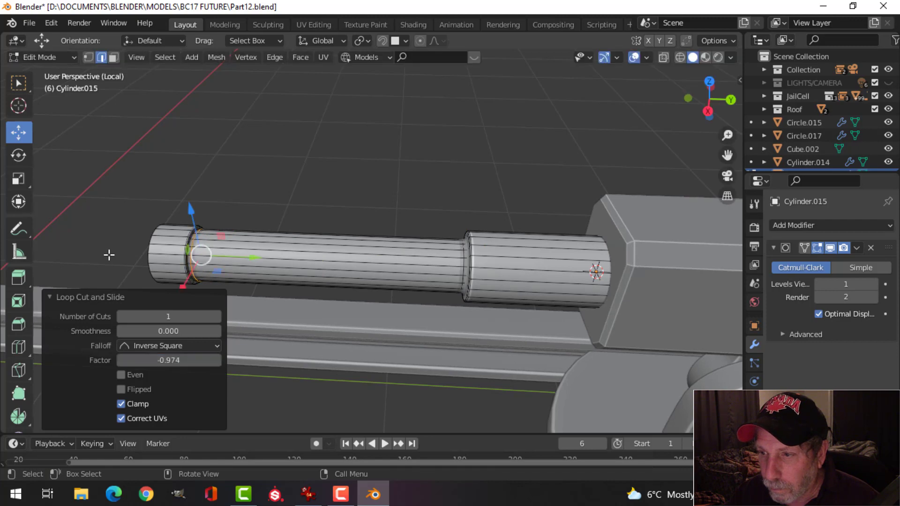
Add a loop cut around the sleeve's front ring face where the barrel tube meets it.
key("Tab")
middle_click_drag(339, 254, 457, 248)
key("alt+a")
scroll(482, 274, "up", 2)
left_click(424, 243)
key("Tab")
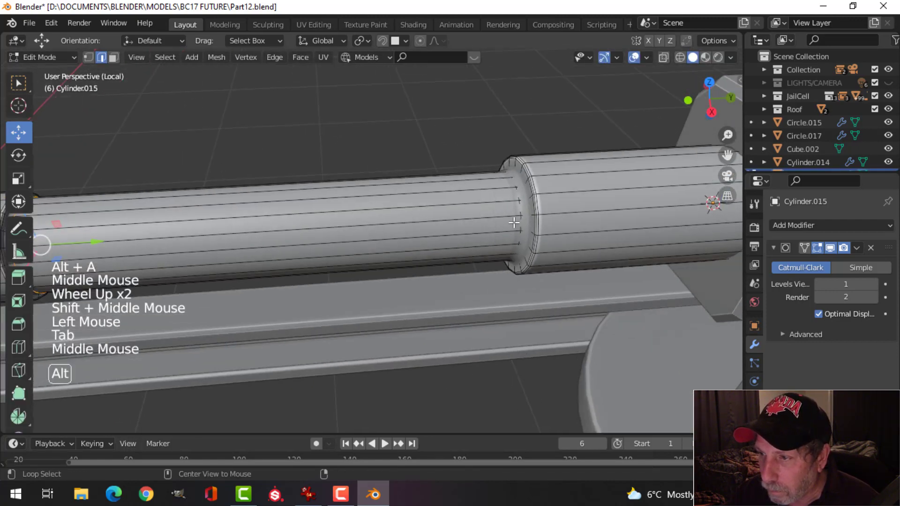
key("alt+a")
scroll(457, 248, "up", 2)
key("ctrl+r")
left_click(691, 96)
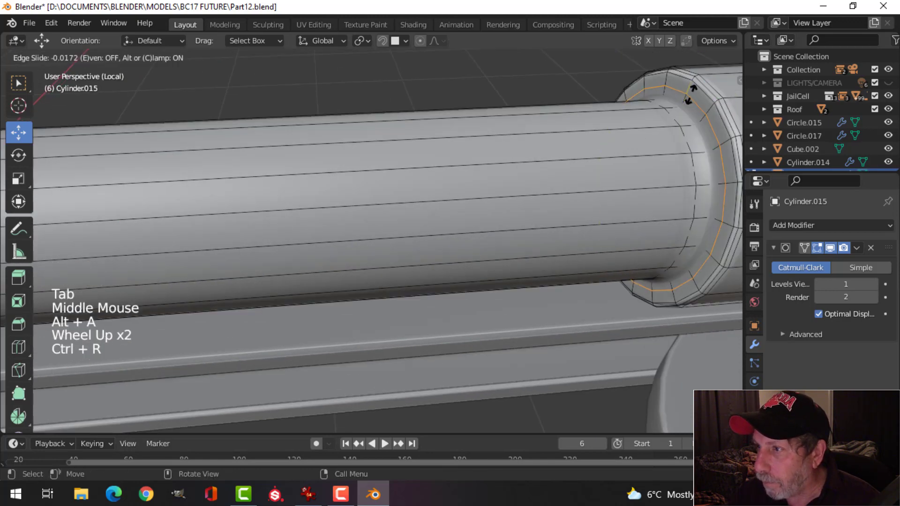
left_click(592, 244)
key("Tab")
scroll(578, 247, "down", 3)
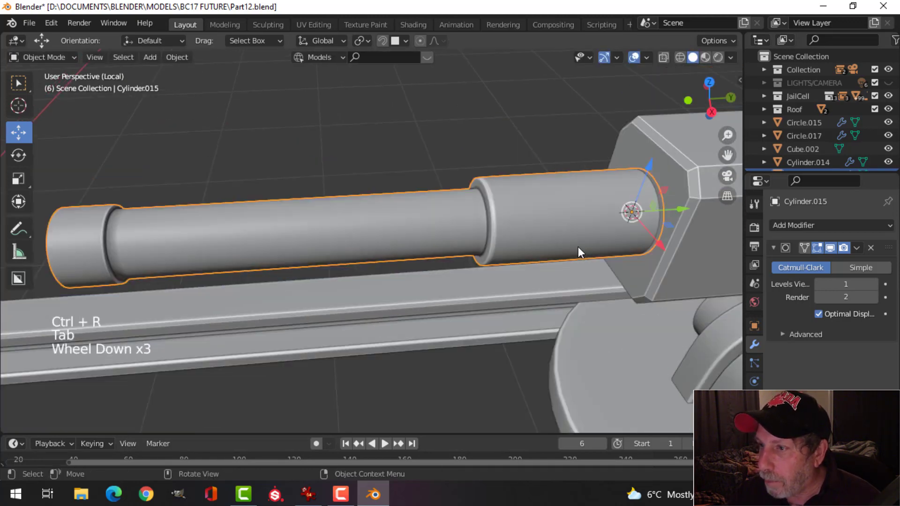
Add a centred loop cut on the barrel tube and move it about -0.036 m along Y toward the muzzle.
scroll(558, 225, "down", 2)
key("alt+a")
left_click(331, 256, "shift")
key("Tab")
scroll(324, 260, "up", 2)
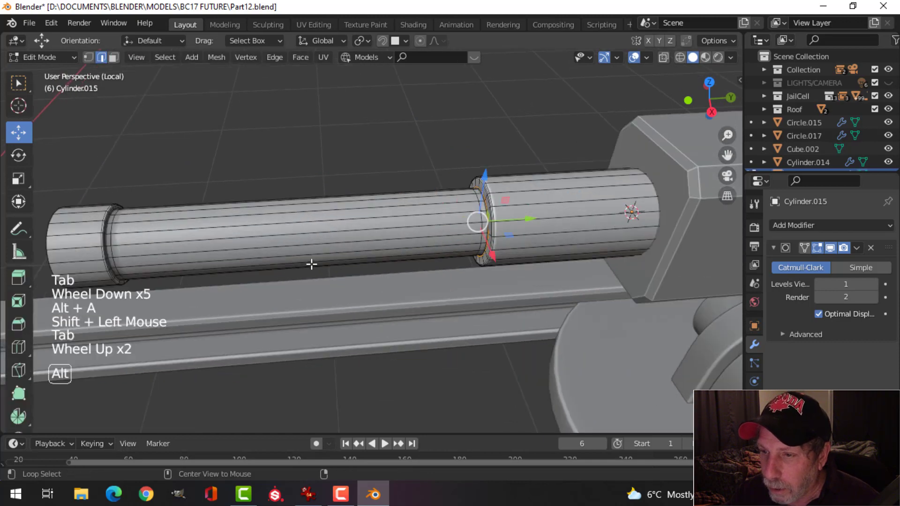
key("alt+a")
middle_click_drag(311, 263, 353, 255, "shift")
key("ctrl+r")
left_click(370, 233)
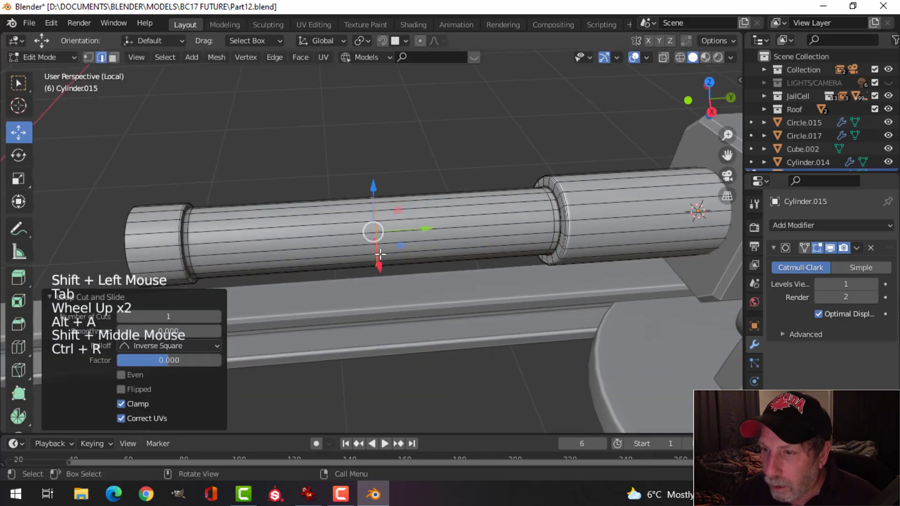
left_click(367, 237)
middle_click_drag(388, 276, 380, 252, "shift")
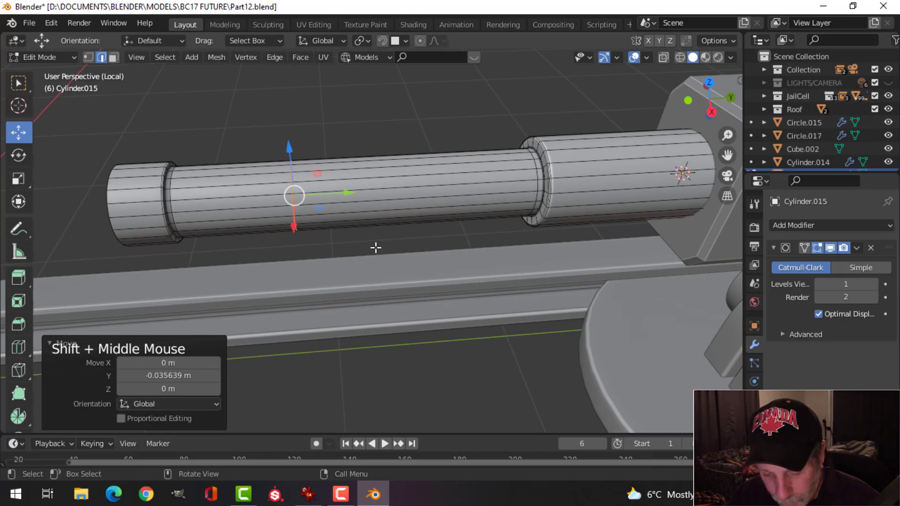
Bevel the moved loop with 5 segments and a width of about 0.038 m.
key("ctrl+b")
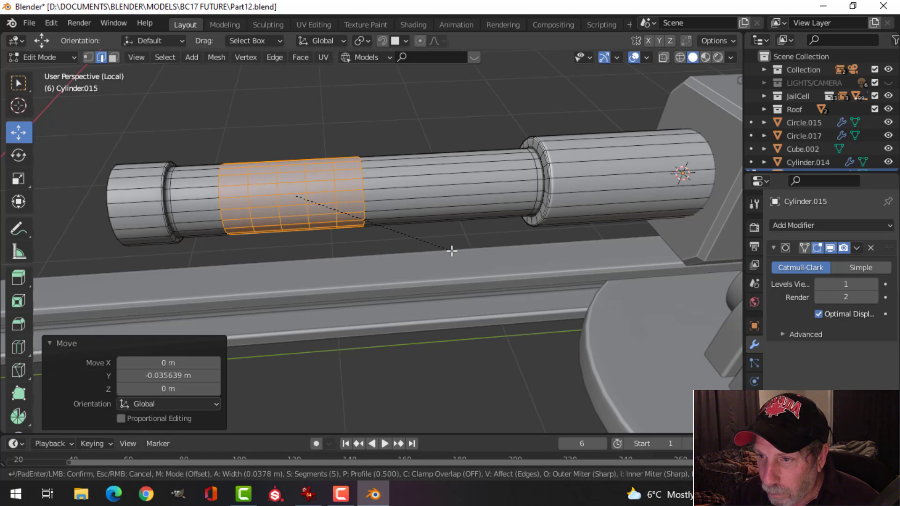
left_click(451, 250)
key("alt+a")
Extrude the first, third and fifth face bands on the barrel outward as rings using a Shrink/Fatten offset of about -0.0011 m.
key("3")
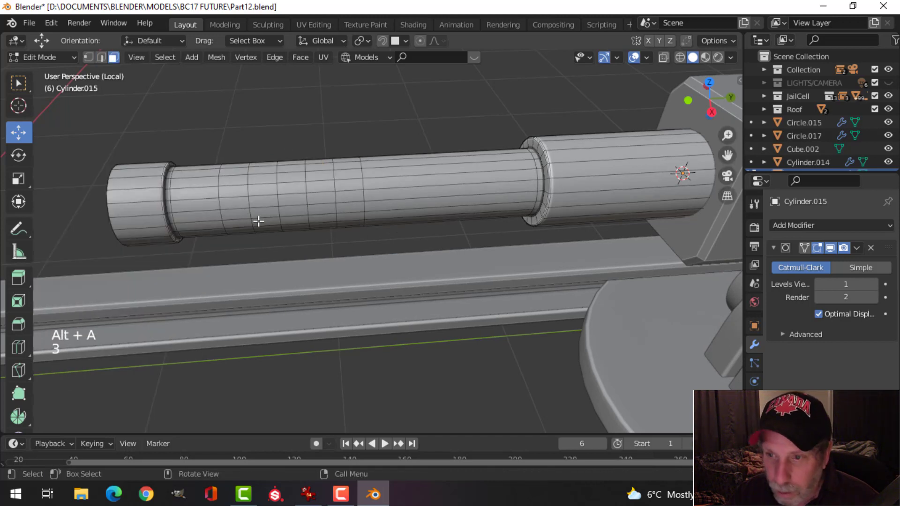
left_click(236, 199, "alt+shift")
left_click(295, 189, "alt+shift")
left_click(343, 179, "alt+shift")
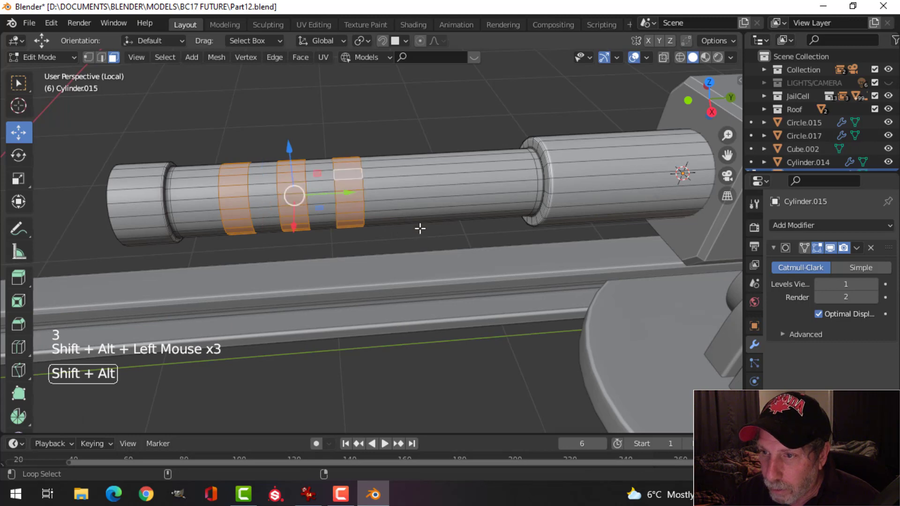
key("e")
key("alt+s")
key("shift")
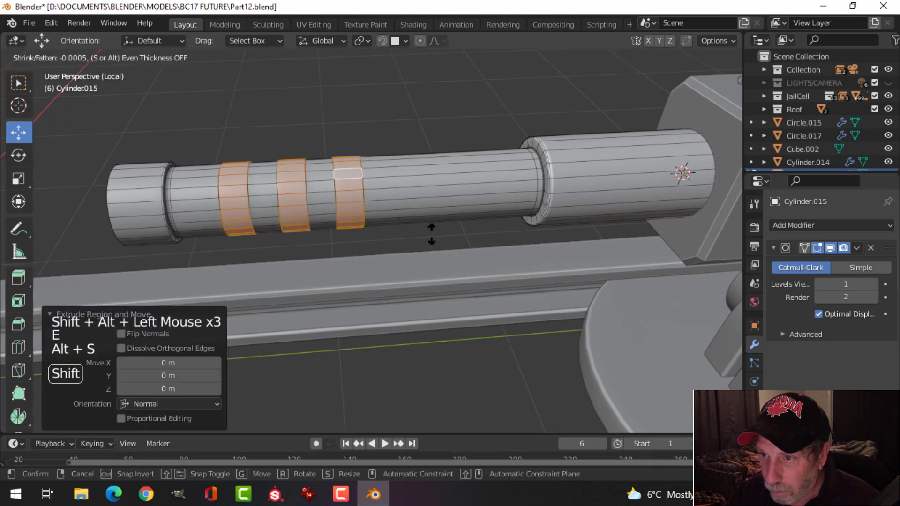
left_click(434, 239)
middle_click_drag(342, 227, 376, 209)
scroll(346, 209, "up", 2)
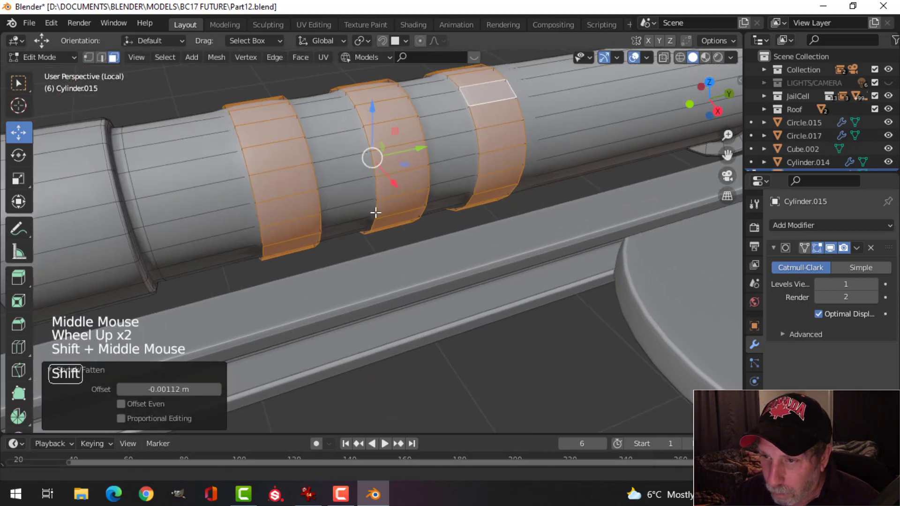
Bevel the outer edge loops of the three raised rings with 2 segments and a width of about 0.0004 m.
key("alt+a")
key("2")
left_click(259, 145, "alt+shift")
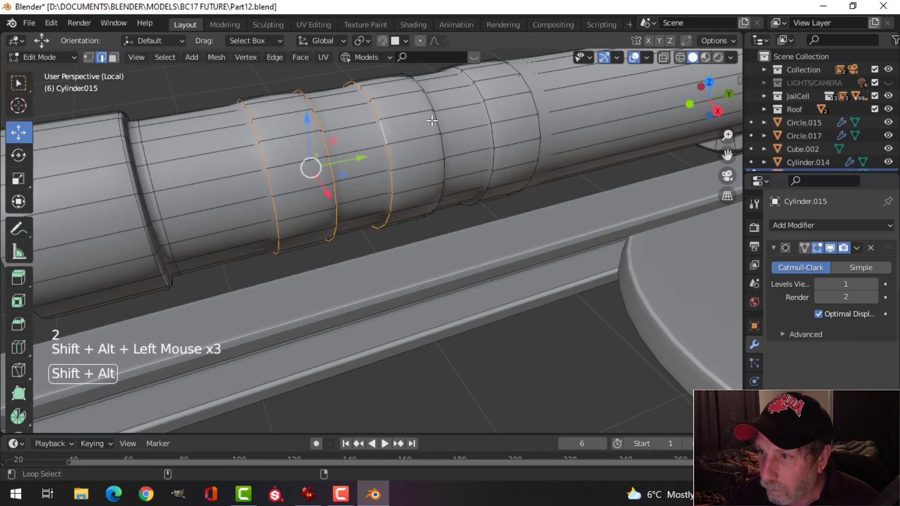
left_click(533, 105, "alt+shift")
middle_click_drag(533, 106, 367, 192)
key("ctrl+b")
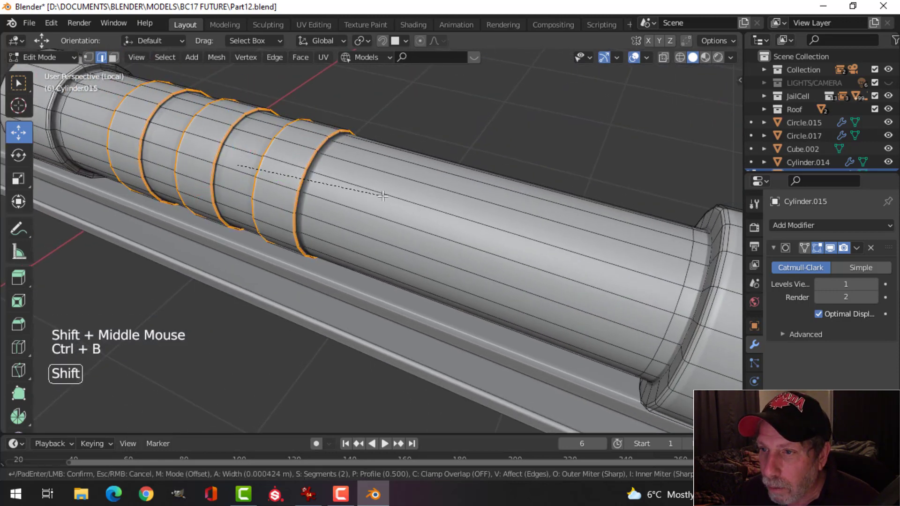
left_click(383, 196)
key("alt+a")
middle_click_drag(383, 196, 290, 235)
key("Tab")
scroll(302, 221, "down", 3)
Add supporting loop cuts on both sides of the raised ring nearest the muzzle, with slide factors 0.852 and 0.833.
key("Tab")
scroll(289, 234, "up", 2)
key("alt+a")
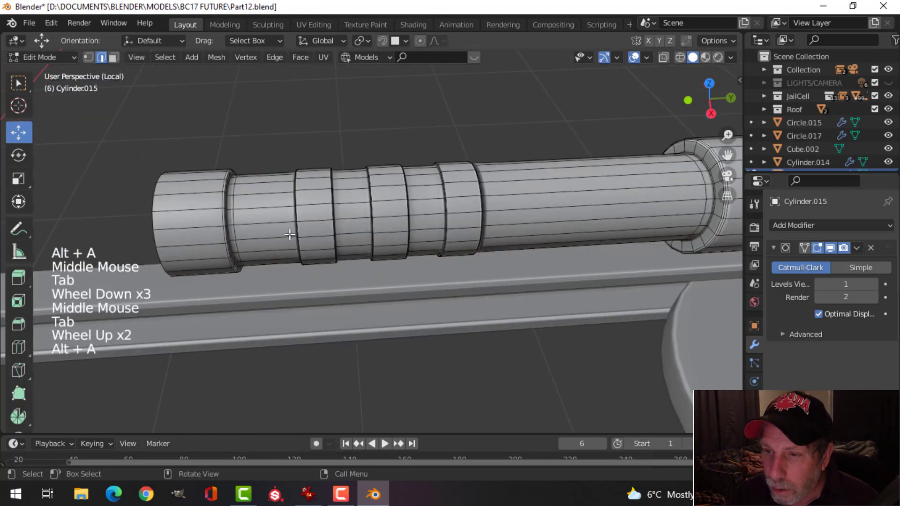
key("ctrl+r")
left_click(270, 222)
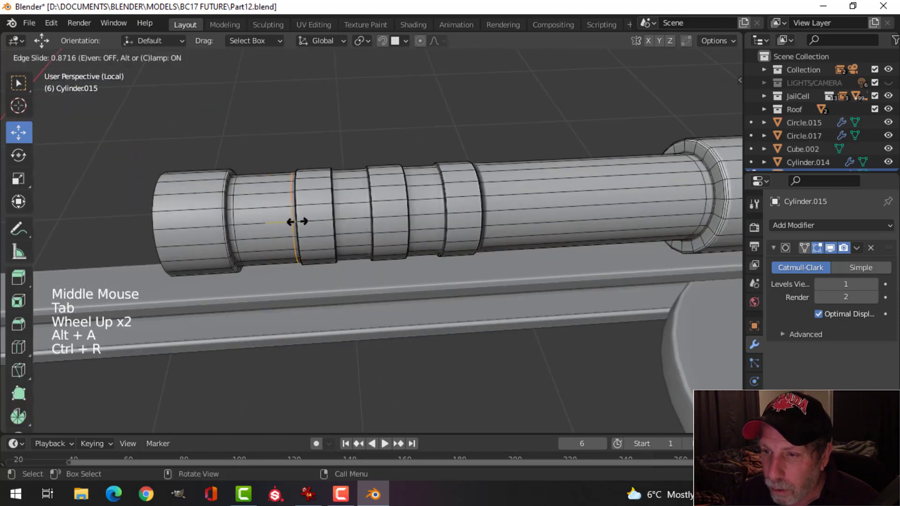
left_click(297, 221)
key("ctrl+r")
left_click(346, 207)
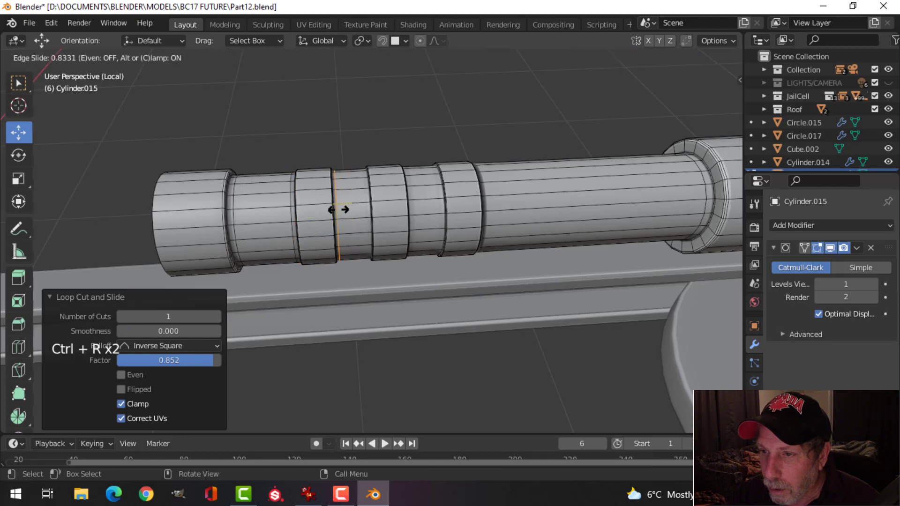
left_click(338, 210)
Add supporting loop cuts on both sides of the middle ring, slid by -0.863 and 0.816, and one in front of the rear ring.
key("ctrl+r")
left_click(339, 211)
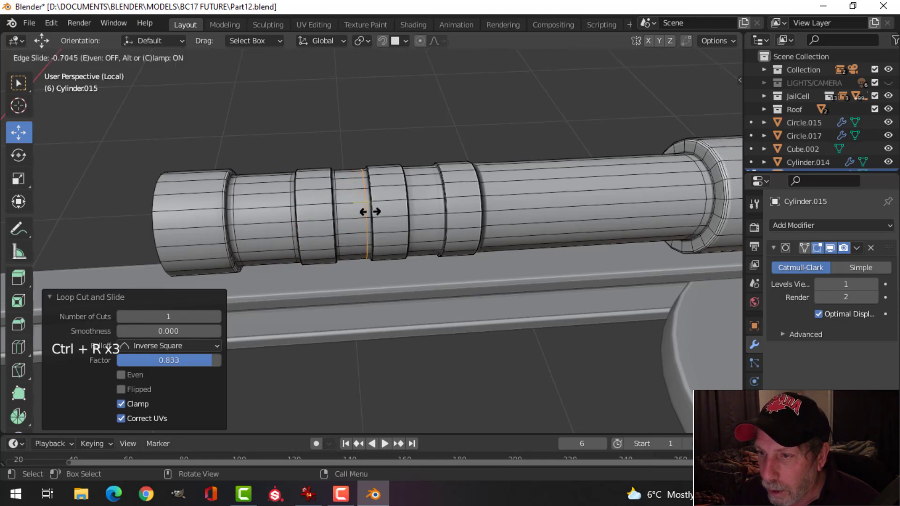
left_click(370, 212)
middle_click_drag(366, 211, 321, 207)
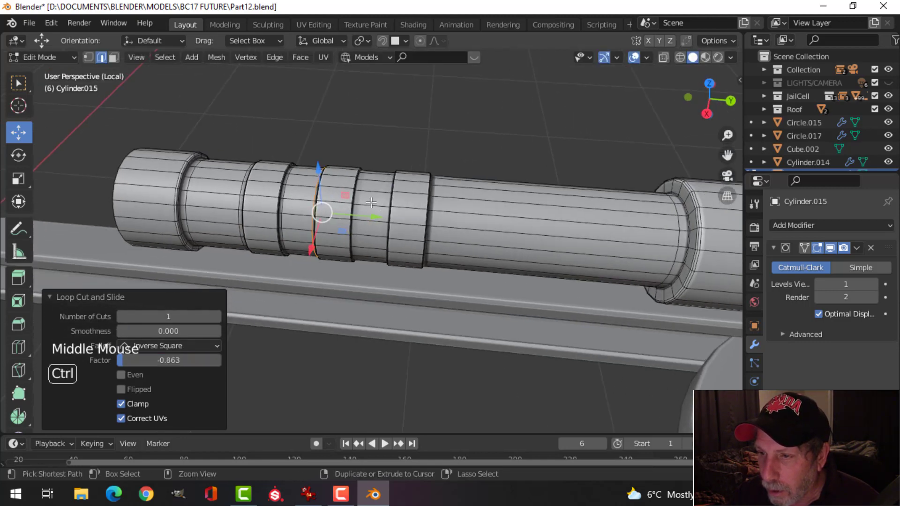
key("ctrl+r")
left_click(361, 203)
left_click(358, 203)
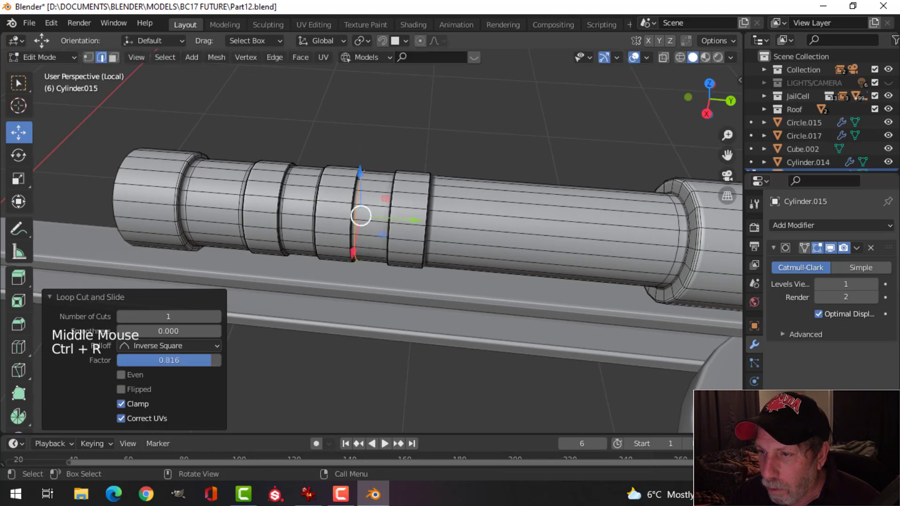
key("ctrl+r")
left_click(373, 203)
left_click(385, 211)
key("Tab")
scroll(296, 244, "down", 3)
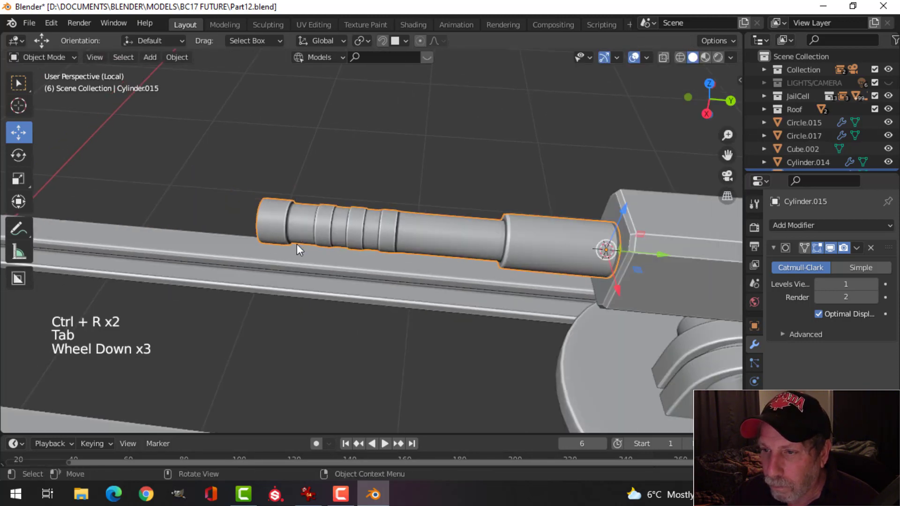
Examine the ringed barrel and its open muzzle from several angles.
key("alt+a")
middle_click_drag(297, 244, 480, 246)
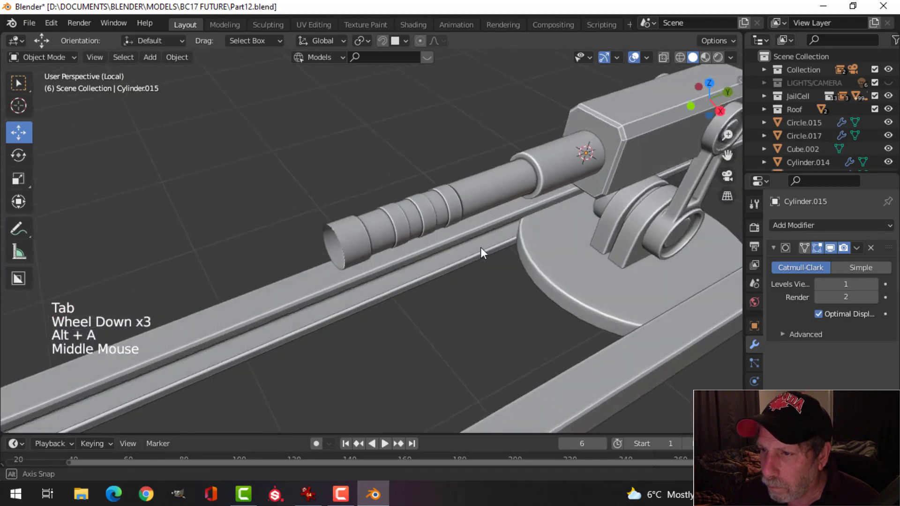
scroll(407, 257, "up", 3)
scroll(410, 256, "down", 3)
middle_click_drag(410, 256, 422, 197)
scroll(446, 241, "down", 2)
scroll(383, 249, "up", 2)
scroll(383, 250, "up", 1)
Move the barrel's edge loop beside the rear sleeve about -0.009 m along Y, away from the sleeve.
left_click(388, 241)
key("Tab")
scroll(412, 253, "up", 3)
key("alt+a")
left_click(420, 197, "alt+shift")
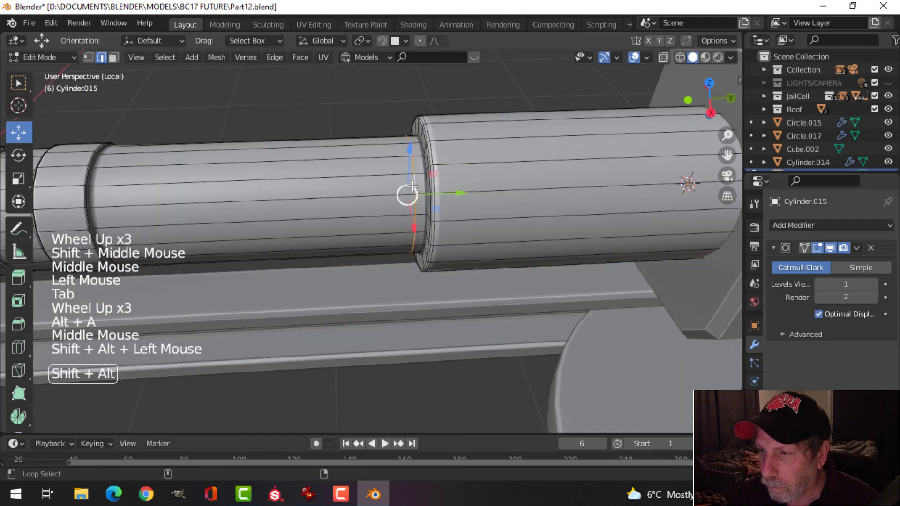
left_click_drag(445, 193, 421, 196)
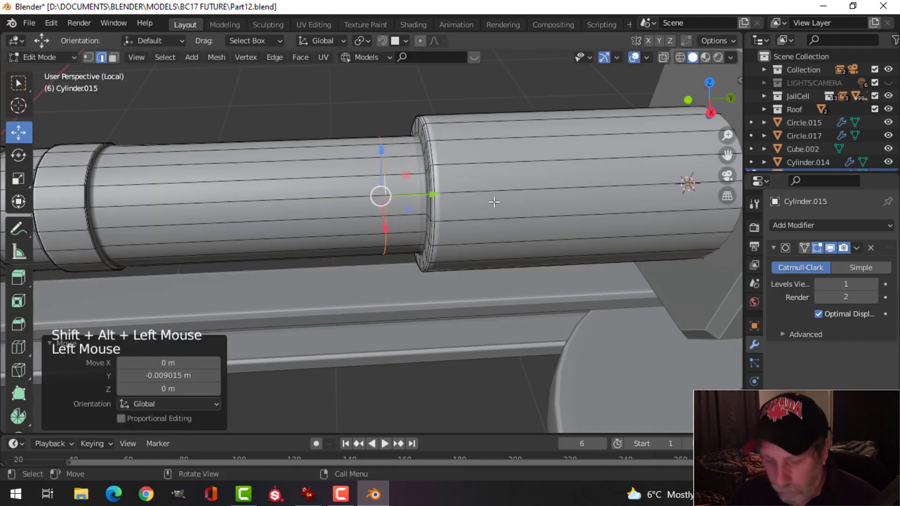
Bevel that loop into a single-segment face band and move the band about 0.0027 m along Y toward the sleeve.
key("ctrl+b")
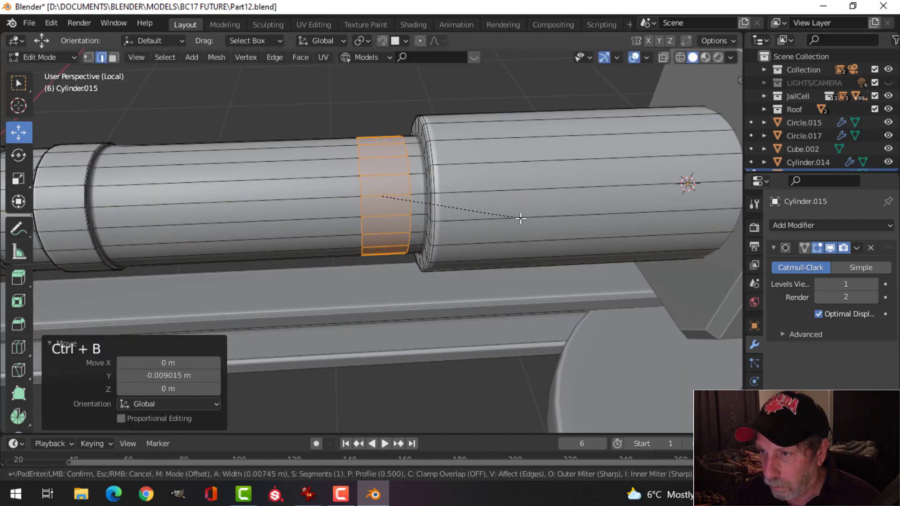
left_click(473, 194)
left_click_drag(424, 196, 435, 195)
middle_click_drag(435, 195, 456, 232)
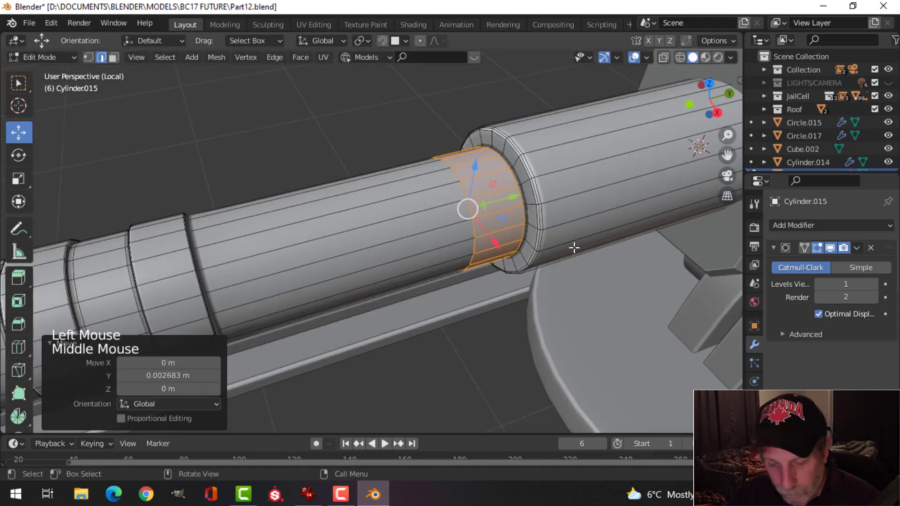
Extrude the selected face band in front of the rear sleeve and shrink it inward by about 0.0013 to form a recess.
key("e")
key("alt+s")
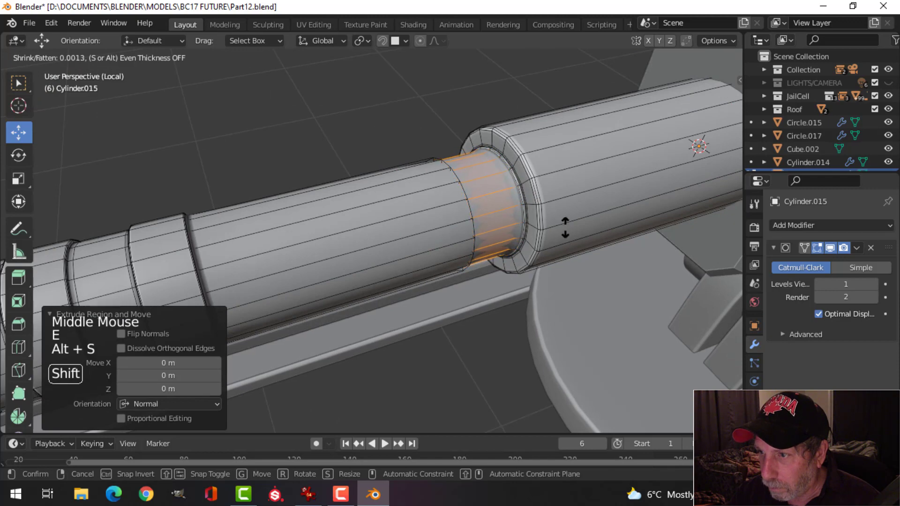
left_click(563, 220)
middle_click_drag(562, 221, 348, 230)
key("alt+a")
Add supporting loop cuts at both ends of the recessed band, slid by 0.892 toward its front shoulder and -0.961 toward the sleeve.
scroll(520, 209, "up", 2)
key("ctrl+r")
left_click(358, 214)
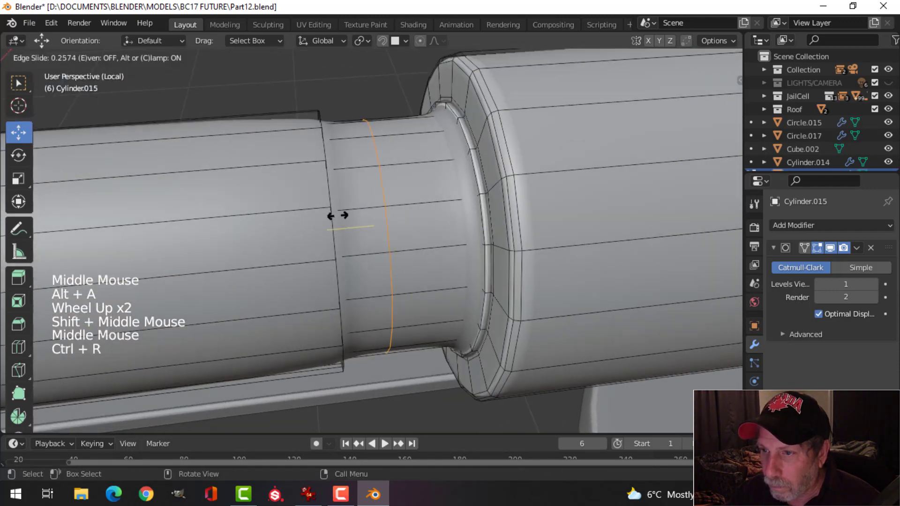
left_click(297, 221)
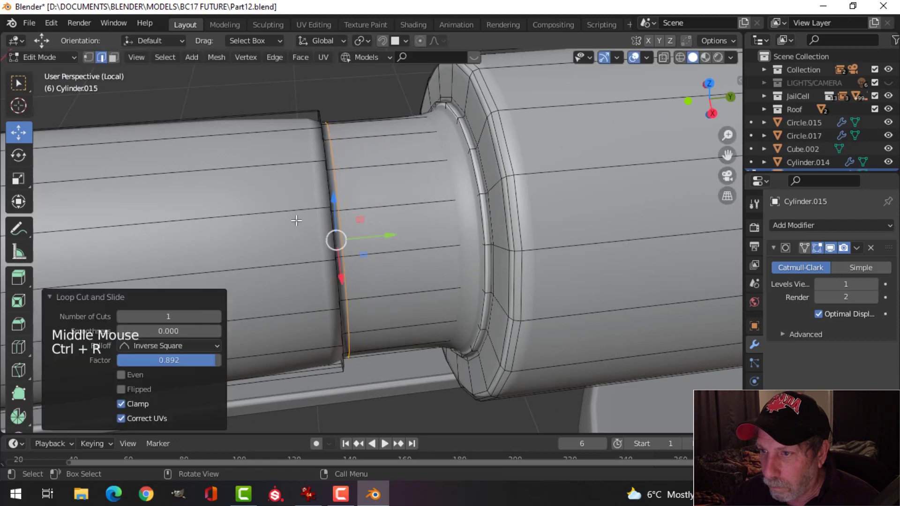
key("ctrl+r")
left_click(408, 202)
left_click(469, 205)
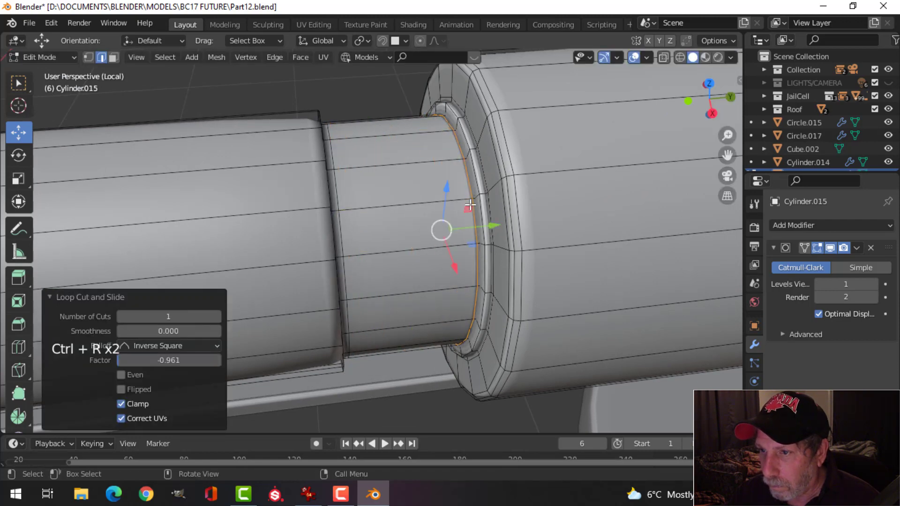
Bevel the outer edge loop of the recess's front shoulder with one segment, about 0.00057 m wide.
key("alt+a")
left_click(330, 189, "alt+shift")
middle_click_drag(330, 189, 365, 208)
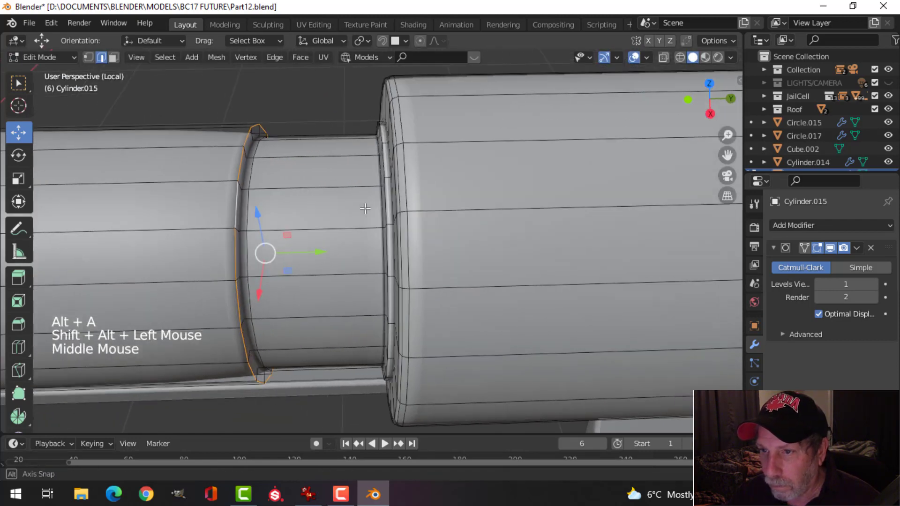
key("ctrl+b")
key("shift")
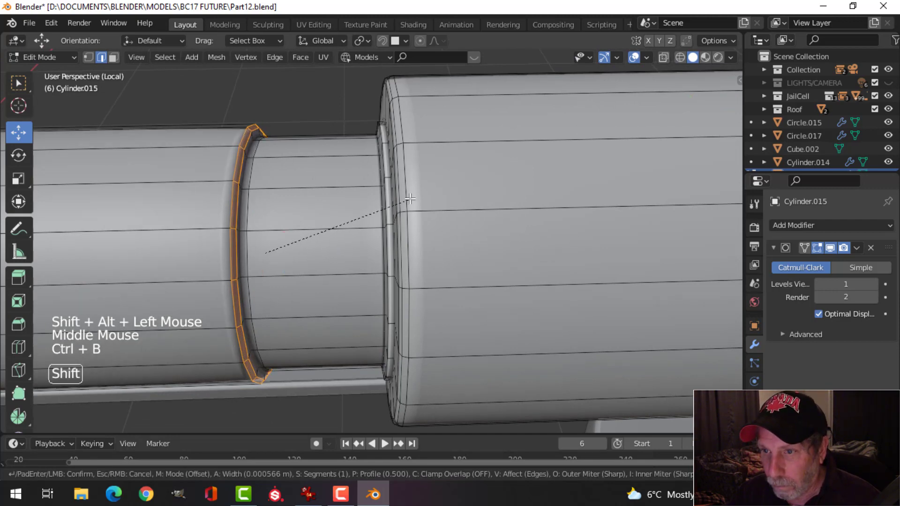
left_click(411, 198)
key("alt+a")
Add a loop cut around the barrel section in front of the recess and slide it close to the shoulder.
middle_click_drag(411, 198, 262, 201)
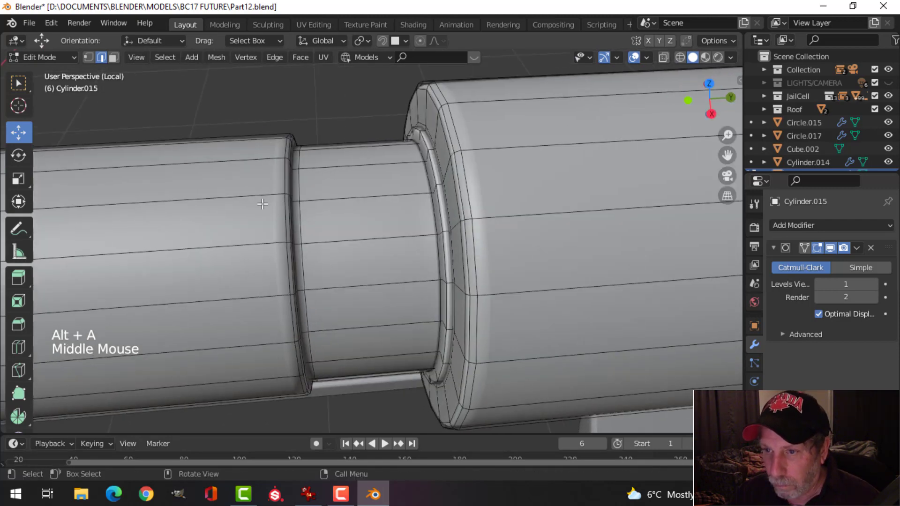
key("ctrl+r")
left_click(252, 201)
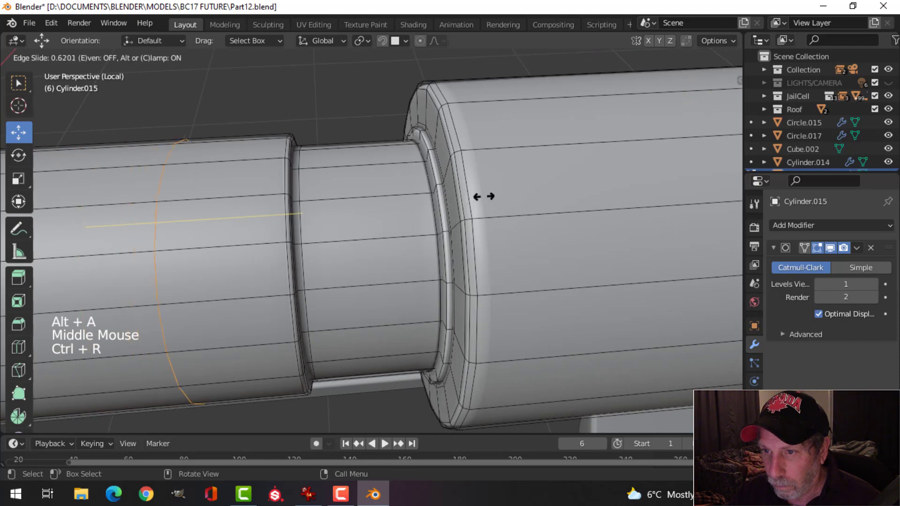
left_click(606, 172)
Examine the recessed band and the rear sleeve with the smooth shading in Object Mode from several distances.
middle_click_drag(294, 264, 427, 210)
key("Tab")
scroll(557, 209, "down", 2)
key("alt+a")
scroll(511, 225, "down", 3)
scroll(422, 229, "down", 1)
scroll(381, 250, "up", 3)
scroll(381, 249, "up", 3)
scroll(331, 260, "up", 2)
scroll(320, 246, "down", 2)
Add a loop cut along the narrow lip where the recess meets the rear sleeve's front face.
key("Tab")
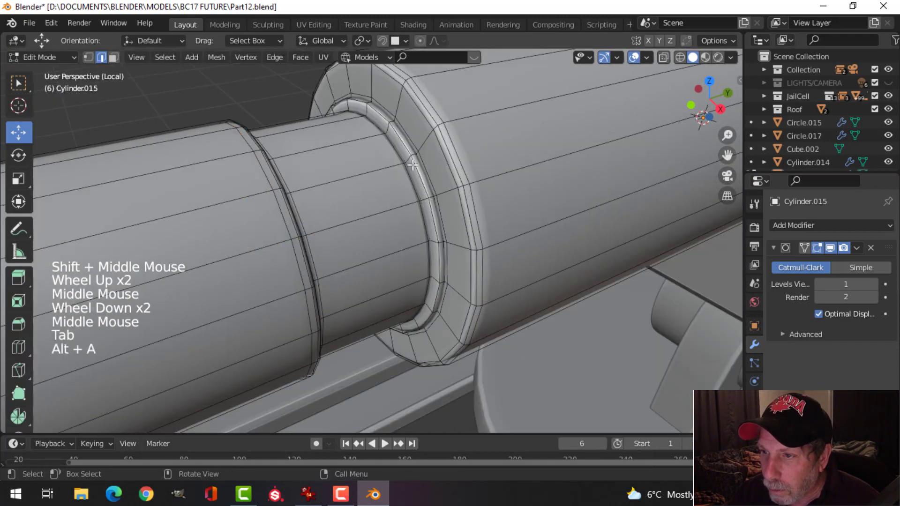
key("ctrl+r")
left_click(408, 158)
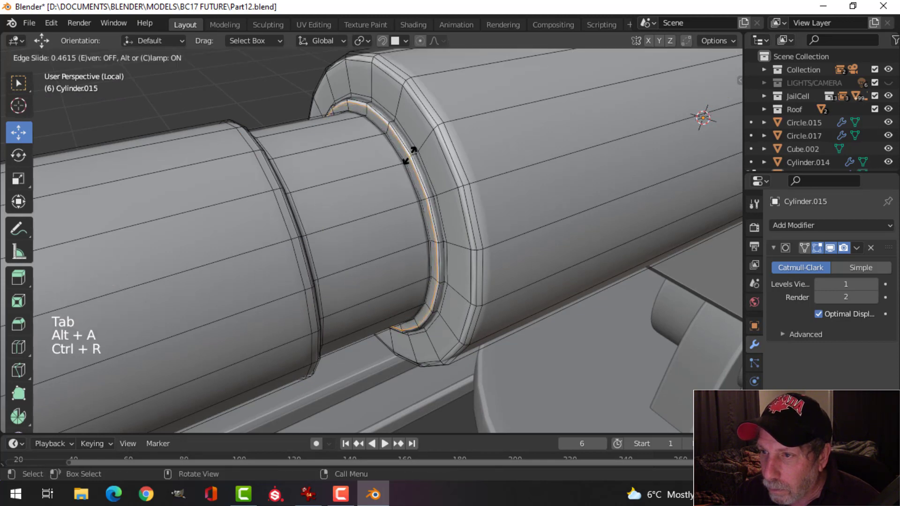
left_click(409, 156)
key("Tab")
scroll(425, 209, "down", 2)
key("alt+a")
Add a loop cut around the rear sleeve and slide it close to the sleeve's front edge.
middle_click_drag(409, 230, 385, 237)
scroll(391, 227, "down", 1)
scroll(394, 231, "down", 2)
scroll(393, 231, "down", 1)
scroll(363, 238, "up", 2)
left_click(331, 244)
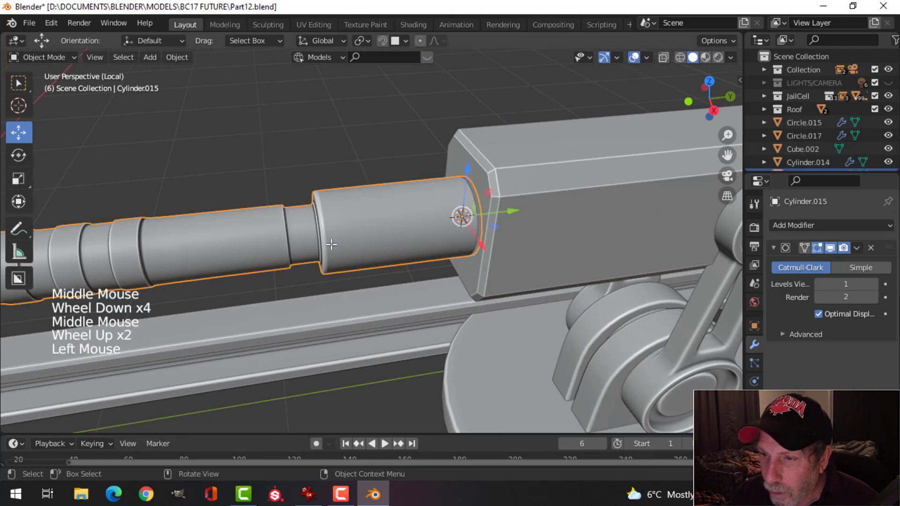
key("Tab")
middle_click_drag(331, 244, 413, 239)
scroll(375, 241, "up", 3)
key("ctrl+r")
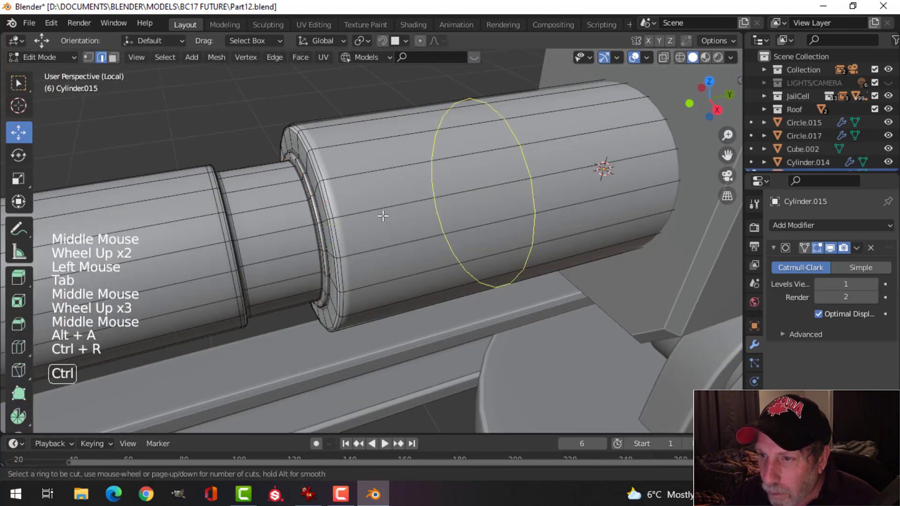
left_click(383, 215)
left_click(220, 239)
key("Tab")
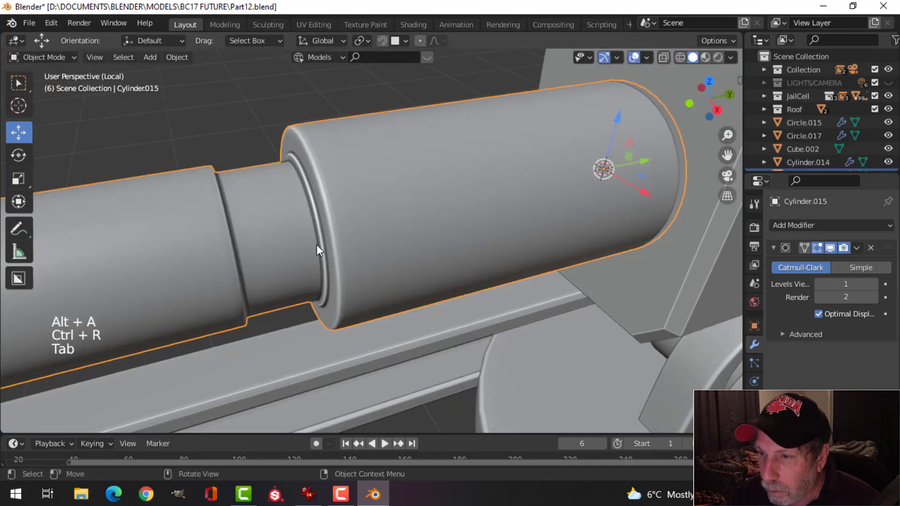
Add a loop cut around the rear sleeve near the gun housing, slid by -0.854.
scroll(418, 261, "down", 3)
key("alt+a")
scroll(434, 251, "down", 3)
middle_click_drag(434, 251, 431, 257, "shift")
middle_click_drag(430, 256, 415, 231)
scroll(426, 247, "up", 3)
scroll(420, 263, "up", 3)
left_click(411, 246)
key("Tab")
key("alt+a")
key("ctrl+r")
left_click(416, 230)
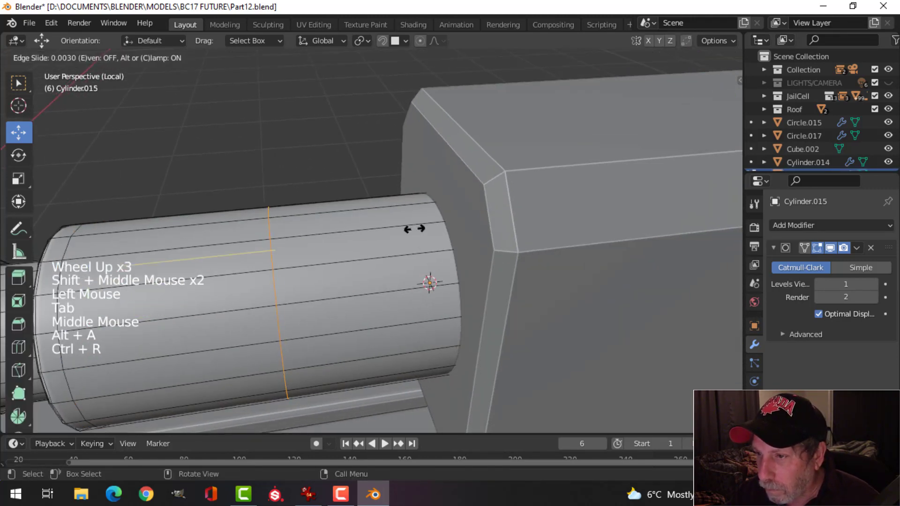
left_click(578, 180)
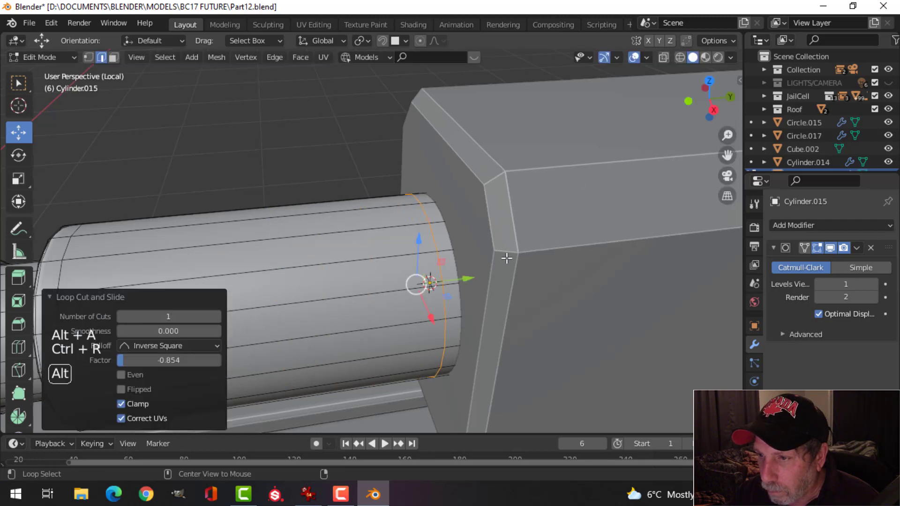
Extrude the face ring at the sleeve's housing end and fatten it outward with an offset of -0.00239 m to form a flange.
key("alt+a")
key("3")
left_click(456, 228, "alt+shift")
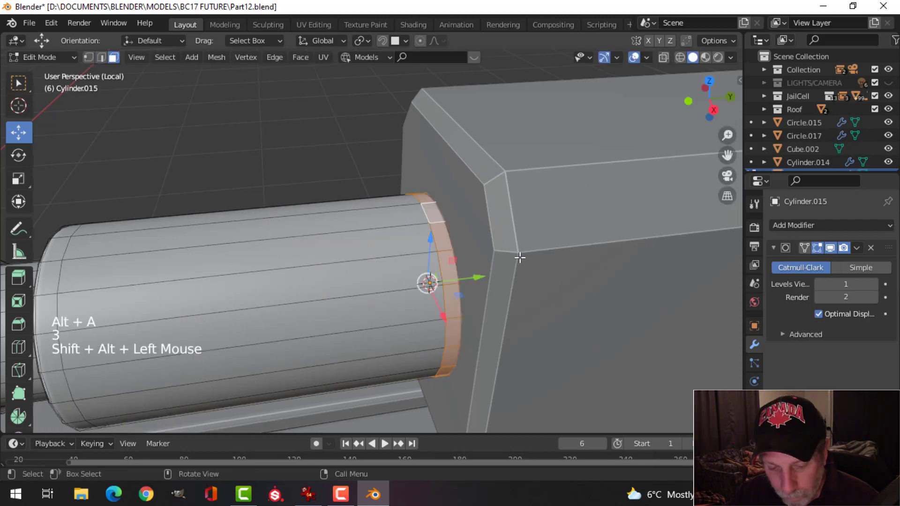
key("e")
key("alt+s")
key("shift")
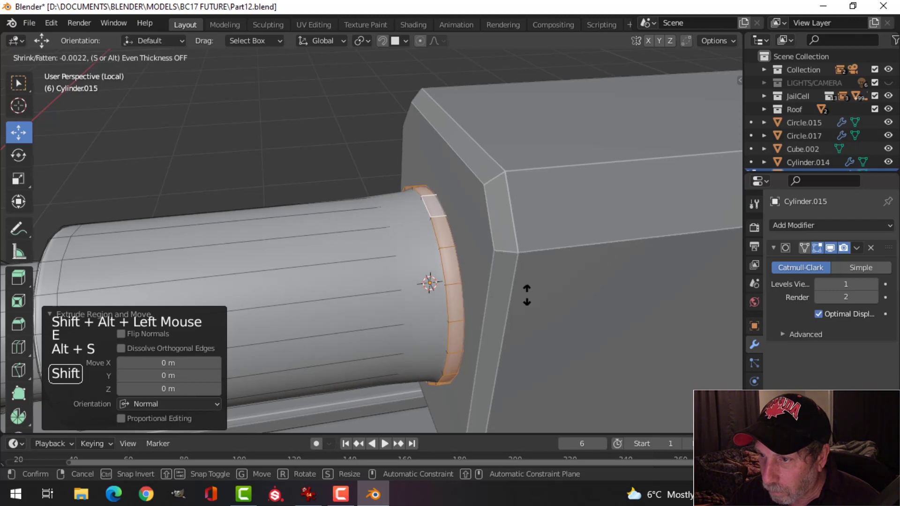
left_click(517, 298)
Add a supporting loop cut around the sleeve and slide it close to the new flange.
key("ctrl+r")
left_click(336, 259)
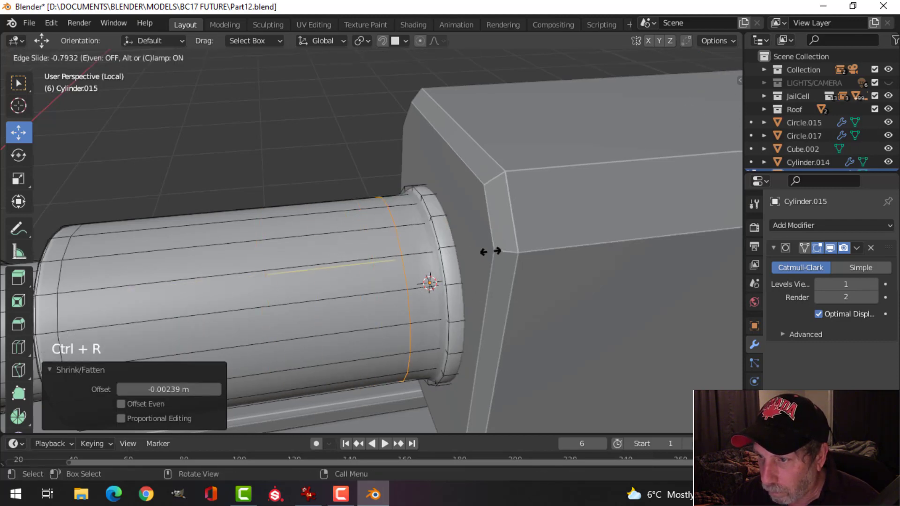
left_click(517, 249)
Bevel the flange's outer front edge loop with two segments, about 0.00046 m wide.
scroll(517, 248, "up", 2)
key("alt+a")
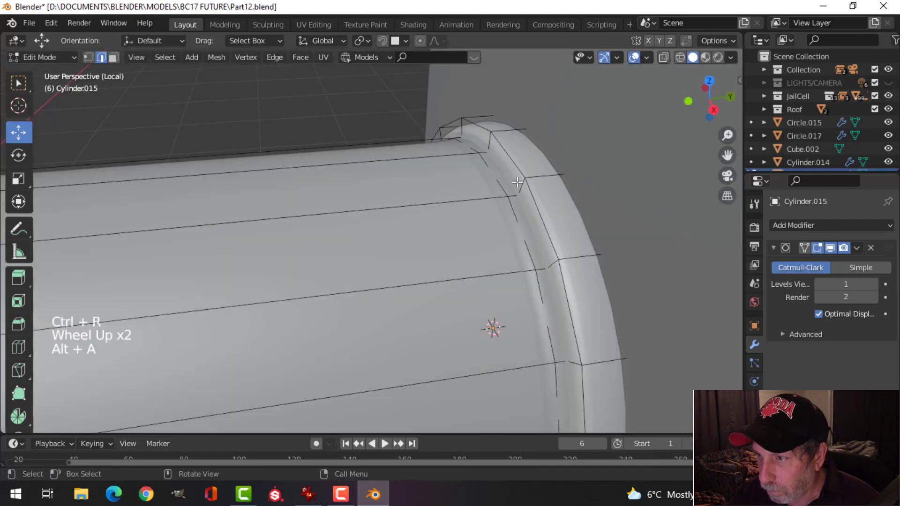
key("ctrl+b")
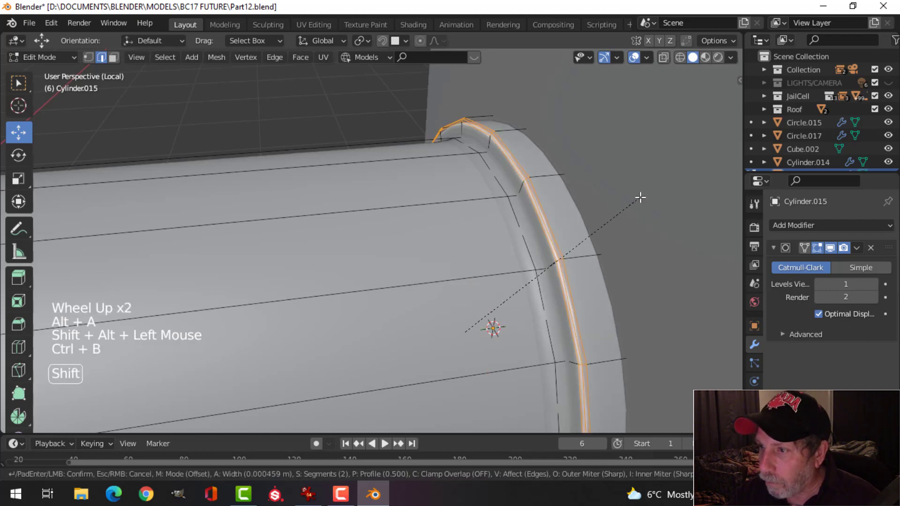
left_click(641, 197)
key("alt+a")
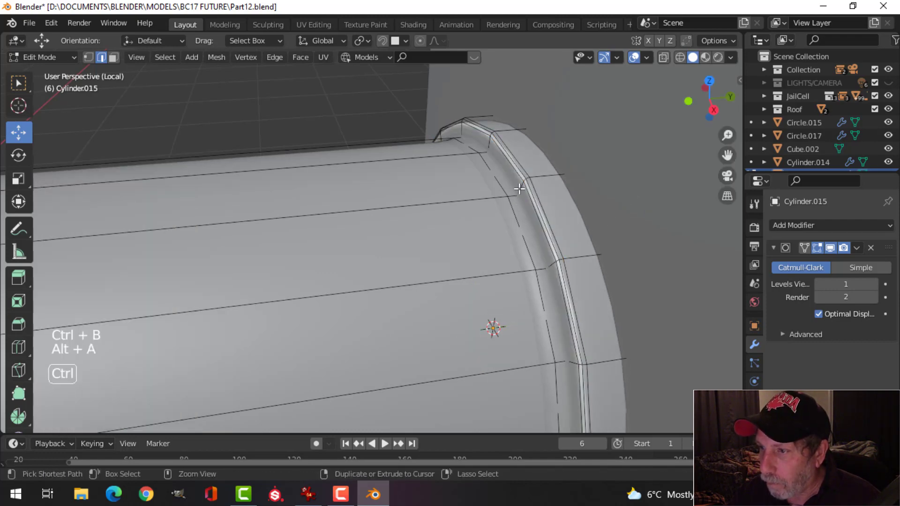
Add a loop cut on the flange's narrow front face, close to the sleeve surface, and return to Object Mode.
key("ctrl+r")
left_click(519, 187)
left_click(518, 192)
key("Tab")
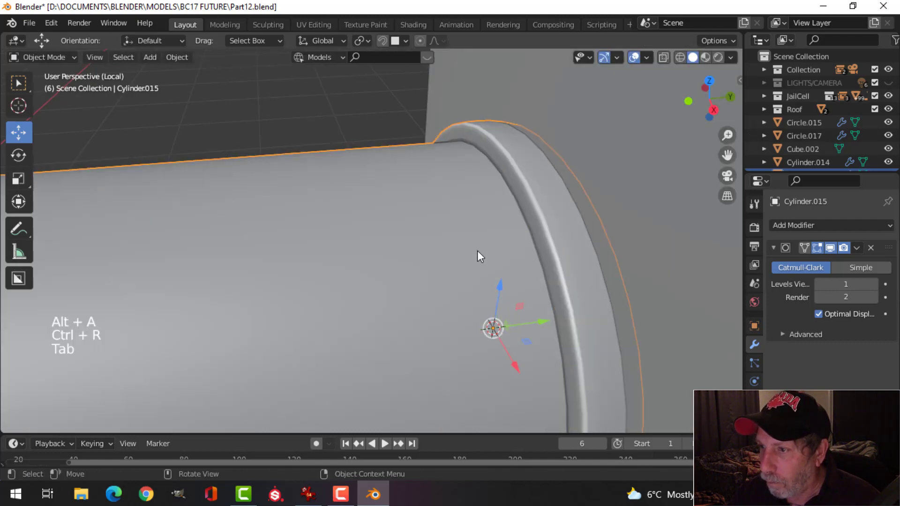
scroll(477, 257, "down", 3)
key("alt+a")
Select the gun housing together with the barrel and move them about 0.0249 m along Y.
scroll(412, 296, "down", 4)
middle_click_drag(413, 297, 367, 264)
scroll(430, 277, "down", 3)
scroll(401, 272, "up", 2)
left_click(368, 264)
scroll(289, 283, "down", 1)
left_click(280, 259, "shift")
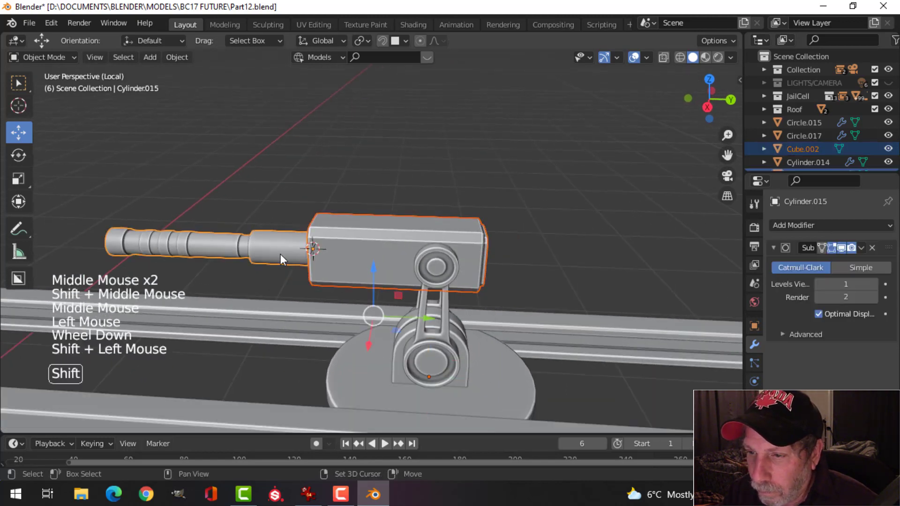
left_click_drag(421, 322, 439, 321)
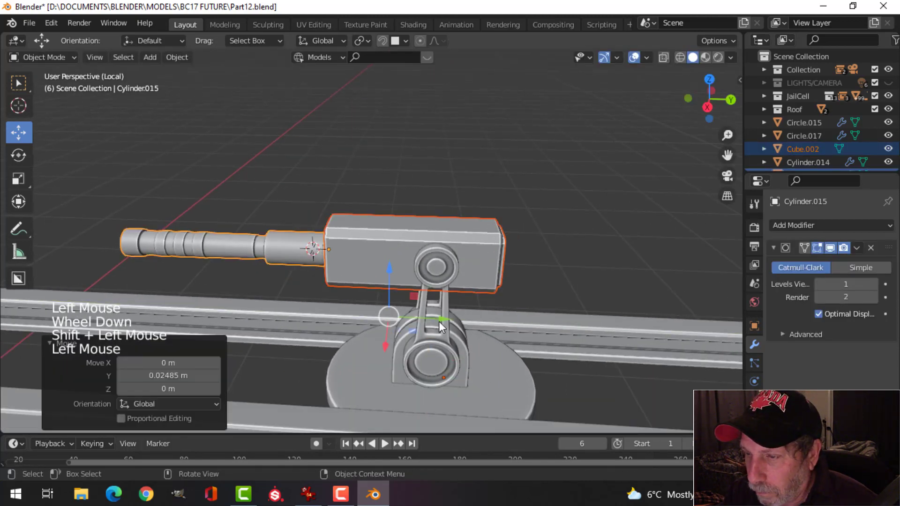
Add a loop cut around the gun housing near its rear end, slid by -0.816.
key("alt+a")
middle_click_drag(500, 275, 435, 305, "shift")
scroll(450, 293, "up", 2)
left_click(468, 283)
key("Tab")
key("alt+a")
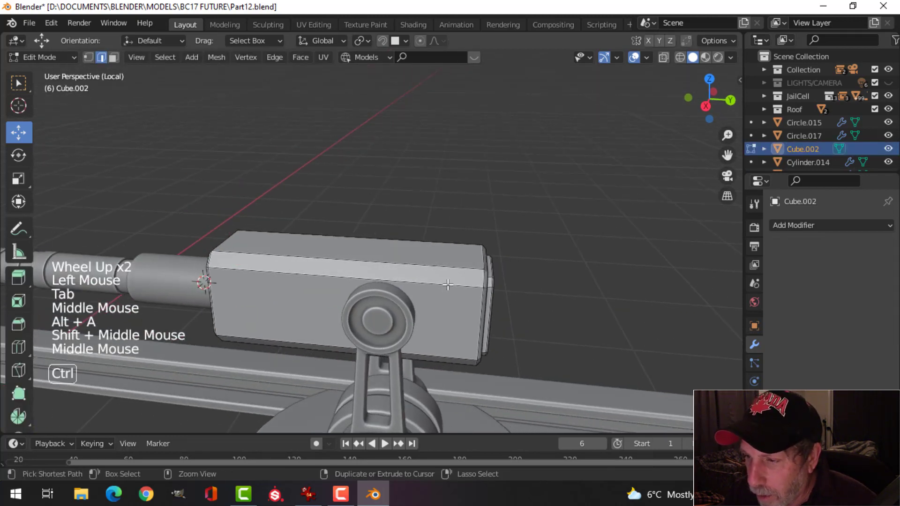
key("ctrl+r")
left_click(342, 276)
left_click(615, 298)
Bevel the housing's new loop with two segments at 0.0241 m width and move the band about -0.0115 m along Y.
key("ctrl+b")
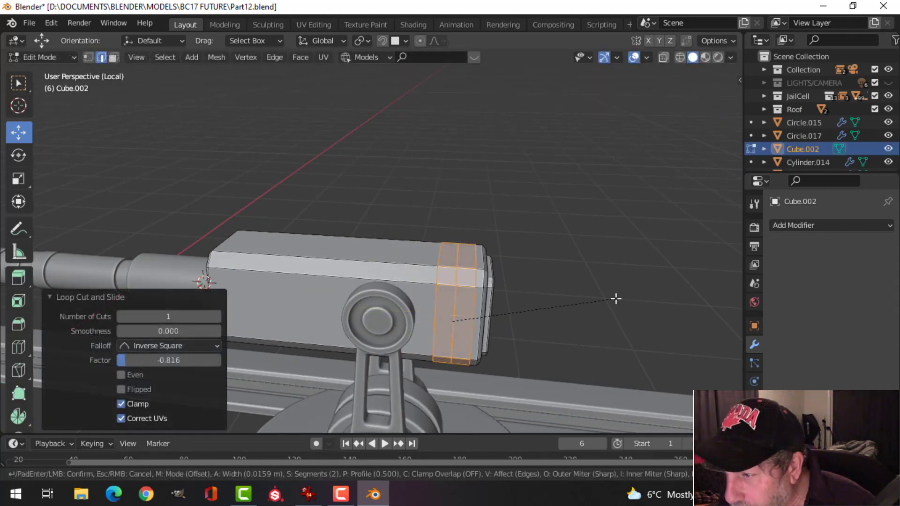
left_click(625, 304)
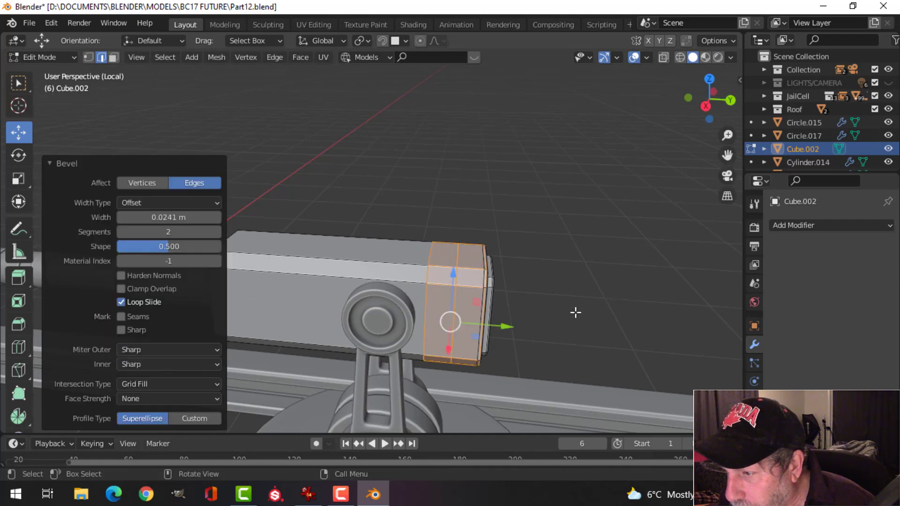
left_click_drag(505, 326, 487, 323)
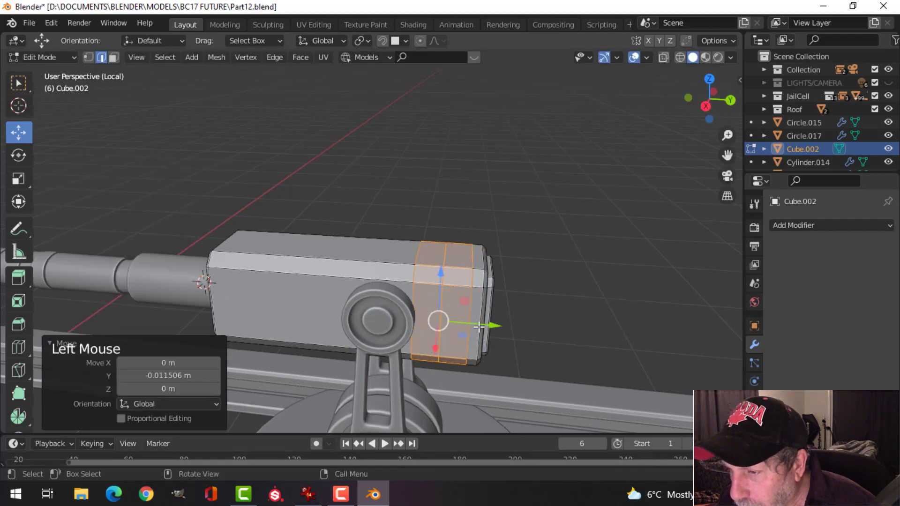
Bevel the centre edge loop of the housing's rear band into five segments, about 0.0218 m wide.
scroll(488, 328, "up", 2)
key("alt+a")
left_click(488, 365, "alt+shift")
middle_click_drag(550, 363, 516, 302, "shift")
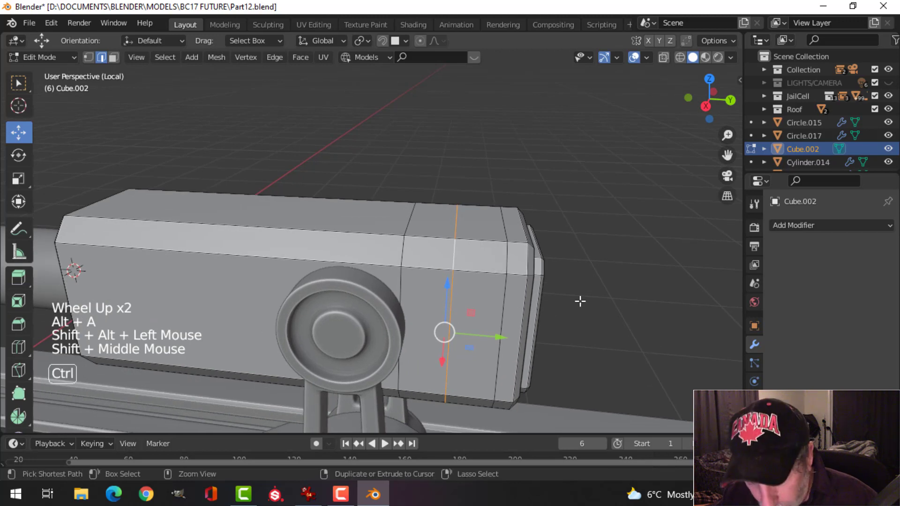
key("ctrl+b")
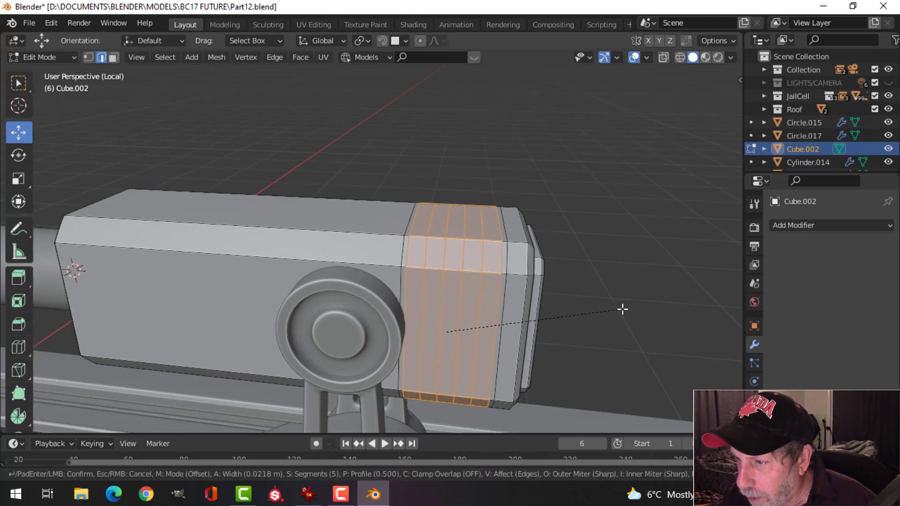
left_click(622, 309)
key("alt+a")
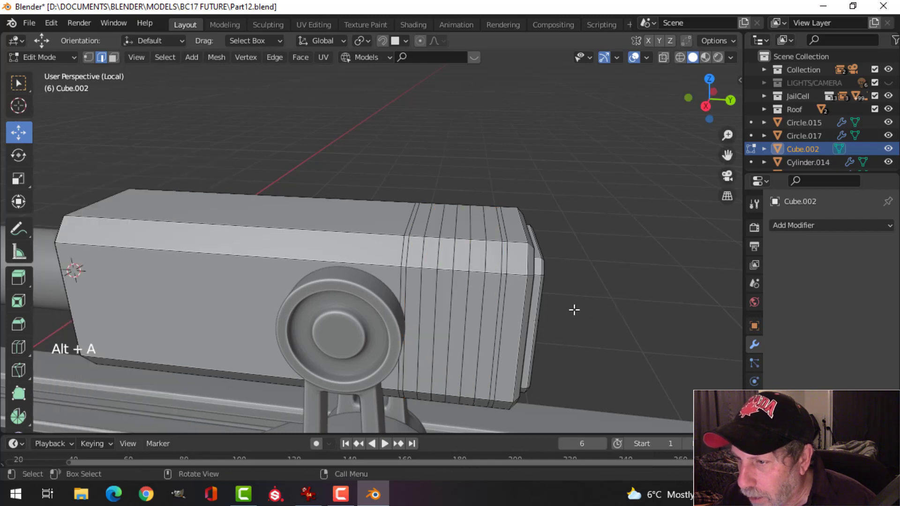
Add a lengthwise loop cut along the housing's sides and slide it up near the chamfered upper edge.
key("ctrl+r")
left_click(522, 303)
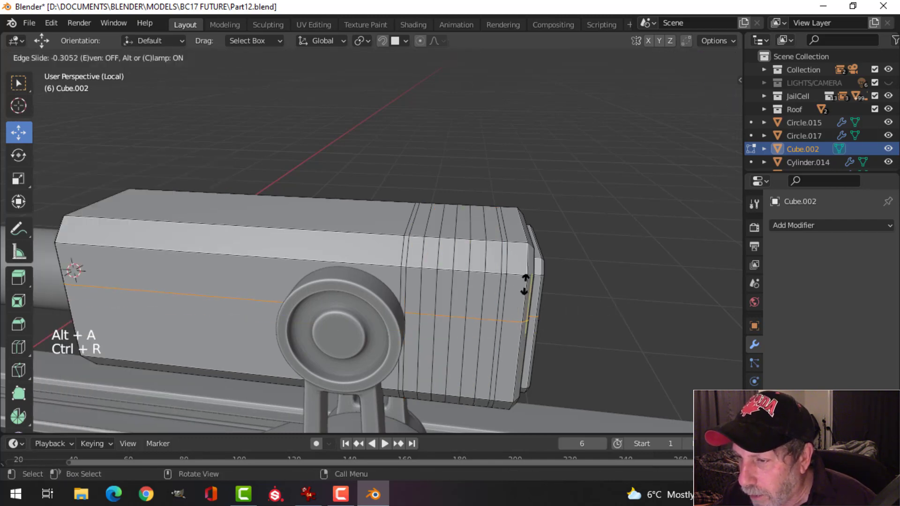
left_click(535, 265)
key("alt+a")
middle_click_drag(544, 263, 555, 283)
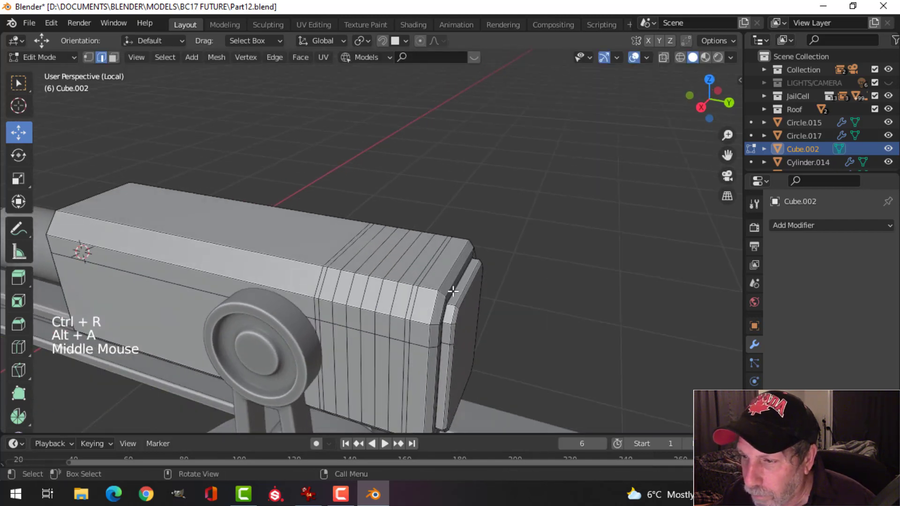
Add a centred lengthwise loop cut along the top of the housing with a slide factor of 0.
key("ctrl+r")
left_click(456, 279)
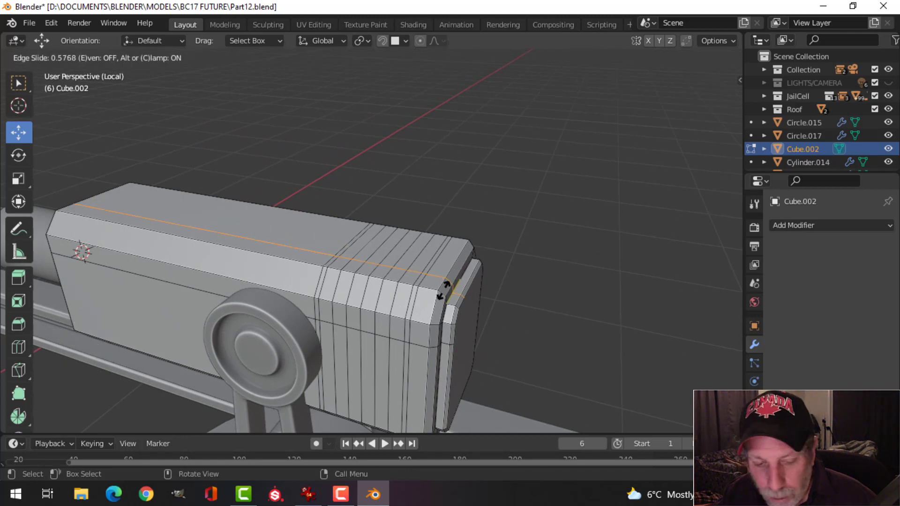
right_click(444, 289)
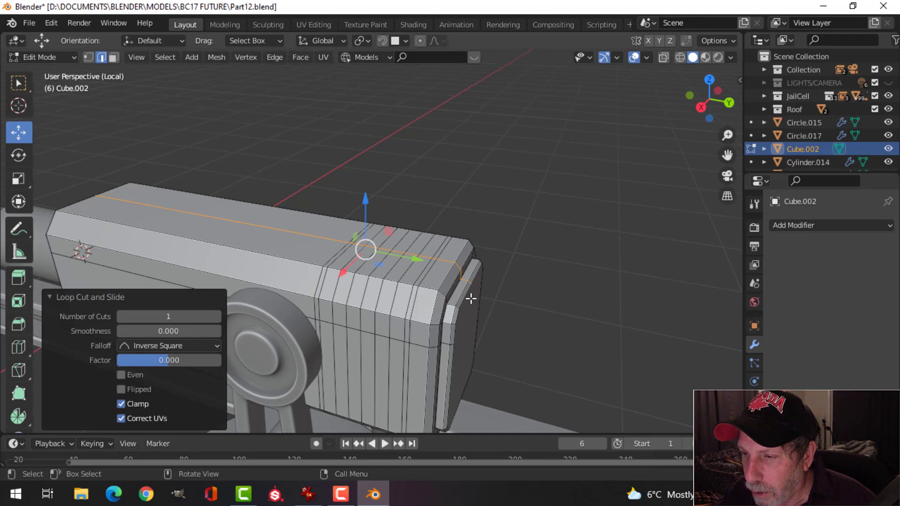
Bevel the centre loop along the housing's top so it spreads into two edges close to the upper chamfers.
mouse_move(470, 298)
middle_mouse_down()
mouse_move(484, 301)
mouse_move(410, 314)
mouse_move(373, 290)
mouse_move(466, 302)
middle_mouse_up()
scroll(373, 289, "up", 2)
scroll(373, 289, "up", 1)
key("ctrl+b")
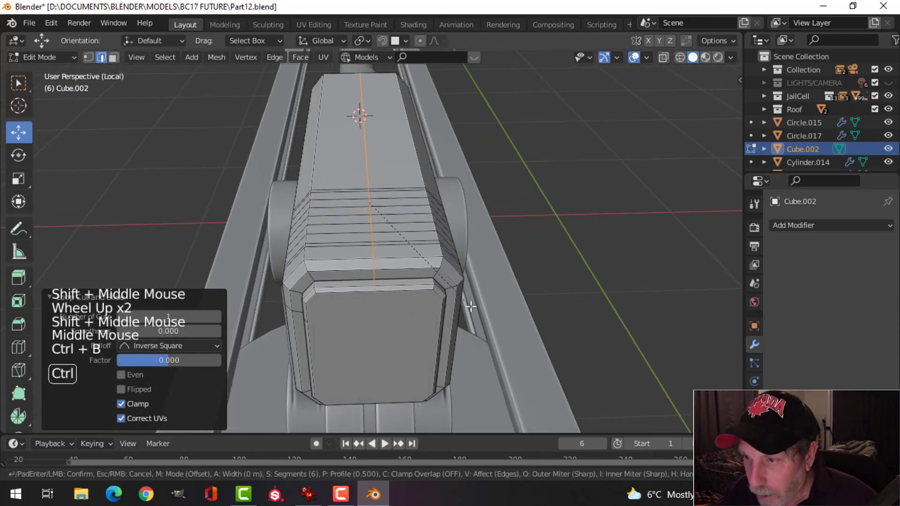
left_click(537, 295)
key("alt+a")
middle_click_drag(392, 301, 476, 305)
scroll(513, 297, "up", 1)
key("3")
key("alt+a")
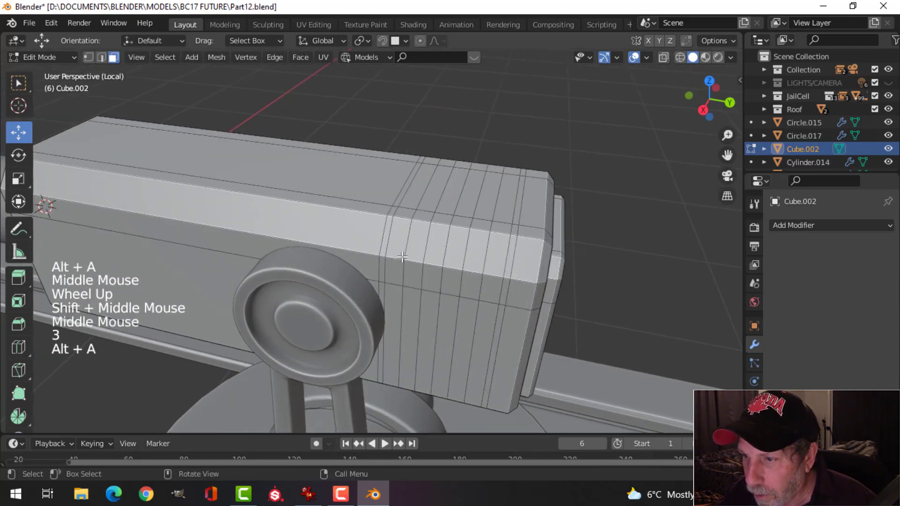
scroll(403, 263, "up", 2)
left_click(405, 265)
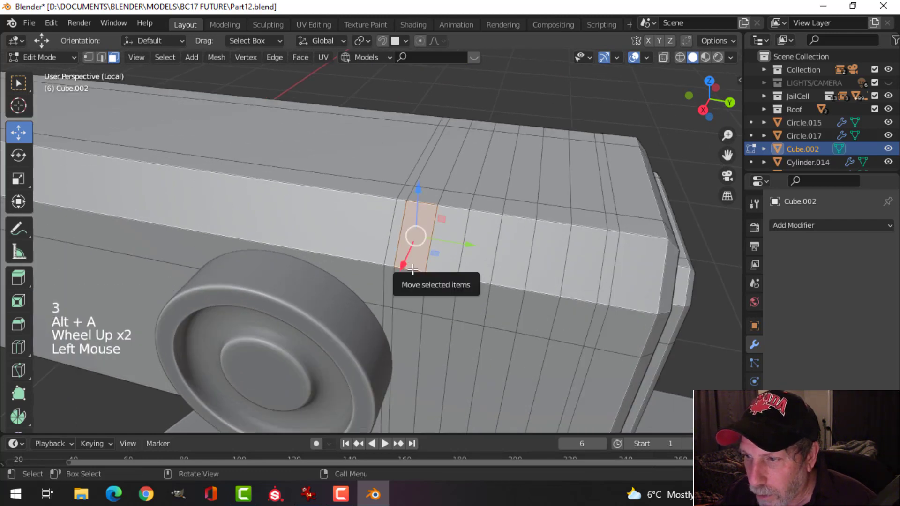
key("c")
left_click(410, 277)
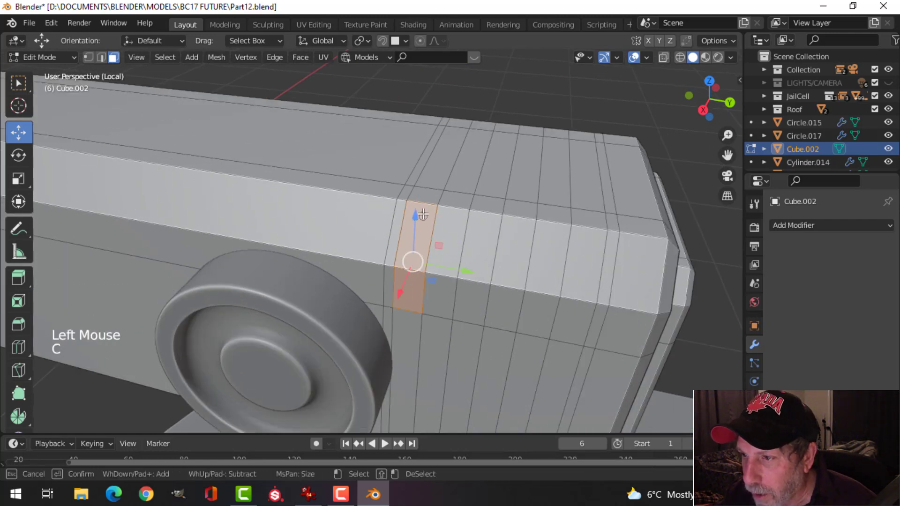
left_click_drag(476, 293, 484, 223)
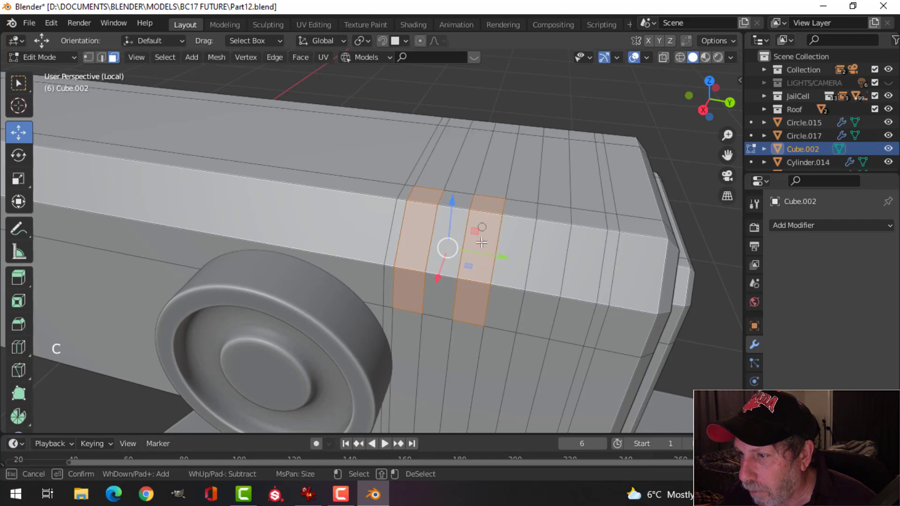
left_click_drag(538, 299, 553, 227)
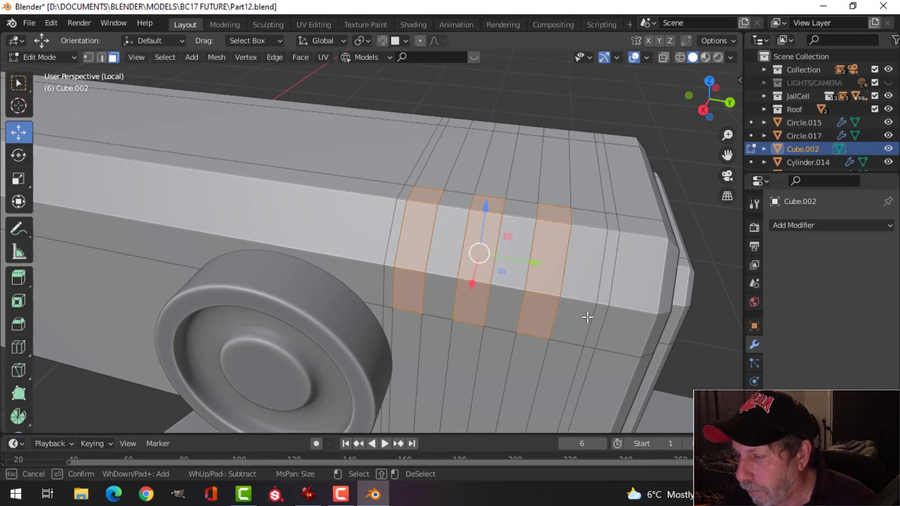
middle_click_drag(650, 245, 422, 264)
middle_click_drag(369, 276, 588, 237)
key("alt+a")
Dissolve the edges of the lengthwise loop running along the housing's side.
middle_click_drag(366, 298, 375, 298)
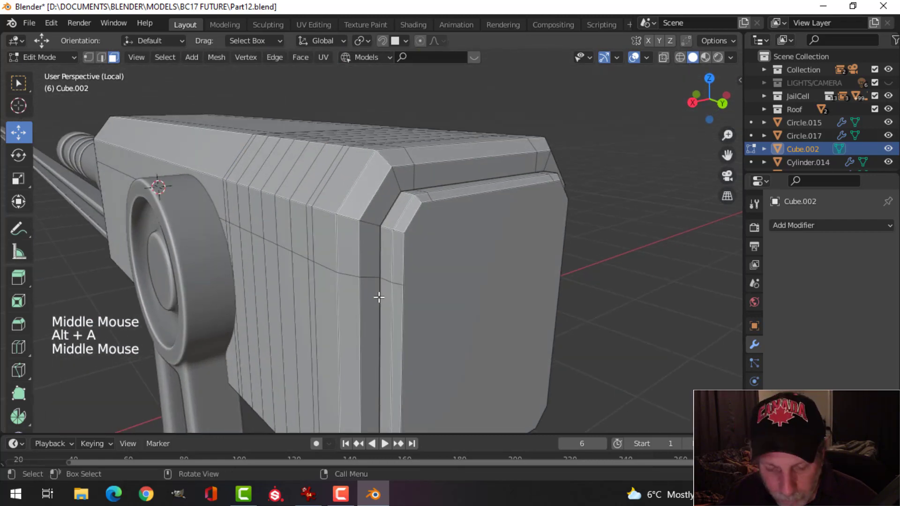
key("2")
left_click(343, 276, "alt+shift")
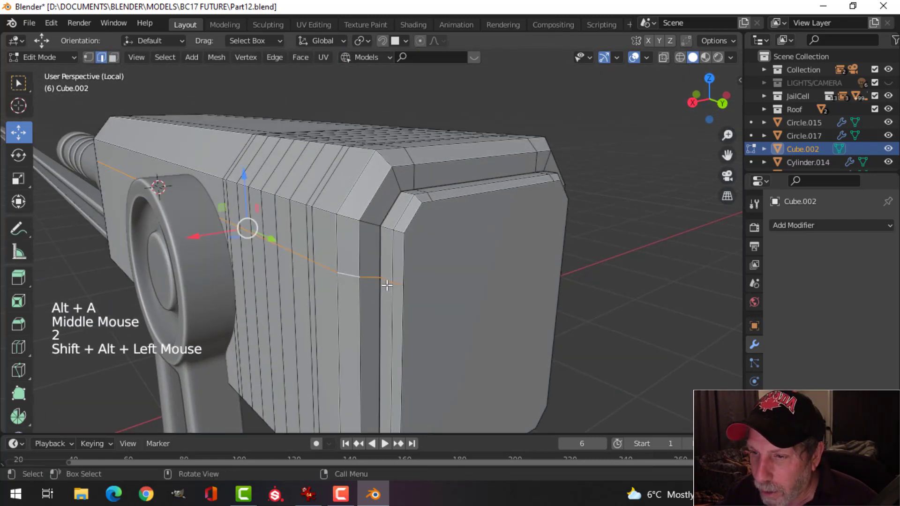
key("x")
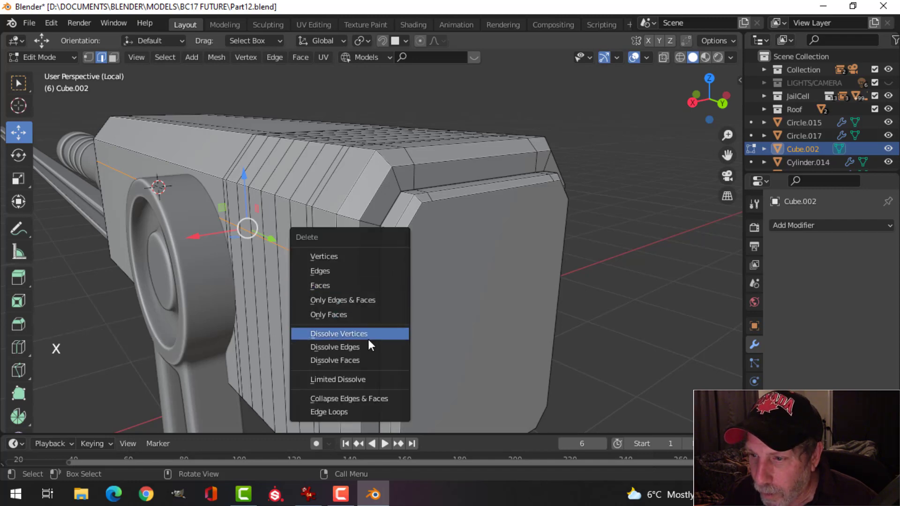
left_click(368, 347)
Add a centred lengthwise loop cut to each of the housing's two sides.
key("ctrl+r")
left_click(347, 276)
left_click(347, 276)
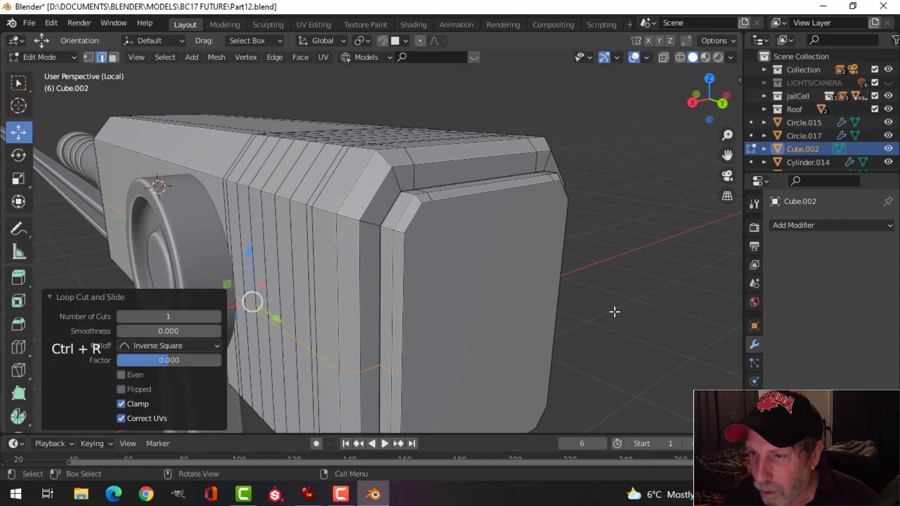
middle_click_drag(614, 312, 431, 308)
key("ctrl+r")
Select both side loops together and raise them about 0.023 m along Z, close below the upper chamfers.
left_click(472, 295, "alt+shift")
left_click(432, 300, "alt+shift")
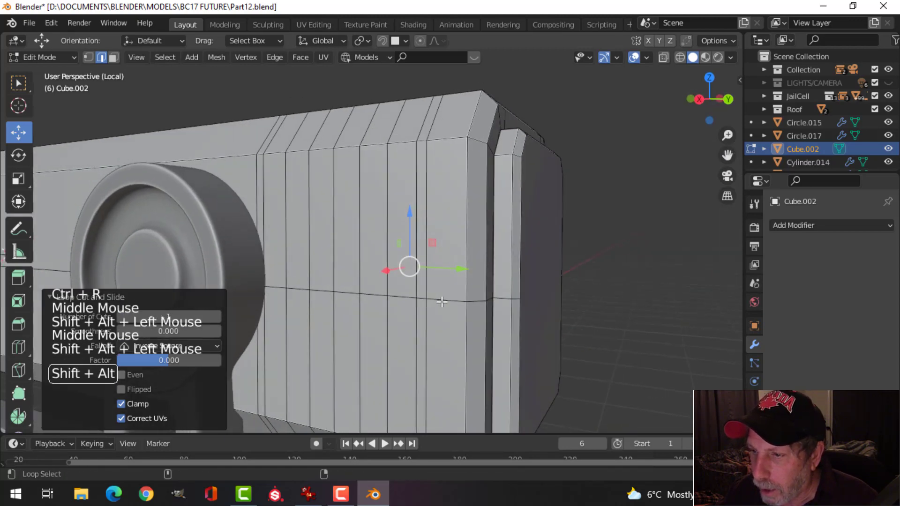
left_click_drag(367, 224, 367, 185)
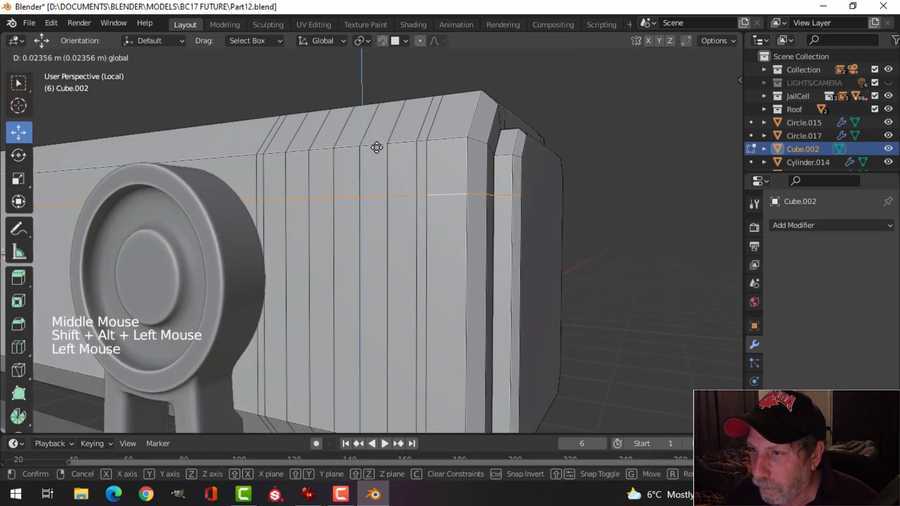
left_click_drag(378, 144, 375, 150)
Select three alternating vertical strips of faces across the first side's upper chamfer in the housing's rear band.
middle_click_drag(375, 150, 341, 216)
key("alt+a")
key("3")
key("c")
left_click_drag(340, 217, 346, 197)
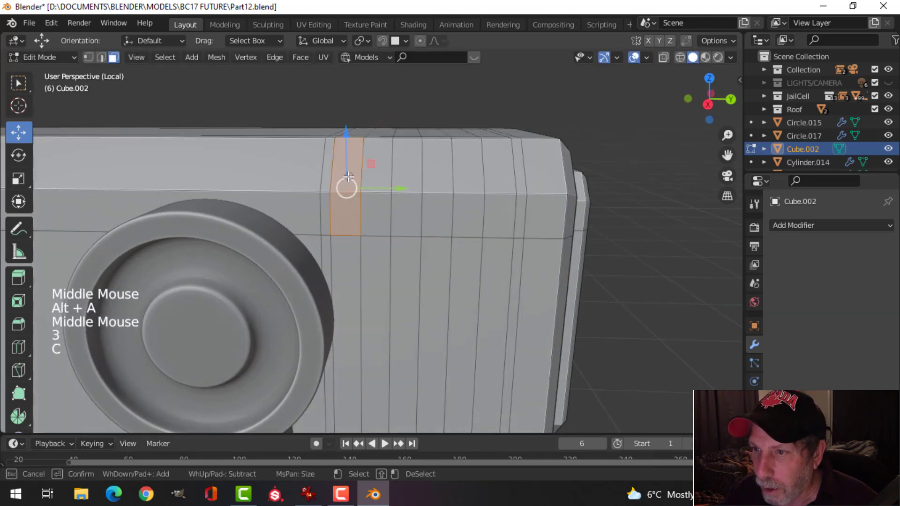
middle_click_drag(348, 176, 357, 169)
key("c")
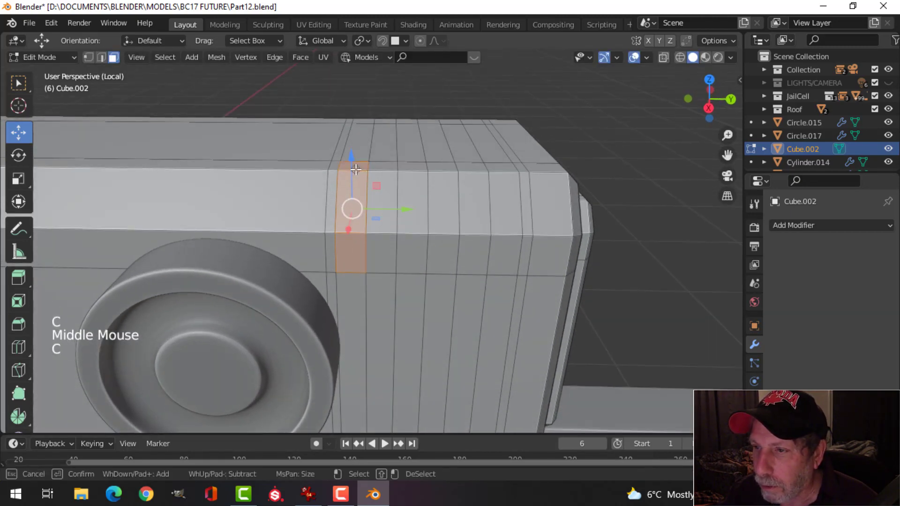
left_click_drag(411, 170, 413, 240)
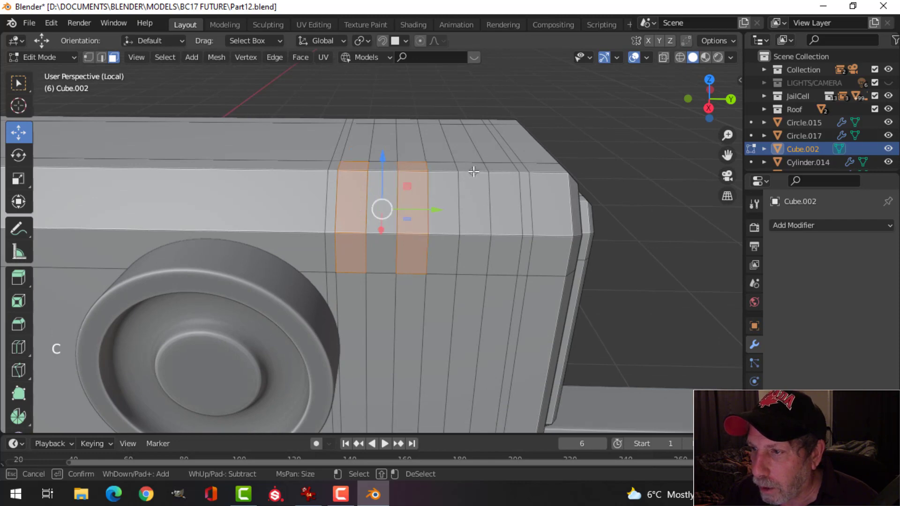
right_click(556, 205)
Add the three matching alternating face strips across the opposite side's upper chamfer to the selection.
middle_click_drag(557, 204, 320, 227)
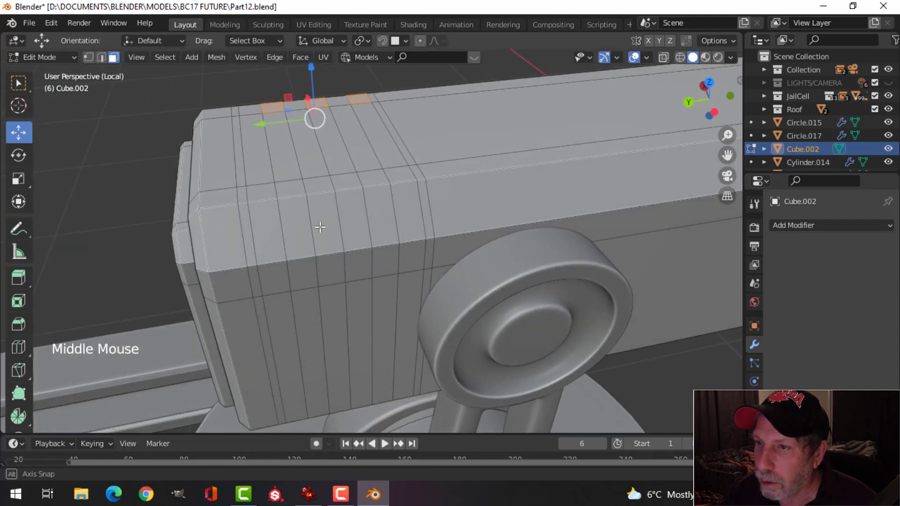
key("c")
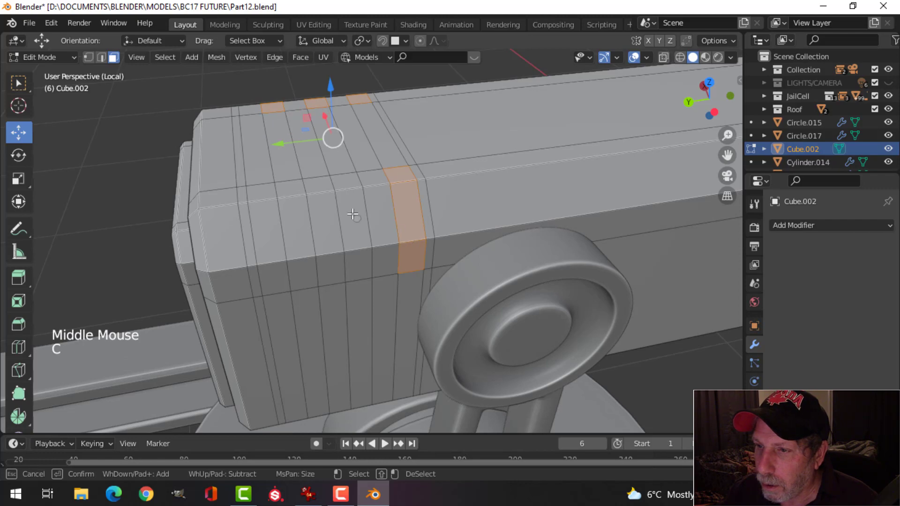
left_click_drag(345, 188, 357, 253)
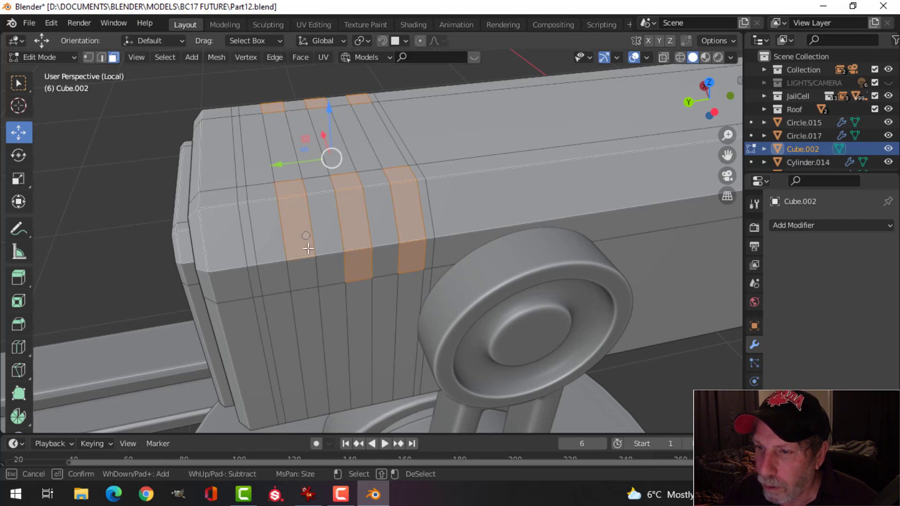
right_click(358, 243)
middle_click_drag(358, 243, 537, 236)
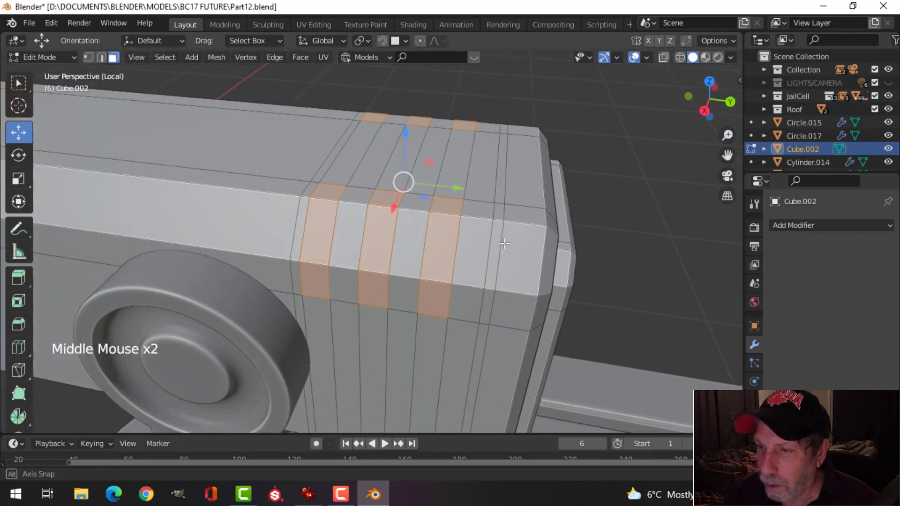
Extrude the selected strips in place and shrink them inward along their normals to recess the slots, leaving mesh editing.
key("e")
key("alt+s")
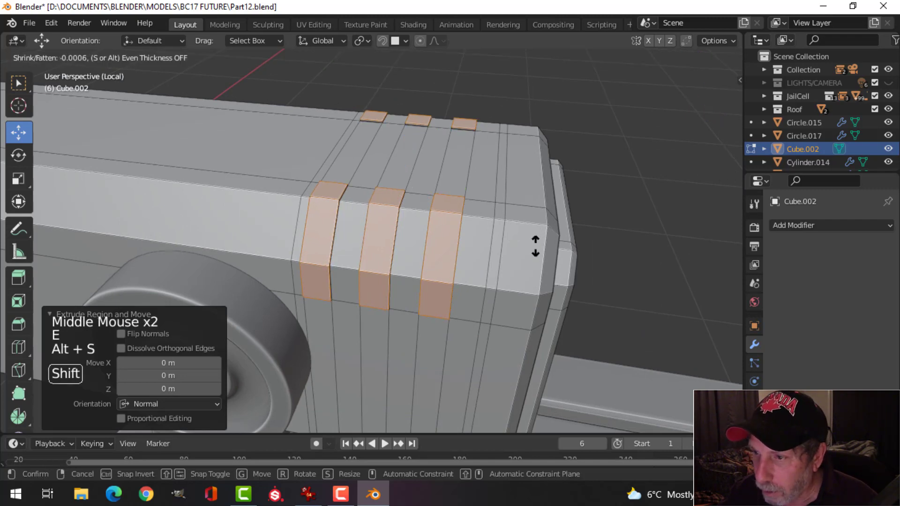
left_click(526, 207)
middle_click_drag(526, 207, 450, 239)
key("Tab")
Reselect the gun housing and save the file.
scroll(484, 261, "up", 2)
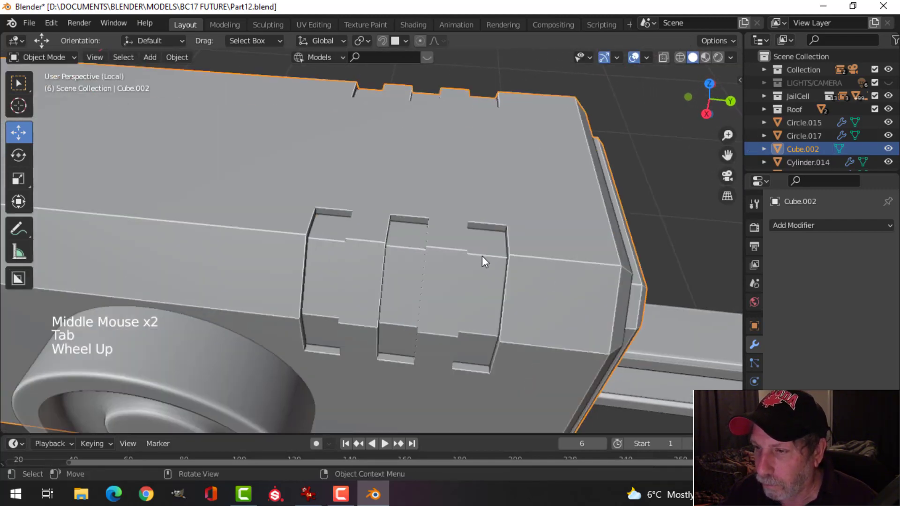
scroll(484, 257, "up", 2)
scroll(522, 251, "down", 3)
key("alt+a")
middle_click_drag(522, 251, 471, 259)
scroll(470, 259, "down", 3)
middle_click_drag(389, 252, 562, 248)
left_click(763, 245)
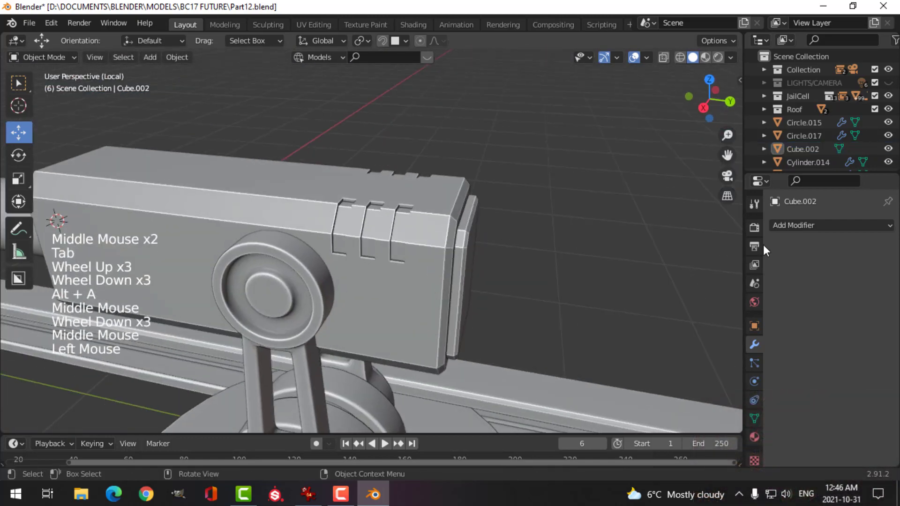
left_click(451, 207)
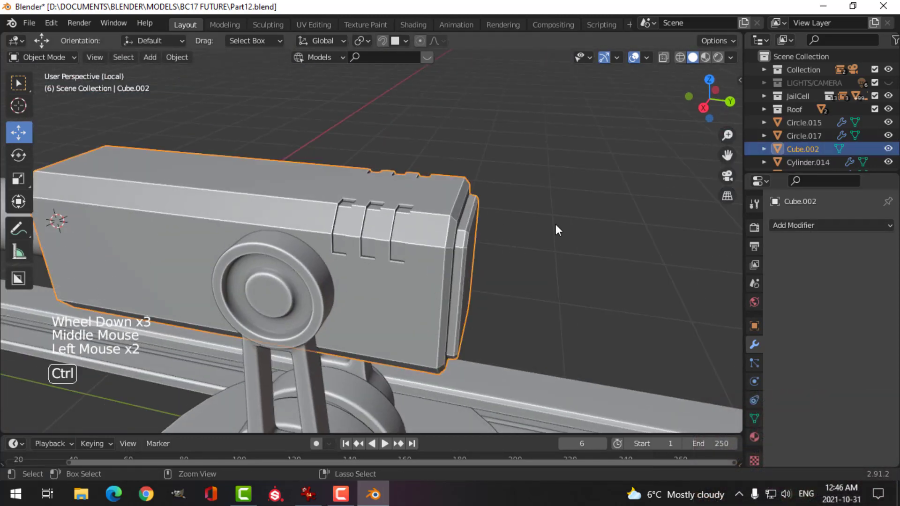
key("ctrl+s")
Add a Bevel modifier to the housing with 3 segments and the limit method set to Angle.
left_click(795, 227)
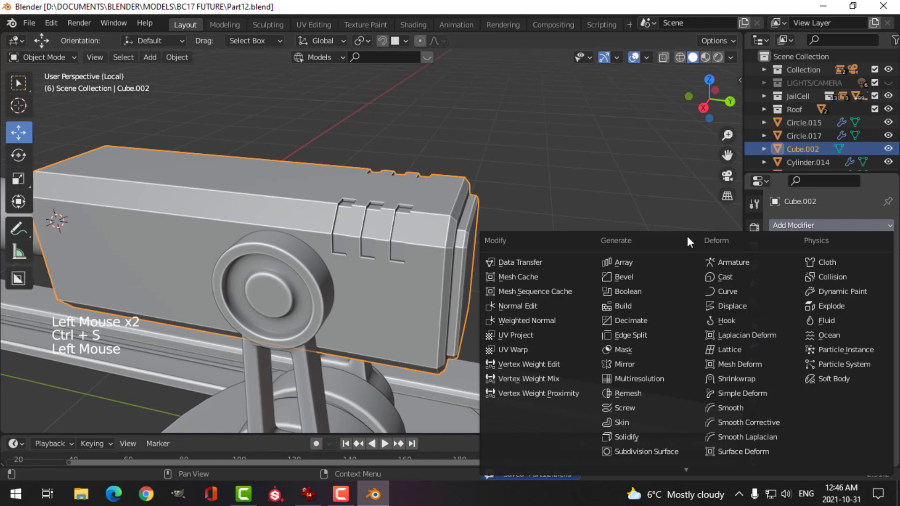
left_click(637, 278)
scroll(476, 271, "down", 2)
middle_click_drag(476, 271, 520, 273)
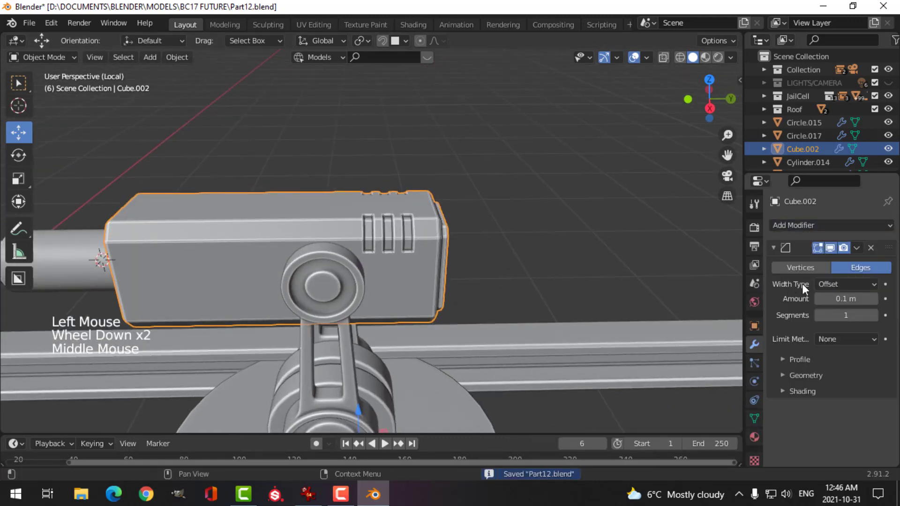
left_click(873, 316)
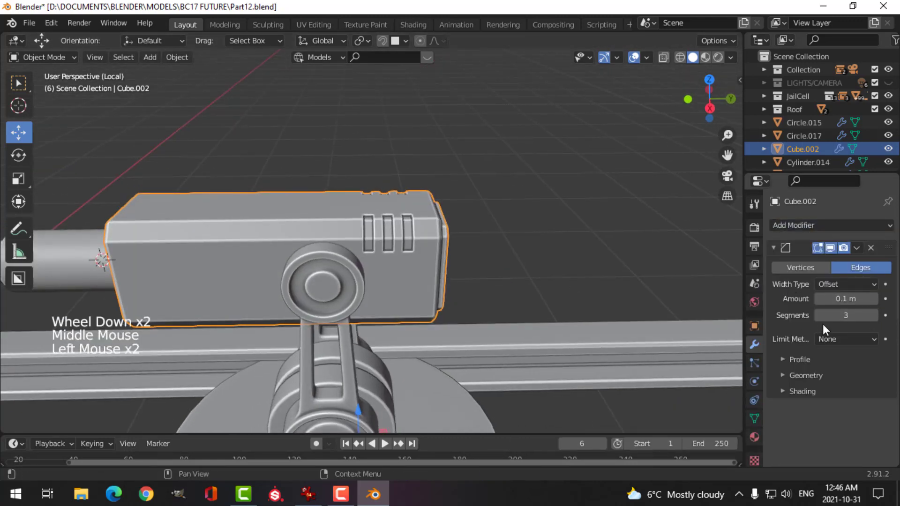
left_click_drag(832, 341, 814, 371)
Set the Bevel modifier's outer miter to Arc in its geometry settings.
left_click(792, 392)
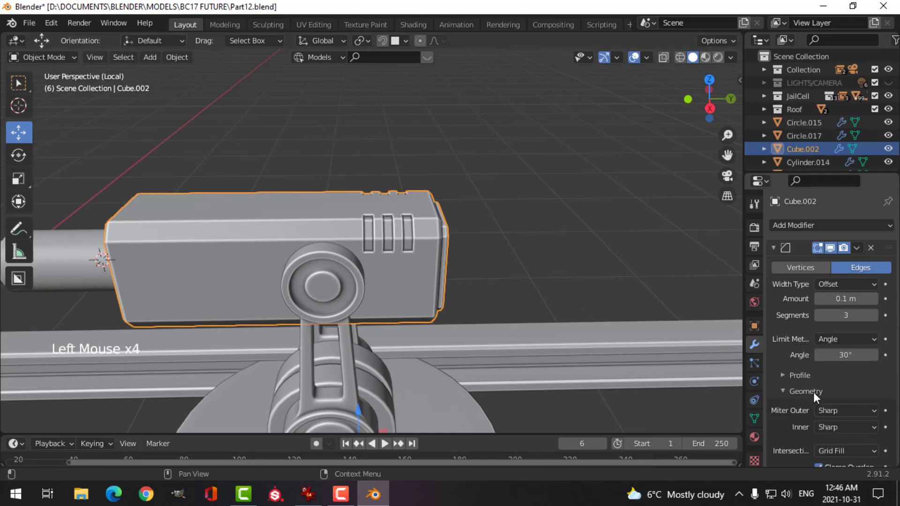
scroll(814, 392, "down", 2)
scroll(427, 280, "up", 4)
scroll(430, 239, "up", 2)
middle_click_drag(430, 240, 423, 217)
scroll(423, 218, "up", 3)
scroll(431, 136, "down", 2)
middle_click_drag(433, 139, 421, 177)
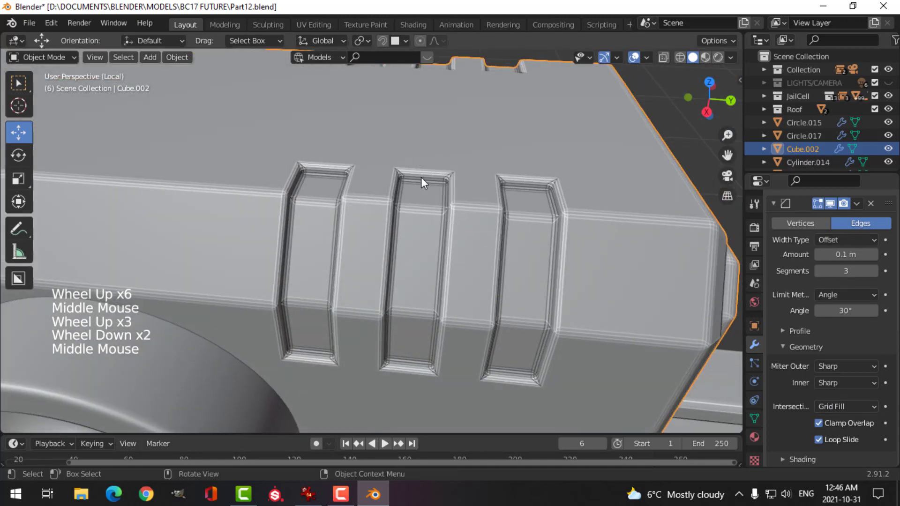
left_click(839, 366)
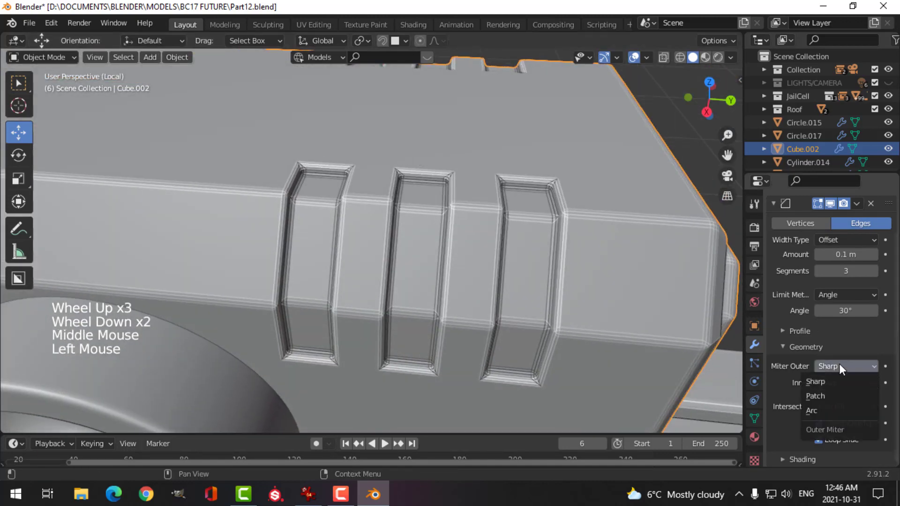
left_click(820, 410)
Shade the gun housing smooth.
scroll(674, 220, "down", 2)
middle_click_drag(674, 220, 529, 224)
right_click(478, 167)
scroll(529, 224, "down", 1)
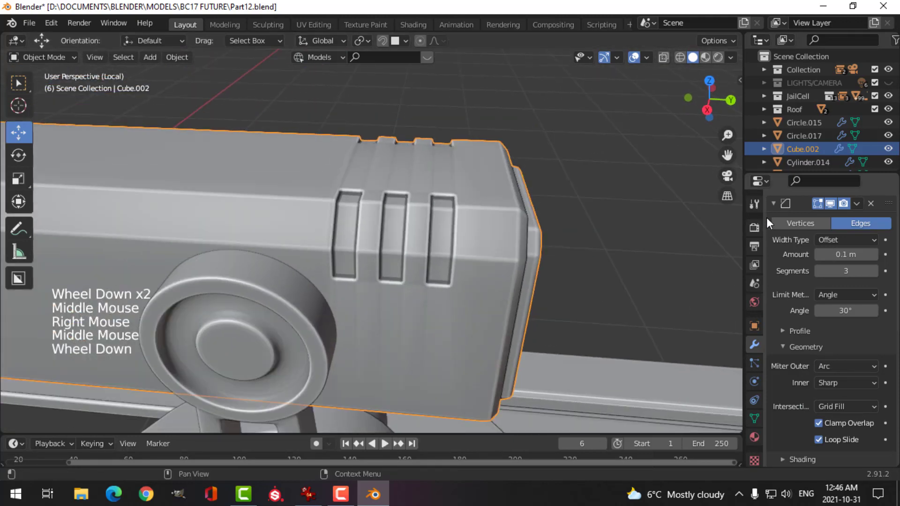
Add a Weighted Normal modifier to the housing and enable Auto Smooth at 30° for its normals.
left_click(773, 203)
left_click(790, 224)
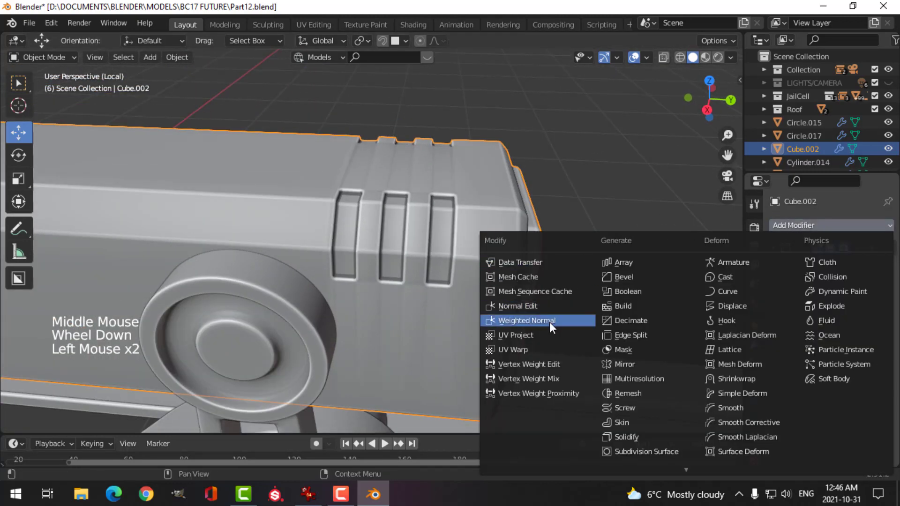
left_click(527, 320)
left_click(753, 417)
scroll(811, 413, "down", 2)
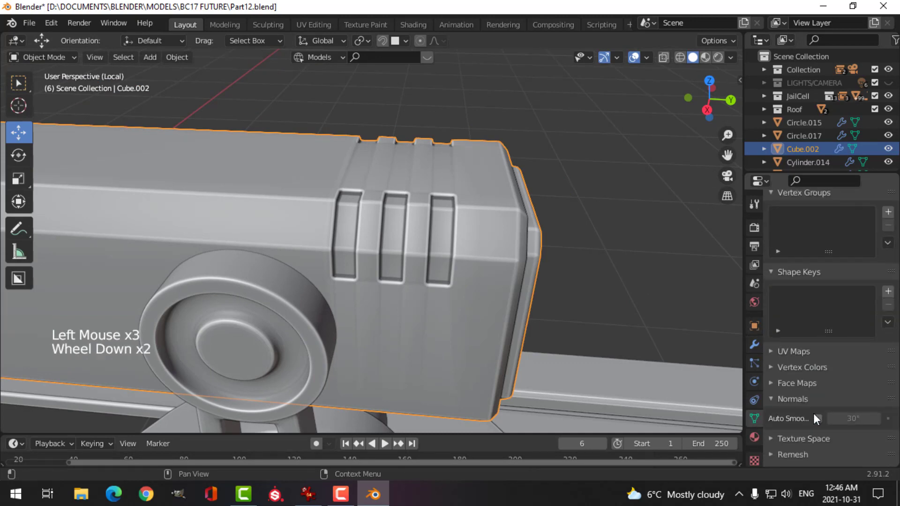
left_click(817, 417)
Deselect the housing and examine its shading, rear slots and proportions within the whole turret.
middle_click_drag(411, 235, 353, 238)
scroll(448, 246, "down", 2)
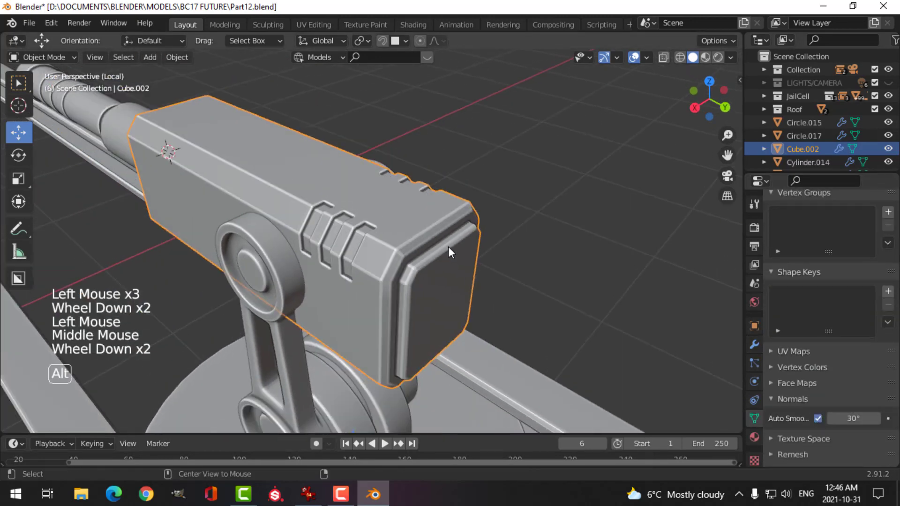
key("alt+a")
middle_click_drag(448, 247, 457, 227)
scroll(347, 230, "down", 2)
scroll(386, 227, "down", 2)
scroll(457, 226, "up", 2)
middle_click_drag(538, 232, 506, 229, "shift")
middle_click_drag(506, 230, 463, 227)
scroll(467, 189, "down", 1)
scroll(403, 225, "down", 2)
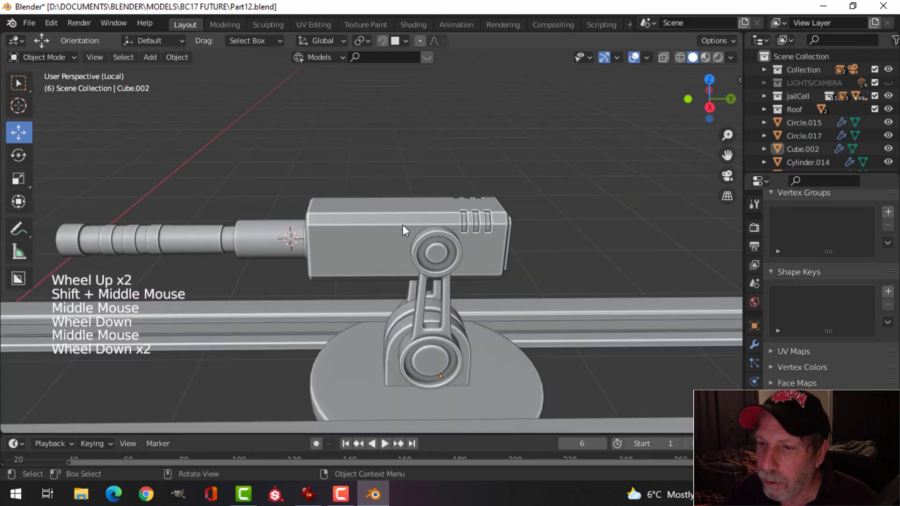
middle_click_drag(403, 230, 307, 232, "shift")
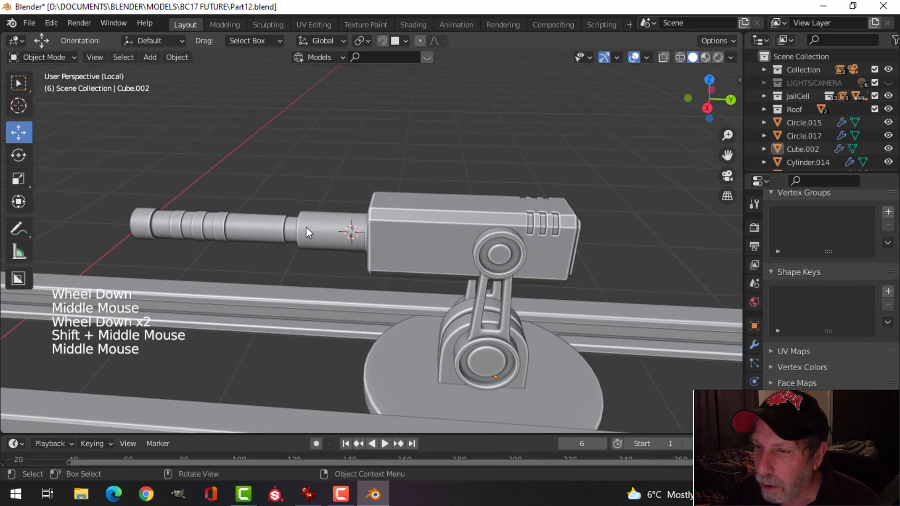
Save the turret file.
middle_click_drag(514, 224, 450, 248)
key("ctrl+s")
middle_click_drag(450, 248, 472, 224)
Dissolve the two redundant edge loops between the rearmost slot and the back edge of the gun housing.
scroll(454, 278, "up", 1)
left_click(464, 207)
key("Tab")
scroll(528, 229, "up", 2)
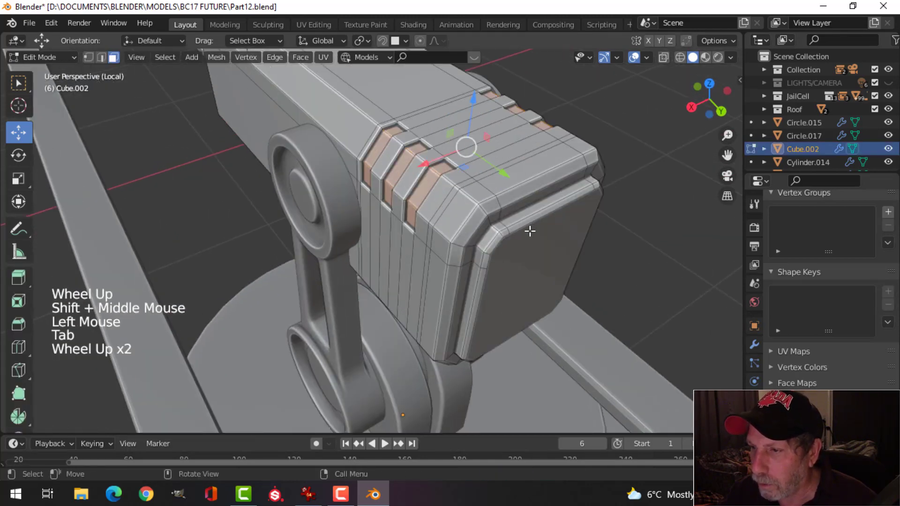
key("alt+a")
middle_click_drag(528, 230, 487, 239)
middle_click_drag(488, 239, 506, 229)
key("2")
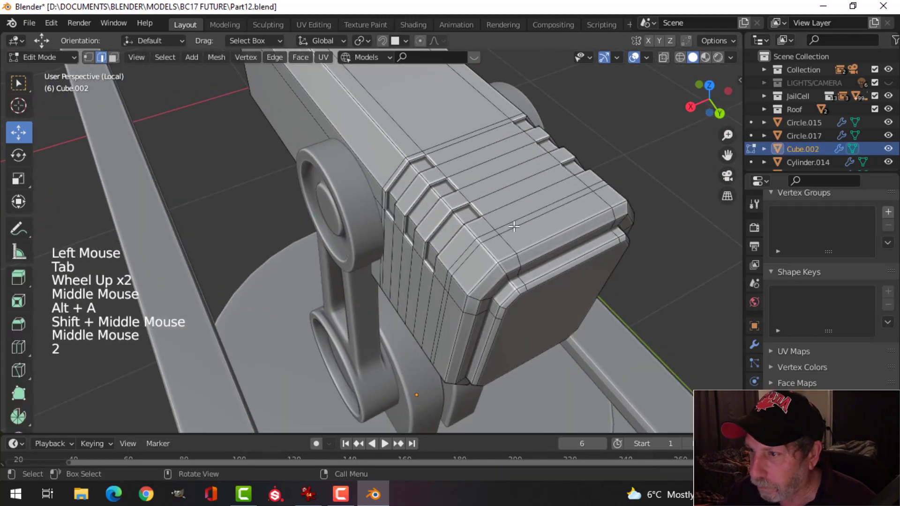
key("alt+a")
middle_click_drag(562, 220, 557, 208)
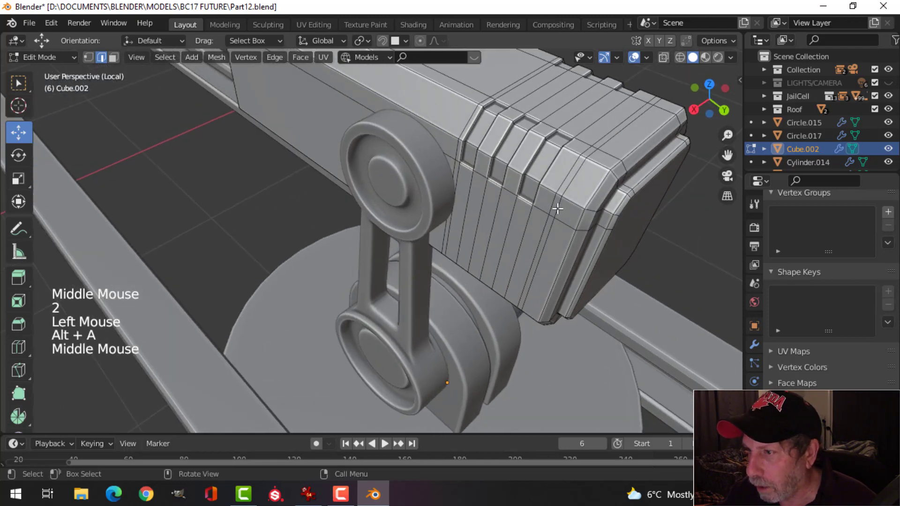
key("x")
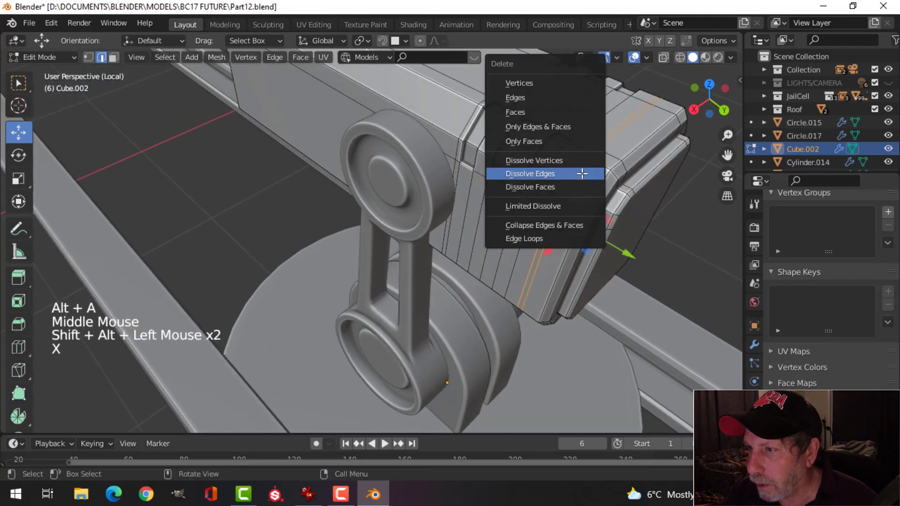
left_click(581, 173)
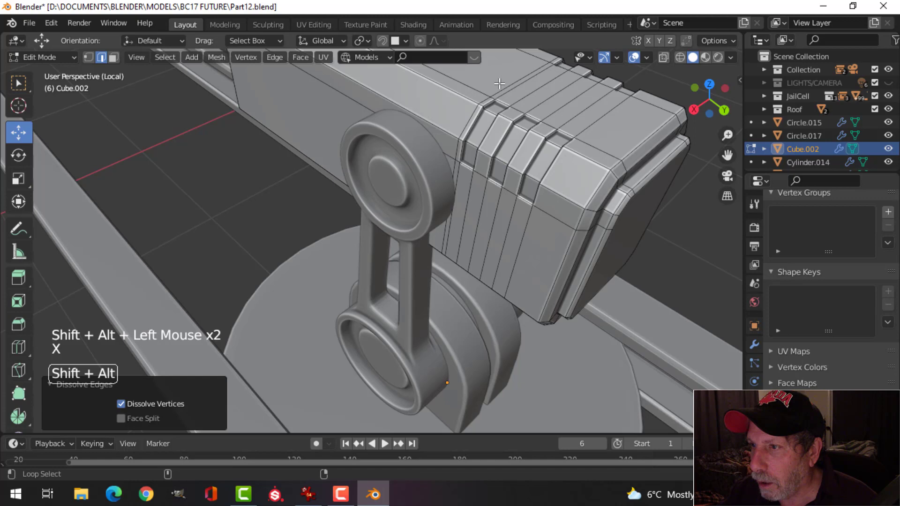
Dissolve the extra edge loop just in front of the foremost slot on the housing.
left_click(499, 83, "alt+shift")
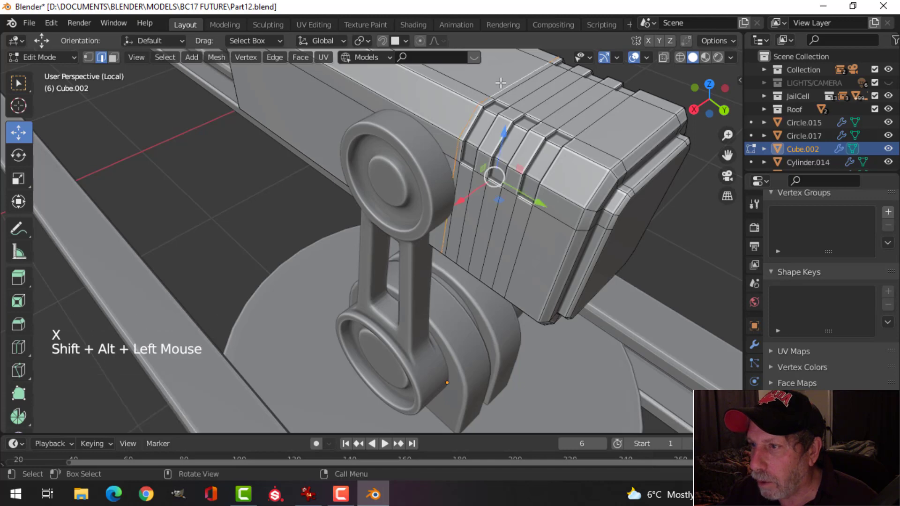
key("x")
left_click(466, 139)
middle_click_drag(466, 139, 525, 164)
middle_click_drag(628, 207, 561, 188, "shift")
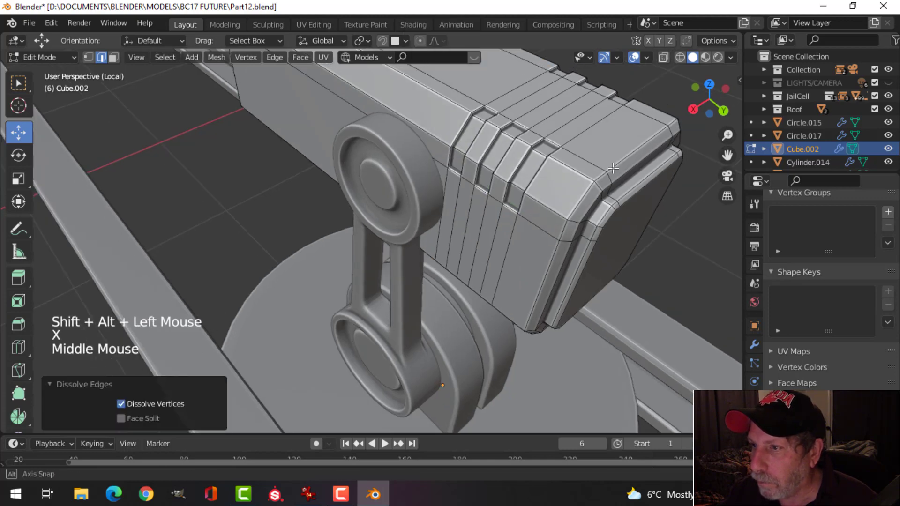
Duplicate the housing's rear top face, raise the copy slightly and separate it into its own object.
key("3")
left_click(563, 183)
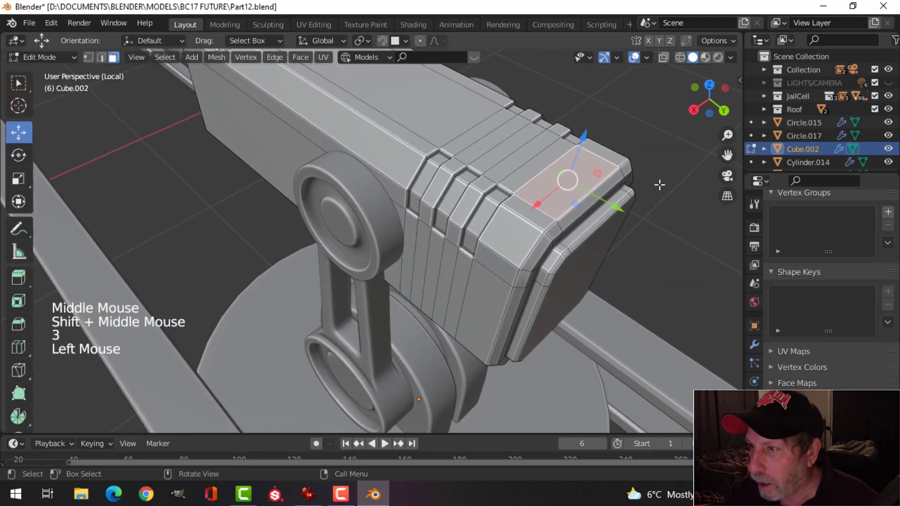
middle_click_drag(659, 185, 532, 206)
middle_click_drag(532, 206, 536, 263)
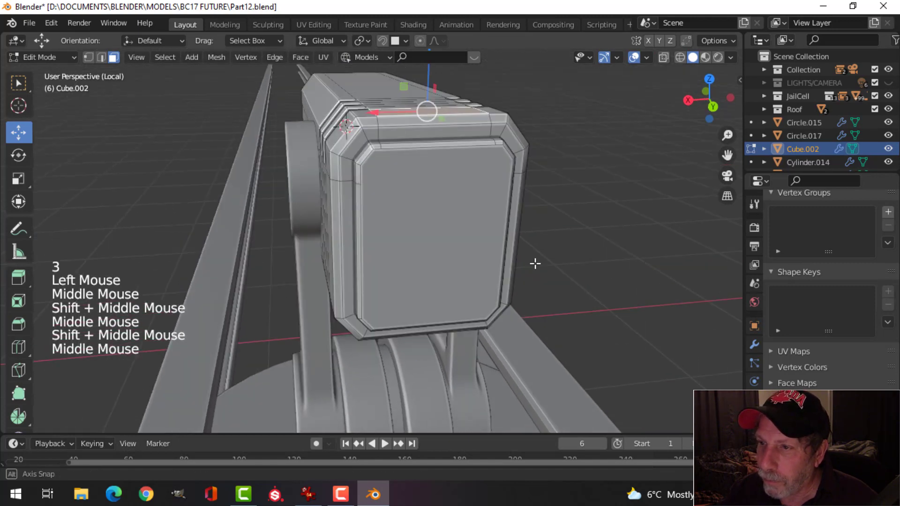
key("shift+d")
middle_click_drag(500, 209, 539, 206, "shift")
left_click(652, 197)
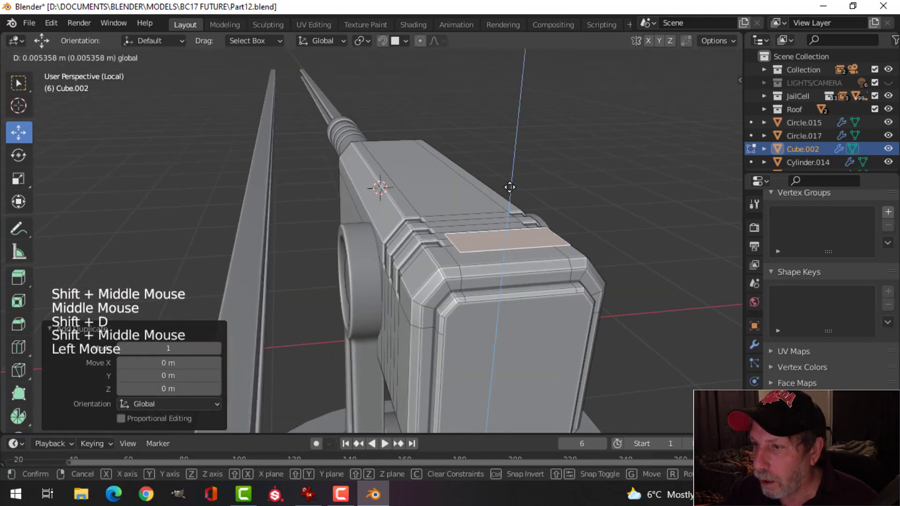
key("p")
left_click(653, 195)
key("Tab")
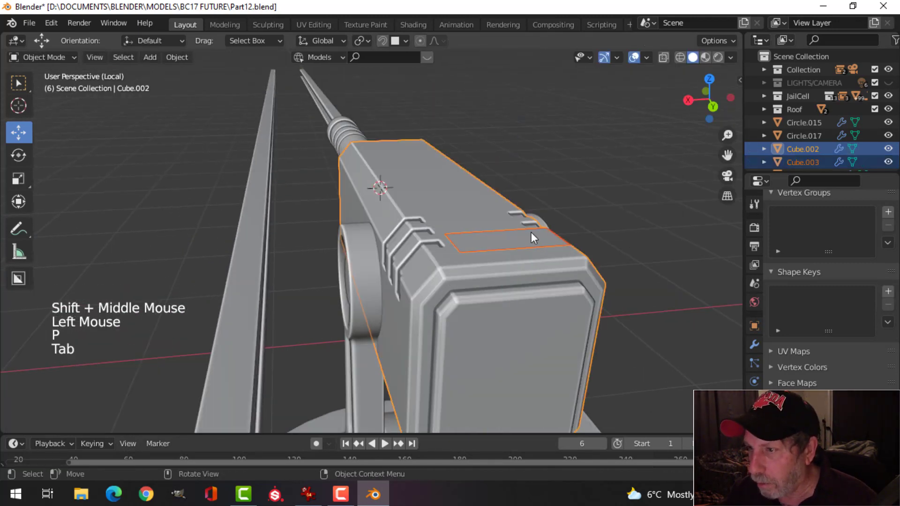
Lower the separated plate slightly toward the housing roof and narrow it to about 0.832 along X.
left_click(530, 233)
key("Tab")
key("a")
middle_click_drag(621, 244, 592, 237)
left_click_drag(406, 106, 412, 121)
middle_click_drag(412, 121, 479, 275)
key("s")
key("x")
left_click(492, 281)
Extrude the plate upward about 0.027 m into a block and taper its top face to about 0.747 along X.
key("e")
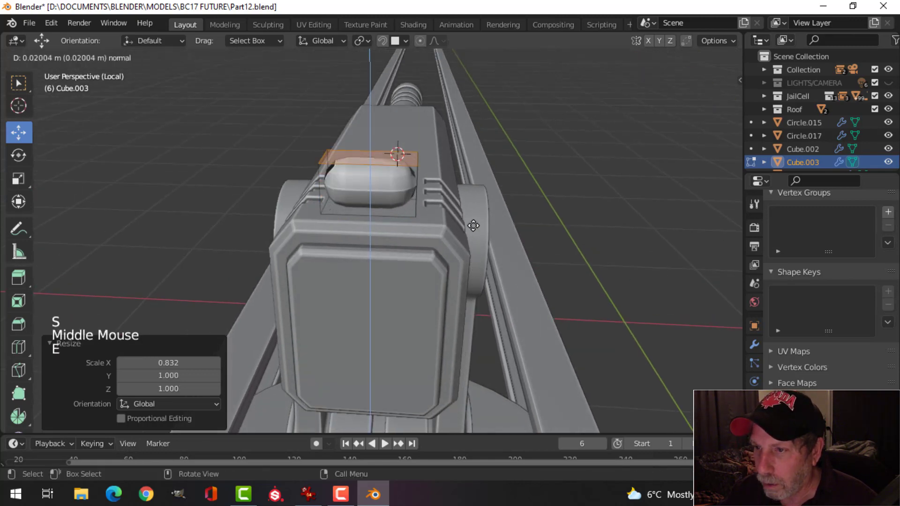
left_click(477, 211)
middle_click_drag(428, 216, 451, 244)
scroll(433, 212, "down", 1)
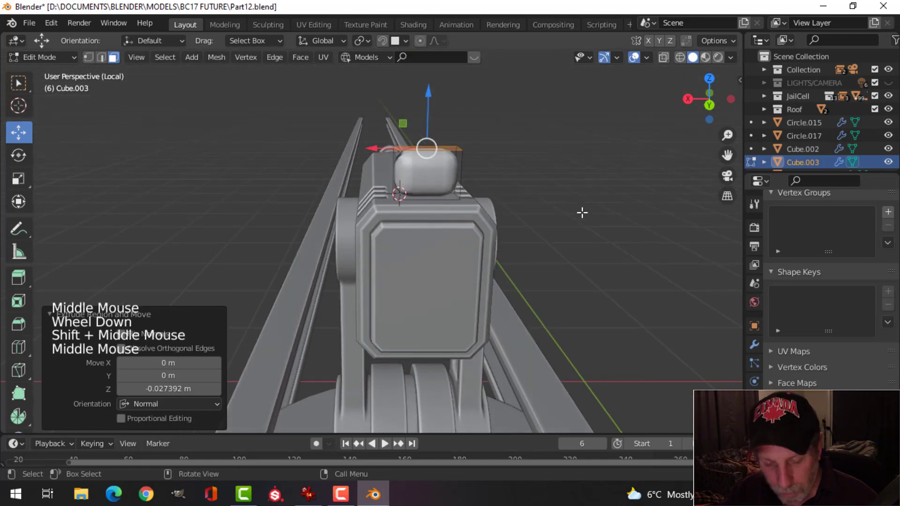
key("s")
key("x")
left_click(513, 199)
middle_click_drag(512, 198, 484, 216)
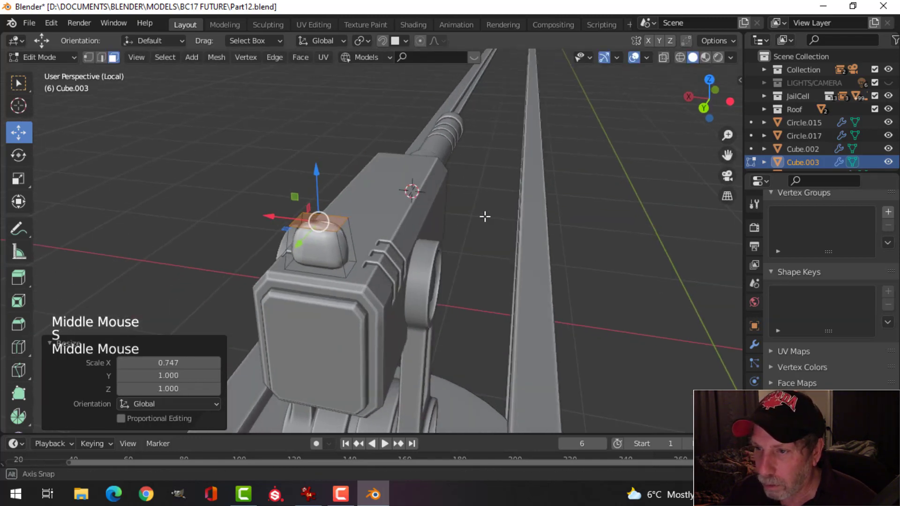
Bevel the edge loops around the block's front and rear faces with a narrow width.
key("alt+a")
middle_click_drag(361, 263, 390, 240, "shift")
scroll(370, 225, "up", 2)
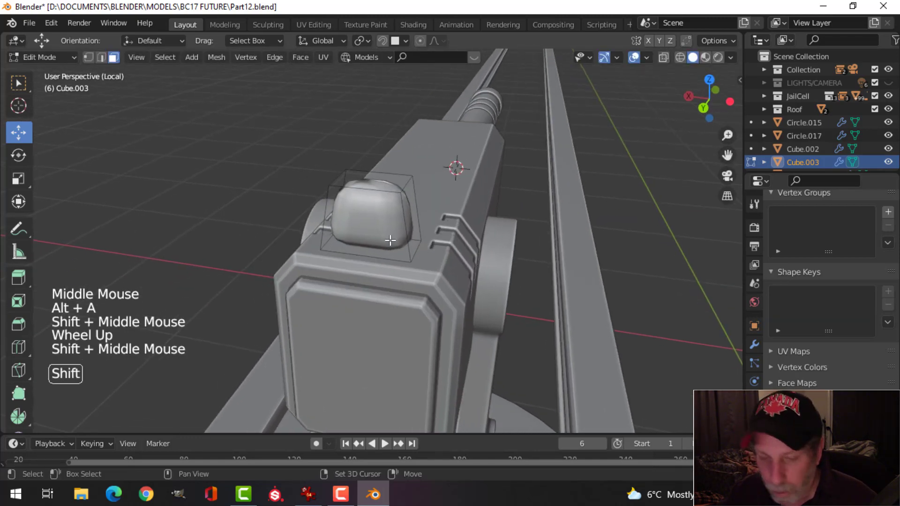
key("2")
left_click(391, 194, "alt+shift")
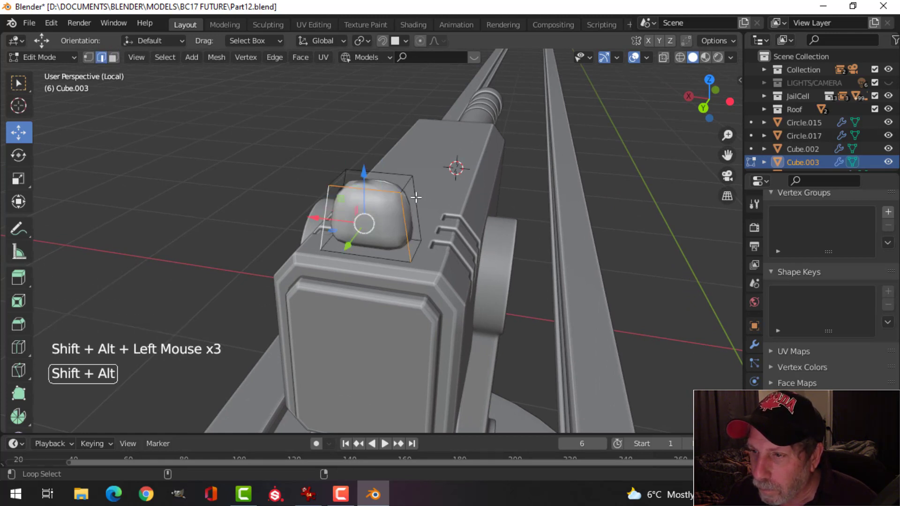
middle_click_drag(341, 172, 535, 220)
left_click(693, 179, "alt+shift")
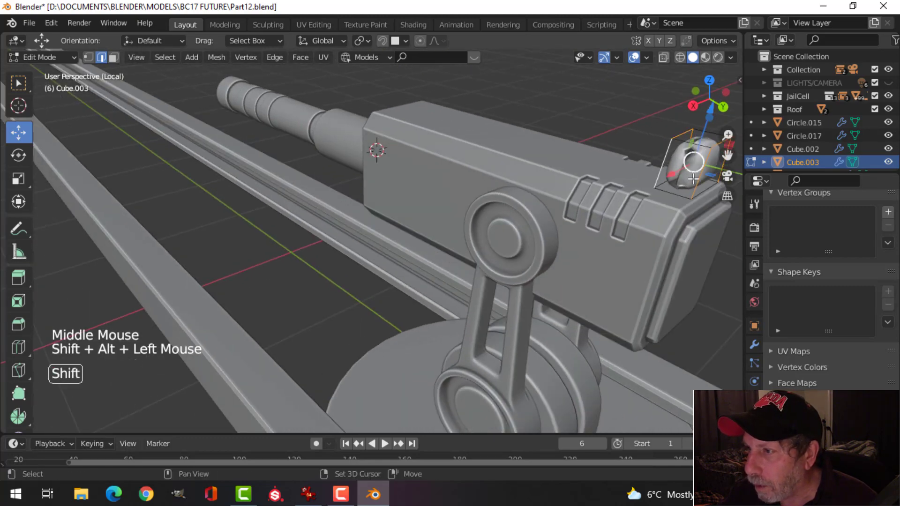
middle_click_drag(621, 199, 596, 223, "shift")
scroll(544, 221, "up", 2)
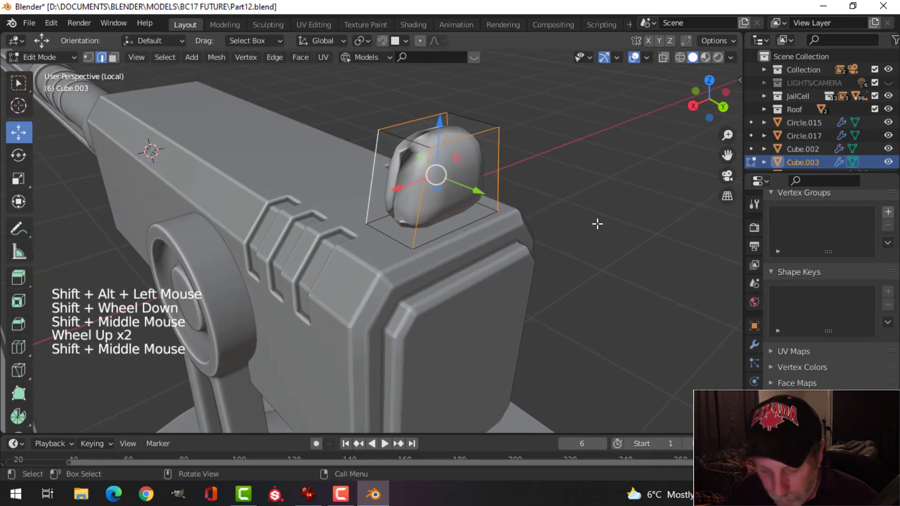
key("ctrl+b")
key("shift")
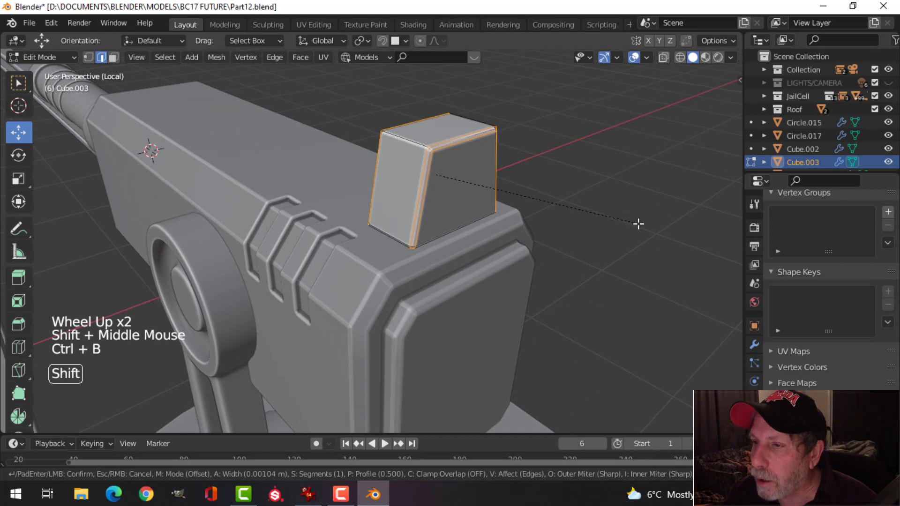
left_click(436, 175)
Round the block's two upper side edges with a 3-segment bevel.
key("alt+a")
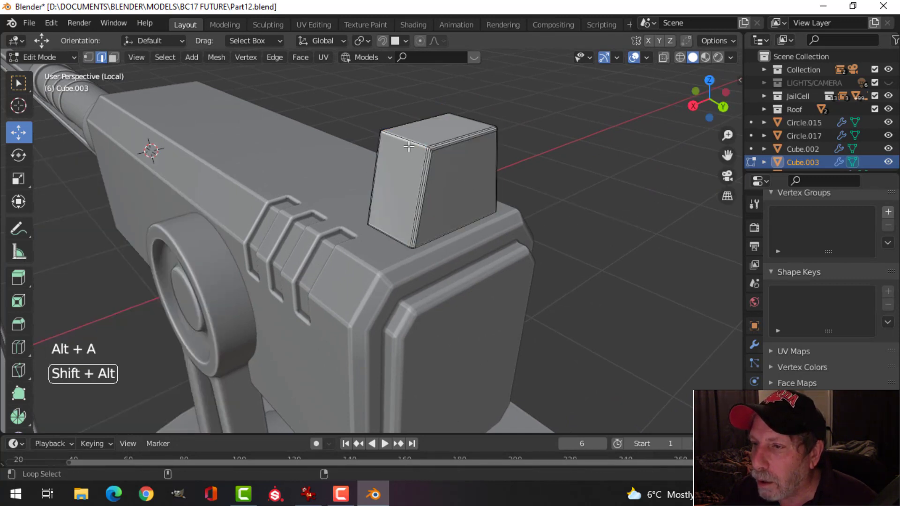
key("ctrl+b")
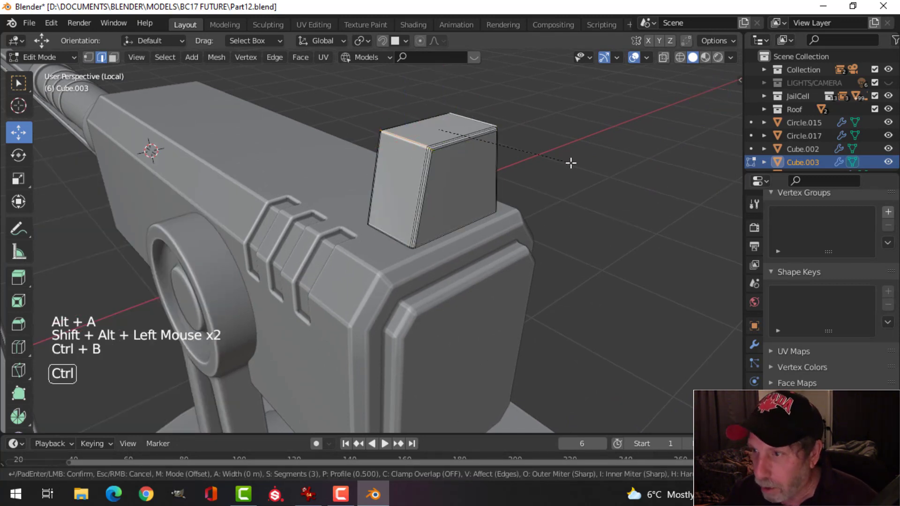
left_click(670, 189)
key("alt+a")
middle_click_drag(670, 189, 434, 300)
Hide every object except the new block and view it straight from the front.
key("Tab")
scroll(493, 215, "down", 2)
key("shift+h")
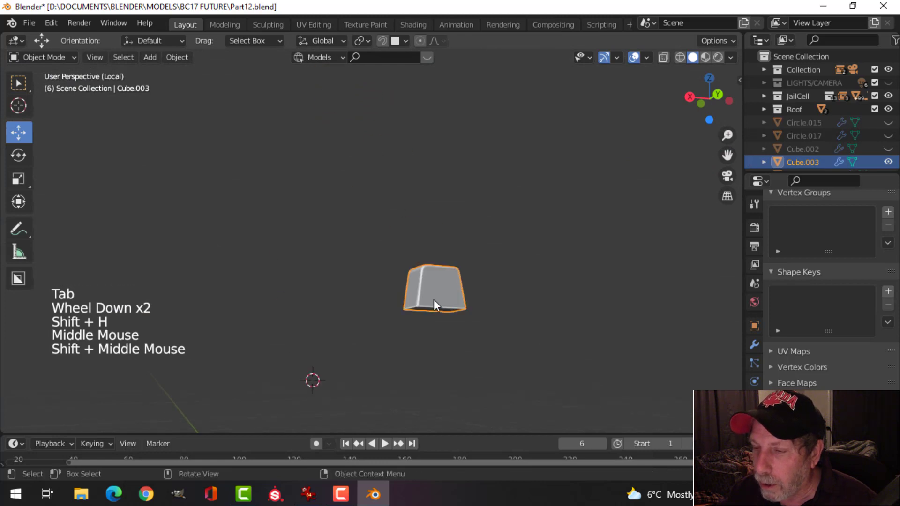
scroll(482, 300, "up", 2)
key("KP_1")
key("x")
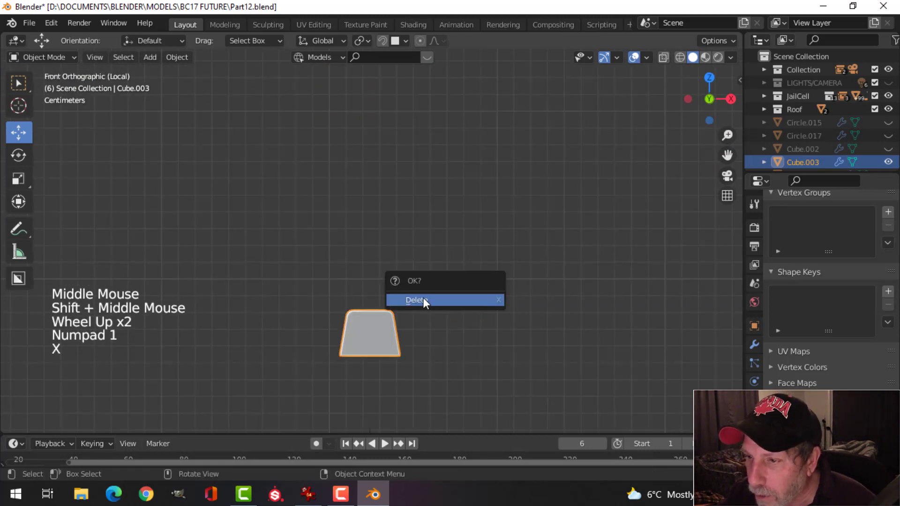
key("Escape")
Delete the block's bottom faces using wireframe display, and return to solid shading.
key("z")
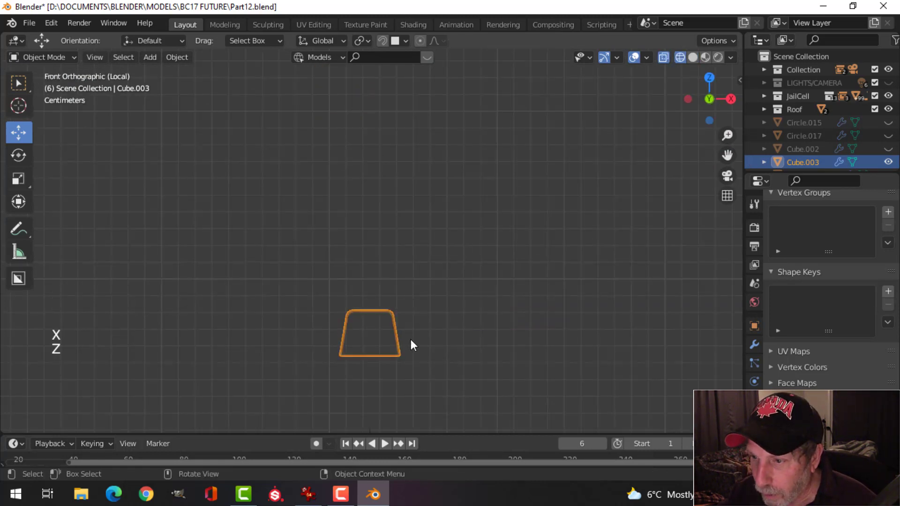
middle_click_drag(409, 345, 422, 253, "shift")
scroll(427, 253, "up", 3)
key("Tab")
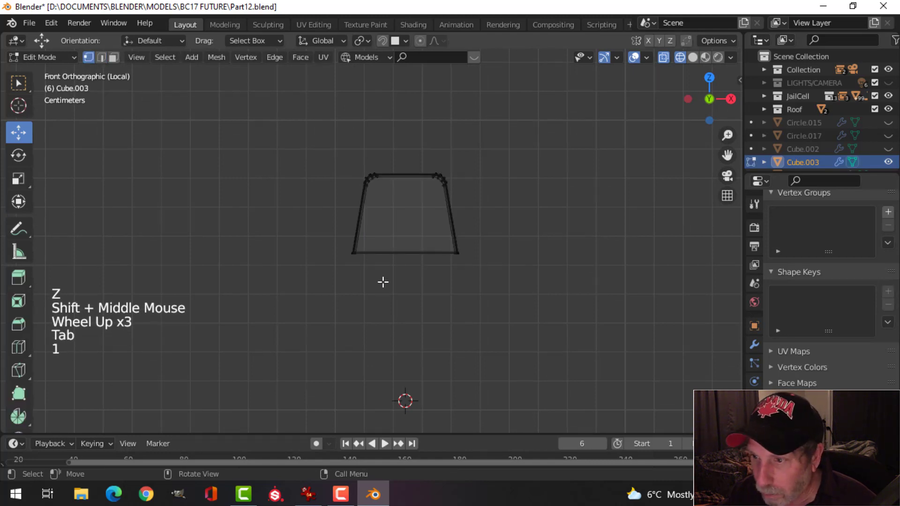
left_click_drag(344, 248, 482, 287)
key("x")
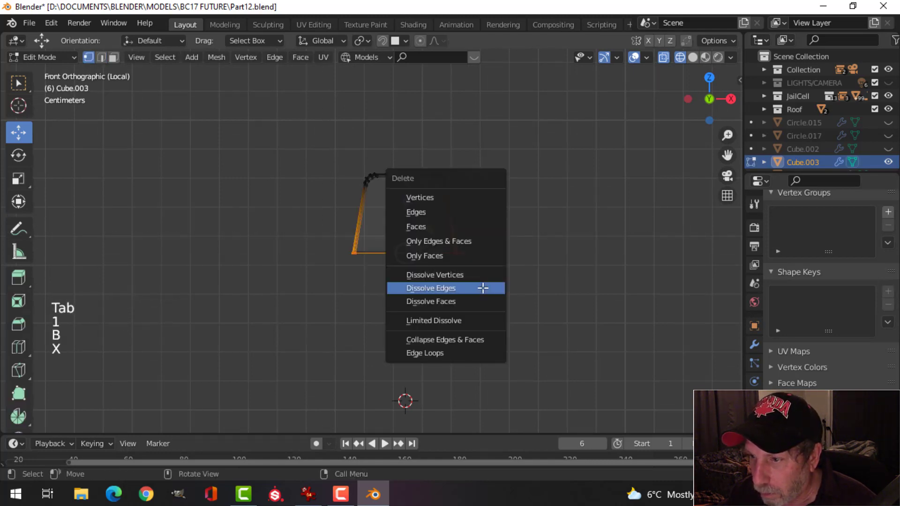
left_click(443, 229)
key("z")
left_click(592, 252)
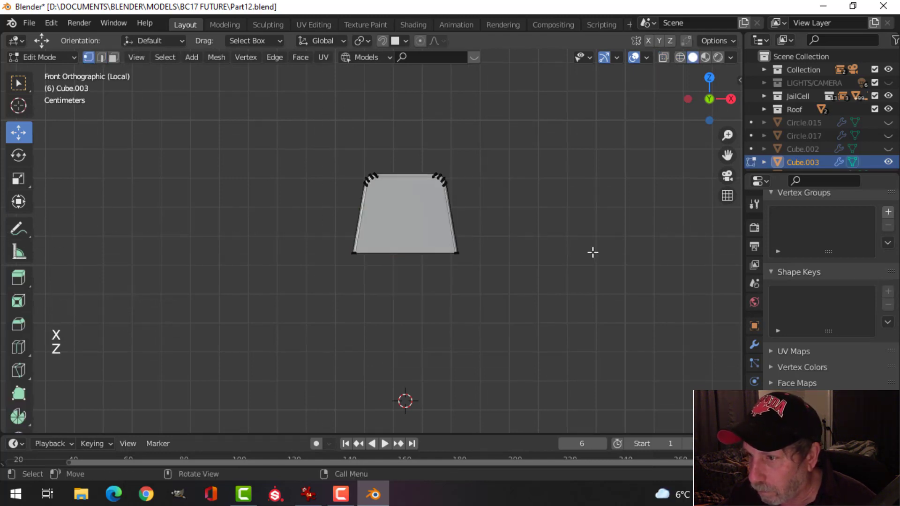
Thin the whole block by scaling its mesh along the Y axis.
scroll(515, 243, "down", 1)
middle_click_drag(516, 239, 550, 308)
key("a")
key("s")
key("y")
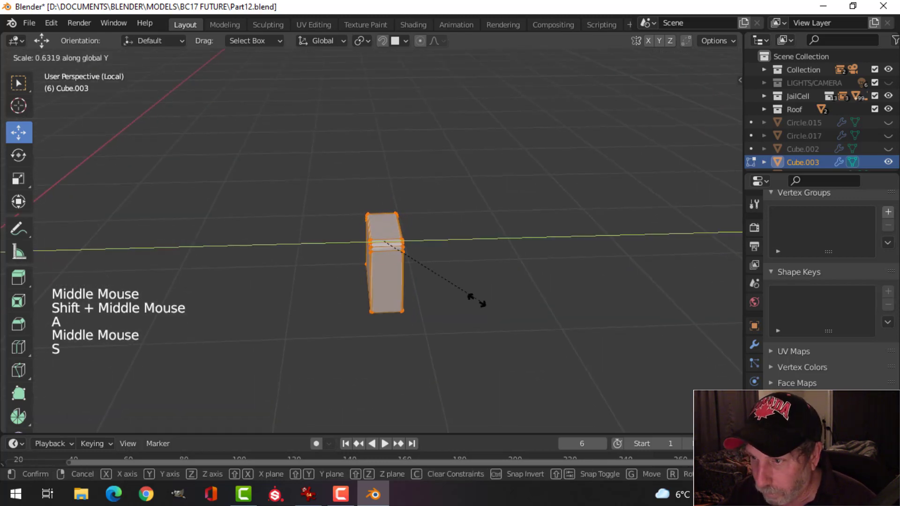
left_click(441, 293)
middle_click_drag(494, 280, 352, 234)
scroll(351, 234, "up", 2)
key("alt+a")
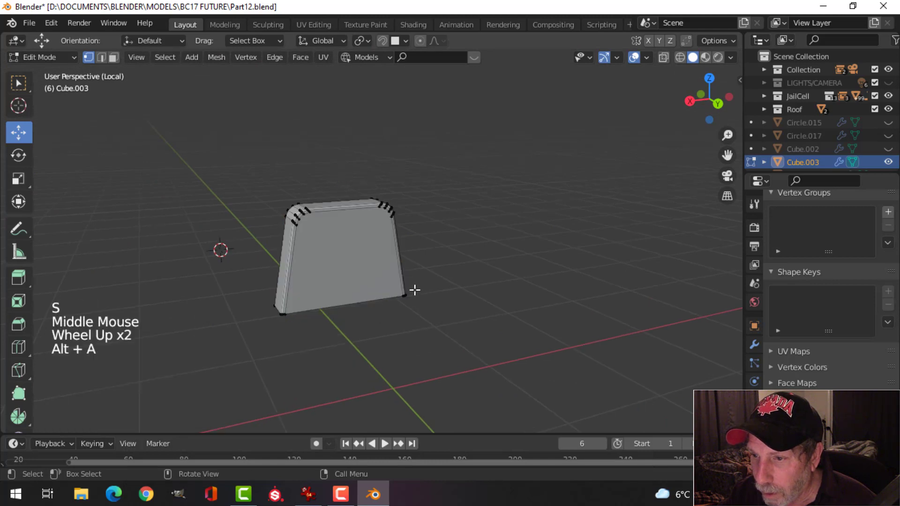
Bridge the block's large front and rear faces to cut an opening straight through it.
middle_click_drag(413, 290, 408, 277, "shift")
middle_click_drag(408, 277, 400, 264)
key("3")
left_click(346, 248)
middle_click_drag(347, 249, 593, 288)
left_click(489, 242, "shift")
middle_click_drag(489, 242, 447, 281)
scroll(521, 239, "up", 3)
middle_click_drag(447, 282, 416, 271)
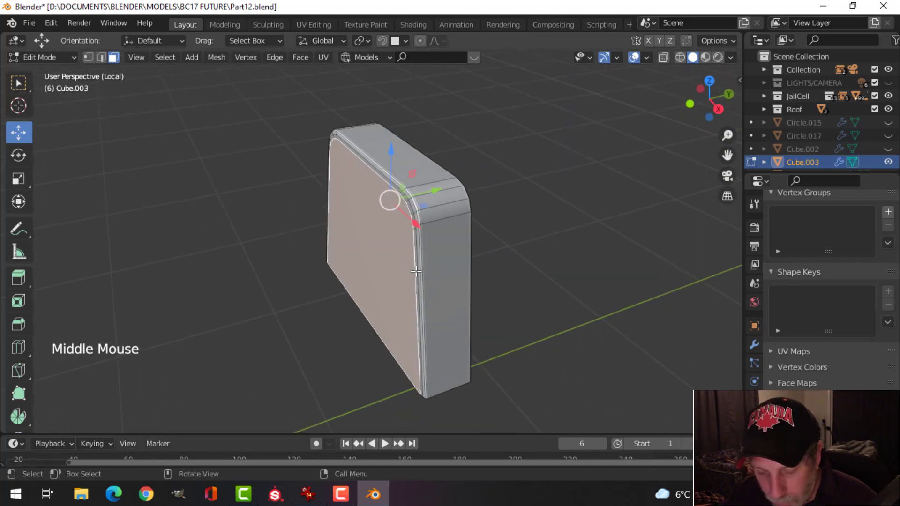
key("ctrl+e")
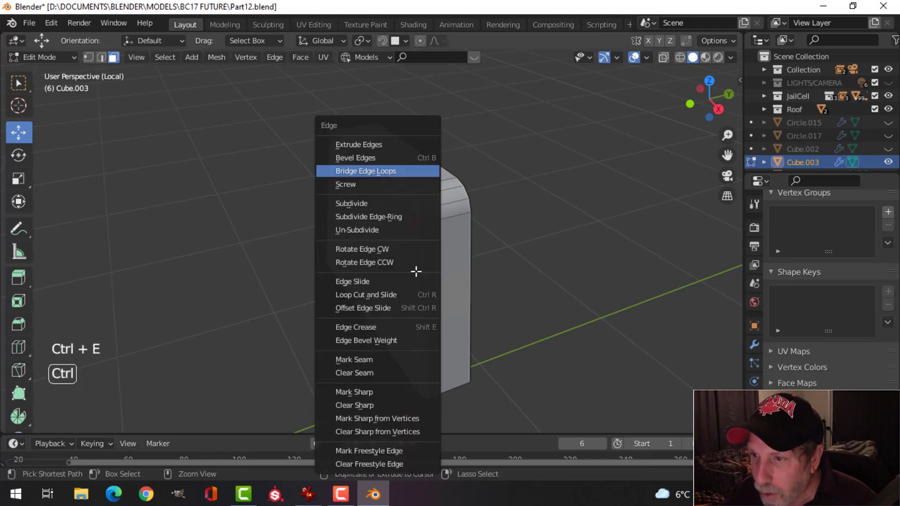
left_click(391, 171)
Delete the face closing the underside of the opening, leaving an open arch.
middle_click_drag(508, 251, 420, 289)
key("alt+a")
left_click(495, 304)
key("x")
left_click(519, 305)
Dissolve the middle edge loop on both the front and rear rims of the arch.
middle_click_drag(446, 232, 415, 316, "shift")
scroll(415, 316, "up", 1)
middle_click_drag(415, 316, 450, 301, "shift")
scroll(438, 327, "up", 1)
key("2")
left_click(426, 245, "alt+shift")
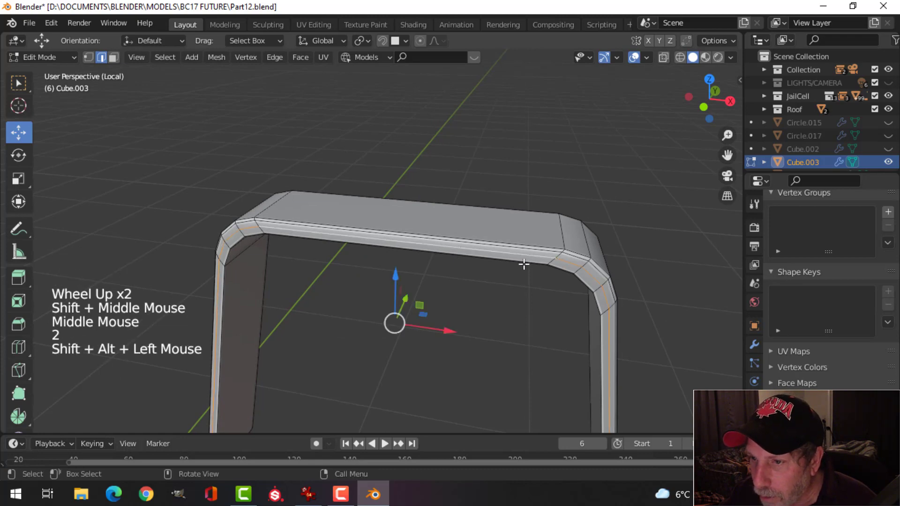
middle_click_drag(527, 263, 229, 210)
left_click(174, 205, "alt+shift")
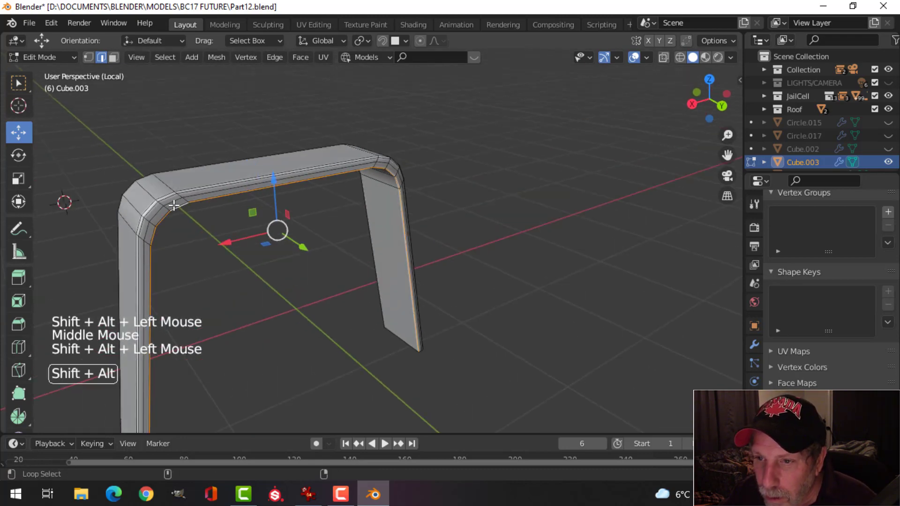
key("alt+a")
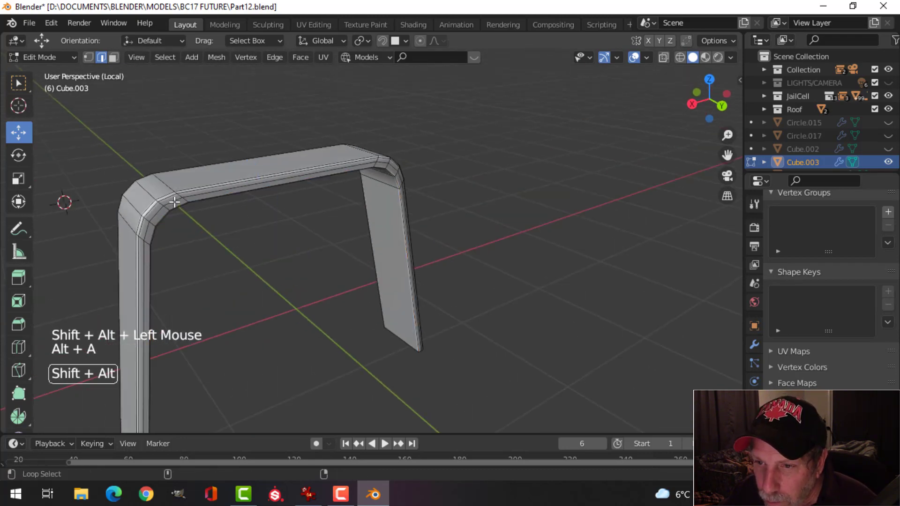
left_click(174, 202, "alt+shift")
middle_click_drag(201, 223, 394, 239)
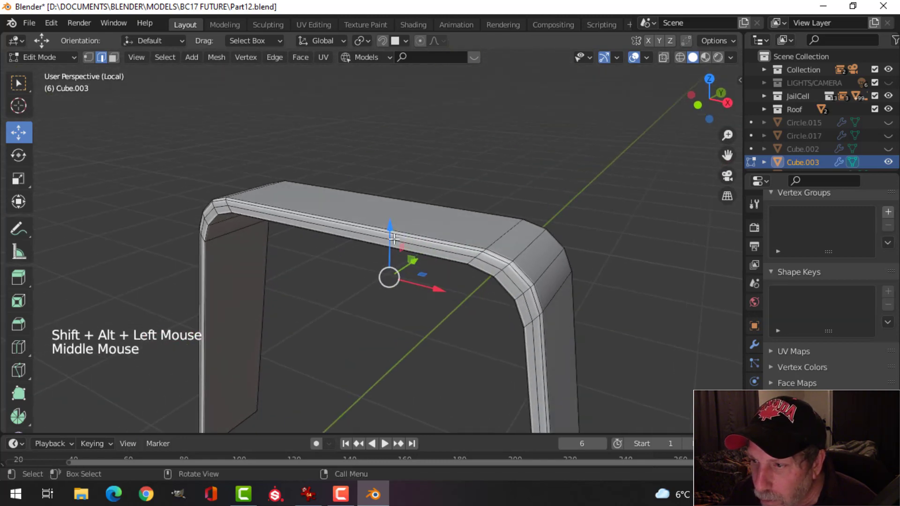
left_click(466, 256, "alt+shift")
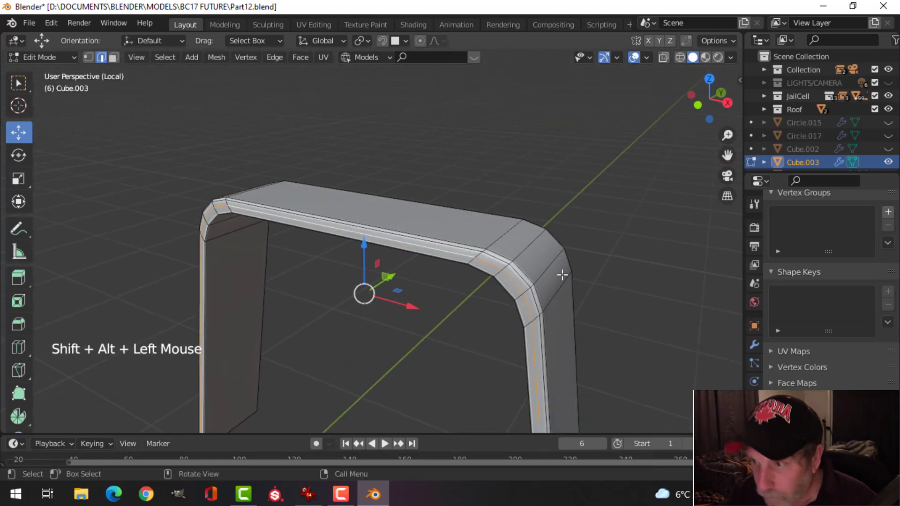
key("x")
left_click(532, 333)
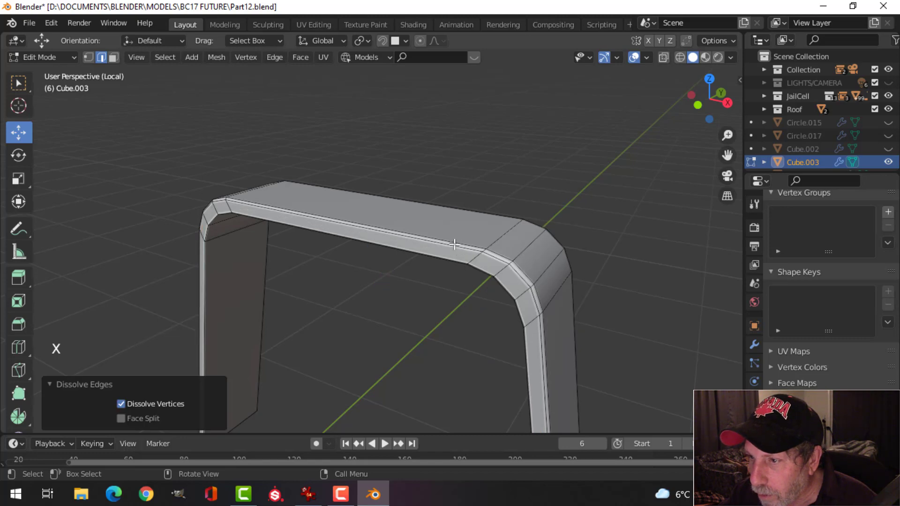
Bevel the arch's two outer edge loops, front and rear, with 4 segments and a width of about 0.00037 m.
left_click(553, 263, "alt+shift")
middle_click_drag(553, 263, 385, 265)
left_click(449, 227, "alt+shift")
middle_click_drag(448, 226, 490, 273)
key("ctrl+b")
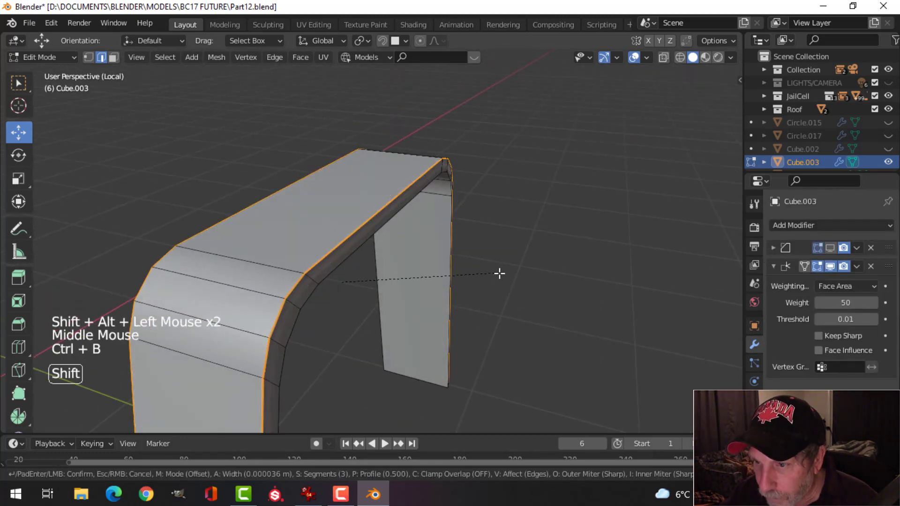
left_click(549, 281)
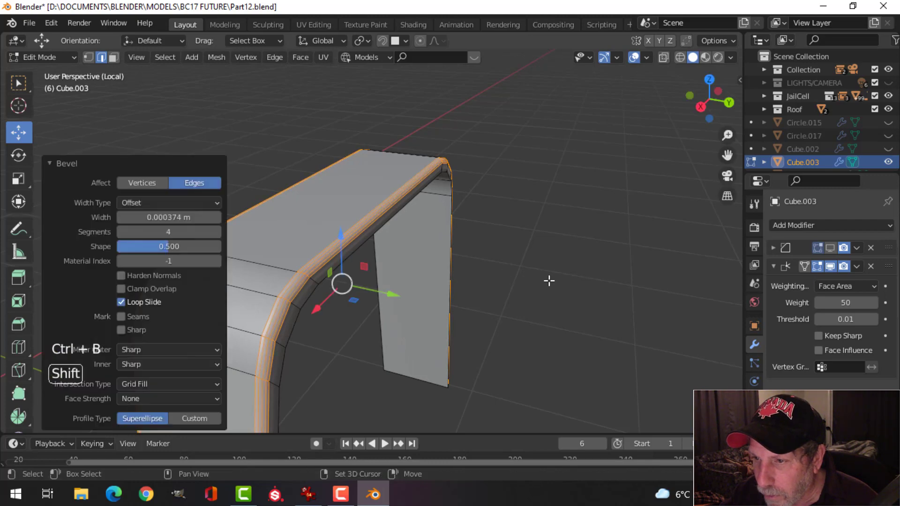
Return the arch to Object Mode and turn on viewport display for its first modifier.
key("Tab")
middle_click_drag(479, 273, 430, 239)
key("alt+a")
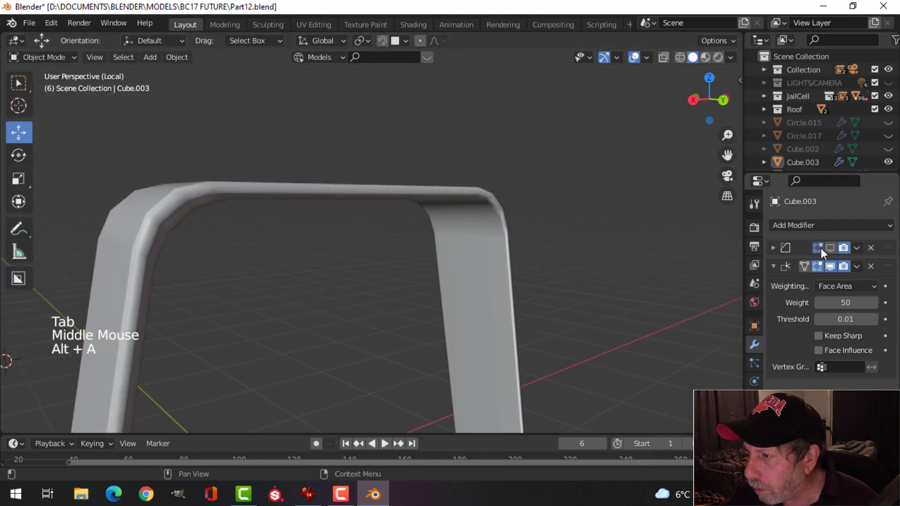
left_click(725, 251)
middle_click_drag(332, 217, 403, 280)
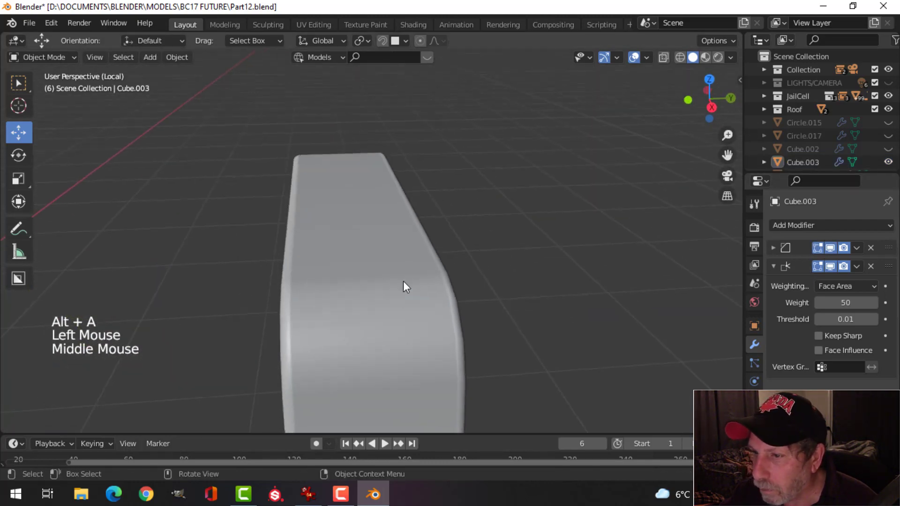
Shade the arch smooth.
scroll(368, 287, "down", 2)
left_click(362, 274)
right_click(362, 275)
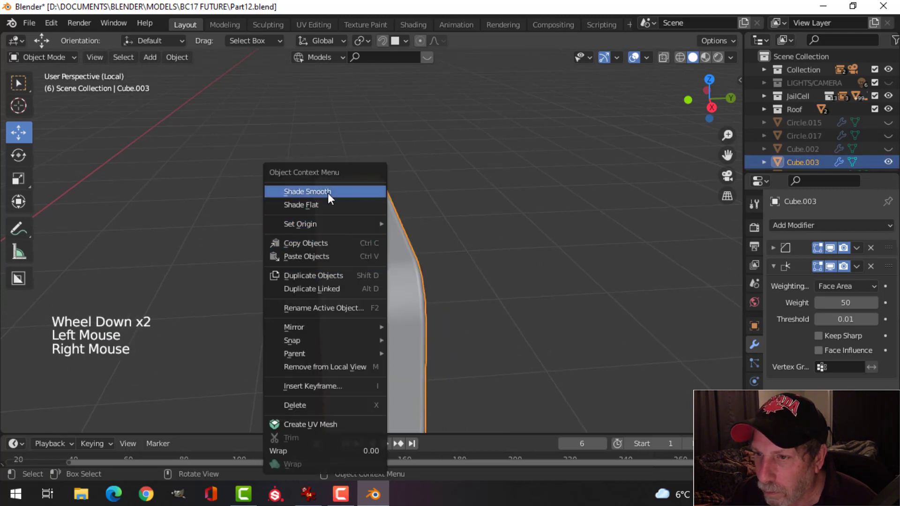
left_click(307, 191)
middle_click_drag(323, 268, 470, 257)
key("alt+a")
Bevel the arch's two inner edge loops with 4 segments, and return to Object Mode.
left_click(530, 287)
key("Tab")
scroll(425, 312, "up", 3)
key("alt+a")
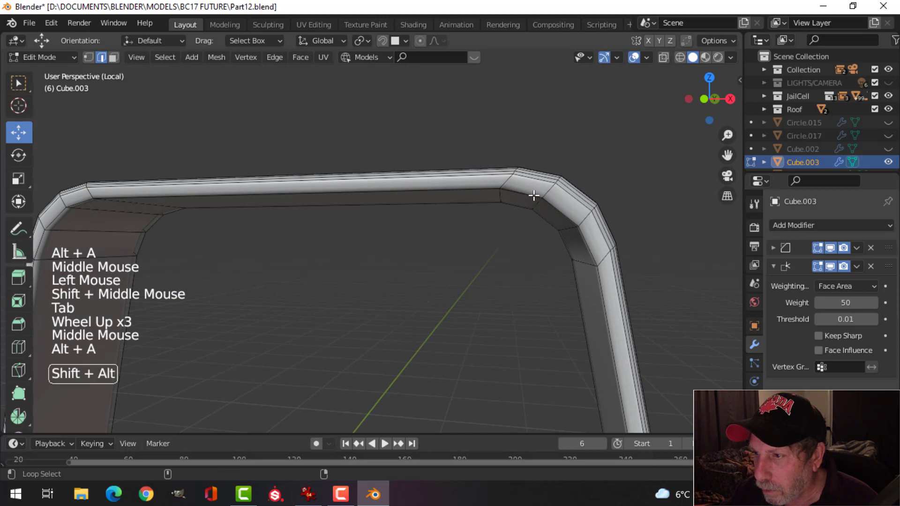
left_click(534, 194, "alt+shift")
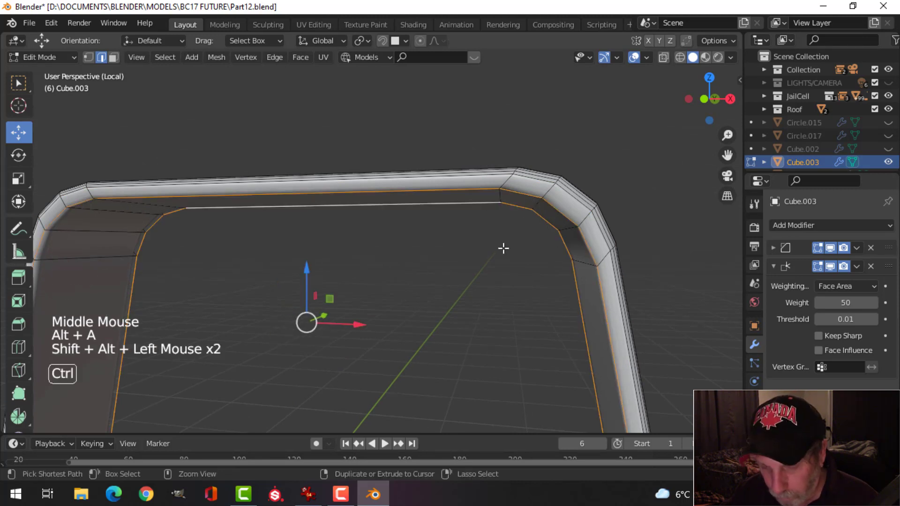
key("ctrl+b")
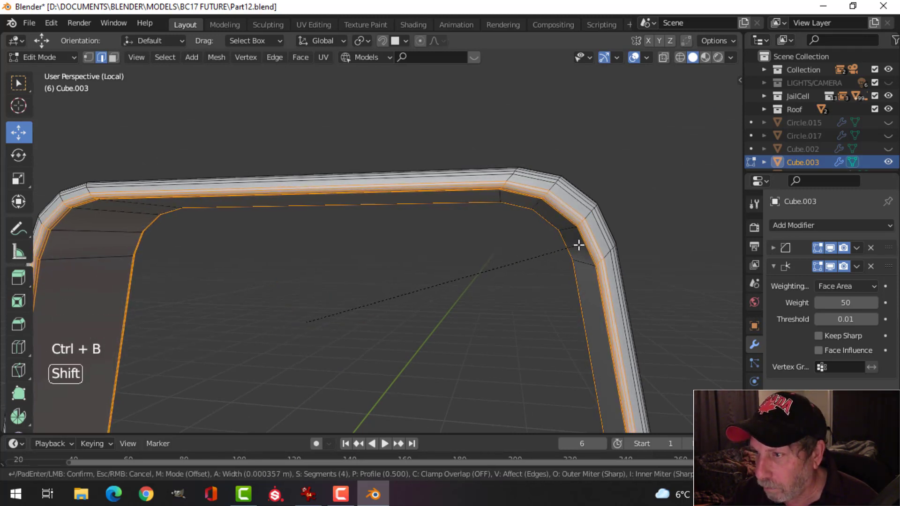
key("Tab")
Unhide the rest of the turret around the arch.
scroll(500, 263, "down", 3)
middle_click_drag(500, 263, 328, 264)
key("alt+a")
scroll(456, 272, "down", 2)
key("alt+h")
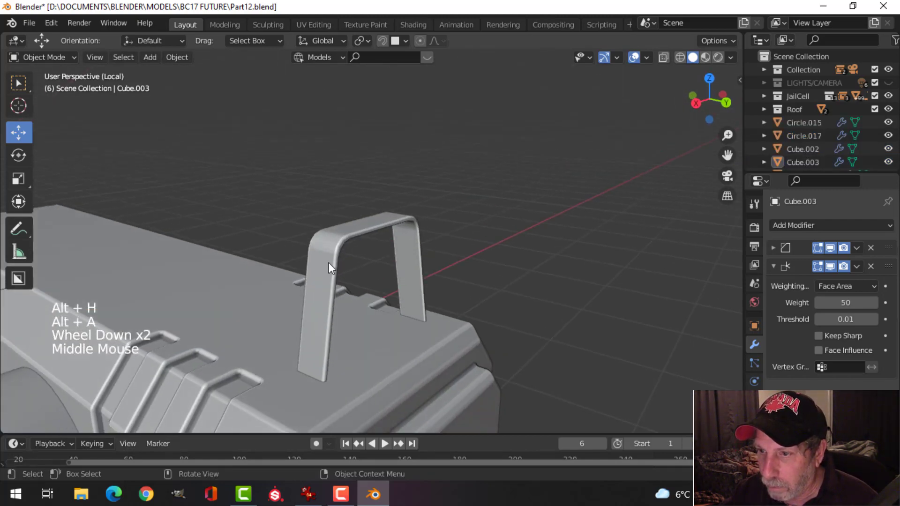
Scale down the arch's entire mesh.
left_click(328, 264)
key("Tab")
key("a")
middle_click_drag(476, 269, 394, 236)
key("s")
left_click(474, 262)
Lower the arch about 0.0079 m along Z onto the housing's top, and return to Object Mode.
left_click_drag(385, 234, 363, 288)
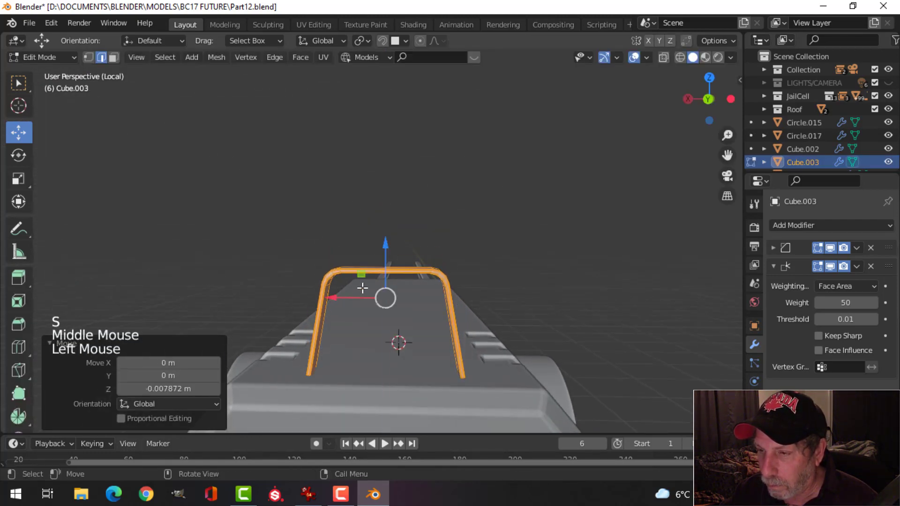
middle_click_drag(362, 288, 398, 311)
key("alt+a")
scroll(466, 322, "down", 3)
key("Tab")
key("alt+a")
scroll(472, 344, "down", 2)
scroll(370, 284, "up", 2)
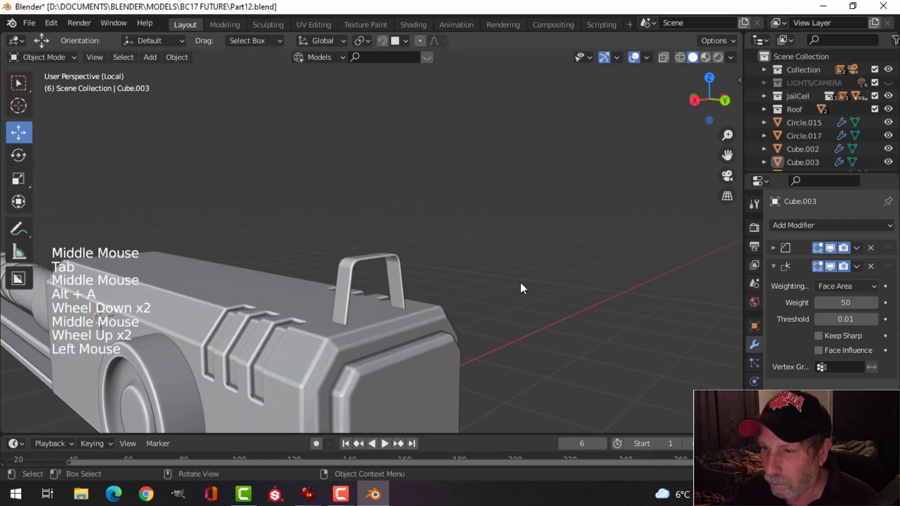
Shorten the arch by lowering its top section in the front wireframe view, and return to solid shading in Object Mode.
middle_click_drag(460, 269, 428, 303)
scroll(428, 303, "down", 1)
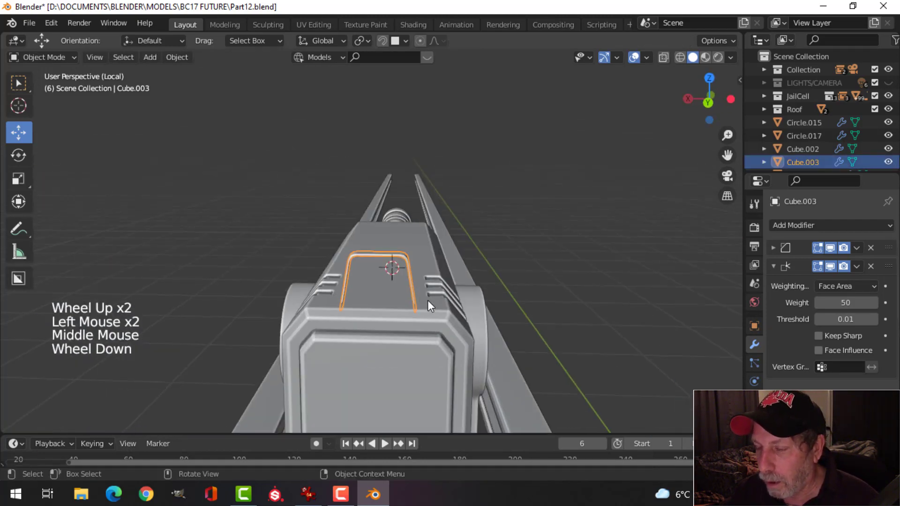
key("KP_1")
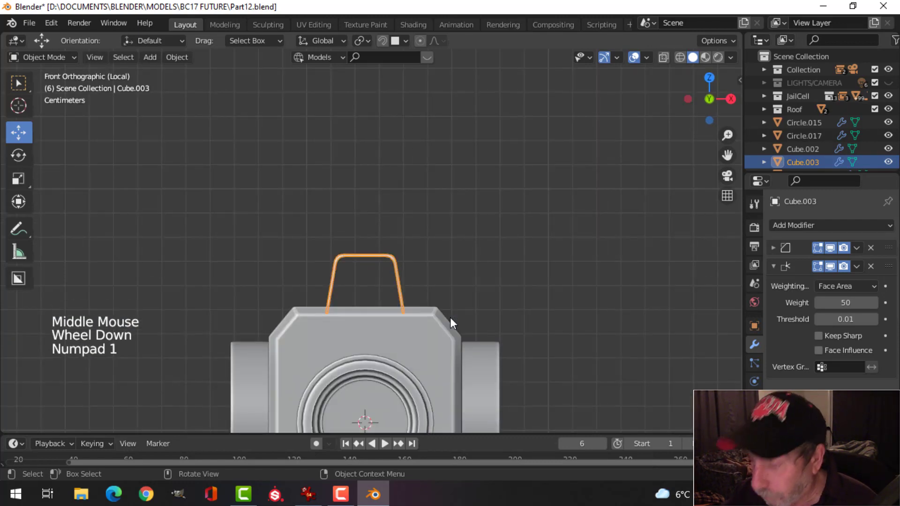
key("Tab")
key("z")
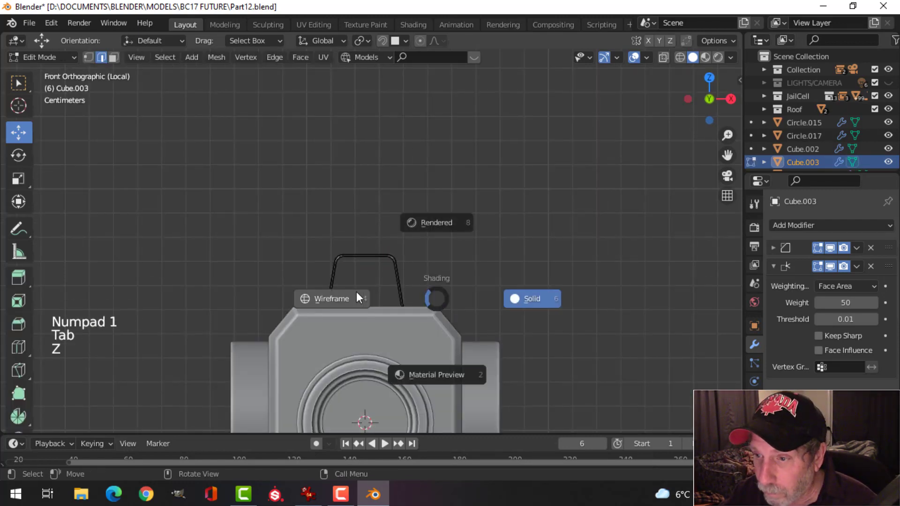
left_click(332, 297)
key("b")
left_click_drag(281, 204, 435, 284)
left_click_drag(364, 218, 365, 224)
key("alt+a")
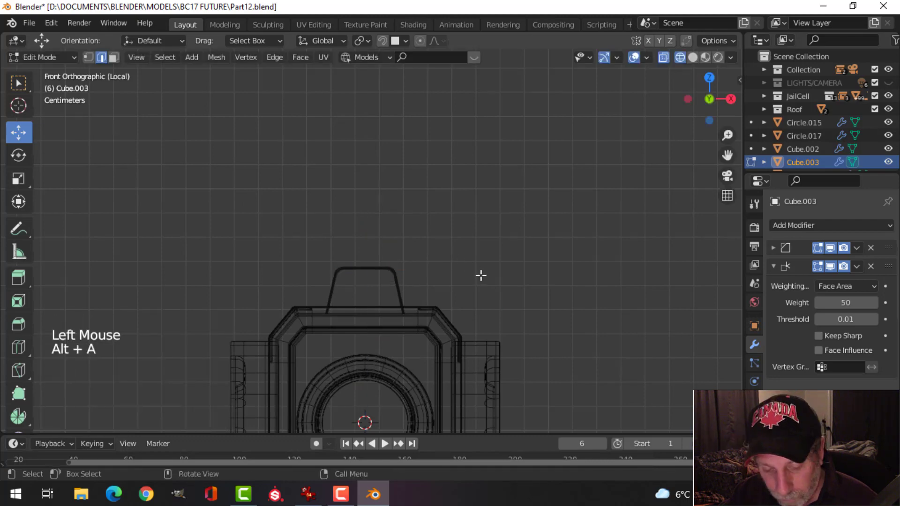
key("z")
key("Tab")
scroll(554, 263, "down", 3)
key("alt+a")
Select the faces along the arch's inner side and grow the selection over the inner edge bevels.
mouse_move(554, 261)
middle_mouse_down()
mouse_move(394, 296)
mouse_move(308, 286)
mouse_move(340, 284)
mouse_move(389, 300)
middle_mouse_up()
scroll(309, 286, "down", 3)
scroll(340, 284, "up", 3)
middle_click_drag(389, 300, 469, 300)
scroll(370, 314, "up", 1, "shift")
middle_click_drag(469, 300, 375, 279, "shift")
left_click(375, 280)
scroll(471, 298, "up", 4)
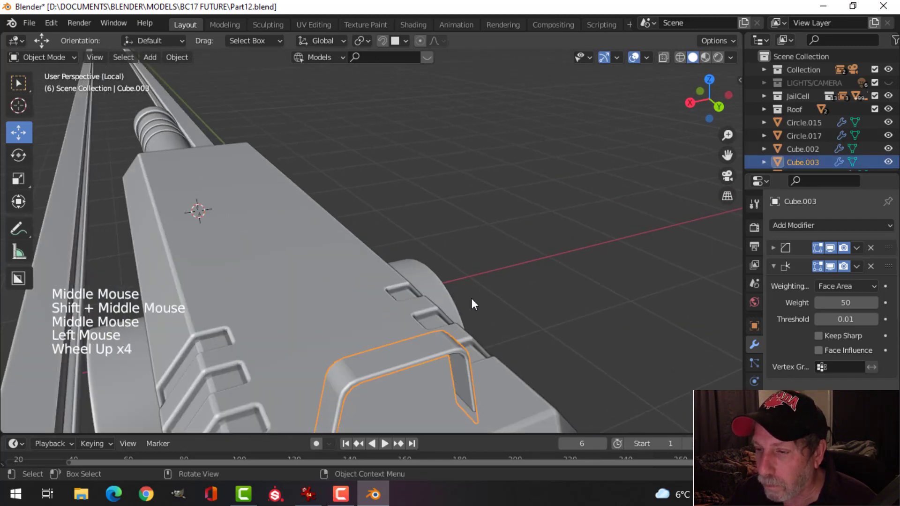
key("Tab")
middle_click_drag(471, 298, 399, 243, "shift")
scroll(395, 229, "up", 2)
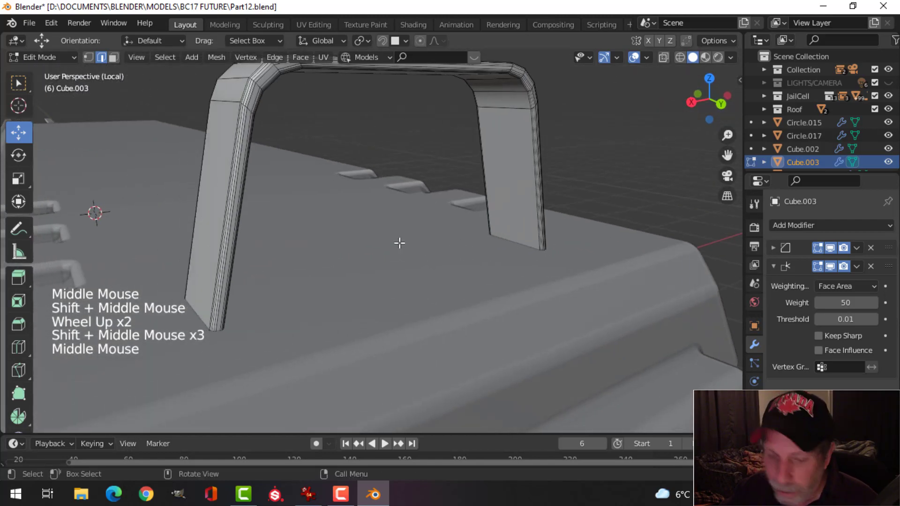
key("3")
left_click(503, 112, "alt+shift")
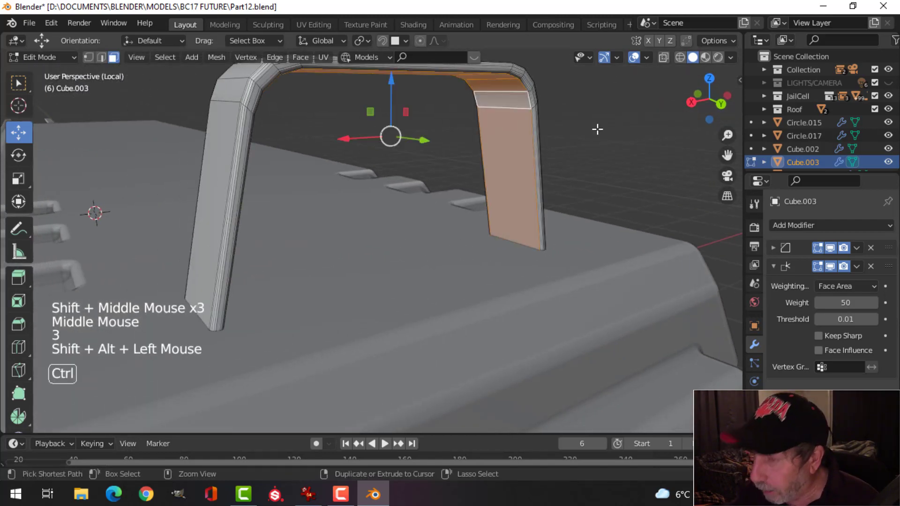
key("ctrl+KP_Add")
key("ctrl+KP_Add")
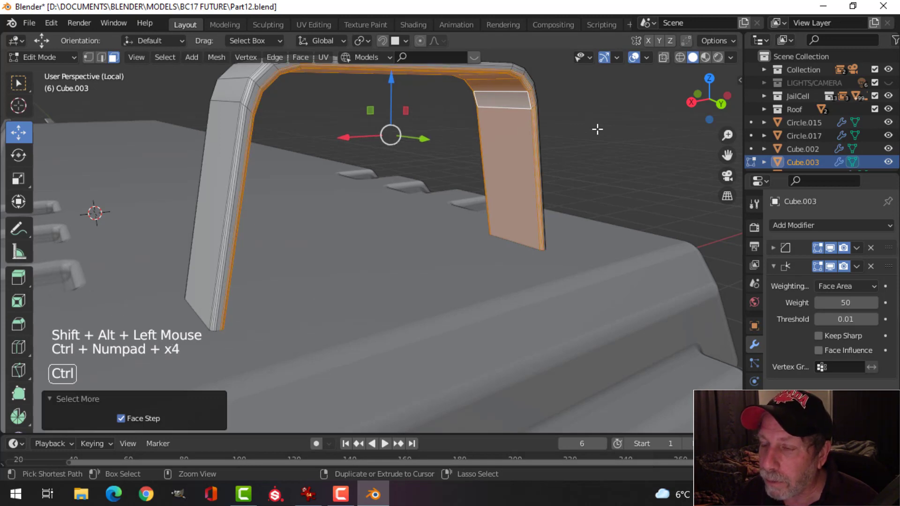
mouse_move(543, 182)
middle_mouse_down()
mouse_move(520, 195)
mouse_move(526, 187)
middle_mouse_up()
key("s")
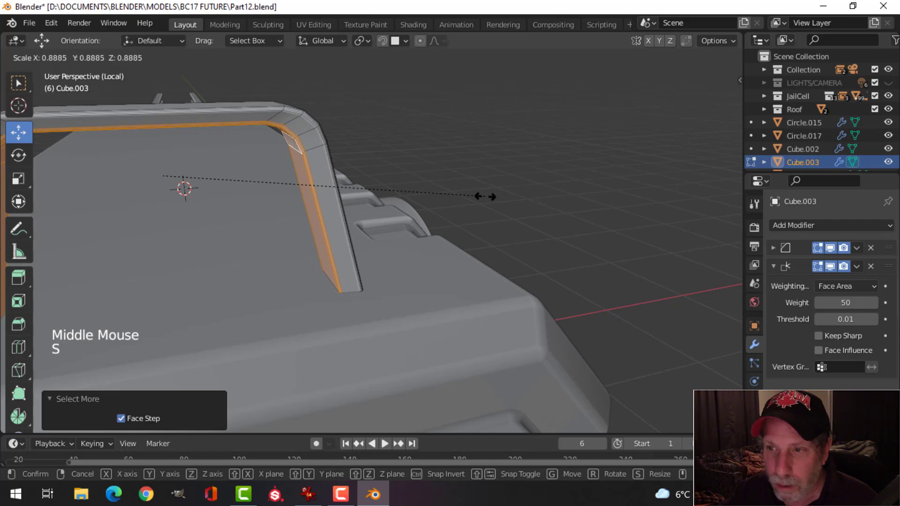
left_click(402, 177)
Thicken the arch by scaling the selected inner faces inward with the Y axis locked, and lower them slightly.
middle_click_drag(401, 177, 435, 183, "shift")
middle_click_drag(436, 183, 477, 190)
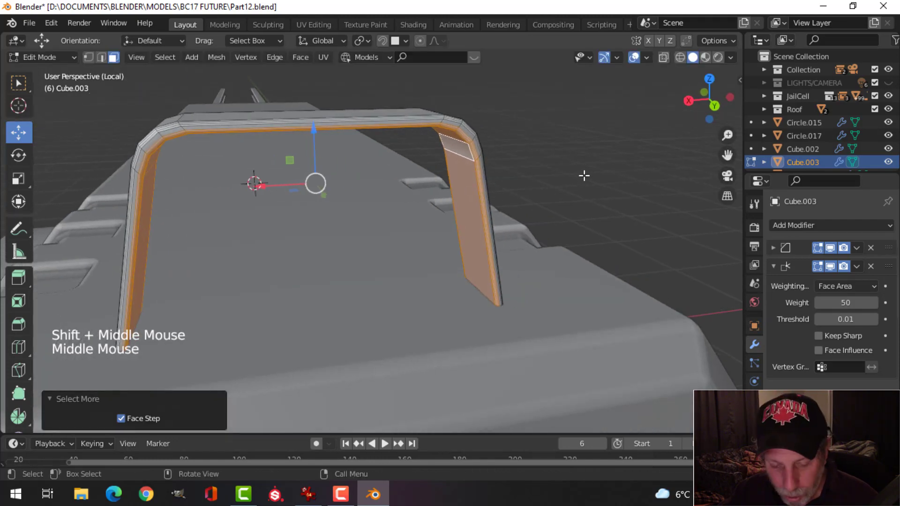
key("s")
key("shift+y")
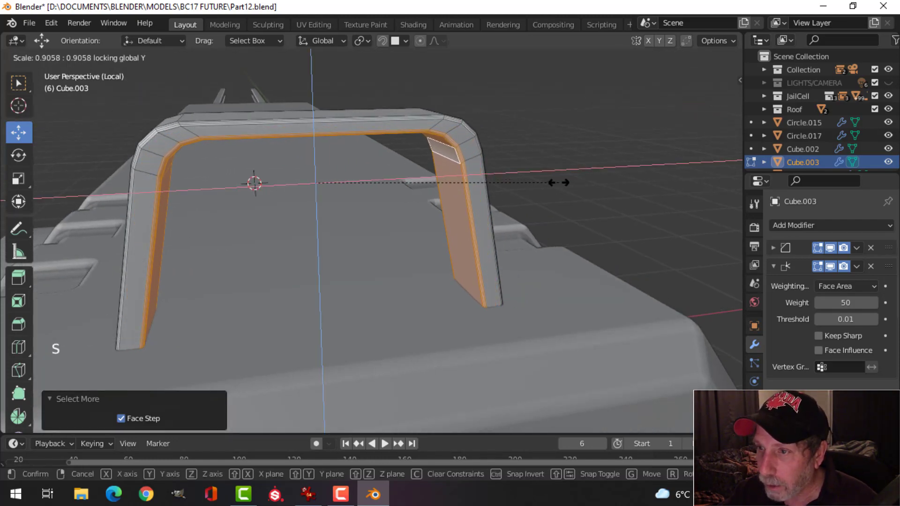
left_click(545, 184)
middle_click_drag(545, 184, 364, 187)
scroll(366, 169, "down", 2)
left_click_drag(327, 140, 323, 147)
key("alt+a")
key("Tab")
key("alt+a")
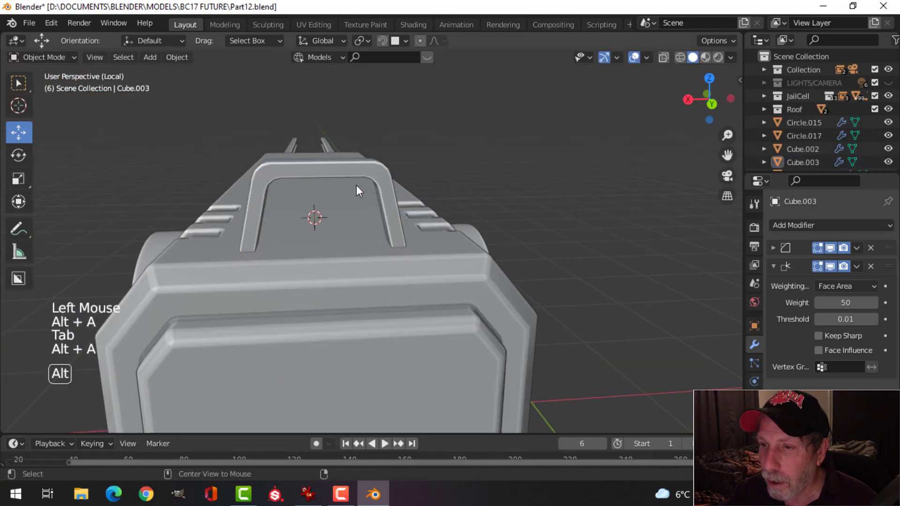
Scale up the arch's entire mesh uniformly on the housing's rear end, and return to Object Mode.
middle_click_drag(357, 188, 403, 306)
scroll(443, 197, "down", 4)
scroll(442, 197, "down", 1)
scroll(445, 277, "up", 3)
scroll(437, 310, "up", 3)
left_click(403, 306)
key("Tab")
key("a")
mouse_move(493, 316)
middle_mouse_down()
mouse_move(478, 356)
mouse_move(506, 342)
mouse_move(476, 289)
mouse_move(479, 309)
middle_mouse_up()
scroll(478, 355, "up", 3)
key("s")
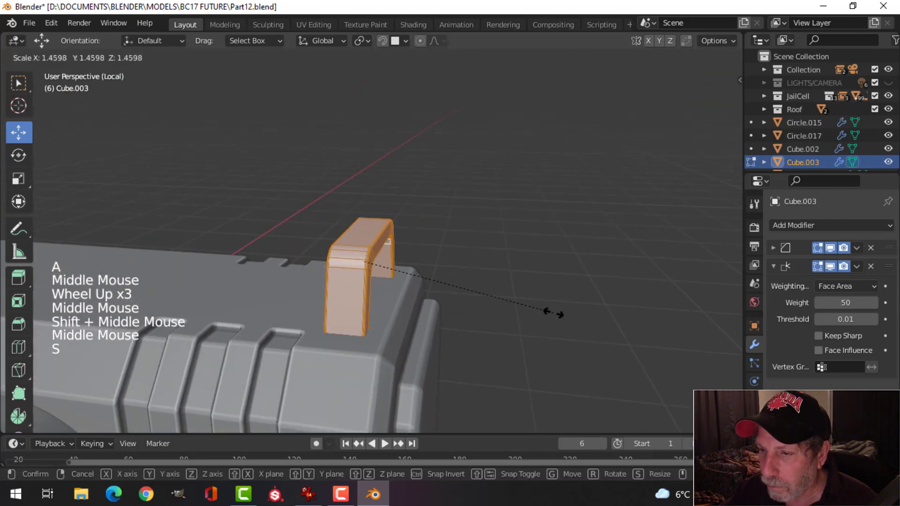
left_click(586, 307)
scroll(453, 312, "down", 3)
key("Tab")
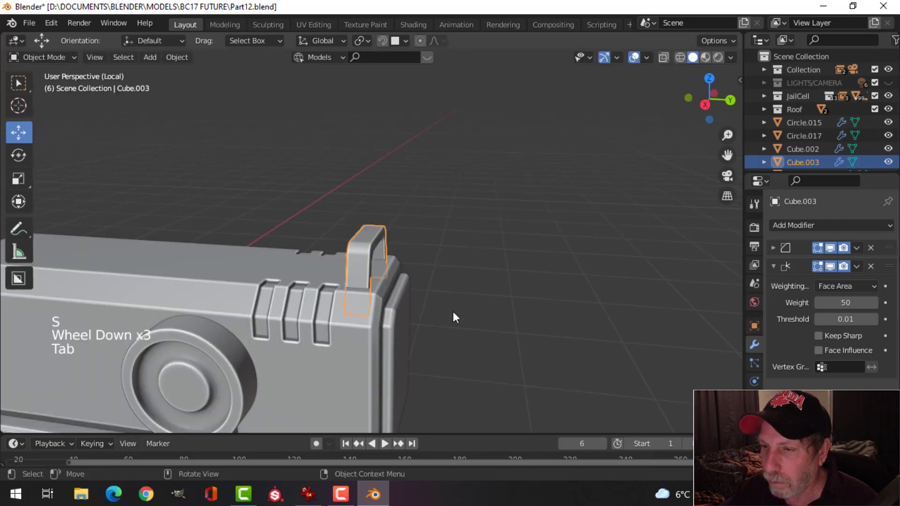
Duplicate the arch's mesh and move the copy about -0.225 m along Y to the housing's front end.
mouse_move(452, 311)
middle_mouse_down()
mouse_move(466, 306)
mouse_move(303, 272)
mouse_move(302, 327)
mouse_move(516, 322)
mouse_move(320, 272)
mouse_move(440, 317)
middle_mouse_up()
scroll(466, 306, "down", 3)
key("alt+a")
scroll(467, 322, "down", 2)
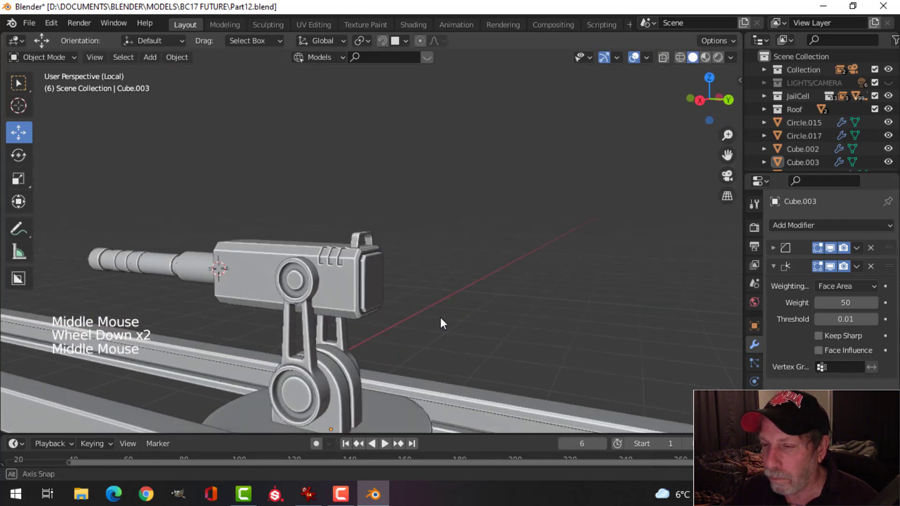
scroll(330, 305, "up", 3)
middle_click_drag(330, 305, 399, 342, "shift")
middle_click_drag(398, 342, 474, 383)
left_click(446, 278)
middle_click_drag(446, 278, 531, 339, "shift")
key("Tab")
key("a")
middle_click_drag(587, 353, 587, 336, "shift")
key("shift+d")
left_click_drag(602, 268, 327, 287)
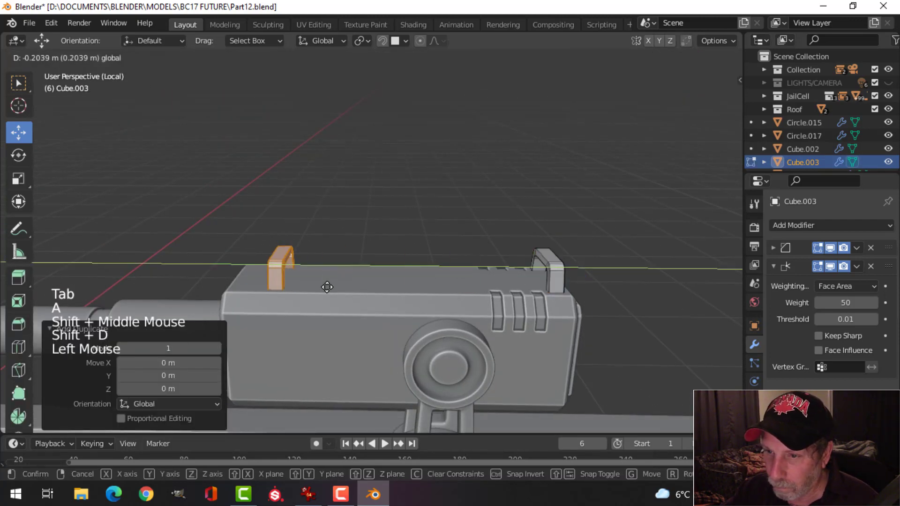
Scale the front copy of the arch uniformly to 0.539.
middle_click_drag(304, 292, 578, 329)
key("s")
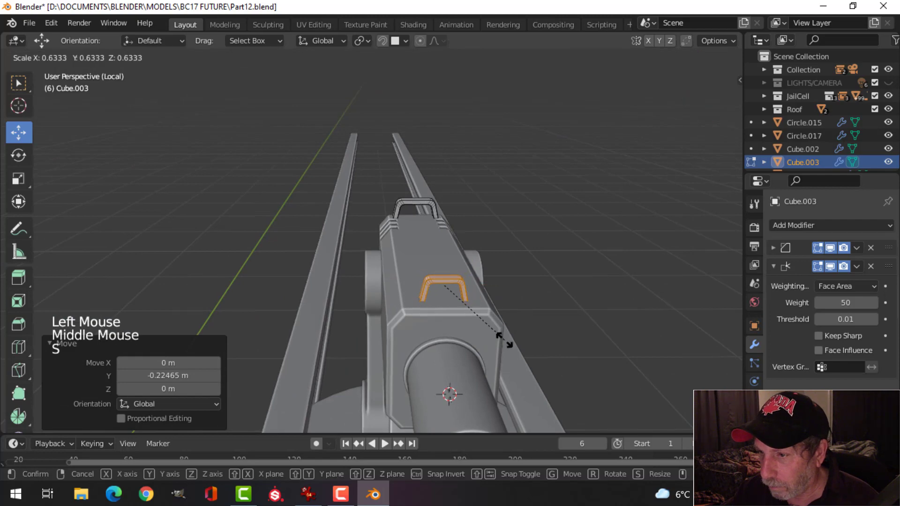
left_click(504, 345)
middle_click_drag(504, 344, 362, 293)
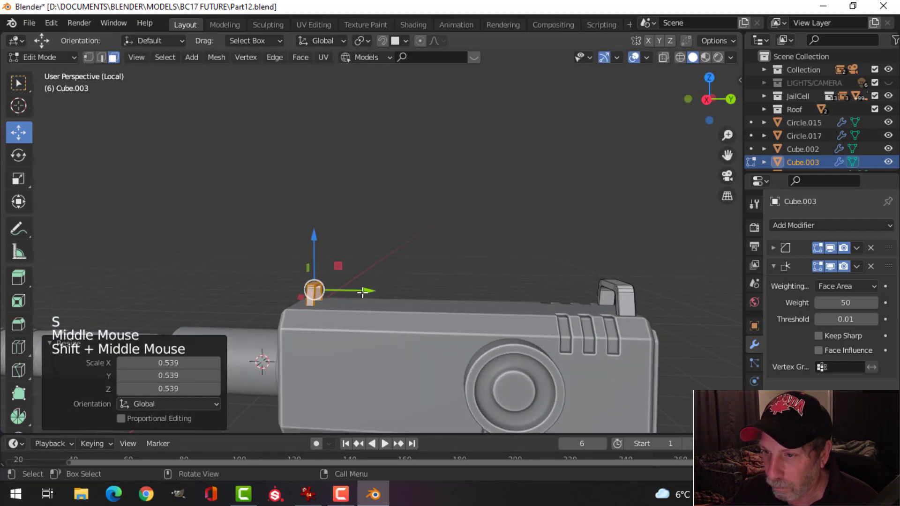
Nudge the small arch slightly forward along Y and up along Z, return to Object Mode and deselect everything.
left_click_drag(368, 291, 360, 291)
left_click_drag(316, 249, 318, 243)
key("alt+a")
key("Tab")
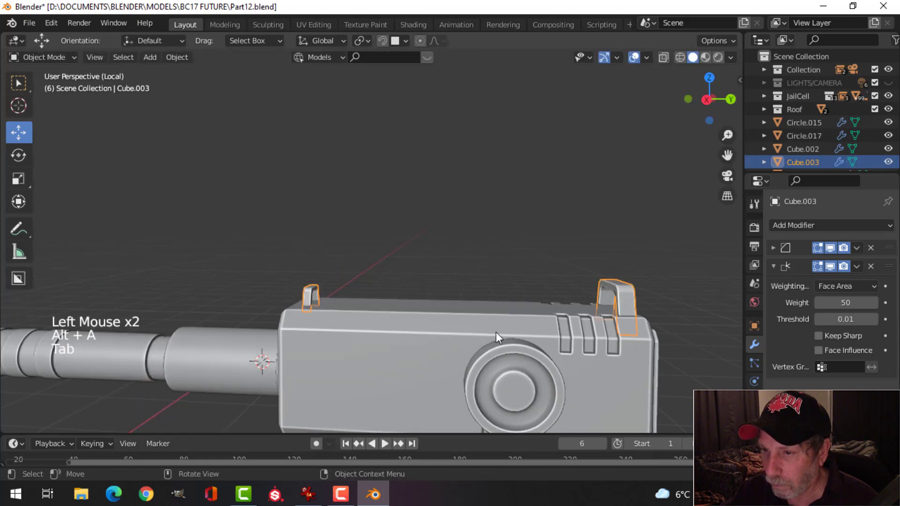
key("alt+a")
Examine the whole turret and both arches on the gun housing from several angles.
scroll(488, 330, "down", 3)
middle_click_drag(480, 327, 460, 336)
middle_click_drag(376, 339, 558, 335)
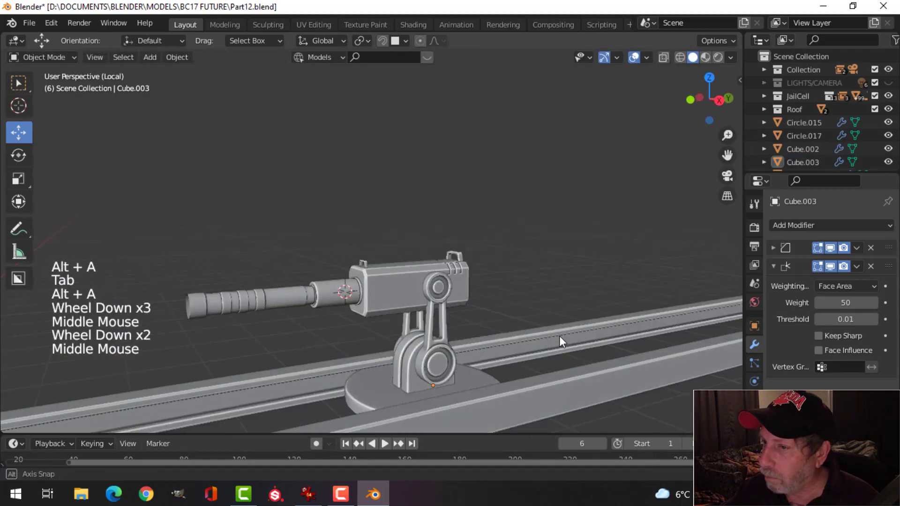
scroll(472, 327, "up", 2)
middle_click_drag(471, 328, 492, 301, "shift")
scroll(525, 307, "up", 3)
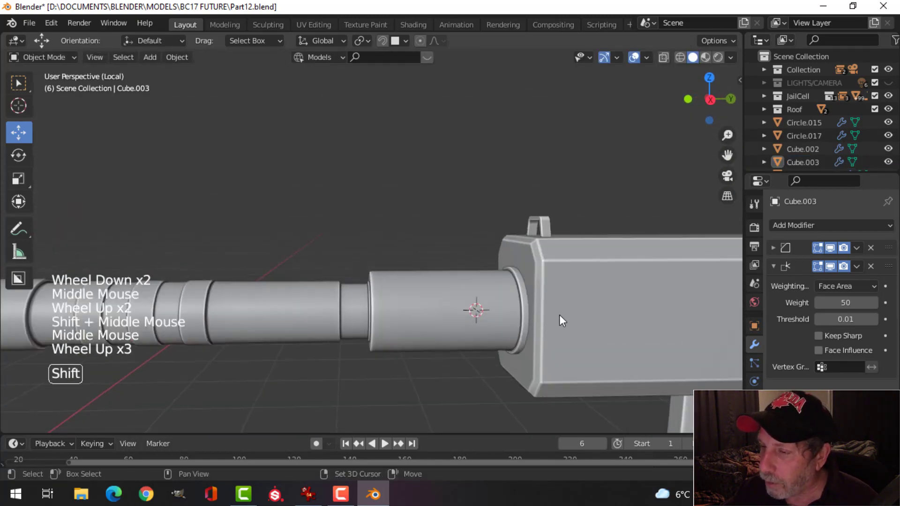
middle_click_drag(559, 314, 440, 317, "shift")
middle_click_drag(441, 318, 461, 347)
middle_click_drag(570, 366, 471, 314, "shift")
middle_click_drag(471, 314, 491, 333)
Add a centred lengthwise loop cut to each side of the gun housing's mesh.
left_click(459, 291)
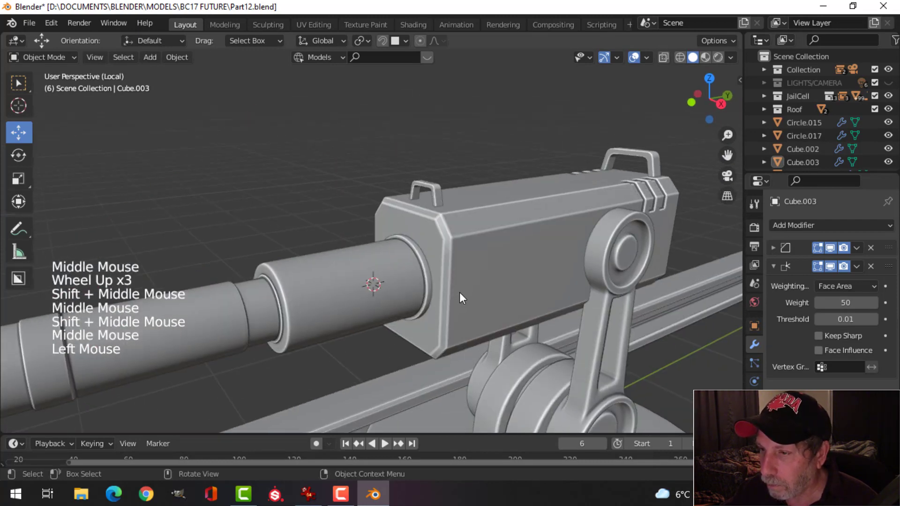
key("Tab")
middle_click_drag(460, 291, 436, 271)
key("alt+a")
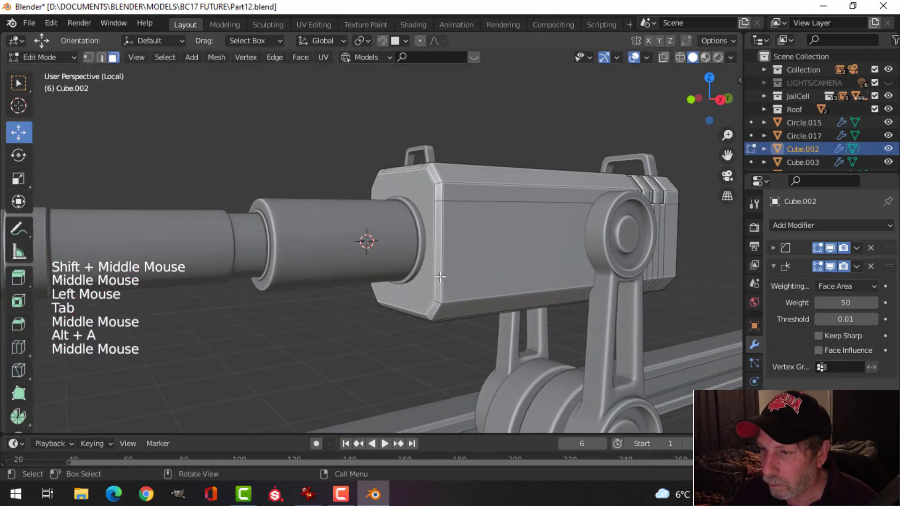
key("ctrl+r")
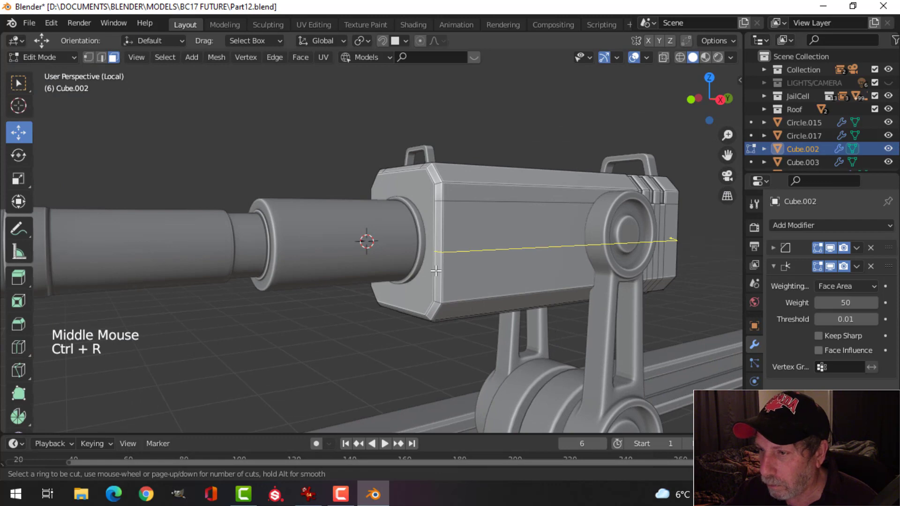
left_click(436, 271)
right_click(436, 270)
middle_click_drag(435, 270, 442, 241)
key("ctrl+r")
left_click(442, 240)
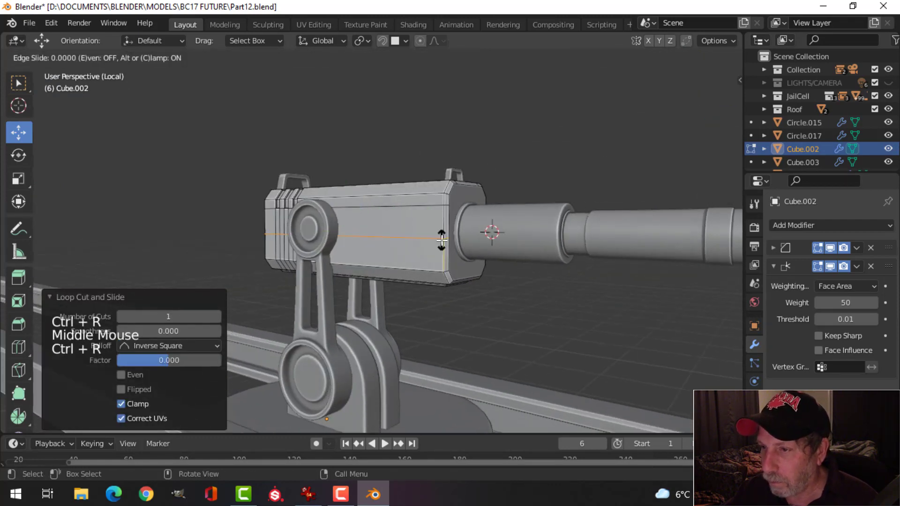
left_click(441, 240)
Select both lengthwise side loops and lower them along Z toward the housing's bottom edge.
middle_click_drag(689, 341, 470, 238)
left_click(471, 238, "alt+shift")
left_click_drag(603, 189, 609, 208)
key("alt+a")
middle_click_drag(609, 208, 519, 262)
middle_click_drag(423, 266, 425, 248)
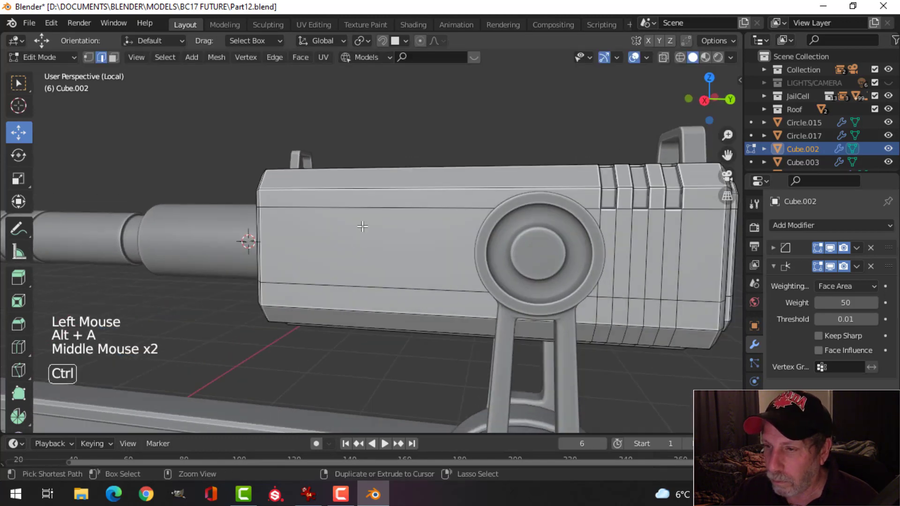
Add a vertical loop cut around the housing's front part at factor -0.490 and bevel it about 0.0394 m with one segment.
key("ctrl+r")
left_click(422, 246)
left_click(444, 247)
key("ctrl+b")
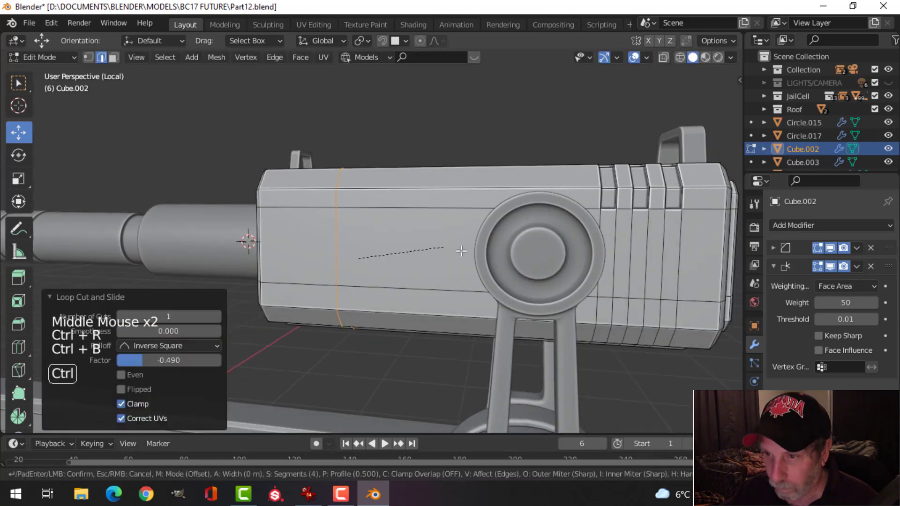
left_click(432, 257)
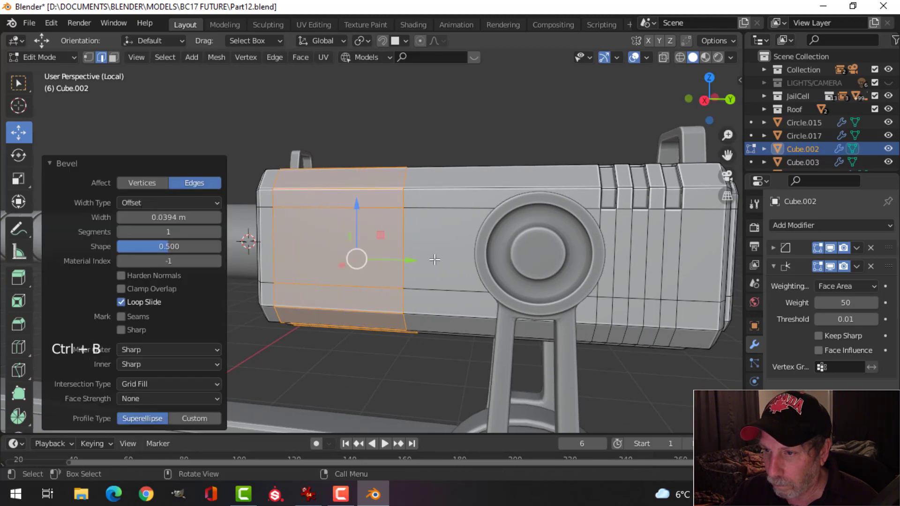
Select the rectangular face on each side of the housing's front, extrude both and scale them inward along X to about 0.90.
key("alt+a")
middle_click_drag(432, 258, 491, 267)
key("e")
left_click(515, 256)
key("alt+a")
key("3")
left_click(513, 242)
left_click(408, 197, "shift")
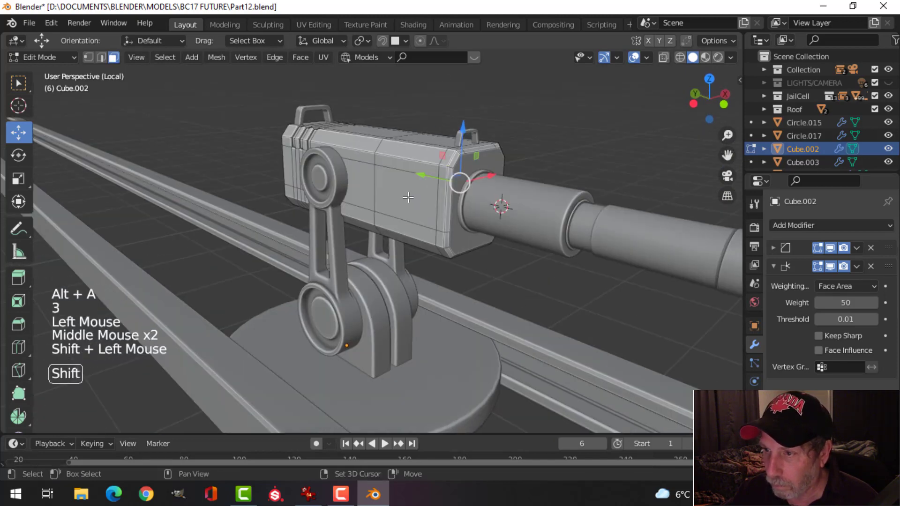
middle_click_drag(408, 198, 646, 309)
key("e")
key("s")
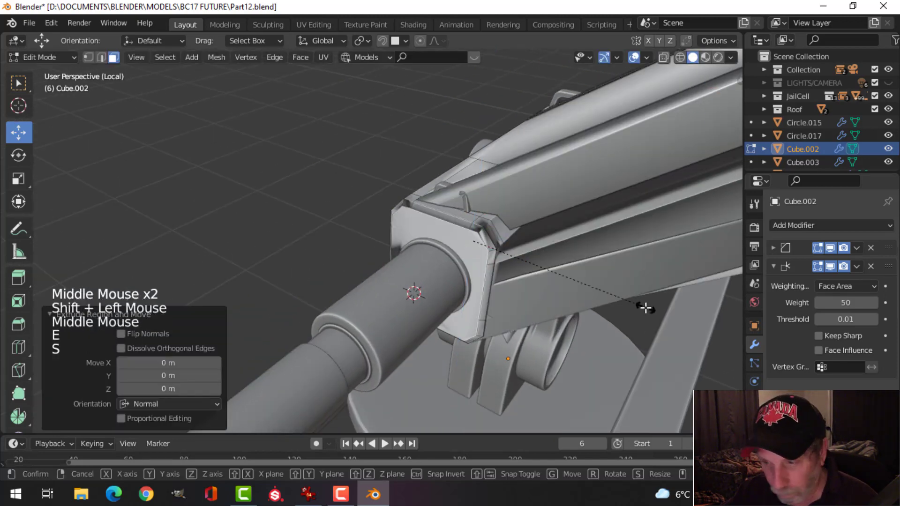
key("x")
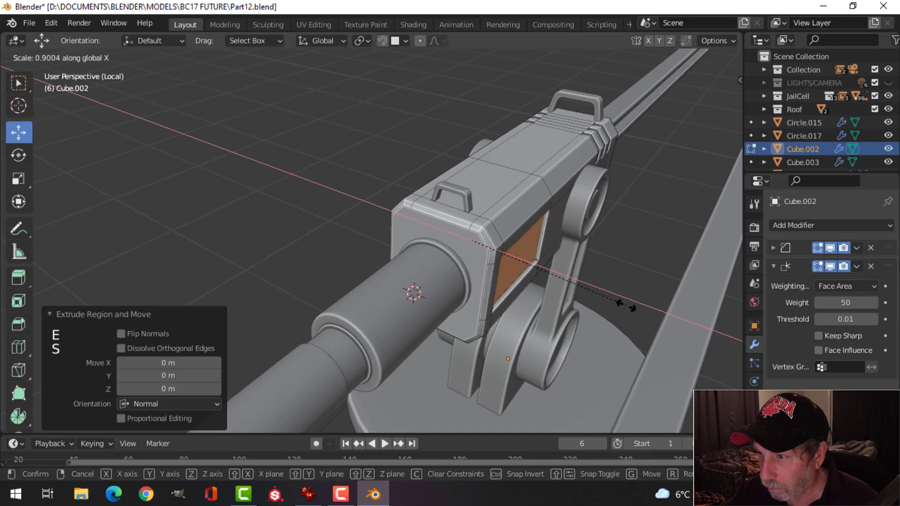
left_click(626, 304)
Scale the two recessed panel faces once more to shape the recesses, return to Object Mode and deselect everything.
middle_click_drag(626, 304, 478, 295)
scroll(471, 298, "down", 1)
scroll(471, 298, "up", 2)
key("s")
left_click(563, 268)
middle_click_drag(564, 267, 512, 296)
key("alt+a")
key("Tab")
key("alt+a")
Examine the recessed side panels and the whole turret from near and far.
scroll(554, 315, "down", 3)
scroll(512, 282, "up", 3)
middle_click_drag(512, 296, 422, 305)
scroll(377, 246, "up", 3)
scroll(409, 293, "down", 4)
scroll(533, 342, "down", 5)
scroll(468, 319, "up", 2)
scroll(407, 305, "down", 2)
scroll(376, 296, "up", 3)
middle_click_drag(422, 305, 350, 257)
In the barrel's mesh, move the edge loop near the thick sleeve's front about 0.045 m along Y and dissolve it.
left_click(429, 301)
scroll(445, 331, "up", 3)
key("Tab")
key("alt+a")
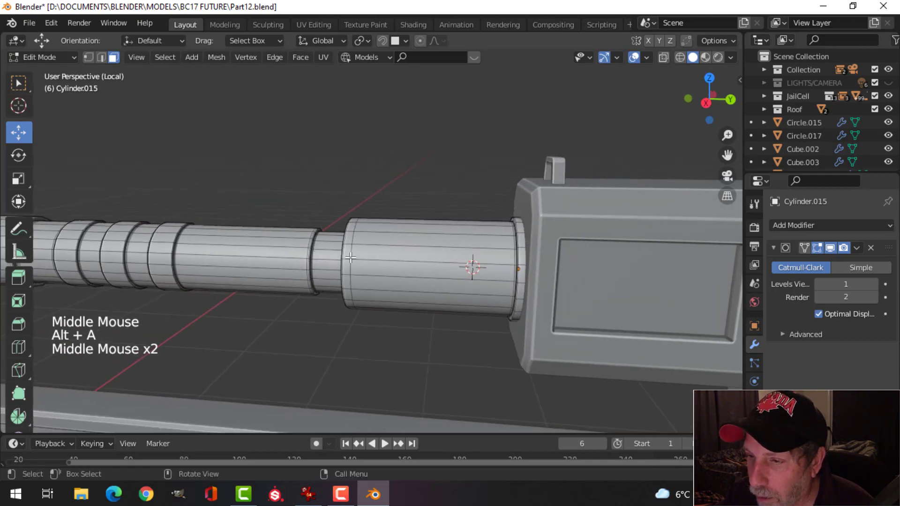
key("2")
left_click(375, 257, "alt+shift")
left_click_drag(410, 264, 493, 278)
middle_click_drag(492, 279, 473, 290)
key("x")
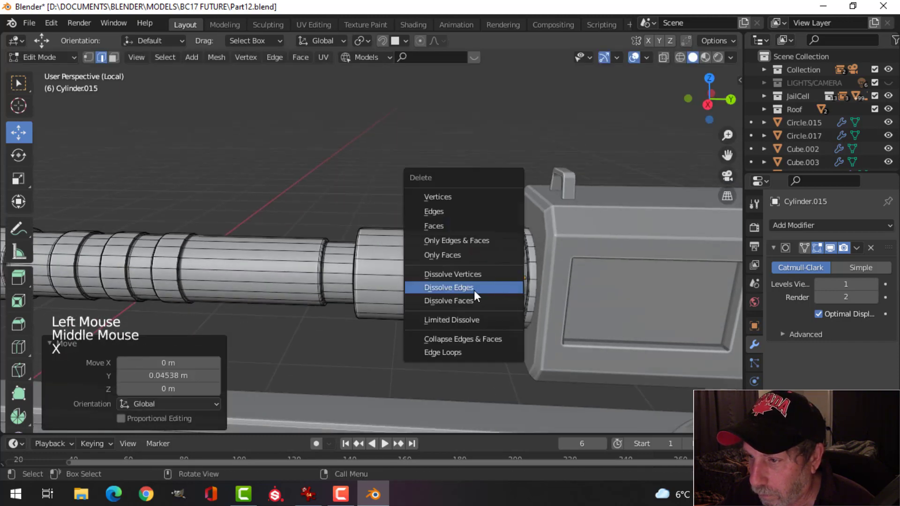
left_click(474, 288)
Add a centred loop cut around the barrel's sleeve, bevel it about 0.0378 m with 10 segments, and switch to face selection.
key("ctrl+r")
left_click(469, 268)
right_click(460, 268)
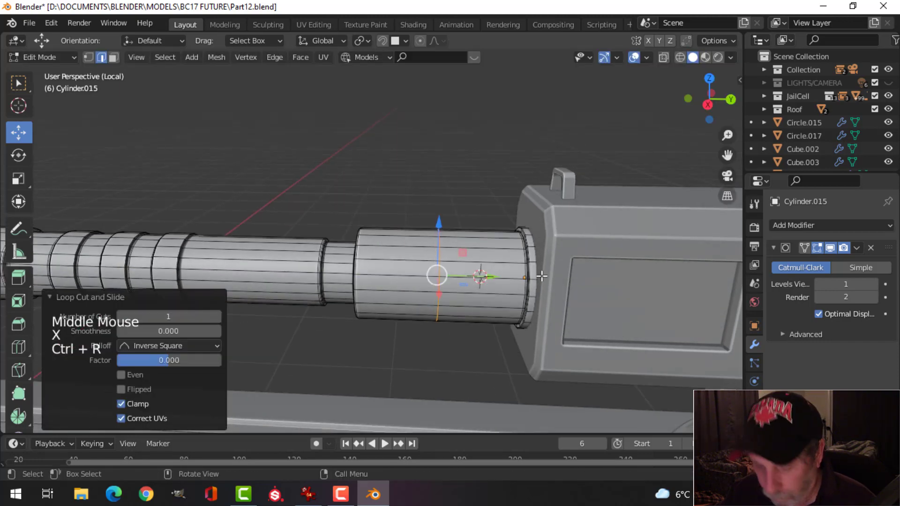
key("ctrl+b")
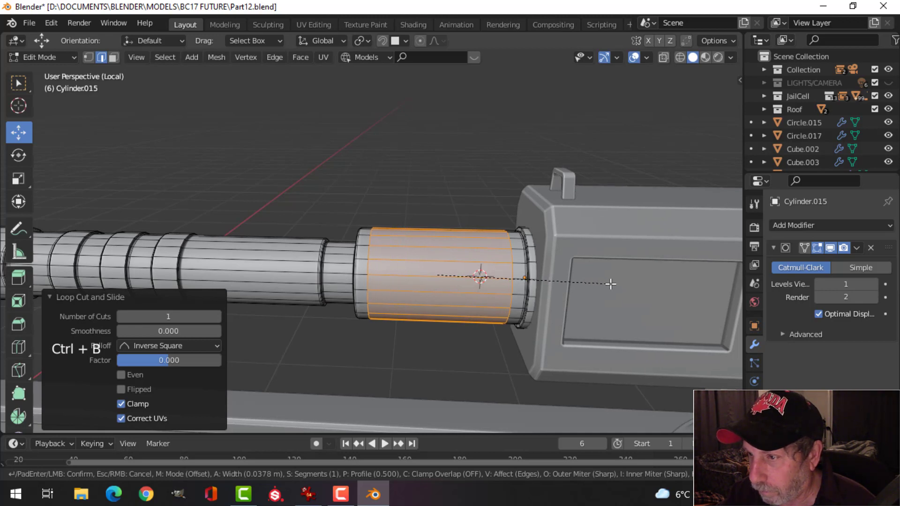
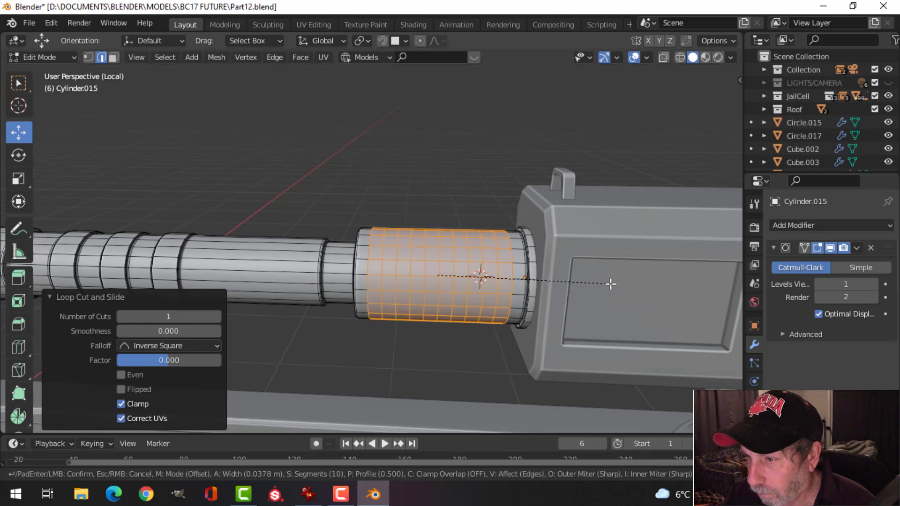
left_click(610, 284)
key("alt+a")
middle_click_drag(474, 275, 419, 257, "shift")
scroll(442, 282, "up", 2)
key("3")
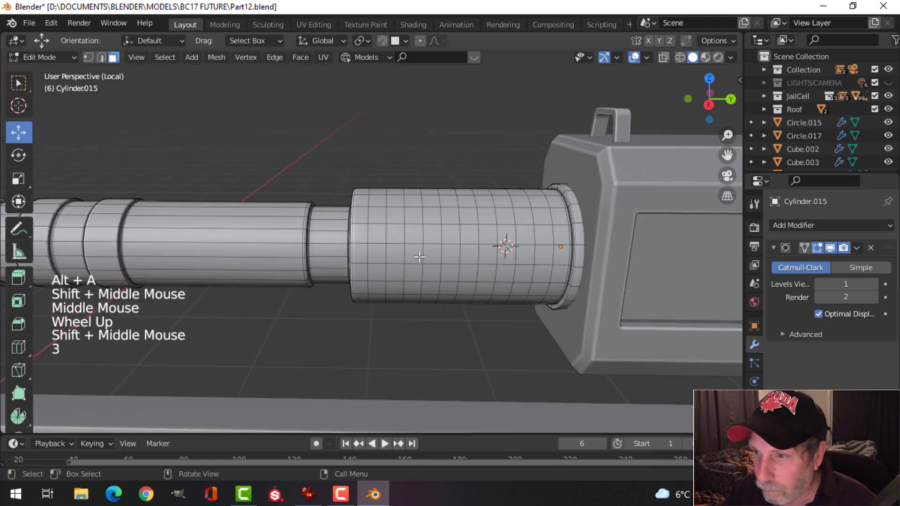
left_click(380, 221, "alt+shift")
left_click(416, 227, "alt+shift")
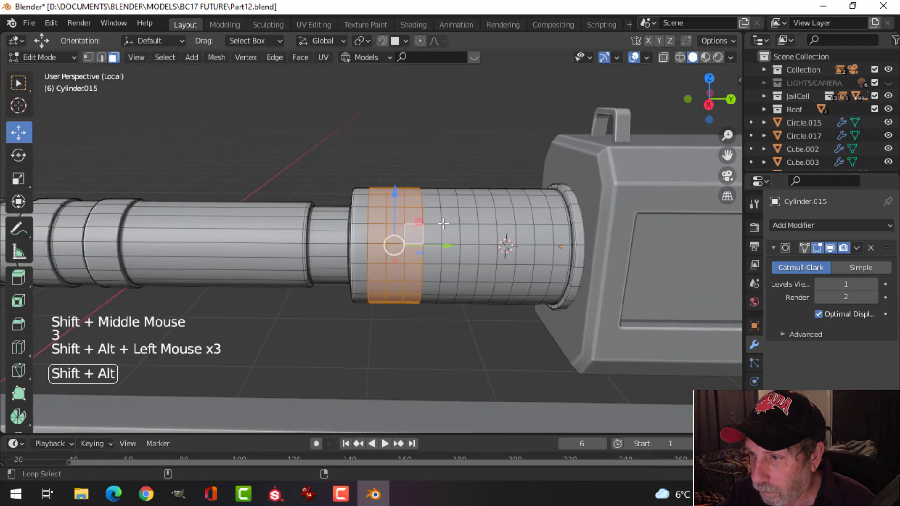
left_click(437, 224, "alt+shift")
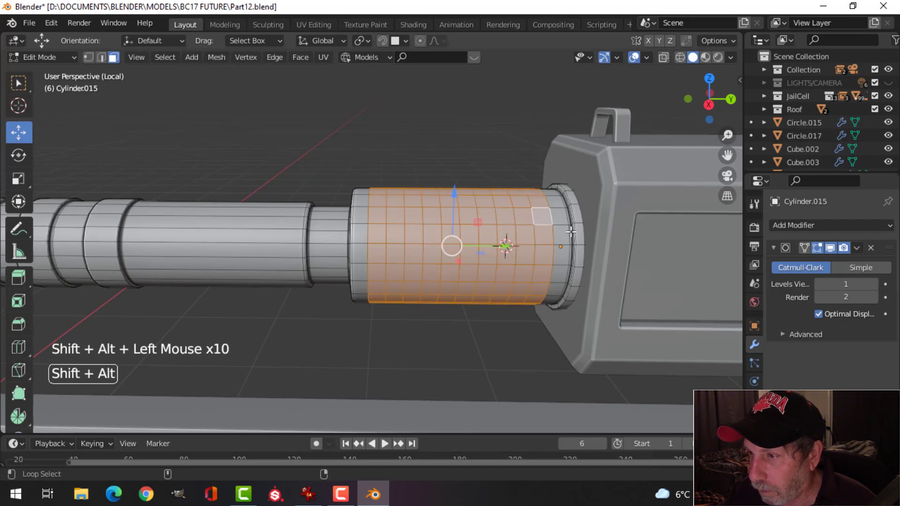
middle_click_drag(571, 232, 549, 261)
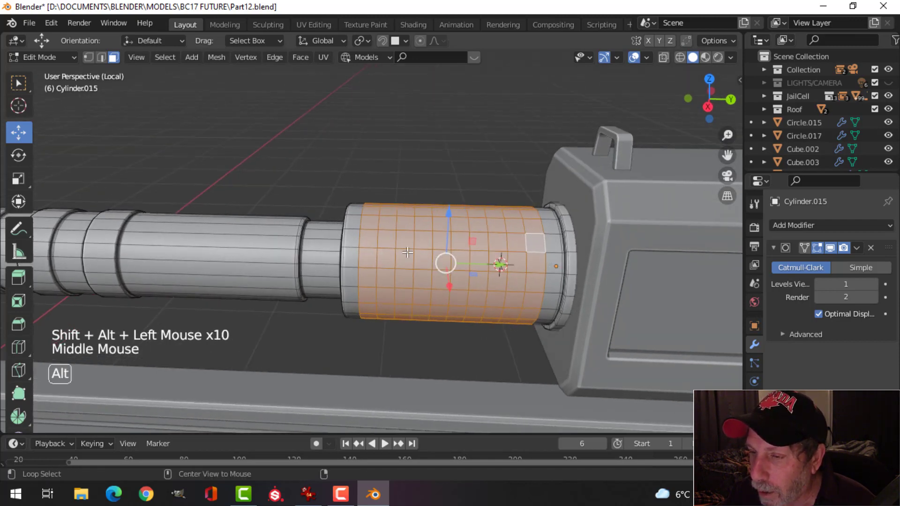
Select only every second ring of faces around the sleeve's segmented section.
key("alt+a")
left_click(372, 246, "alt+shift")
key("alt+a")
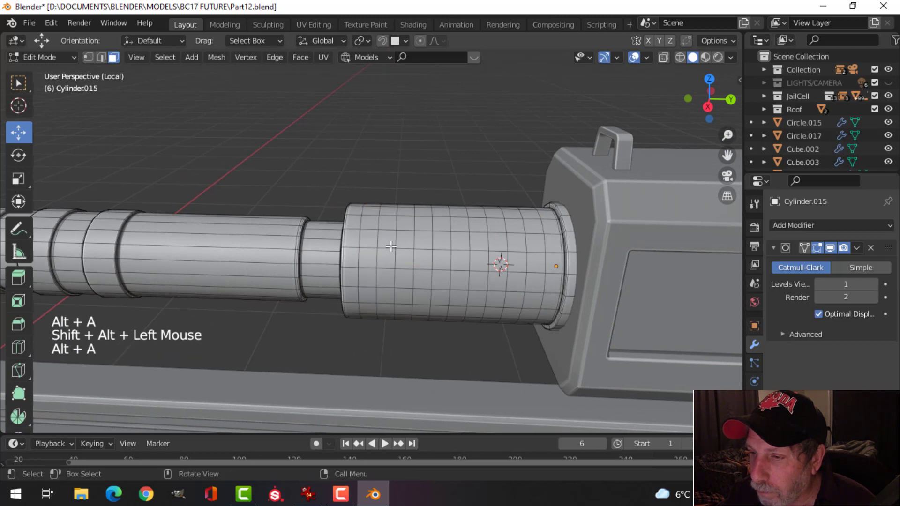
left_click(370, 246, "alt+shift")
left_click(404, 247, "alt+shift")
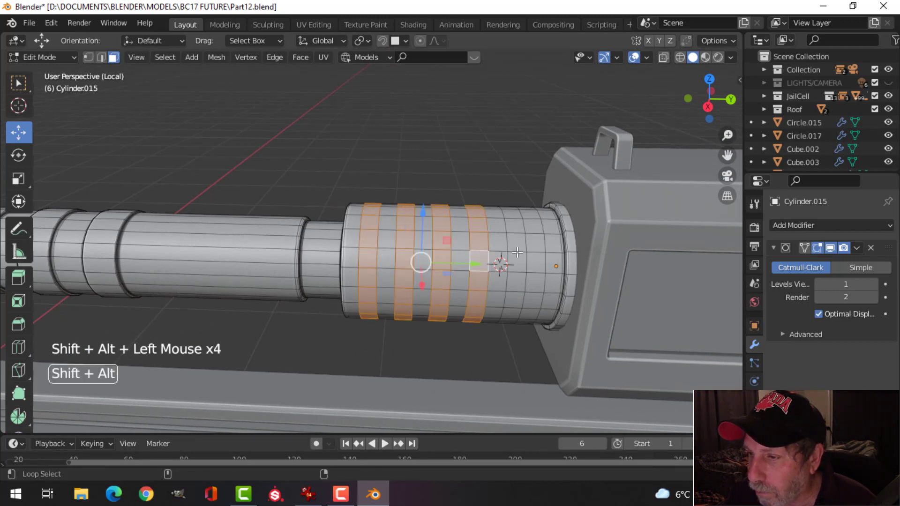
Try to extrude the alternating sleeve rings along their normals with Shrink/Fatten, and undo the attempt.
key("e")
key("alt+s")
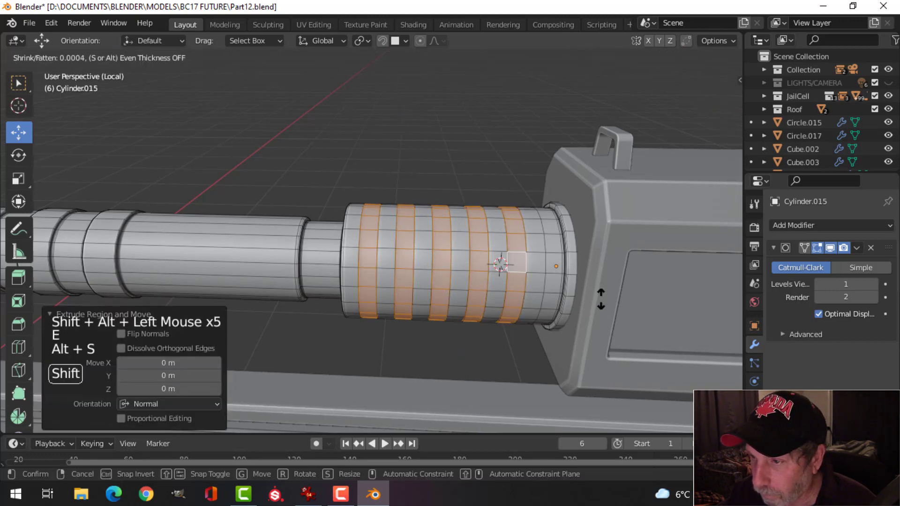
left_click(613, 324)
scroll(500, 287, "down", 2)
middle_click_drag(500, 287, 422, 257)
key("Tab")
scroll(604, 275, "down", 3)
key("ctrl+z")
scroll(500, 268, "up", 3)
key("ctrl+z")
key("ctrl+z")
Add the remaining face rings to the selection and inset all the sleeve faces individually by about 0.00087.
scroll(500, 269, "up", 1)
scroll(426, 266, "up", 2)
left_click(394, 249, "alt+shift")
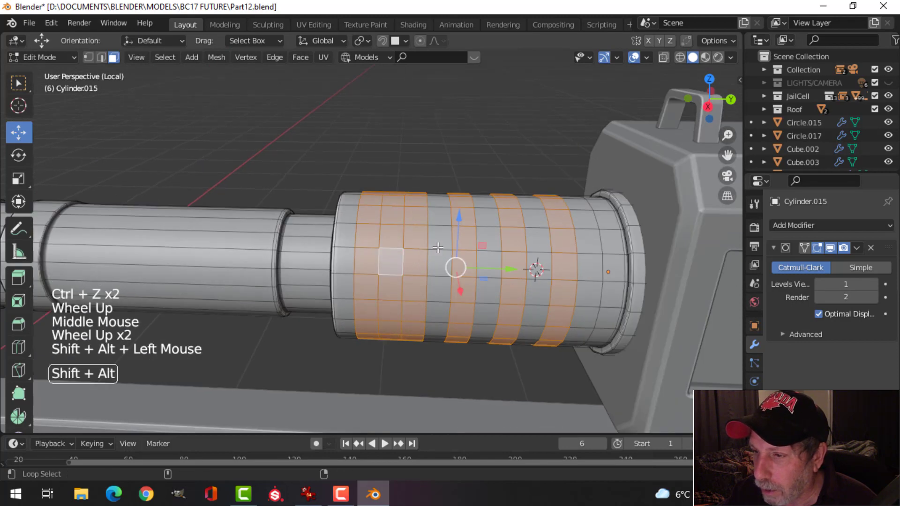
left_click(536, 255, "alt+shift")
left_click(593, 262, "alt+shift")
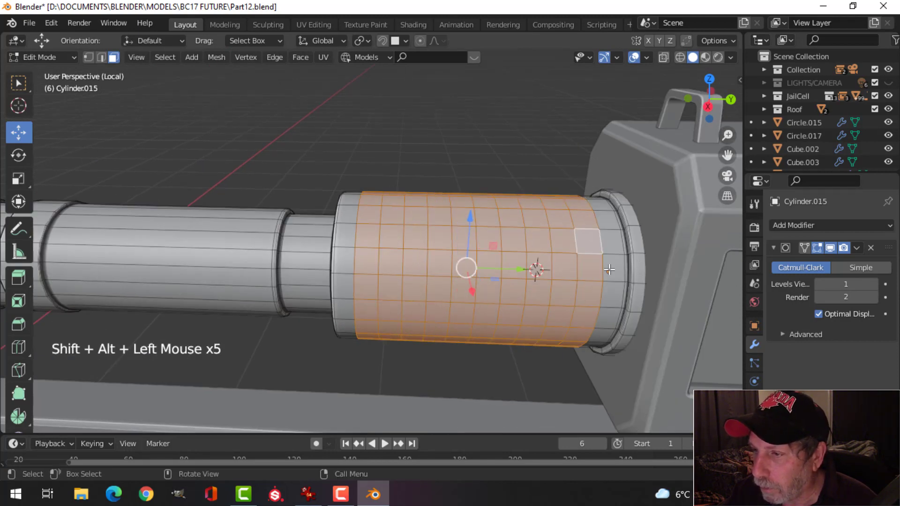
key("i")
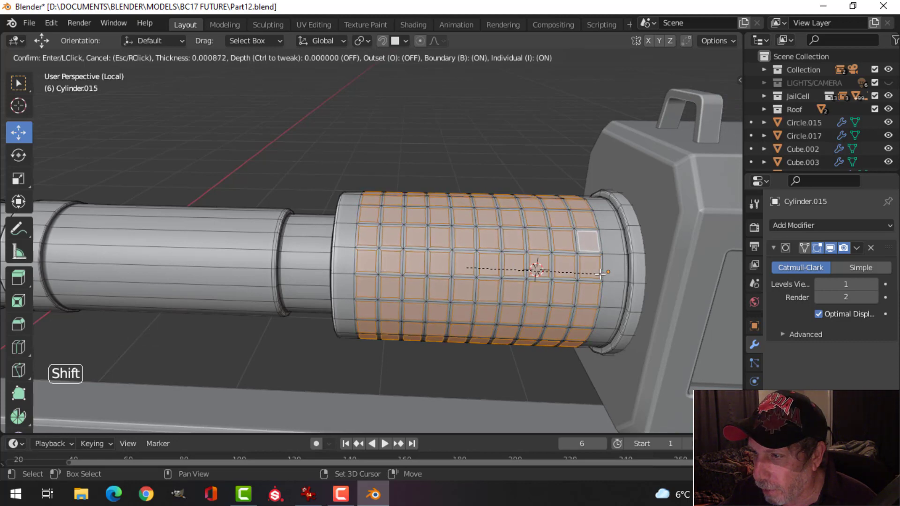
left_click(601, 274)
Extrude the inset sleeve faces in place and offset them 0.00121 m with Shrink/Fatten.
middle_click_drag(600, 274, 496, 252, "shift")
key("e")
right_click(496, 252)
key("alt+s")
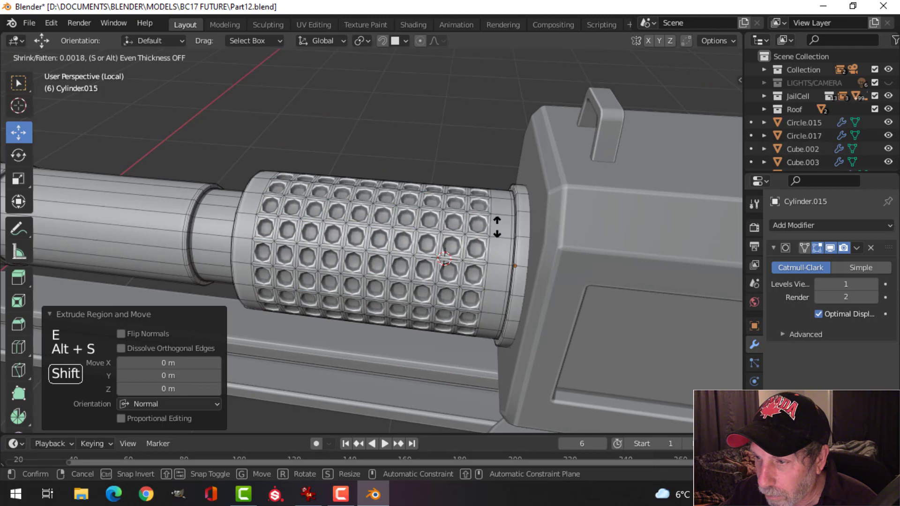
left_click(497, 234)
Delete the selected faces to perforate the sleeve, and set the subdivision's viewport level to 2 in Object Mode.
key("x")
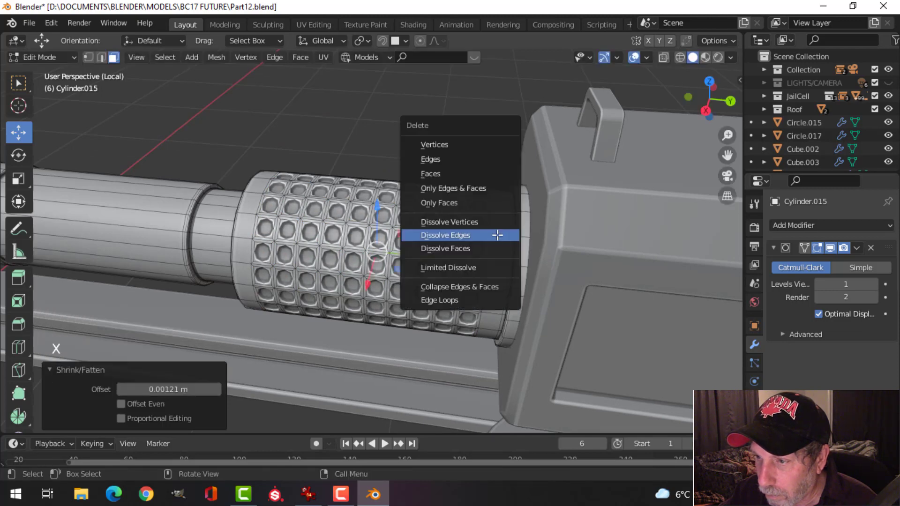
left_click(441, 173)
key("Tab")
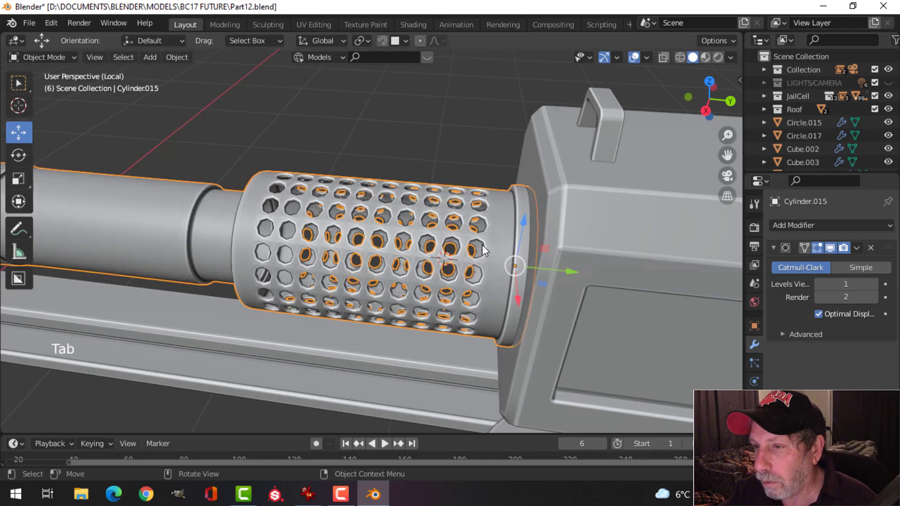
left_click(874, 284)
scroll(337, 271, "down", 1)
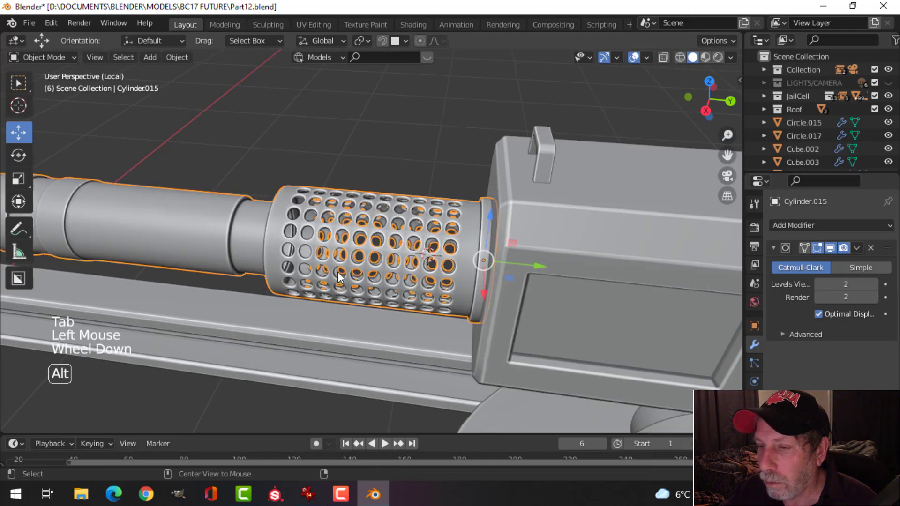
key("alt+a")
Check the perforated sleeve on the turret and save the file.
middle_click_drag(337, 272, 400, 272)
scroll(466, 273, "down", 3)
middle_click_drag(466, 273, 454, 215)
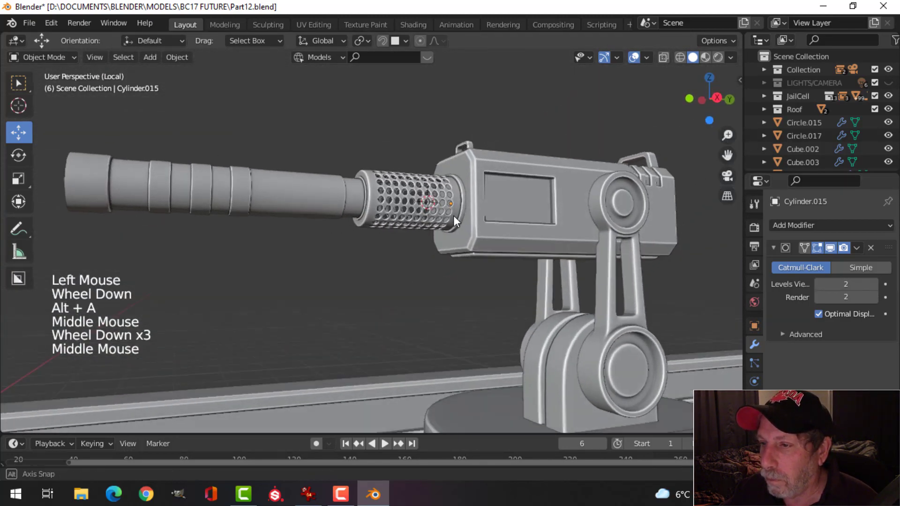
scroll(424, 249, "up", 2)
middle_click_drag(421, 247, 389, 201)
scroll(436, 259, "up", 3)
scroll(421, 254, "down", 3)
scroll(462, 243, "down", 3)
middle_click_drag(462, 243, 333, 249)
key("ctrl+s")
Examine the housing's recessed side panel and the sleeve's round holes up close.
scroll(415, 233, "down", 2)
scroll(456, 238, "up", 3)
scroll(417, 244, "up", 2)
scroll(241, 231, "up", 1)
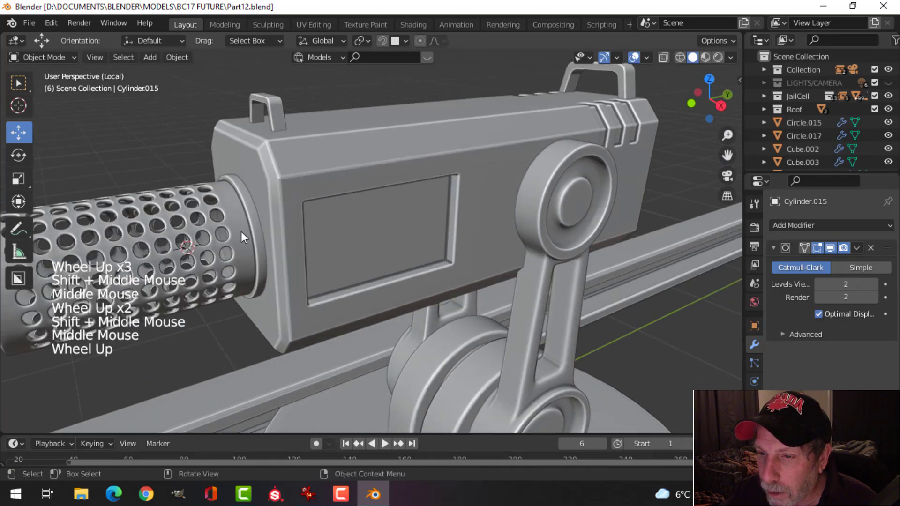
middle_click_drag(241, 232, 361, 238, "shift")
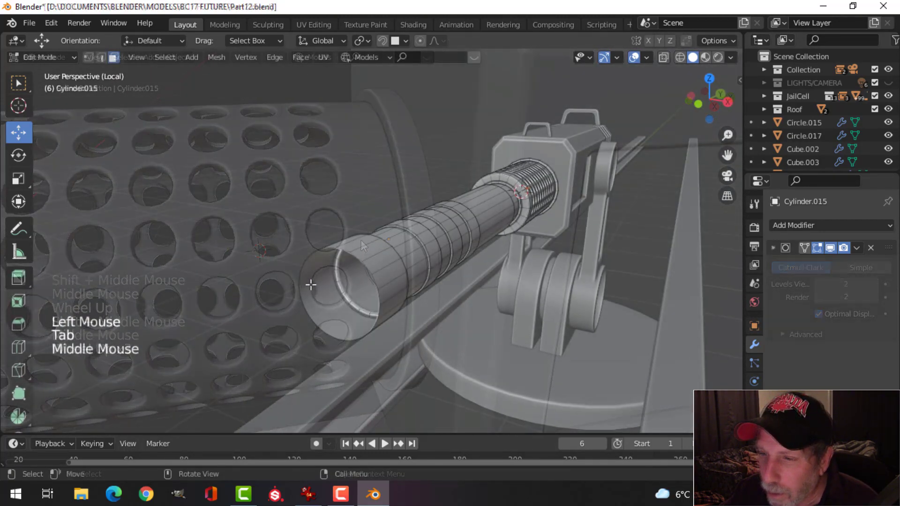
Select the open outer edge loop at the barrel's muzzle in edge mode.
key("alt+a")
key("2")
left_click(389, 290, "alt+shift")
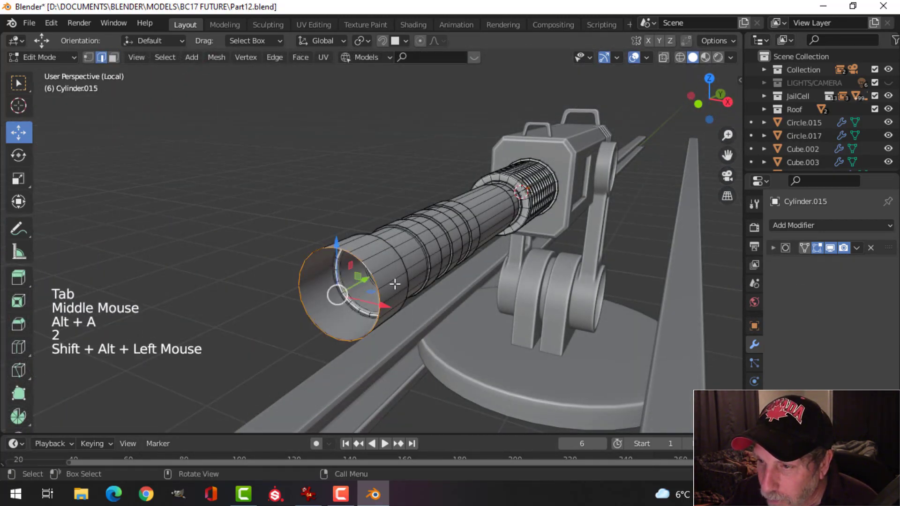
middle_click_drag(396, 281, 382, 297)
key("e")
key("s")
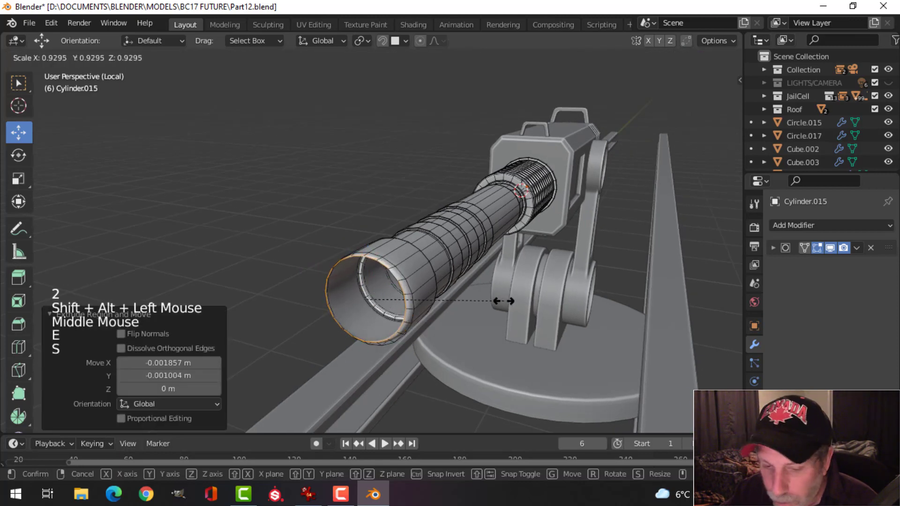
left_click(503, 301)
middle_click_drag(466, 305, 478, 304)
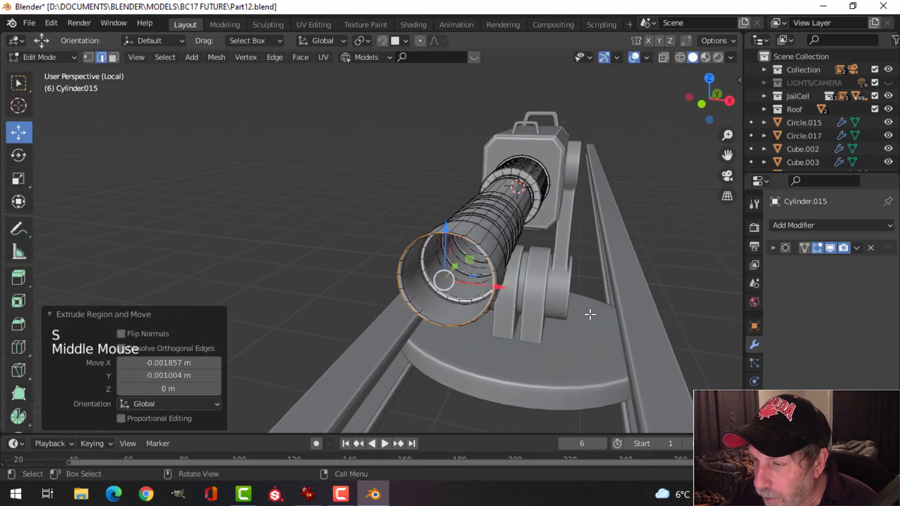
key("s")
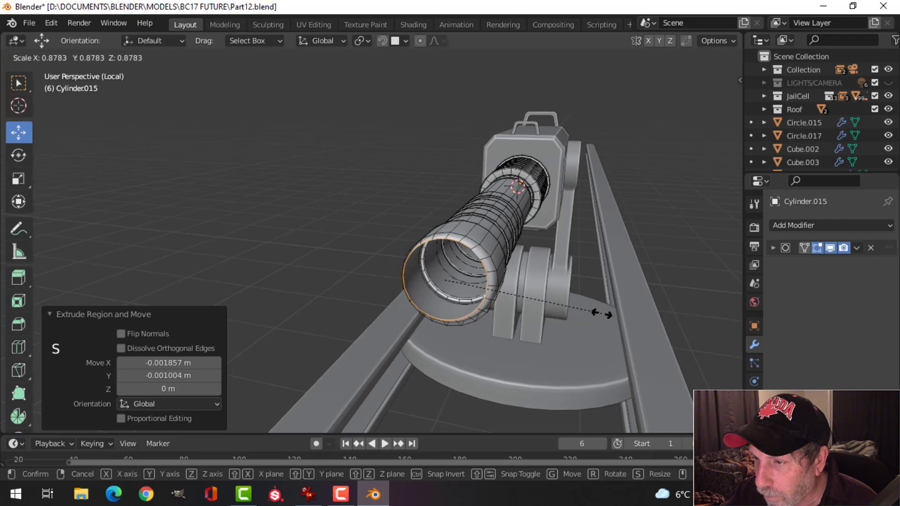
left_click(601, 313)
middle_click_drag(601, 313, 405, 311)
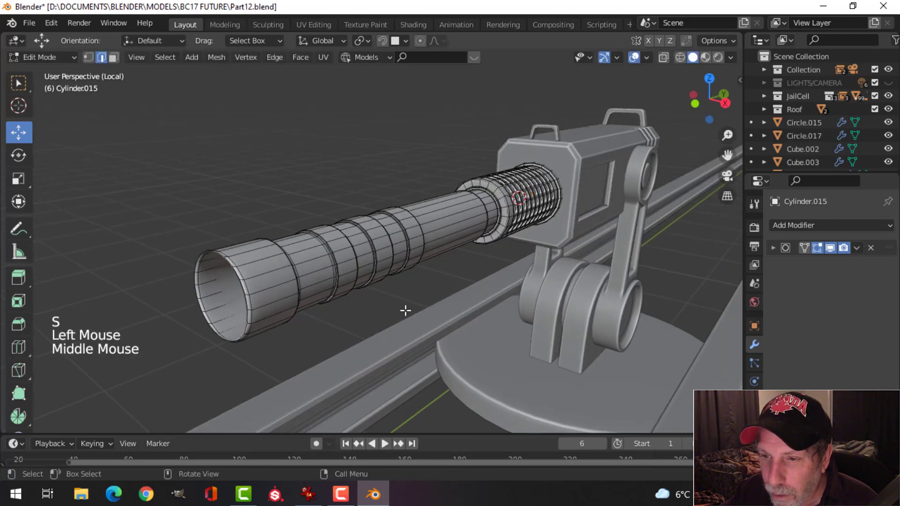
key("ctrl+z")
key("ctrl+z")
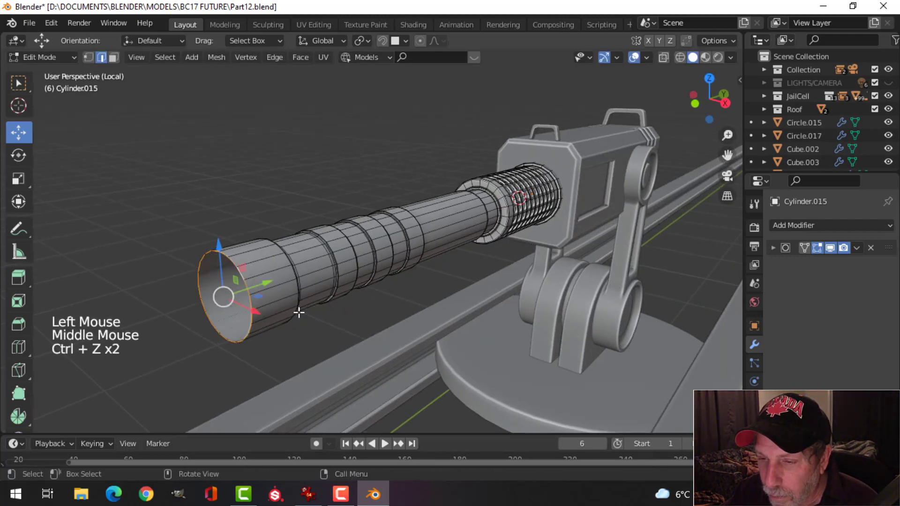
Extrude the muzzle edge loop inward at a scale of 0.796, then extrude it again about 0.0037 m along Y into the barrel.
middle_click_drag(299, 312, 318, 309)
key("e")
key("s")
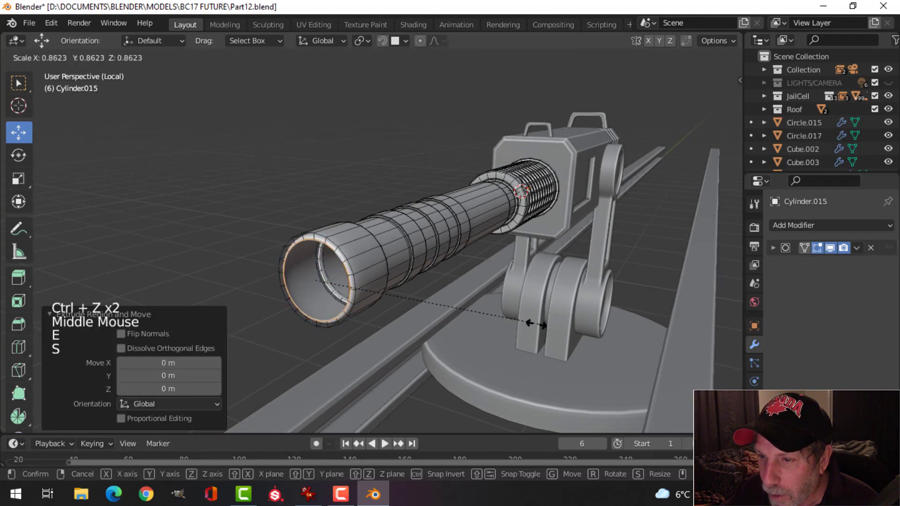
left_click(521, 325)
middle_click_drag(486, 317, 477, 318)
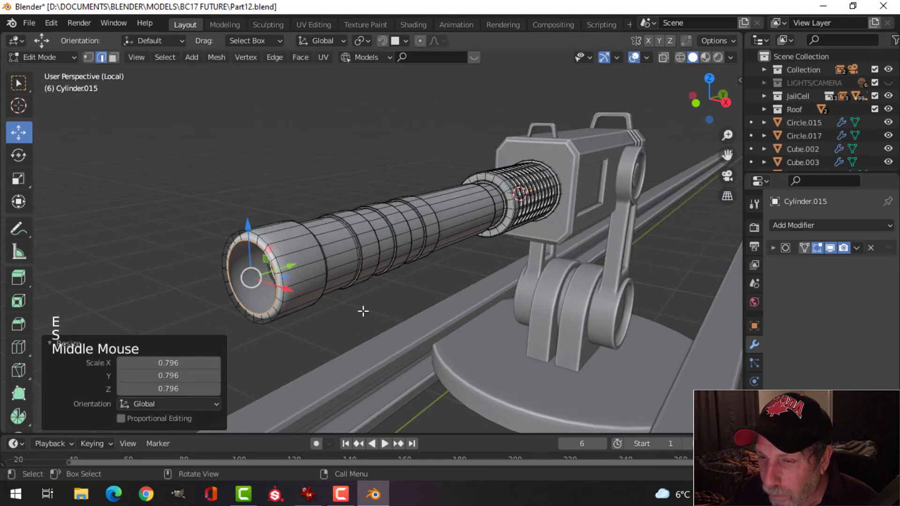
key("e")
left_click(323, 305)
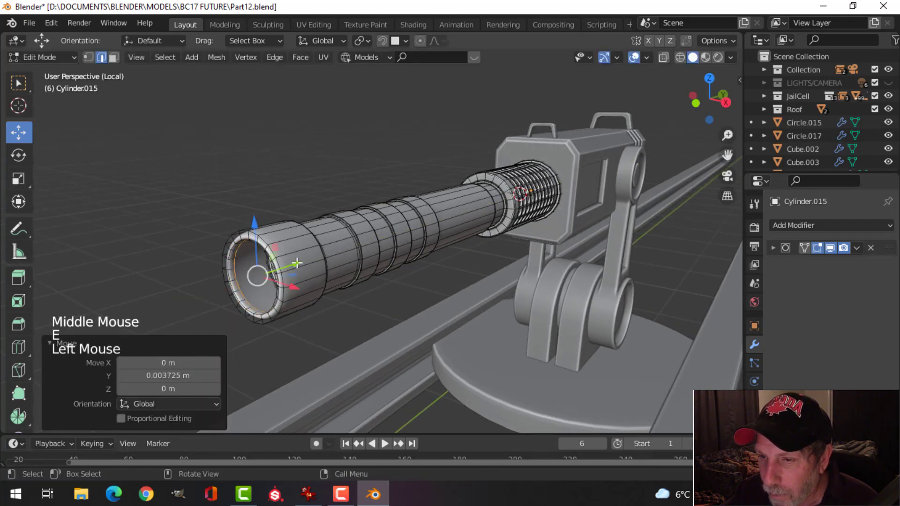
Merge all of the barrel's vertices by distance and clear the selection.
key("Tab")
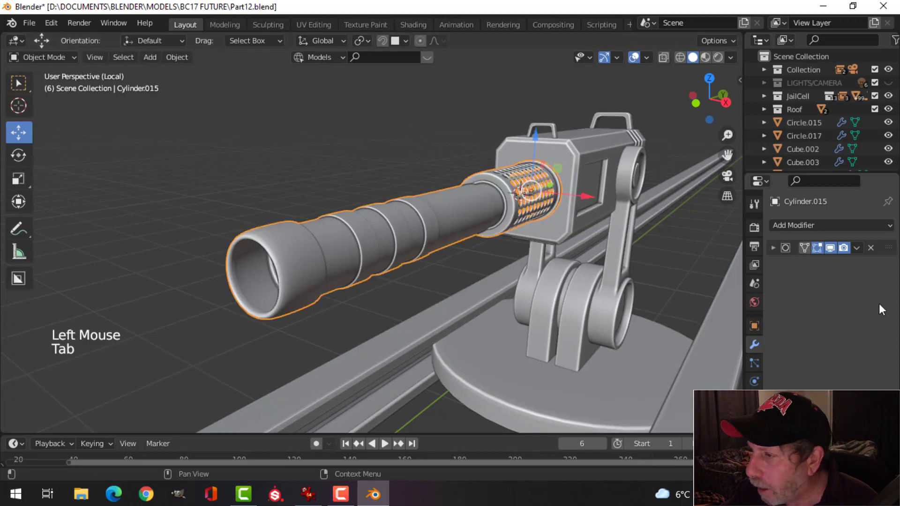
left_click(774, 249)
left_click(774, 248)
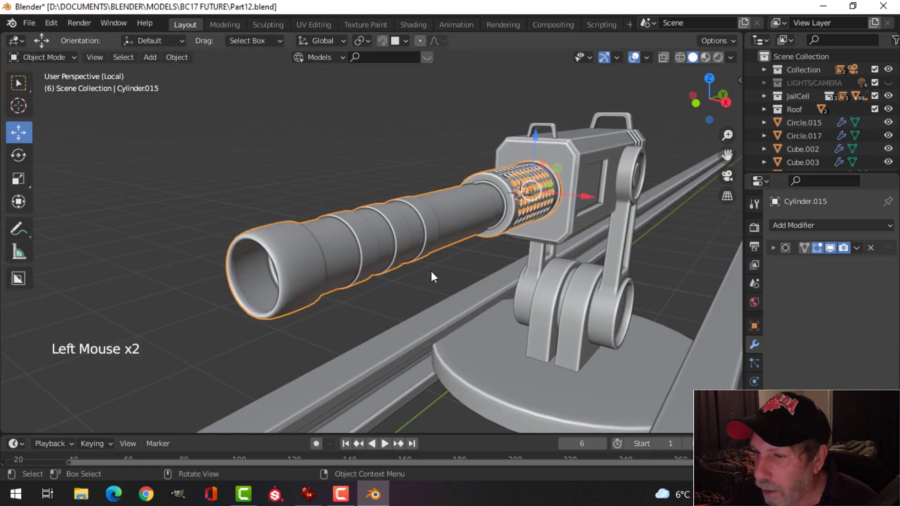
key("Tab")
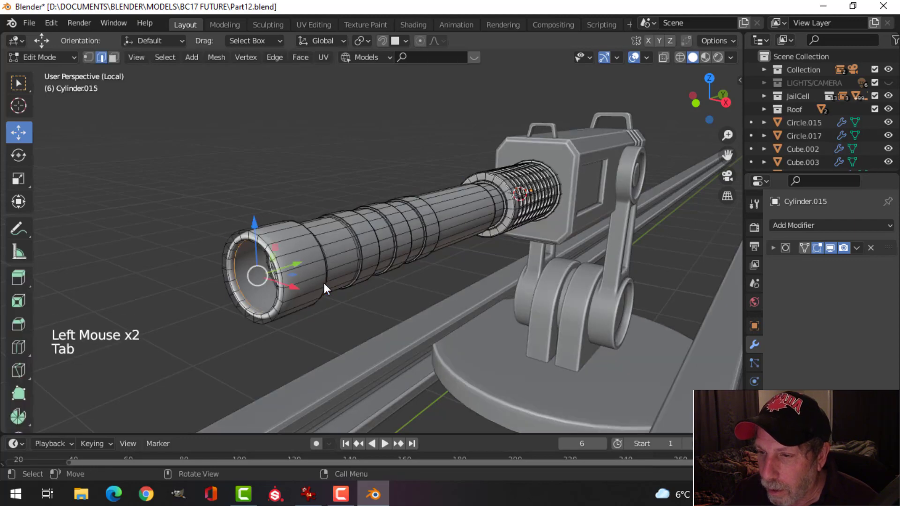
key("a")
key("m")
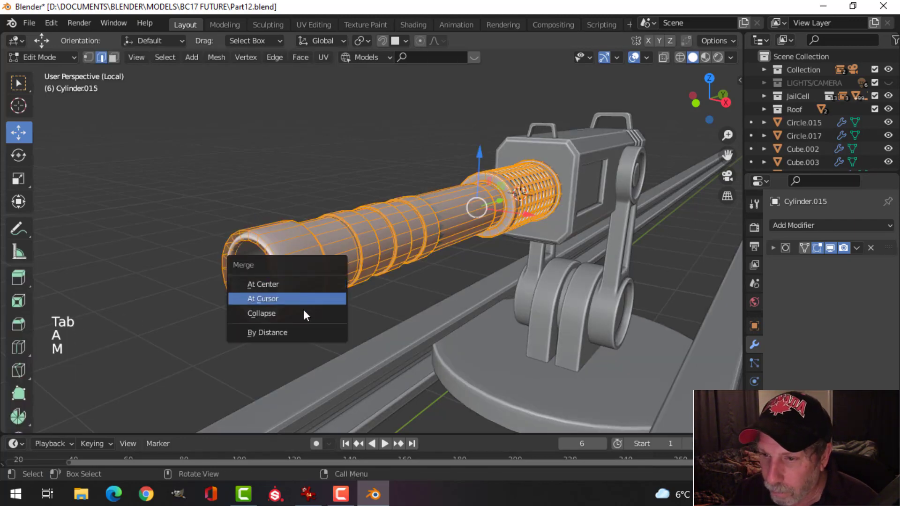
left_click(361, 337)
key("alt+a")
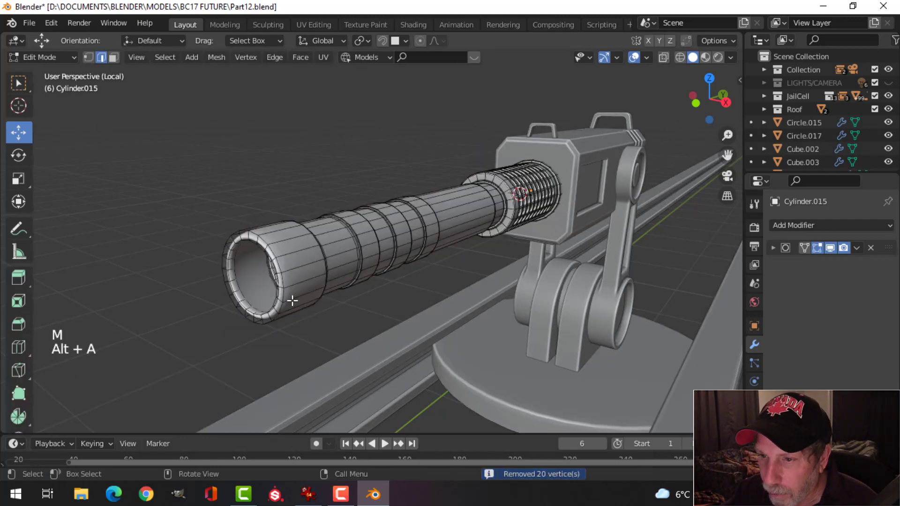
Bevel the muzzle rim's inner and outer edge loops by 0.000723 m with 2 segments, and return to Object Mode.
middle_click_drag(291, 299, 303, 288, "shift")
scroll(305, 283, "up", 2)
middle_click(304, 287, "alt+shift")
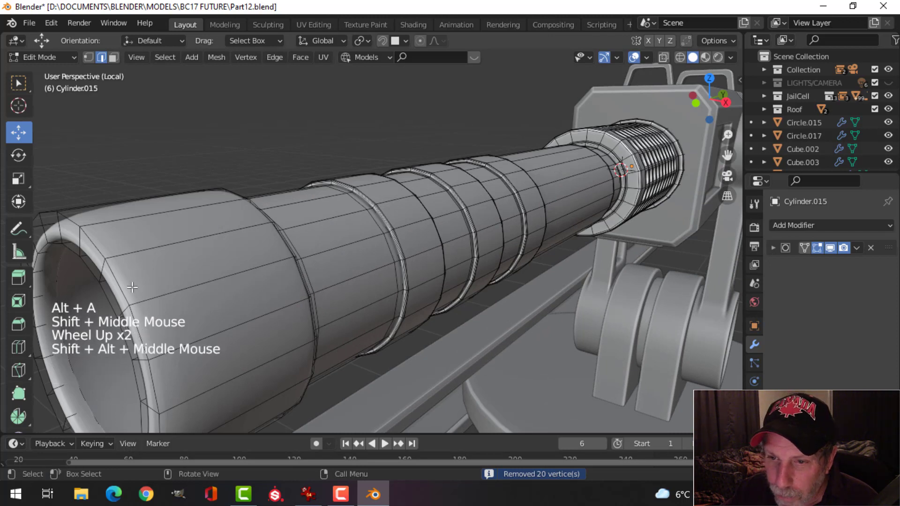
left_click(156, 290, "alt+shift")
left_click(92, 266, "alt+shift")
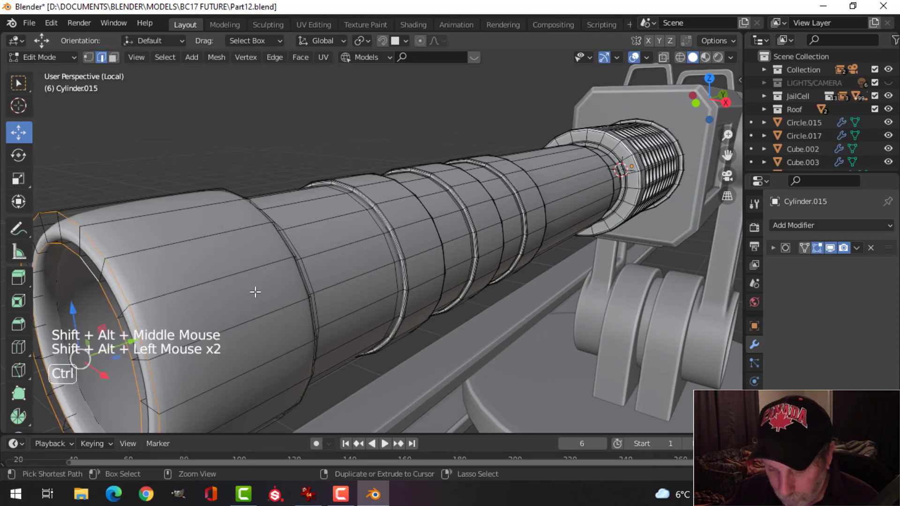
key("ctrl+b")
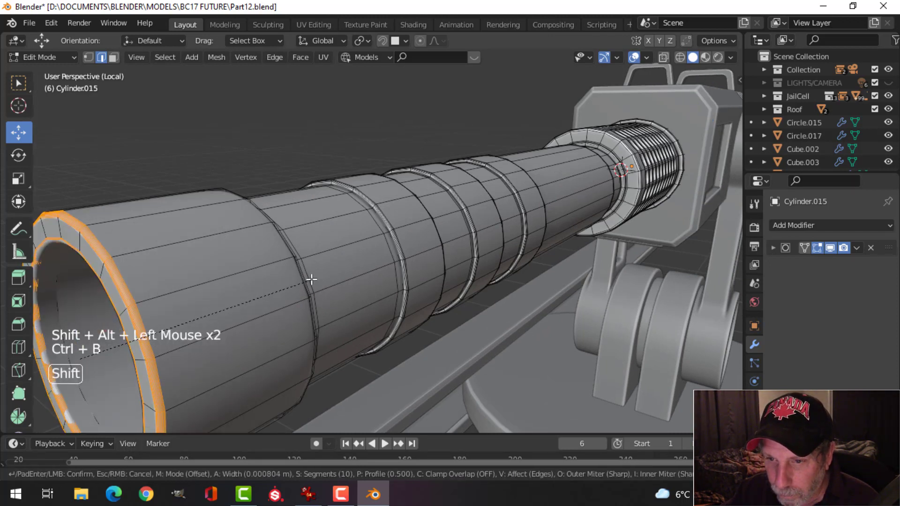
scroll(309, 279, "down", 1)
scroll(305, 279, "down", 2)
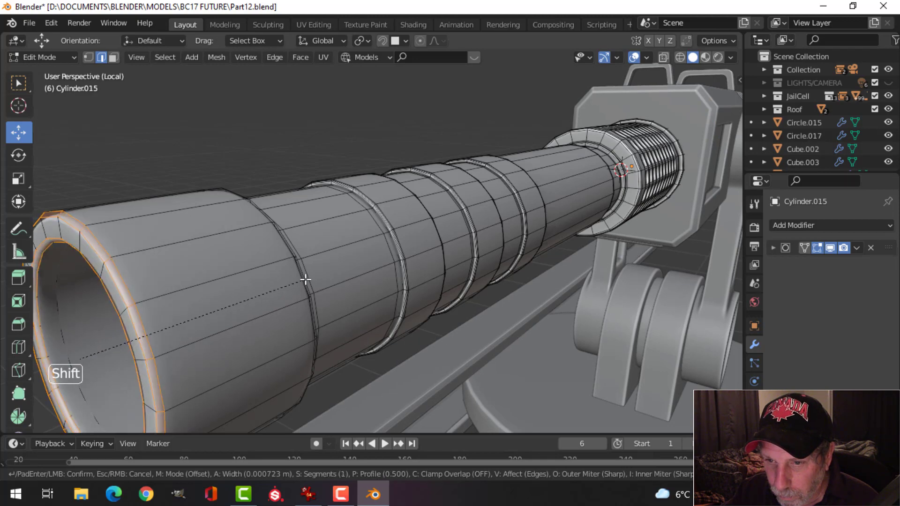
scroll(305, 279, "up", 1)
left_click(305, 279)
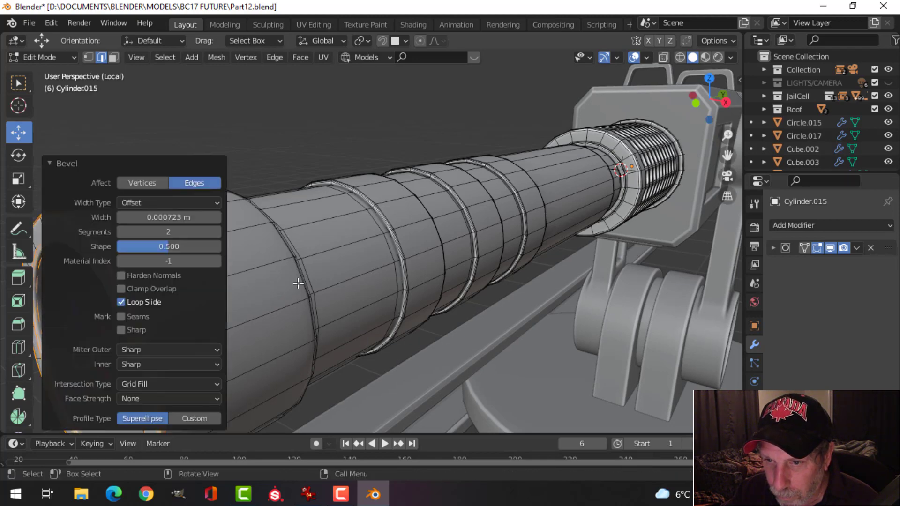
key("alt+a")
key("Tab")
scroll(298, 283, "down", 3)
key("alt+a")
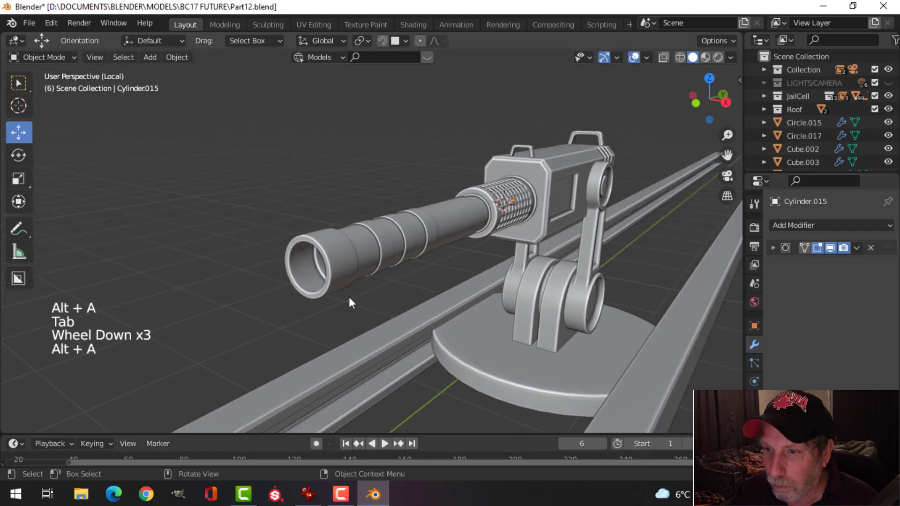
Examine the finished muzzle, the housing's side and the support arms on the round base.
scroll(349, 296, "down", 2)
middle_click_drag(373, 295, 356, 319)
scroll(281, 295, "up", 1)
scroll(301, 317, "up", 2)
scroll(304, 316, "down", 3)
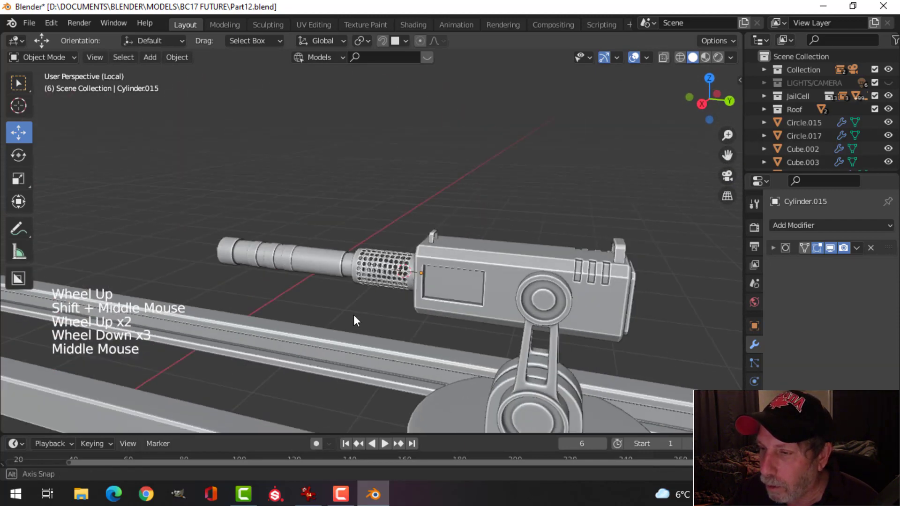
scroll(412, 328, "down", 2)
middle_click_drag(412, 328, 398, 310, "shift")
middle_click_drag(398, 309, 393, 328)
scroll(414, 280, "up", 3)
key("shift+less")
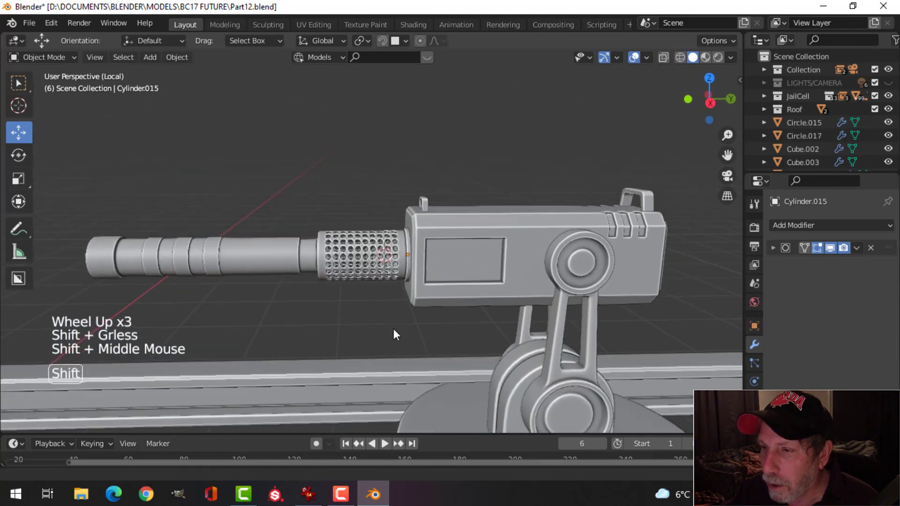
scroll(392, 328, "down", 1)
middle_click_drag(437, 309, 435, 280, "shift")
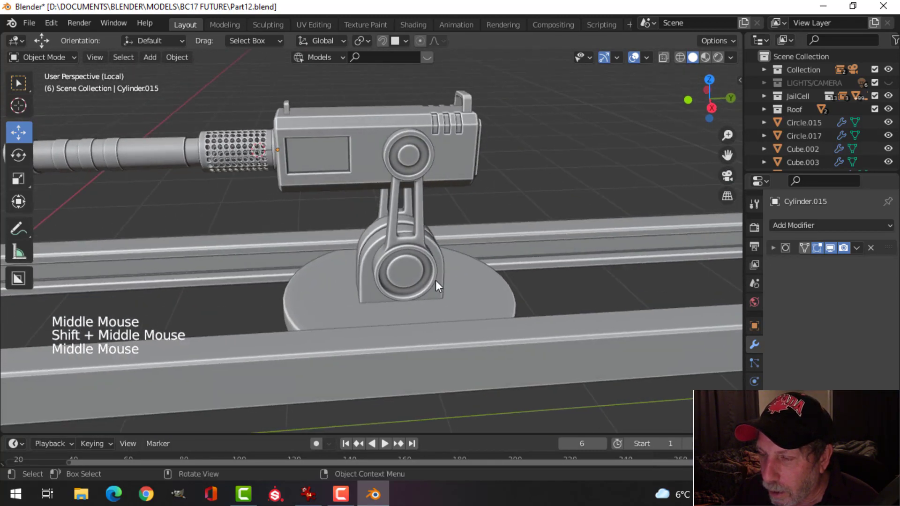
scroll(431, 282, "down", 5)
scroll(431, 280, "up", 7)
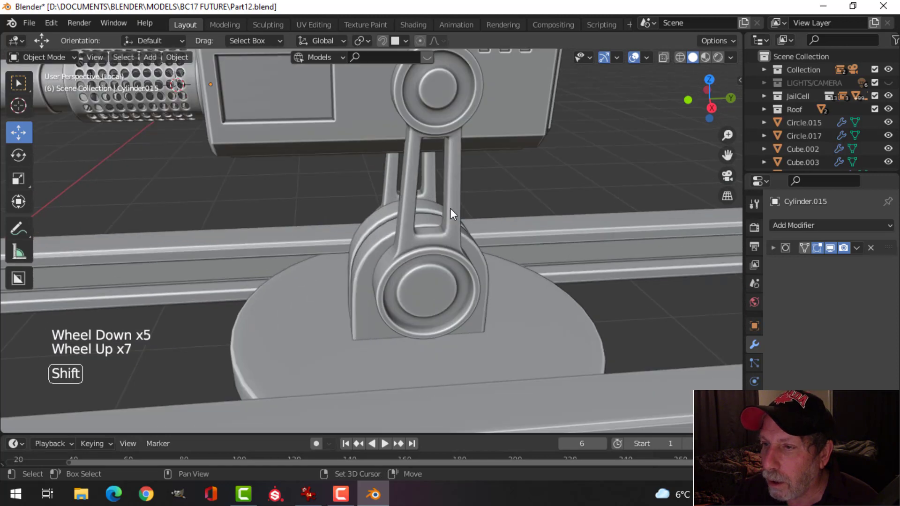
scroll(449, 208, "down", 2)
middle_click_drag(449, 208, 446, 158, "shift")
Select the gun's housing, support arms, bracket, barrel and round base together, and leave local view.
left_click(446, 158)
left_click(393, 184, "shift")
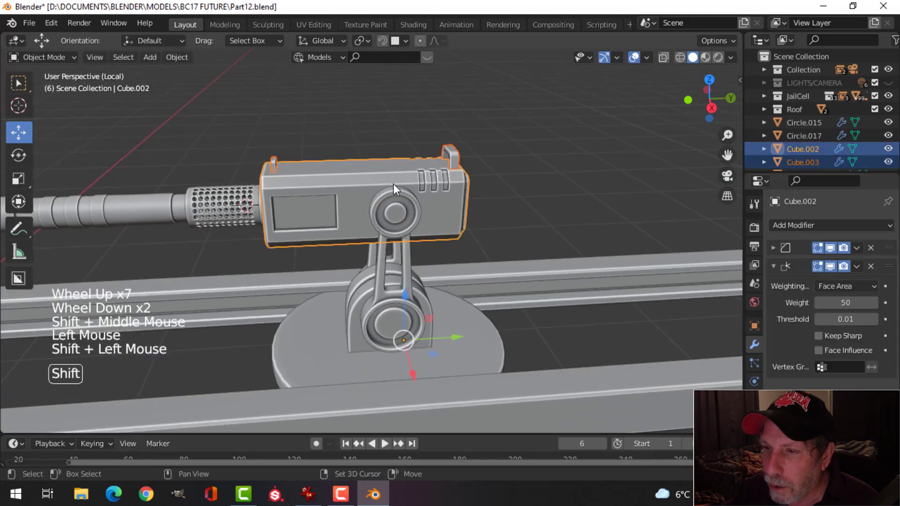
left_click(409, 263, "shift")
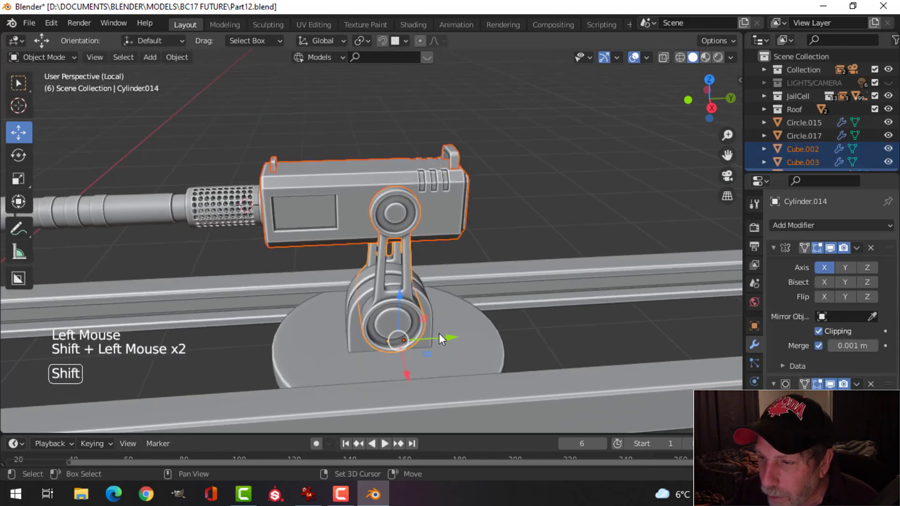
left_click(435, 308, "shift")
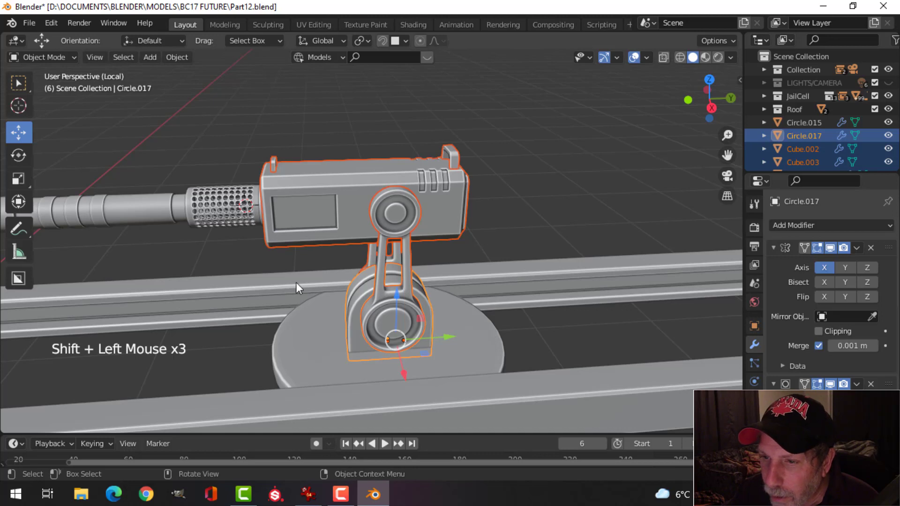
left_click(243, 212, "shift")
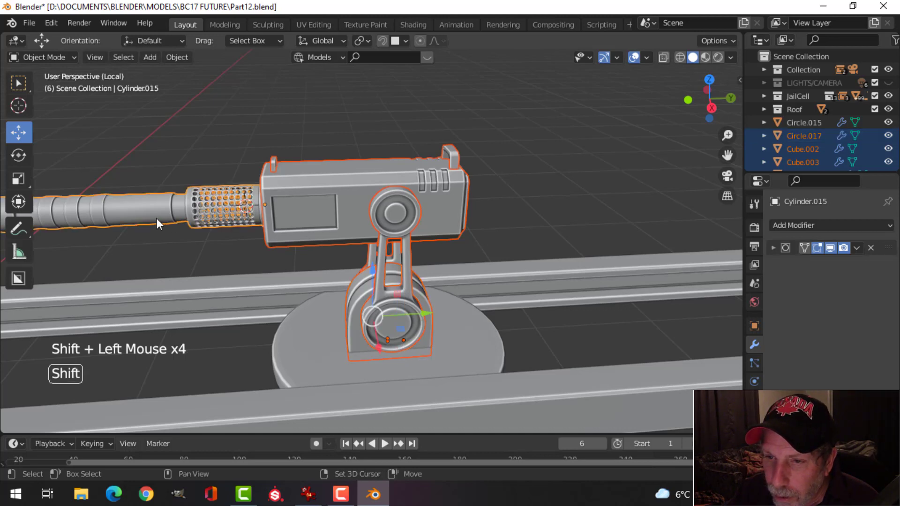
left_click(489, 338, "shift")
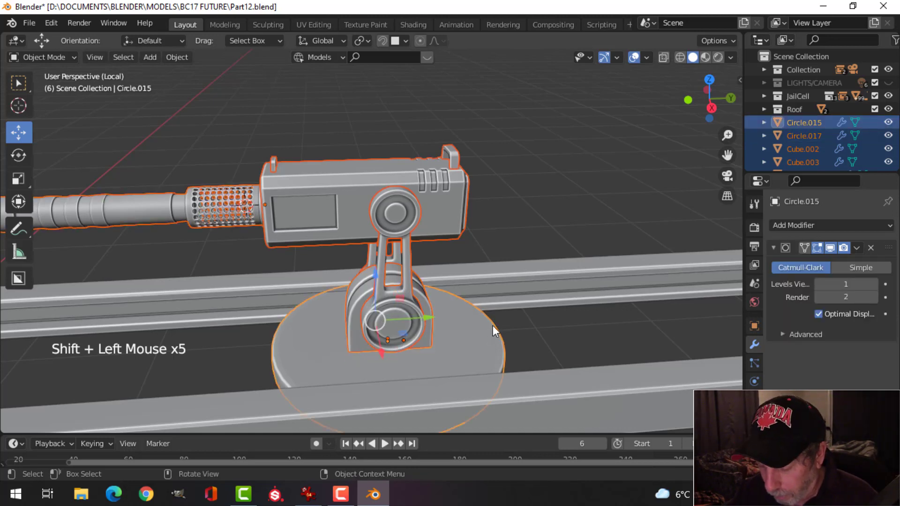
key("KP_Divide")
Move the selected gun parts to a new collection named Gun.
middle_click_drag(546, 232, 443, 297, "shift")
scroll(437, 283, "up", 1)
key("m")
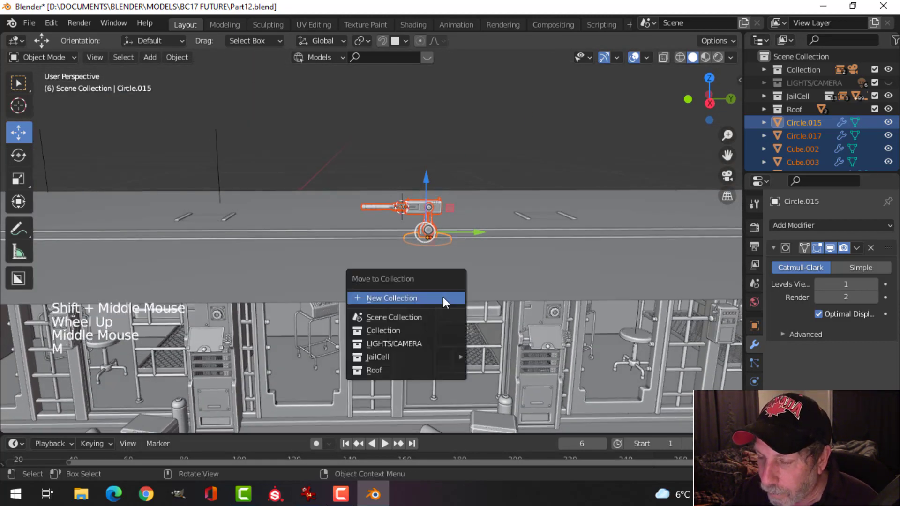
left_click(443, 298)
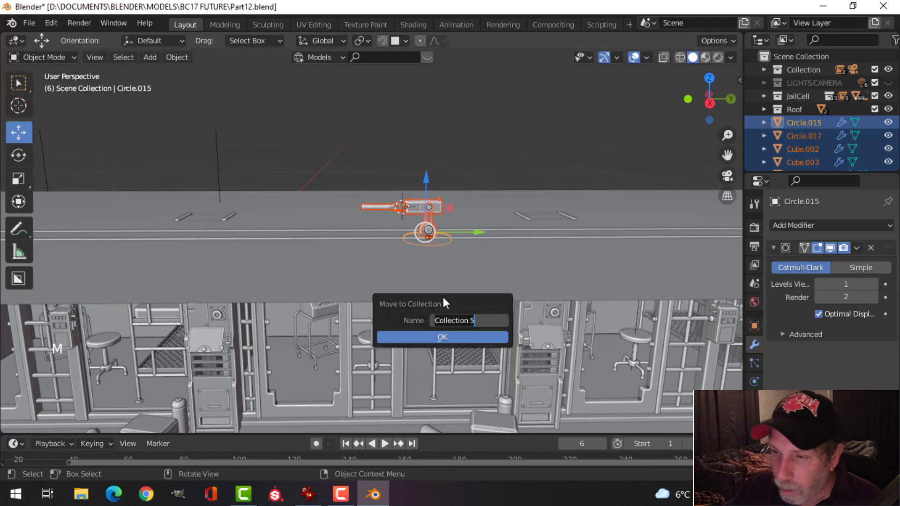
type("gU")
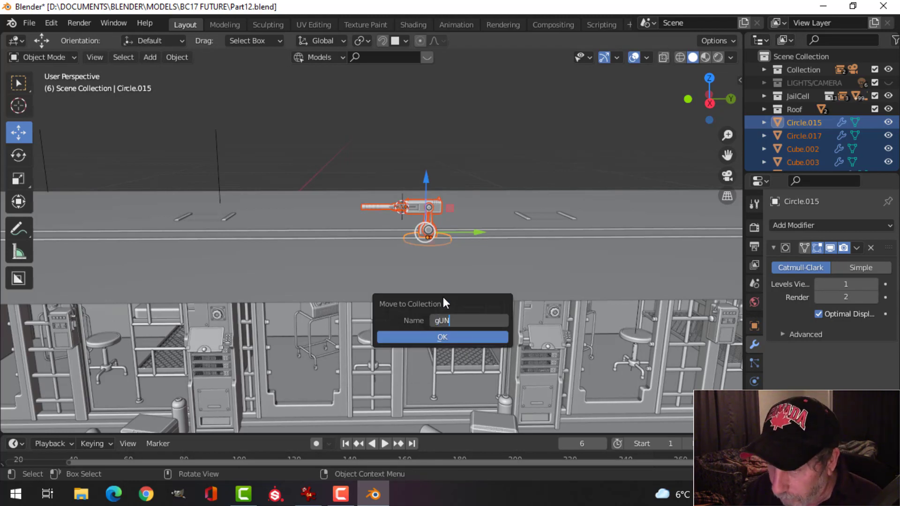
type("N")
key("BackSpace")
key("BackSpace")
key("BackSpace")
key("Caps_Lock")
type("Gun")
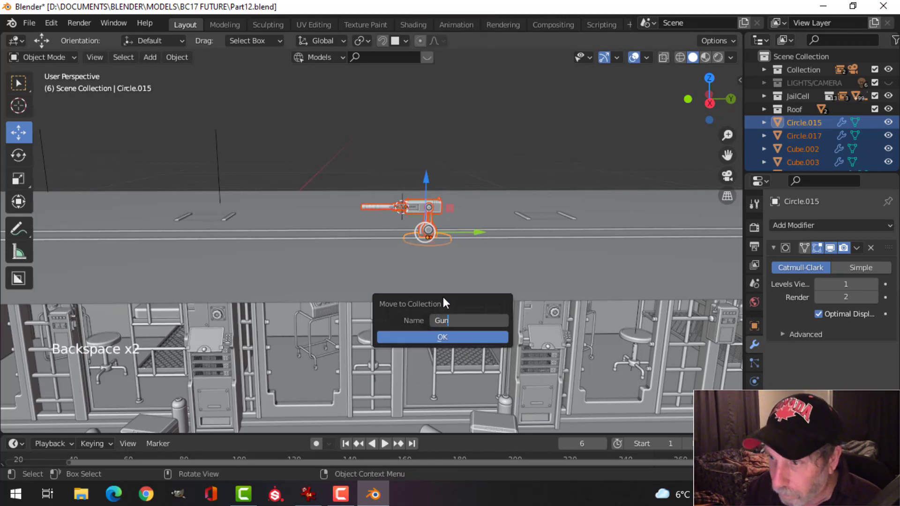
key("Return")
left_click(417, 337)
Rotate the selected gun parts 180° about the global Y axis so the gun hangs upside down.
middle_click_drag(544, 283, 418, 269)
scroll(454, 275, "up", 3)
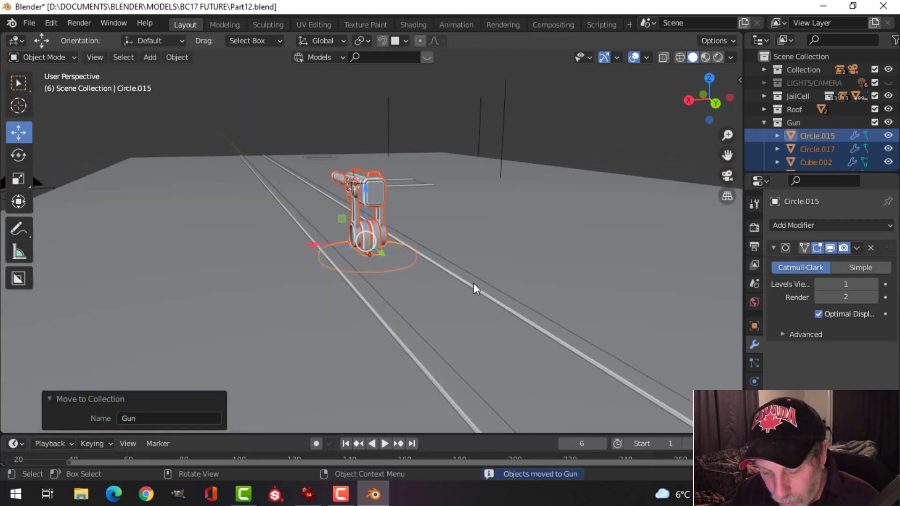
key("r")
key("y")
key("1")
key("8")
key("0")
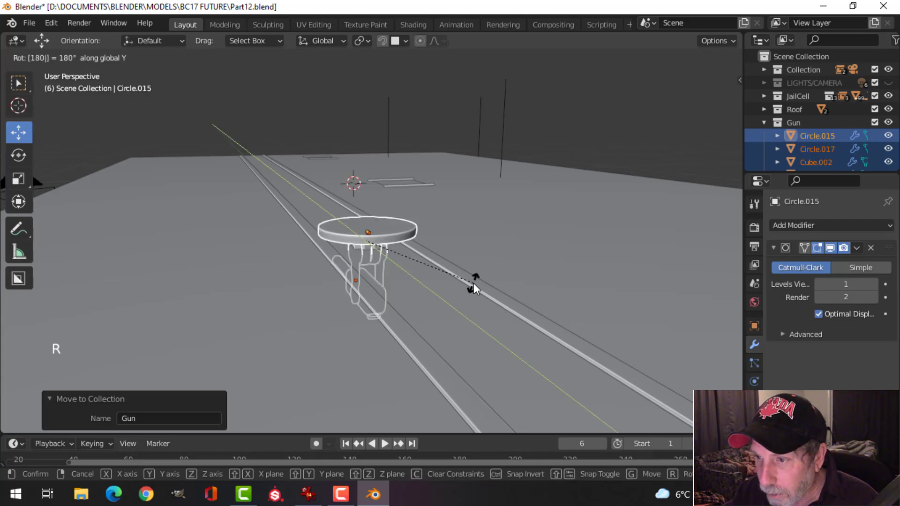
key("Return")
Lower the flipped gun along Z until its round base sits inside the two C-shaped rail channels under the roof.
middle_click_drag(473, 289, 695, 247)
left_click_drag(406, 178, 410, 188)
middle_click_drag(469, 235, 545, 240)
scroll(516, 261, "up", 2)
key("KP_1")
scroll(530, 249, "up", 3)
key("z")
left_click(401, 248)
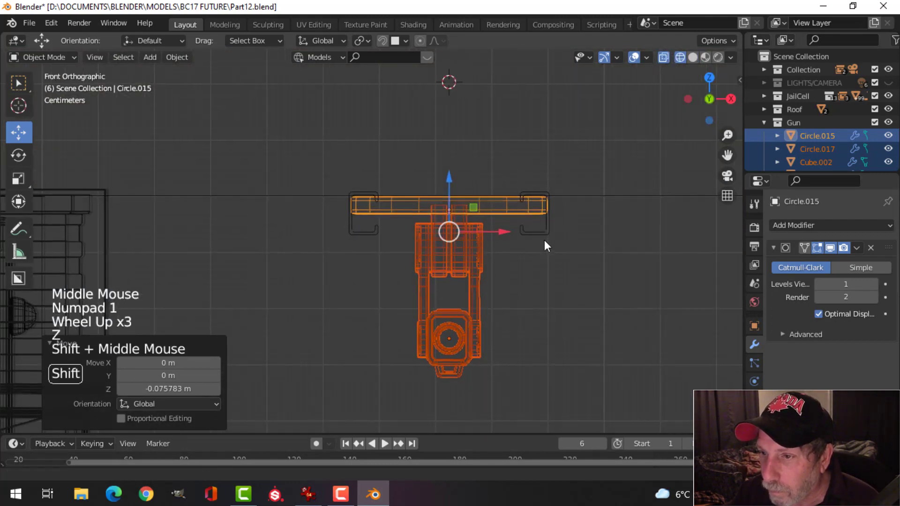
scroll(483, 239, "up", 2)
left_click_drag(441, 207, 453, 239)
Scale only the gun's round base uniformly to 0.959 so it clears the rail channels.
left_click(584, 247)
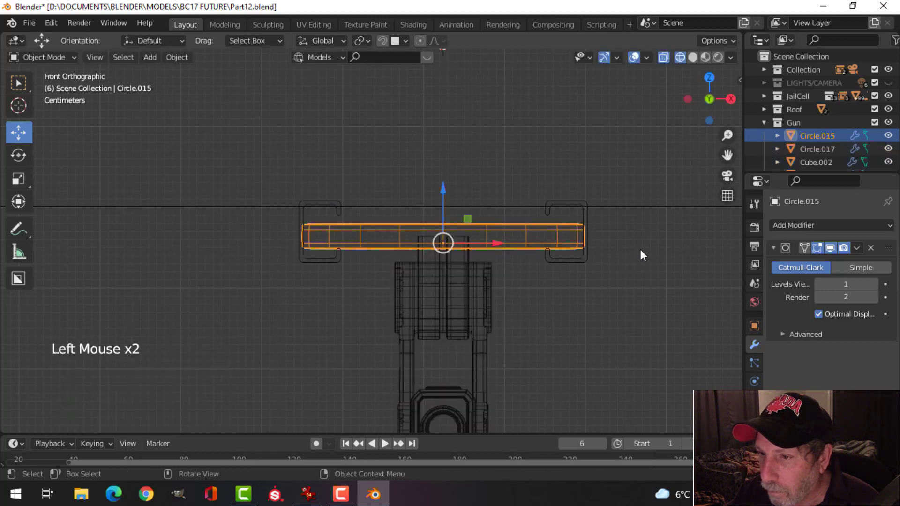
key("s")
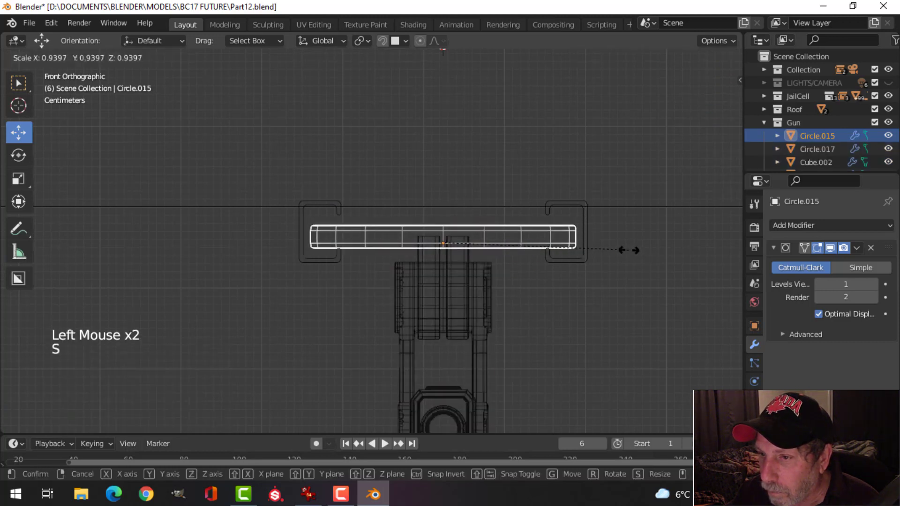
left_click(630, 250)
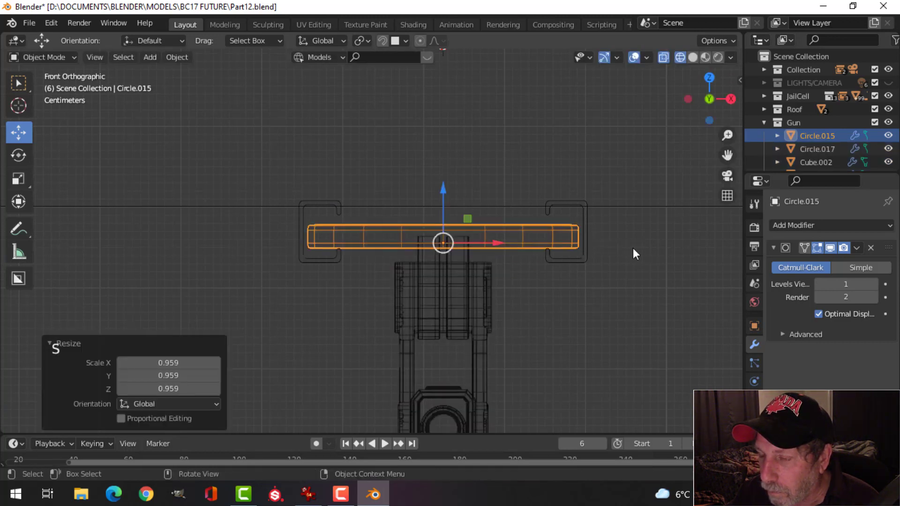
Select all objects in the Gun collection and raise them 0.004089 m along Z.
left_click(799, 122)
right_click(799, 122)
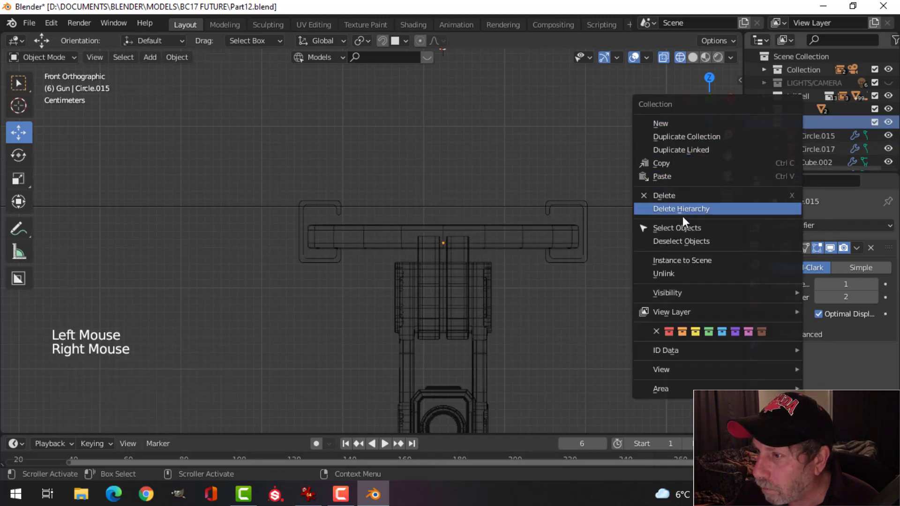
left_click(677, 228)
left_click_drag(442, 221, 444, 212)
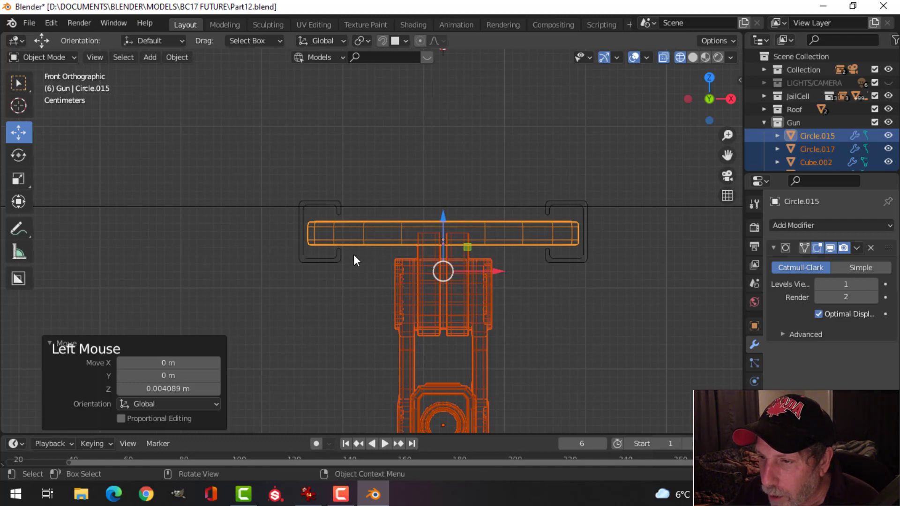
Deselect everything and return the viewport to solid shading.
key("alt+a")
scroll(533, 266, "down", 2)
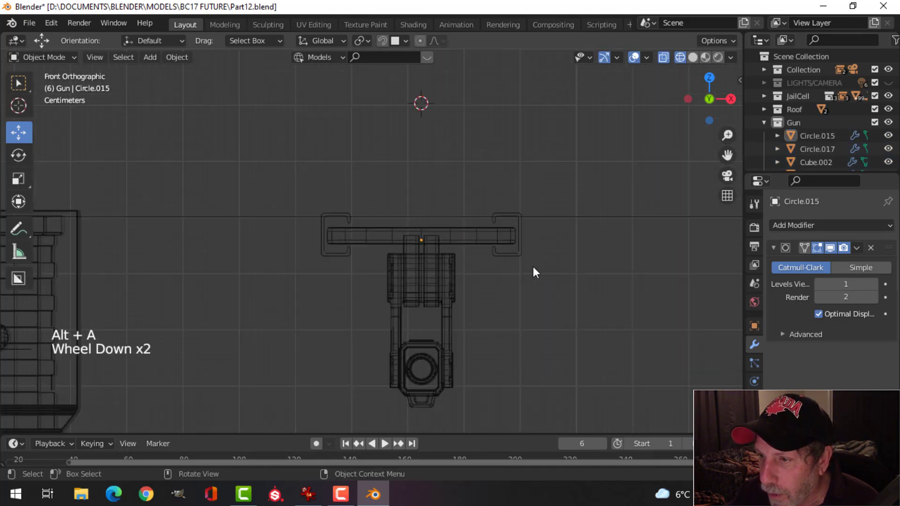
middle_click_drag(533, 266, 502, 267)
key("z")
left_click(596, 263)
Examine the gun hanging from the roof rails in front of the jail cells, and collapse the Gun collection.
scroll(596, 262, "down", 2)
mouse_move(595, 263)
middle_mouse_down()
mouse_move(536, 246)
mouse_move(510, 224)
mouse_move(489, 227)
mouse_move(516, 246)
middle_mouse_up()
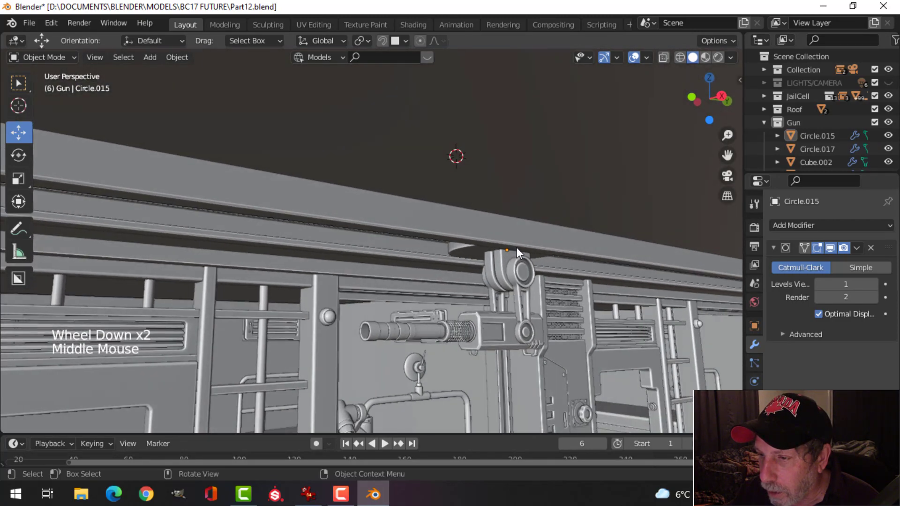
scroll(516, 246, "down", 3)
middle_click_drag(524, 277, 544, 239)
scroll(494, 297, "up", 3)
scroll(467, 256, "down", 1)
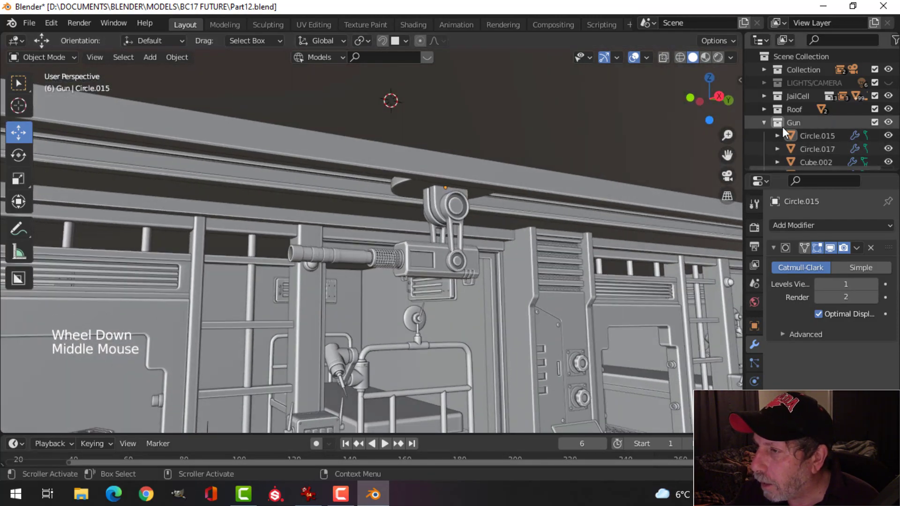
left_click(764, 123)
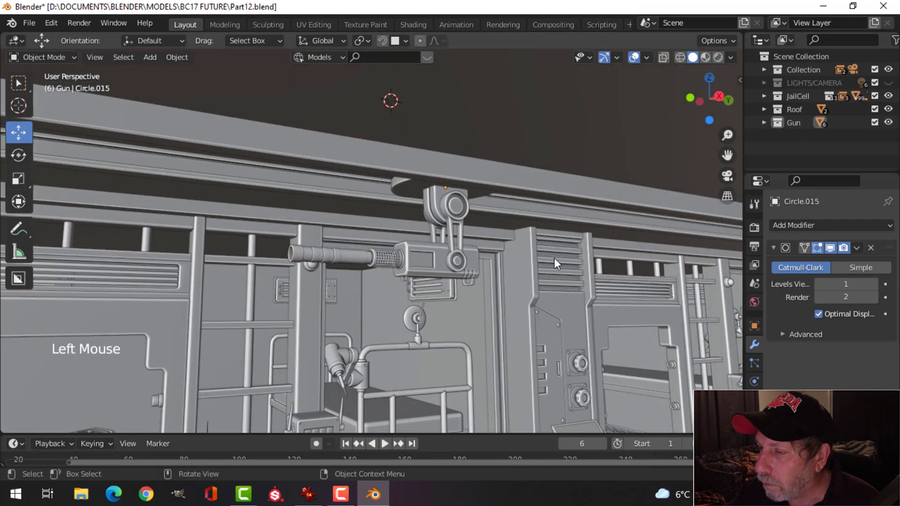
scroll(519, 266, "down", 2)
middle_click_drag(519, 266, 605, 220)
scroll(626, 235, "up", 2)
scroll(486, 243, "up", 2)
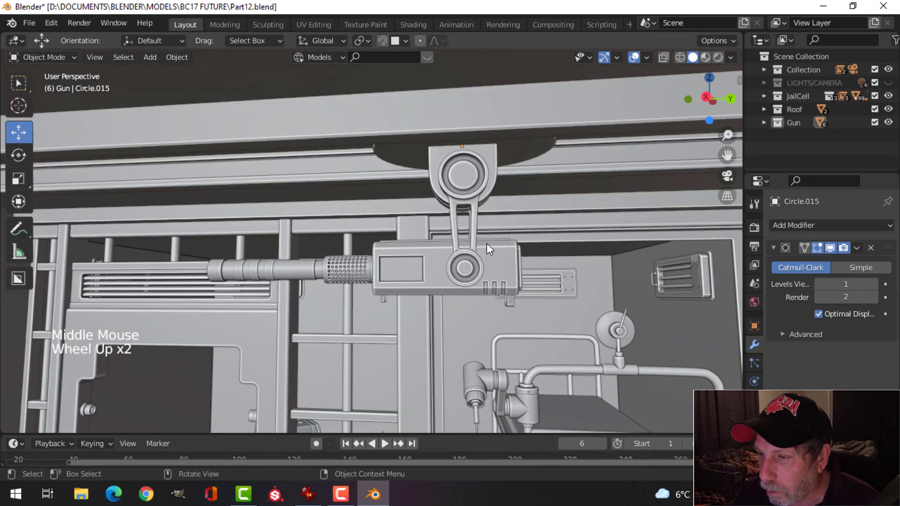
Select the gun's housing, underside brackets and barrel, and scale their whole geometry by 1.122 in Edit Mode.
left_click(514, 263)
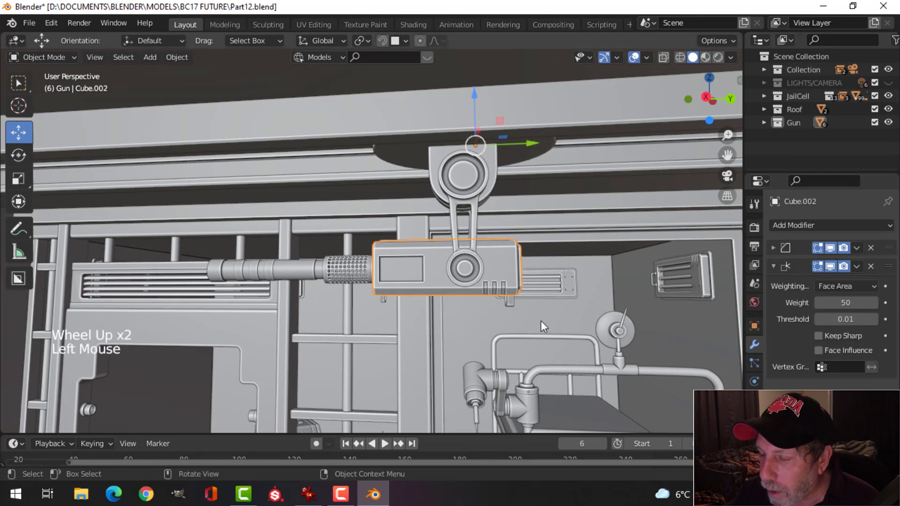
middle_click_drag(539, 326, 520, 288)
left_click(514, 281, "shift")
left_click(349, 264, "shift")
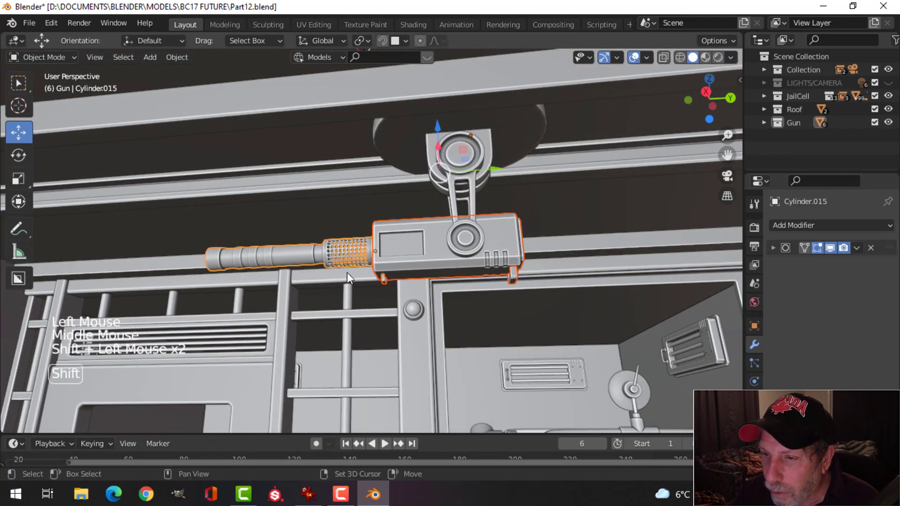
scroll(383, 286, "down", 3)
middle_click_drag(384, 285, 541, 301)
key("Tab")
key("a")
key("s")
left_click(561, 302)
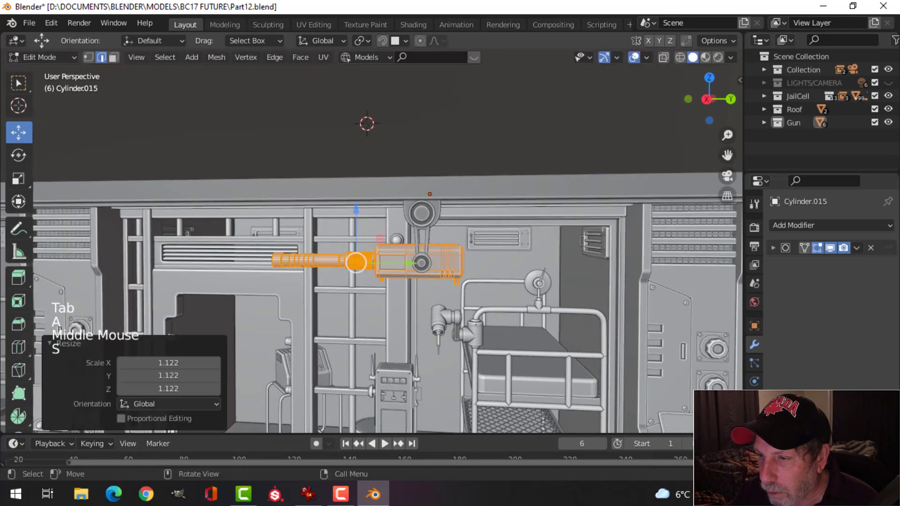
Shift the enlarged gun geometry slightly along Y, return to Object Mode and deselect everything.
left_click_drag(414, 268, 410, 267)
middle_click_drag(410, 267, 469, 280)
key("alt+a")
key("Tab")
key("alt+a")
scroll(496, 289, "down", 2)
scroll(471, 281, "up", 5)
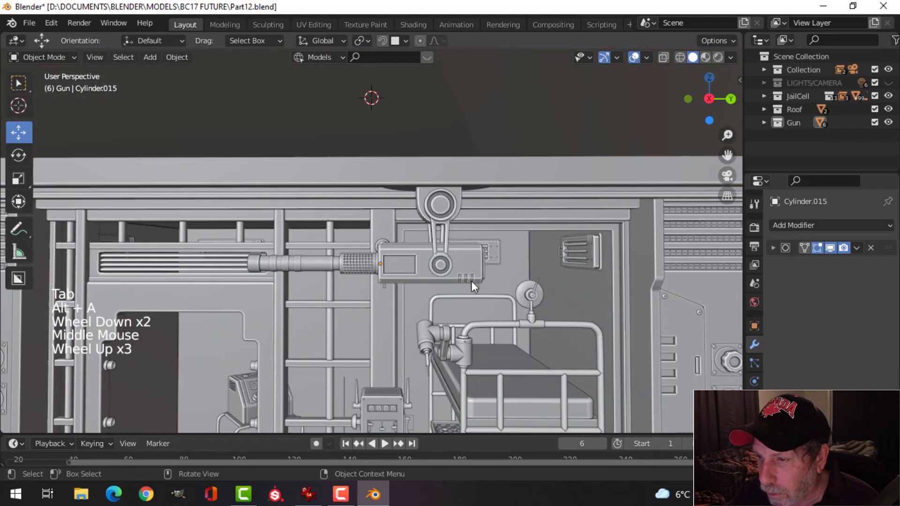
Undo the last deselection, move the housing, brackets and barrel down 0.006272 m along Z, and deselect them.
key("ctrl+z")
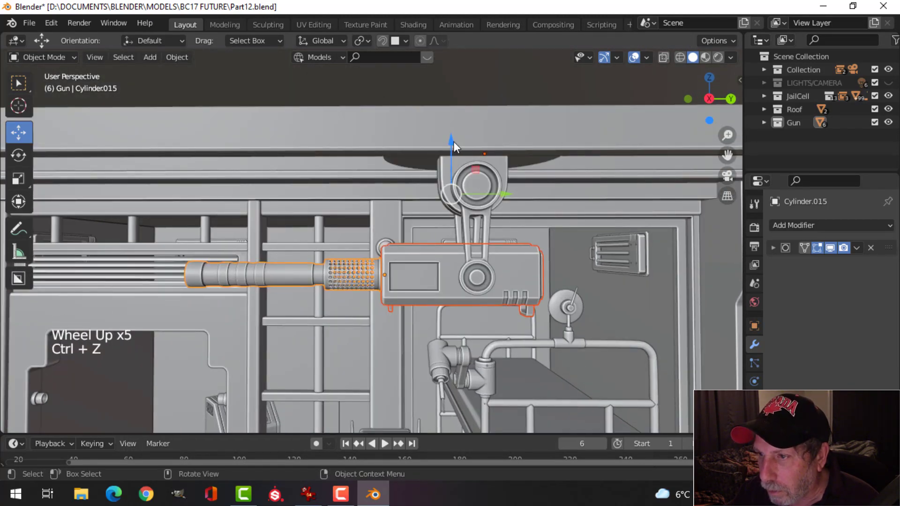
left_click_drag(446, 138, 446, 143)
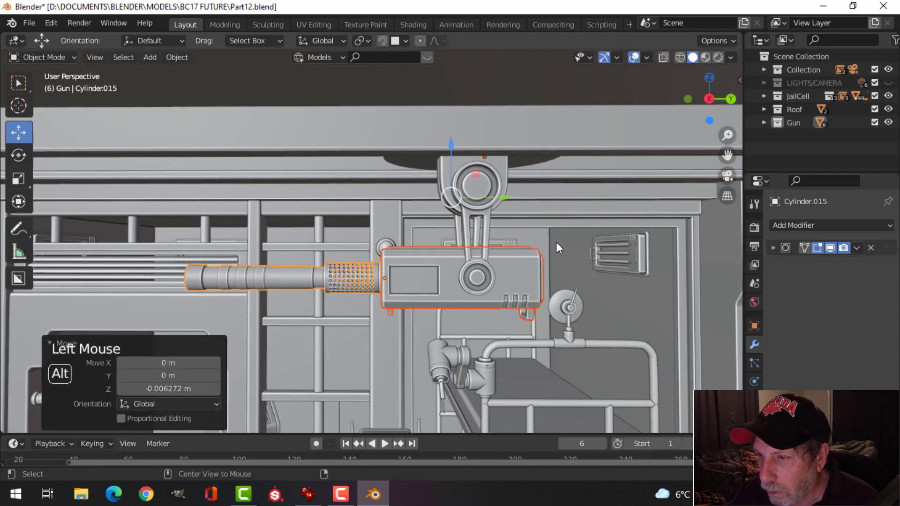
key("alt+a")
Add the barrel and underside brackets to the selected Gun1 housing and tilt them about 20° around the global X axis.
middle_click_drag(556, 241, 381, 255)
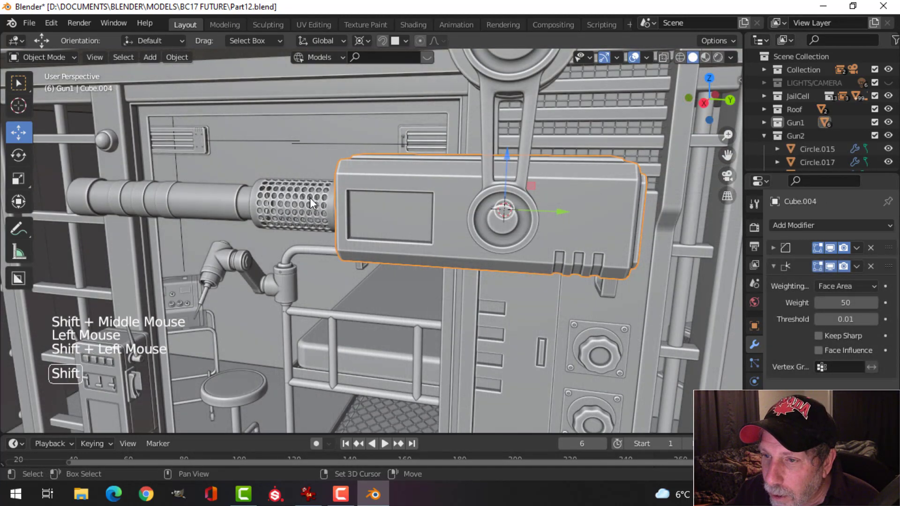
left_click(310, 197, "shift")
middle_click_drag(423, 266, 374, 235)
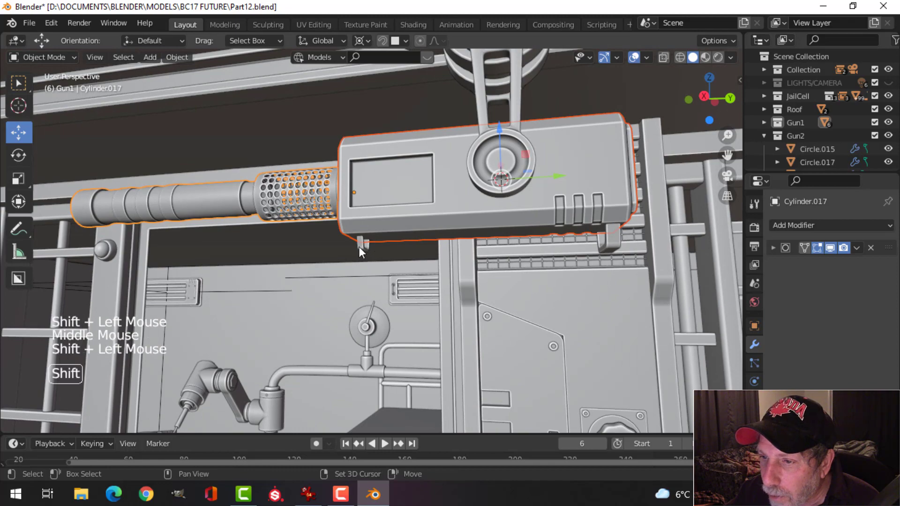
left_click(359, 247, "shift")
scroll(443, 210, "down", 3)
middle_click_drag(443, 210, 473, 243)
key("r")
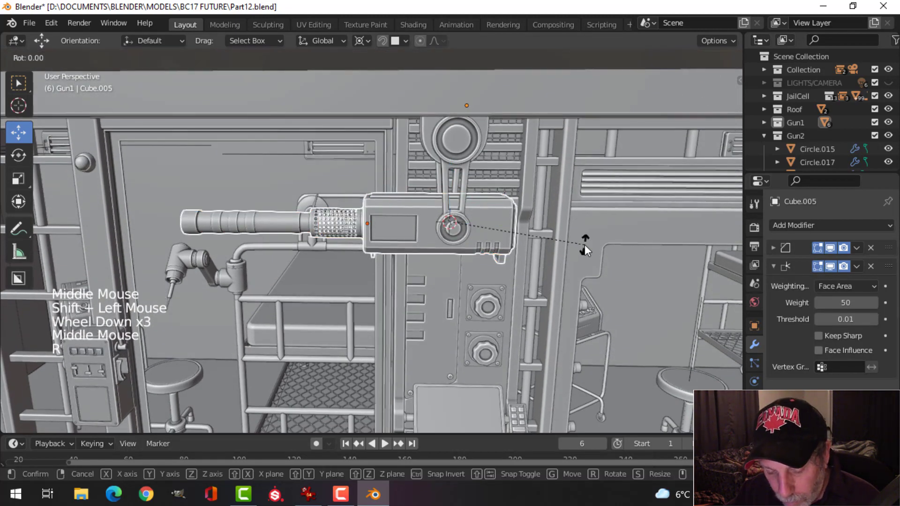
key("x")
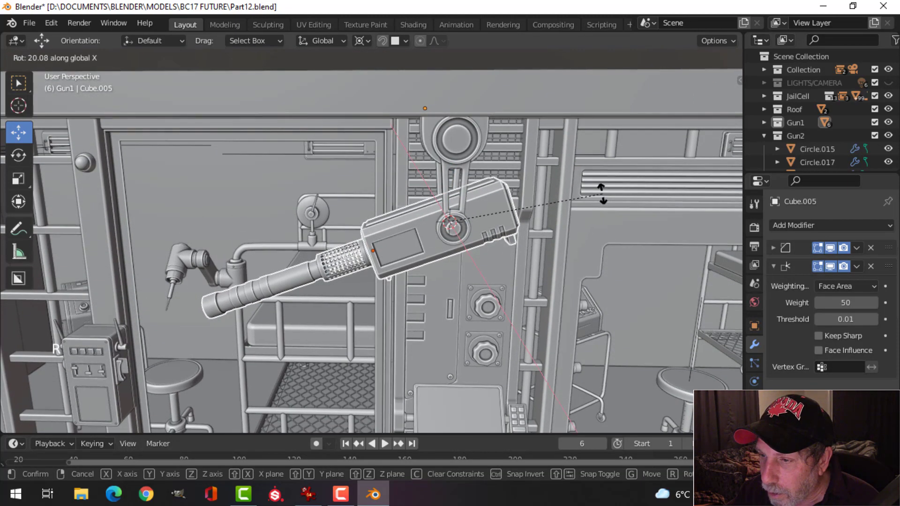
left_click(602, 193)
Add Gun1's support arms, bracket and round base to the selection and turn the whole gun around the global Z axis.
mouse_move(474, 216)
middle_mouse_down()
mouse_move(556, 215)
mouse_move(551, 190)
mouse_move(489, 208)
middle_mouse_up()
left_click(317, 168, "shift")
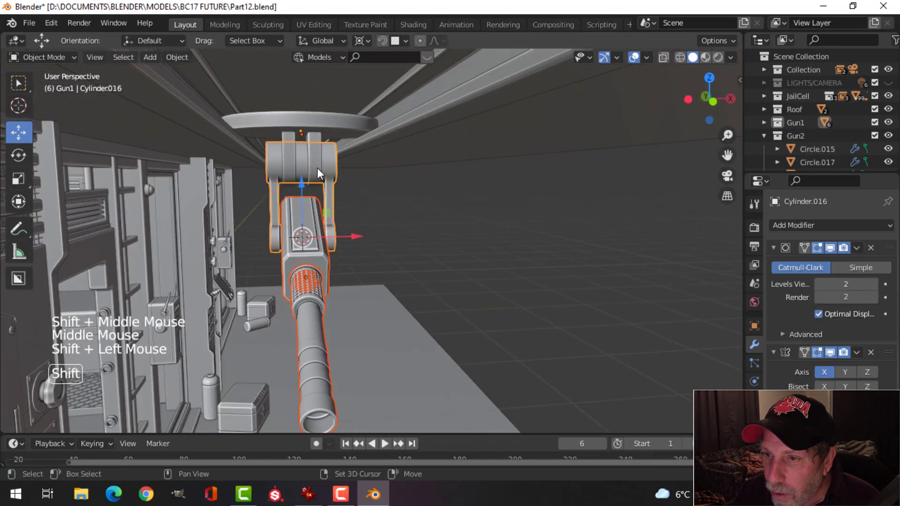
left_click(325, 139, "shift")
left_click(334, 127, "shift")
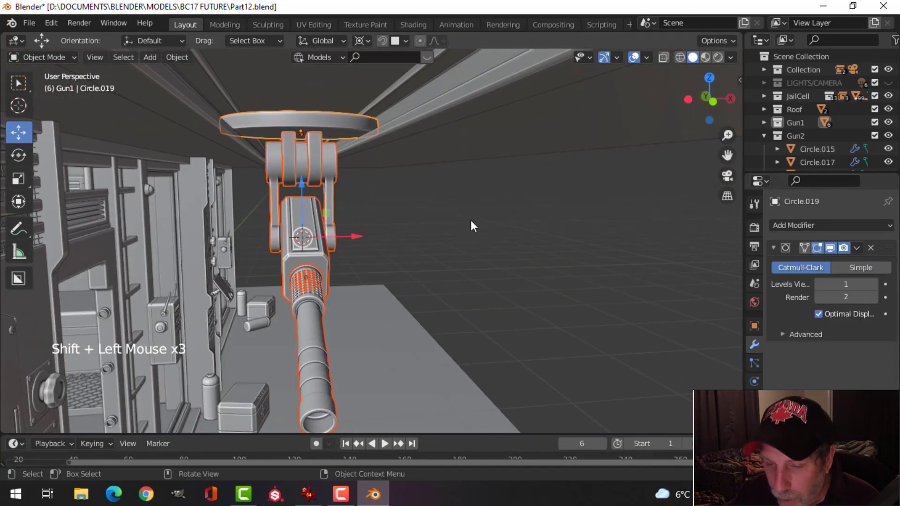
mouse_move(471, 221)
middle_mouse_down()
mouse_move(444, 226)
mouse_move(469, 226)
middle_mouse_up()
key("r")
key("z")
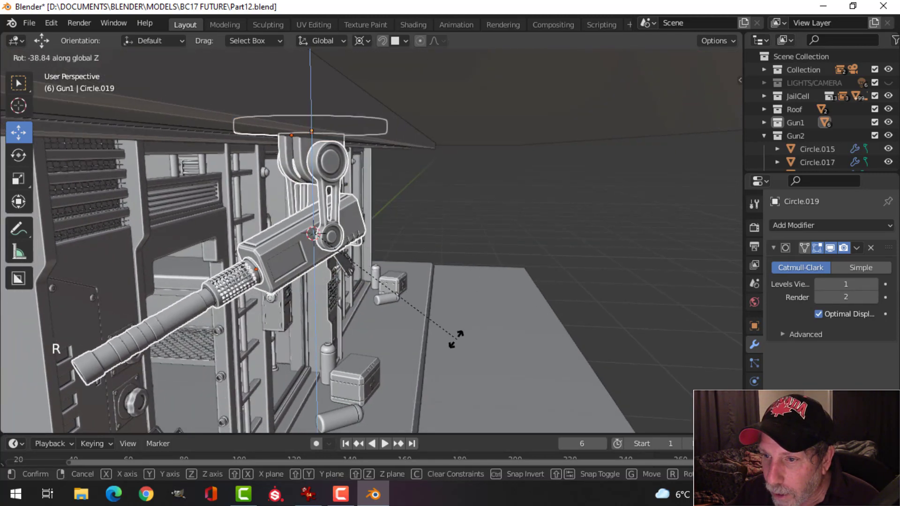
left_click(419, 347)
Deselect the turned gun and save the file.
middle_click_drag(420, 329, 544, 207)
scroll(376, 279, "down", 3)
key("alt+a")
scroll(359, 293, "down", 3)
key("ctrl+s")
scroll(432, 254, "down", 2)
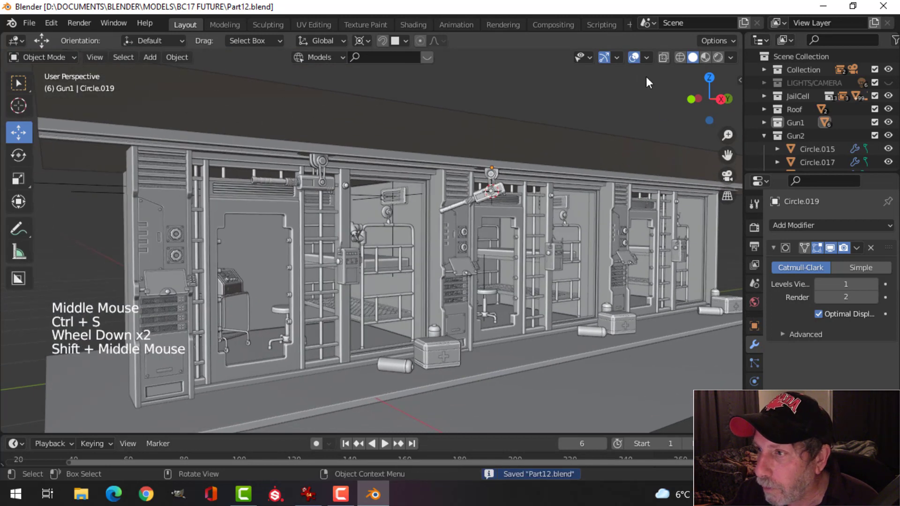
Enable the Face Orientation overlay in the viewport.
left_click(646, 57)
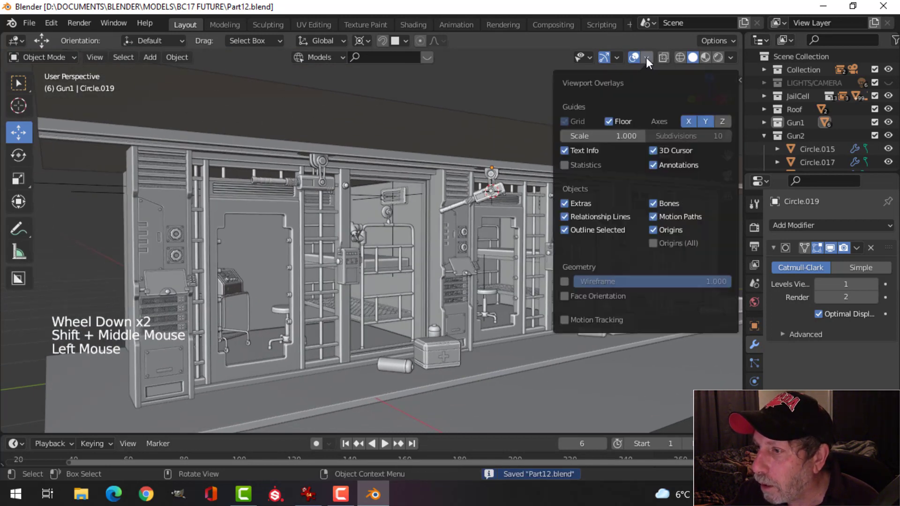
left_click(595, 297)
left_click(595, 297)
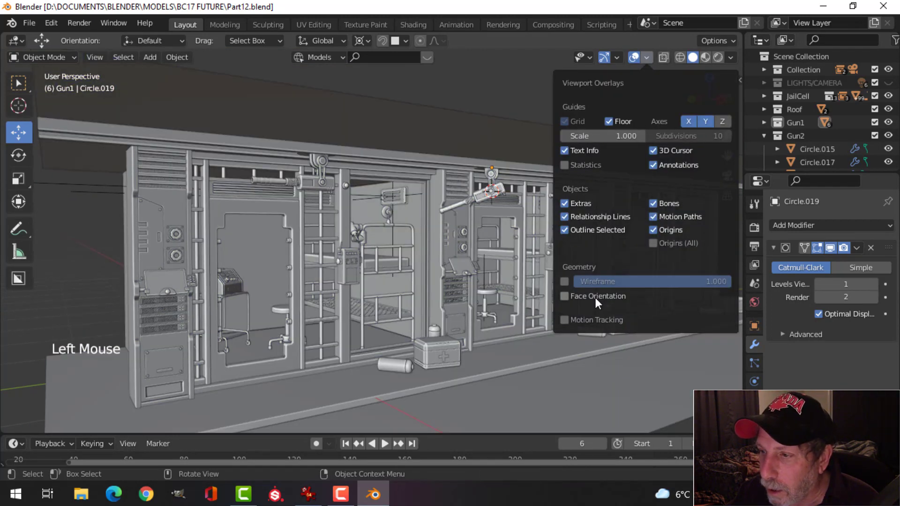
left_click(596, 297)
Recalculate the normals outside for the whole mesh of the crosses on the medical boxes, and return to Object Mode.
left_click(445, 357)
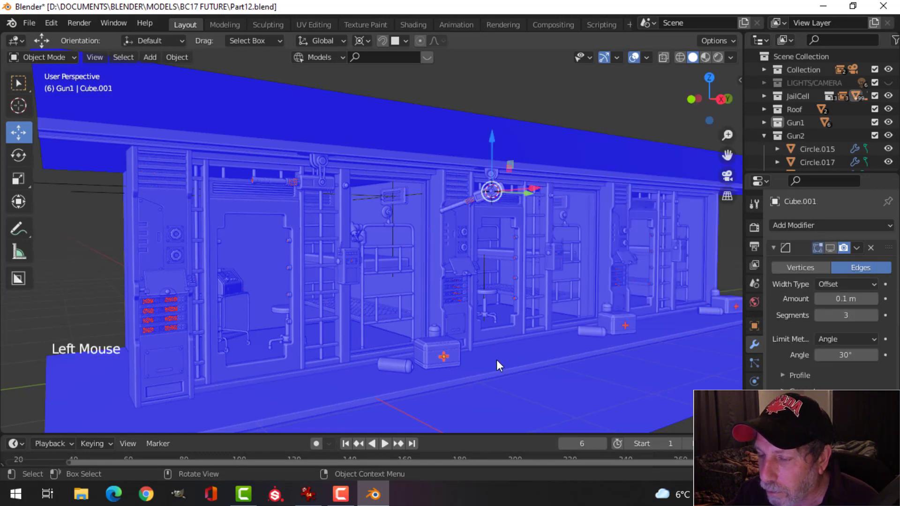
key("Tab")
key("a")
key("alt+n")
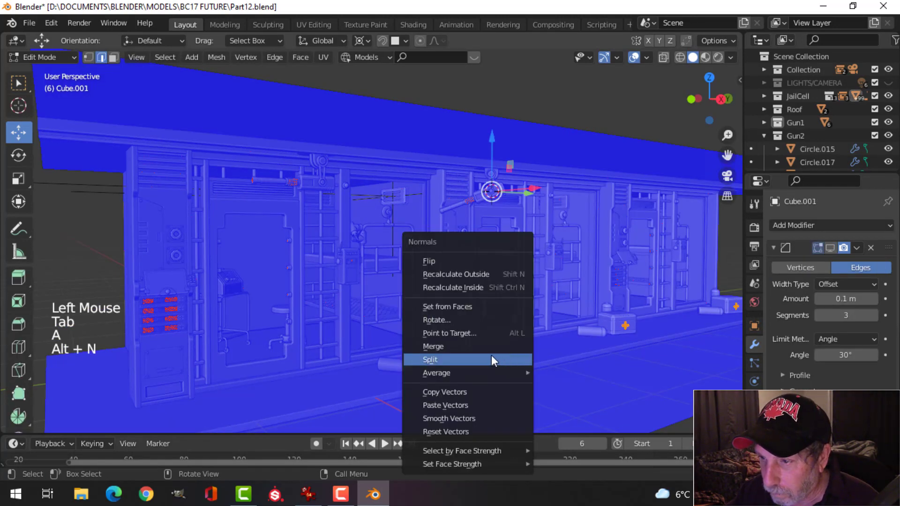
left_click(471, 275)
key("alt+a")
key("Tab")
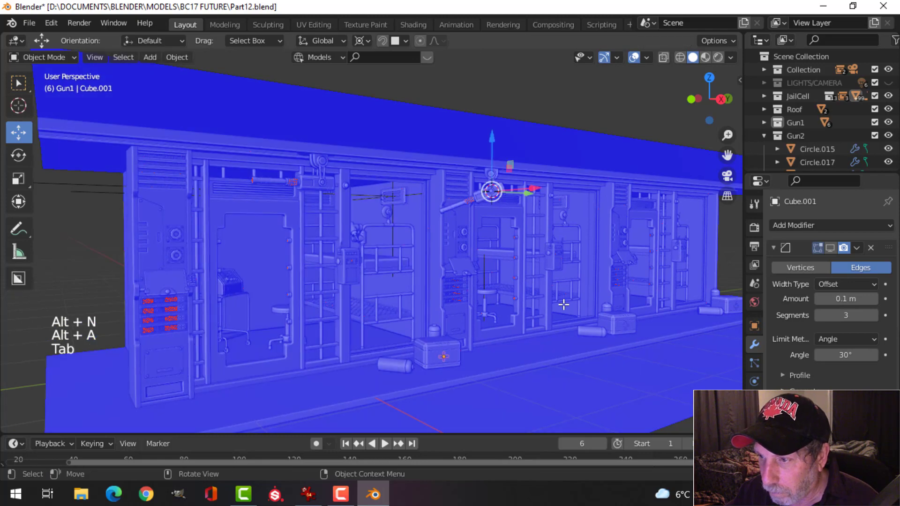
Deselect the crosses, disable the Face Orientation overlay and save the file.
key("alt+a")
left_click(646, 57)
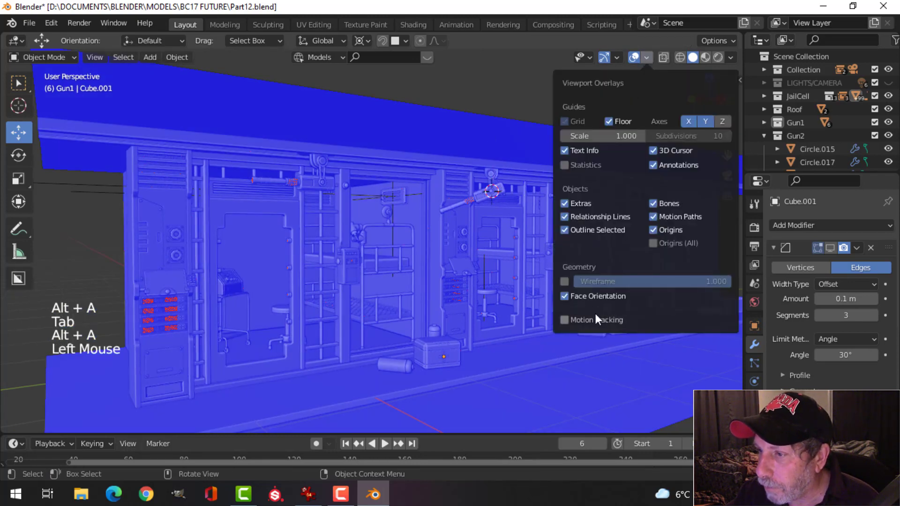
left_click(591, 296)
key("ctrl+s")
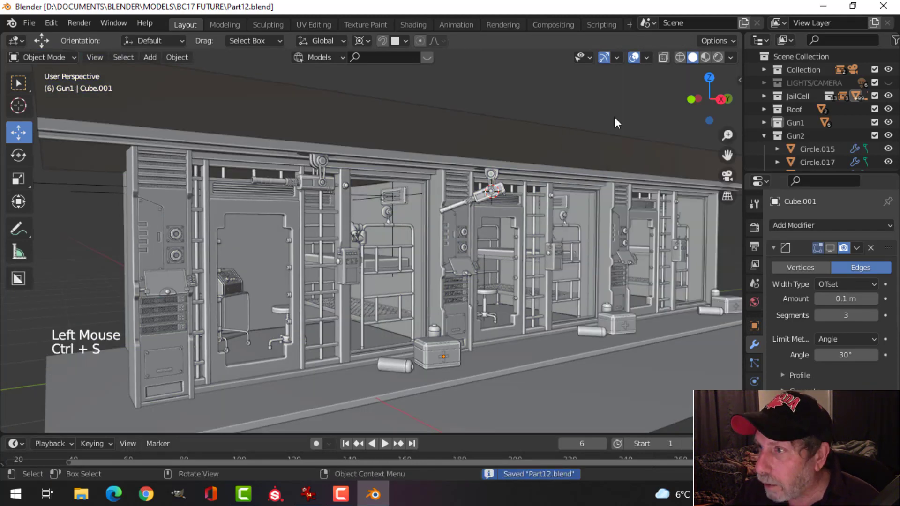
Hide the viewport gizmos and overlays for a clean view of the two guns and the cells.
left_click(605, 57)
left_click(634, 57)
scroll(579, 212, "up", 3)
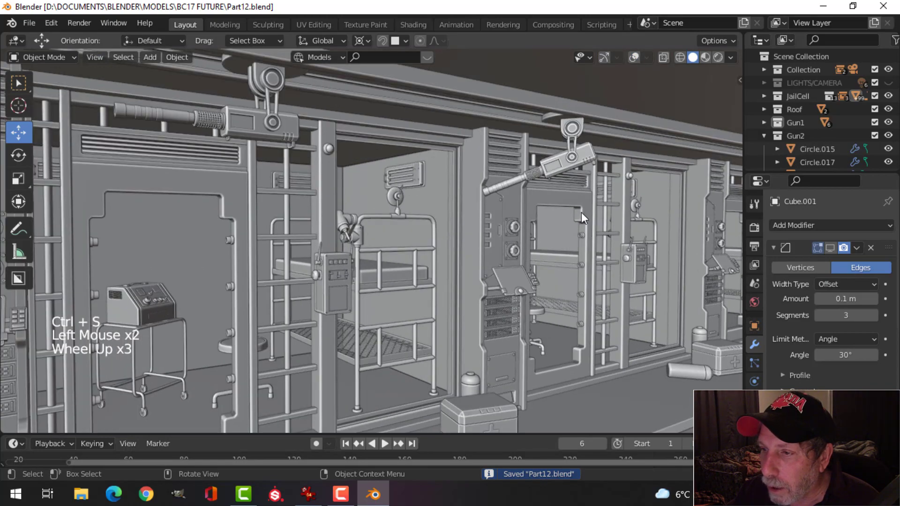
Inspect the row of cells and the two roof-mounted guns from several angles and distances.
middle_click_drag(581, 212, 471, 234)
scroll(607, 204, "down", 1)
scroll(536, 204, "down", 2)
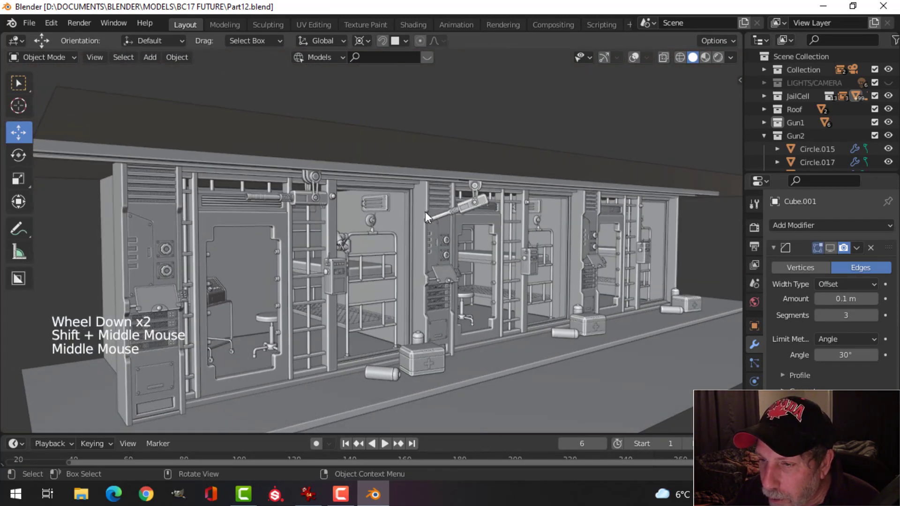
middle_click_drag(426, 212, 443, 188)
scroll(486, 221, "up", 2)
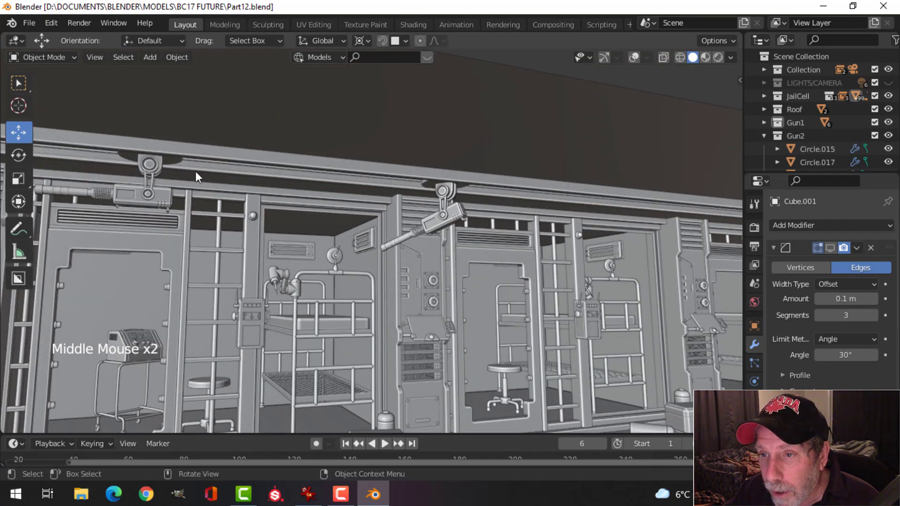
scroll(539, 209, "down", 2)
middle_click_drag(623, 230, 548, 263, "shift")
middle_click_drag(448, 233, 293, 211)
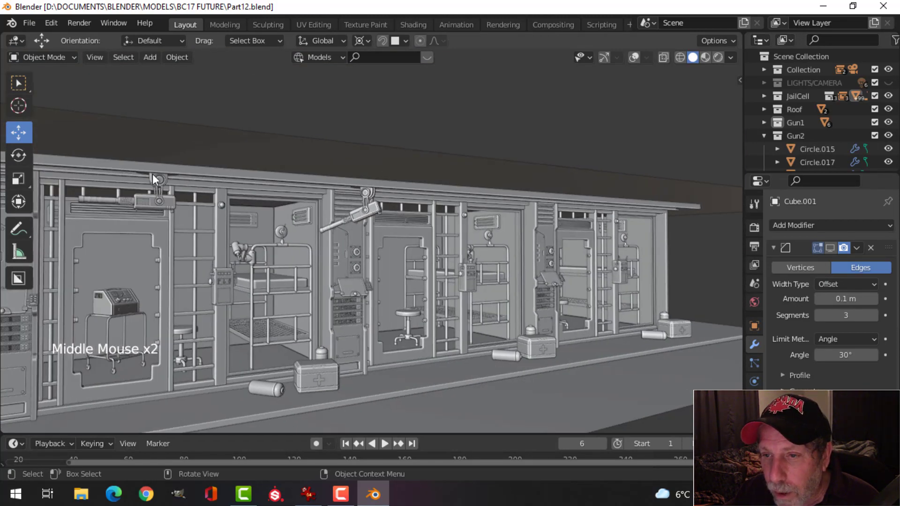
middle_click_drag(467, 226, 474, 233)
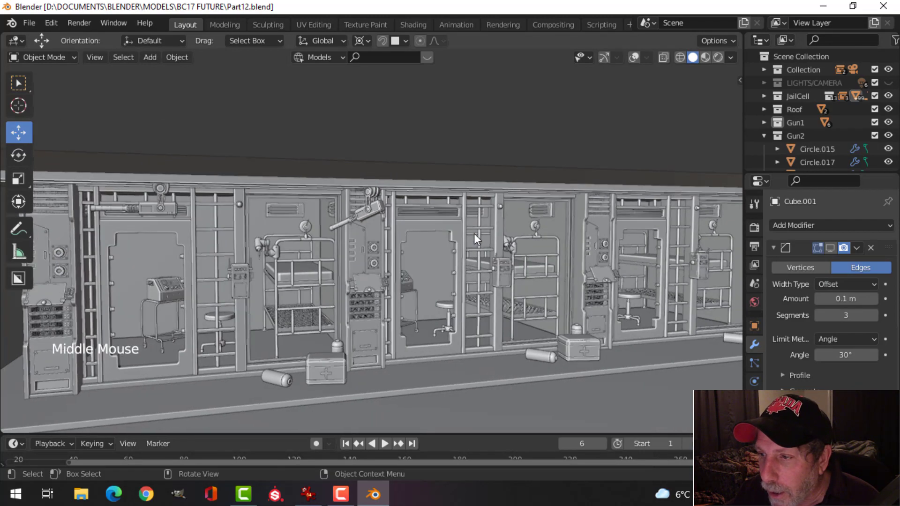
middle_click_drag(580, 235, 515, 226, "shift")
scroll(482, 230, "up", 2)
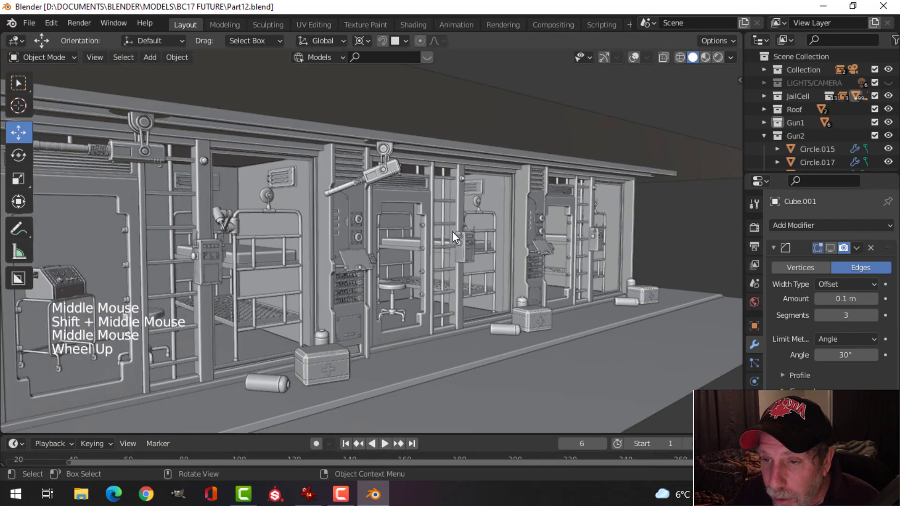
Show the viewport gizmos and overlays again, with the view on the tilted second gun.
middle_click_drag(452, 232, 523, 97, "shift")
scroll(527, 229, "up", 2)
left_click(604, 57)
left_click(634, 57)
scroll(547, 150, "up", 3)
Assign the existing AOMaterial to the tilted gun's body and to its barrel.
left_click(523, 97)
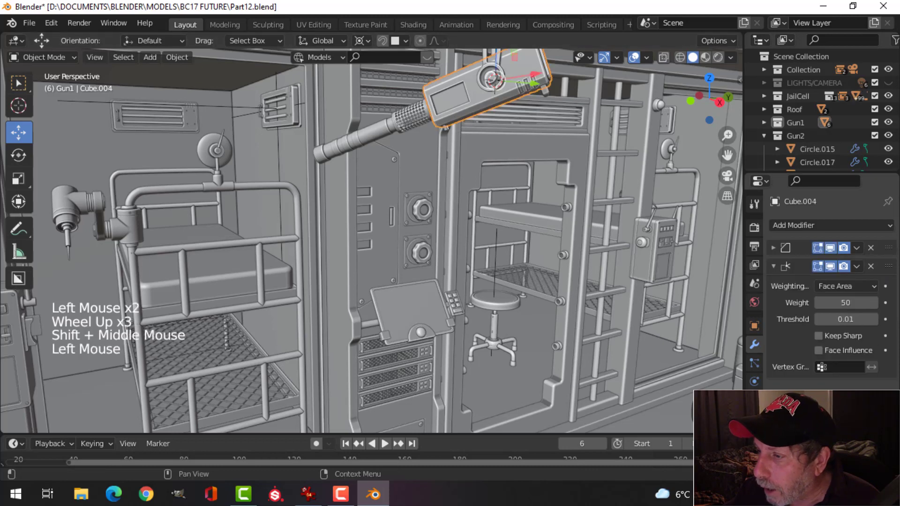
left_click(755, 437)
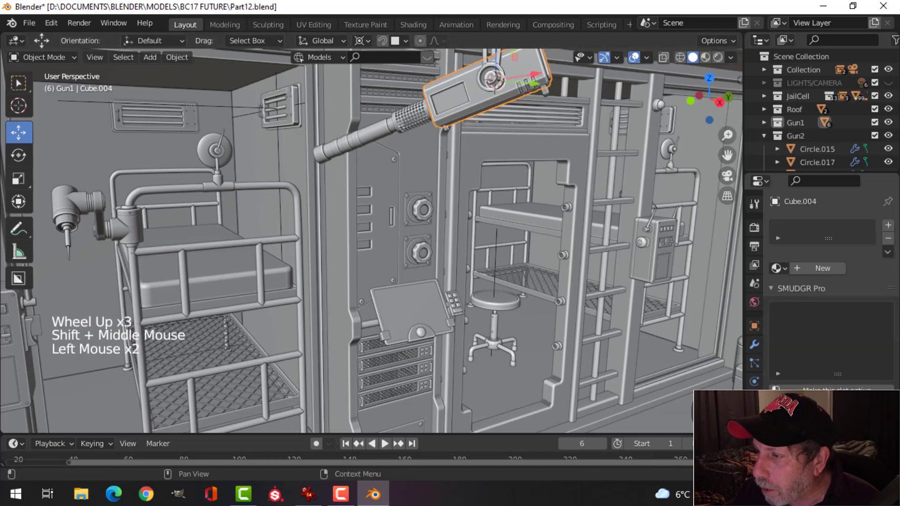
left_click(778, 269)
left_click(696, 289)
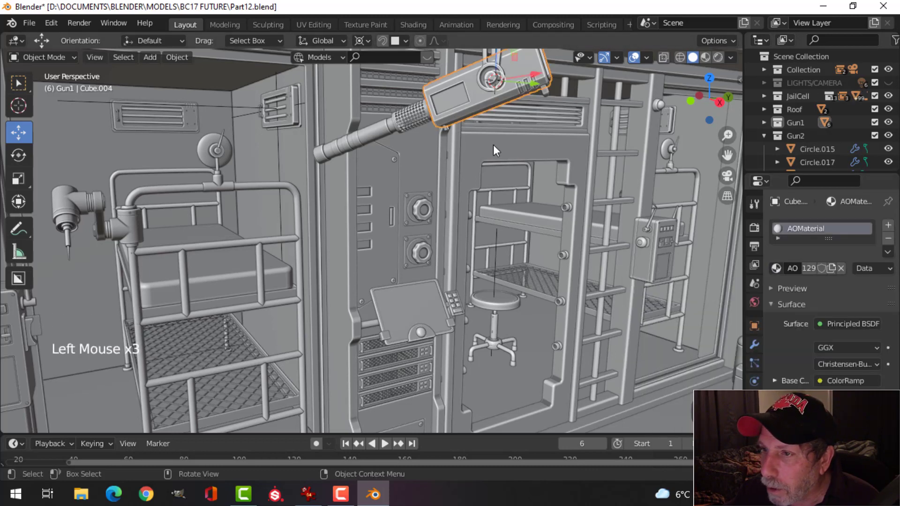
left_click(421, 123)
left_click(778, 268)
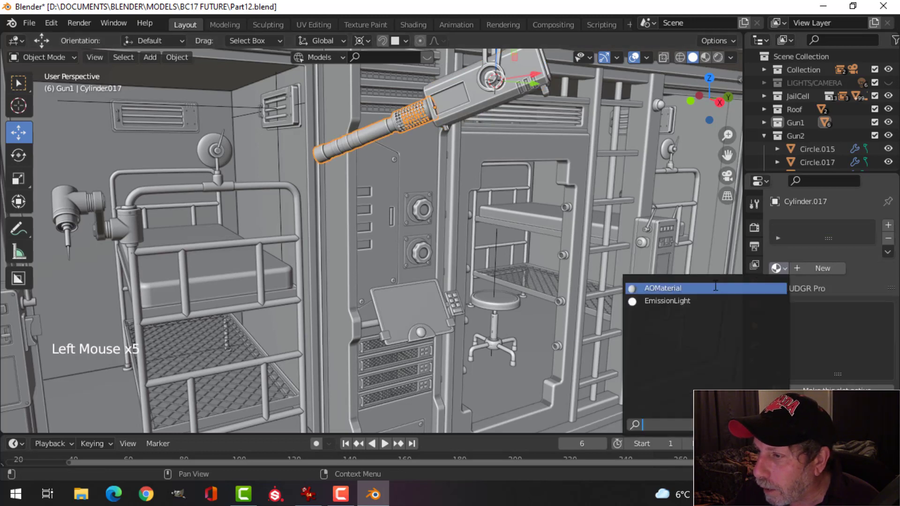
left_click(689, 289)
Assign AOMaterial to the tilted gun's linking arms and to the small sight pieces on its body.
middle_click_drag(553, 188, 536, 272, "shift")
scroll(505, 223, "up", 2)
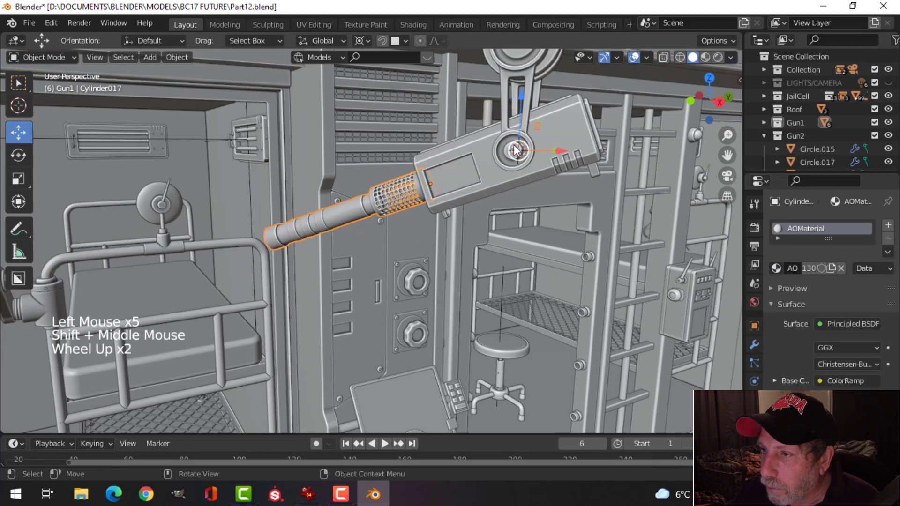
left_click(544, 174)
left_click(778, 268)
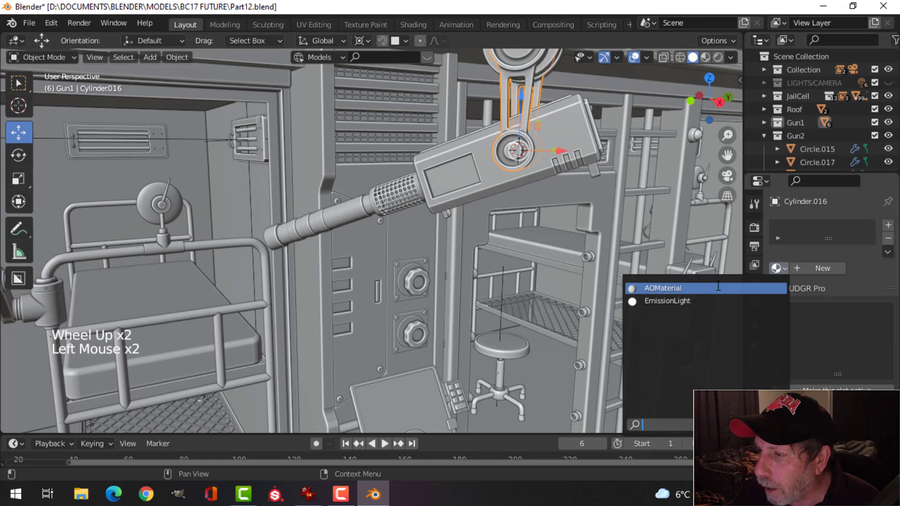
left_click(689, 288)
middle_click_drag(549, 195, 514, 234, "shift")
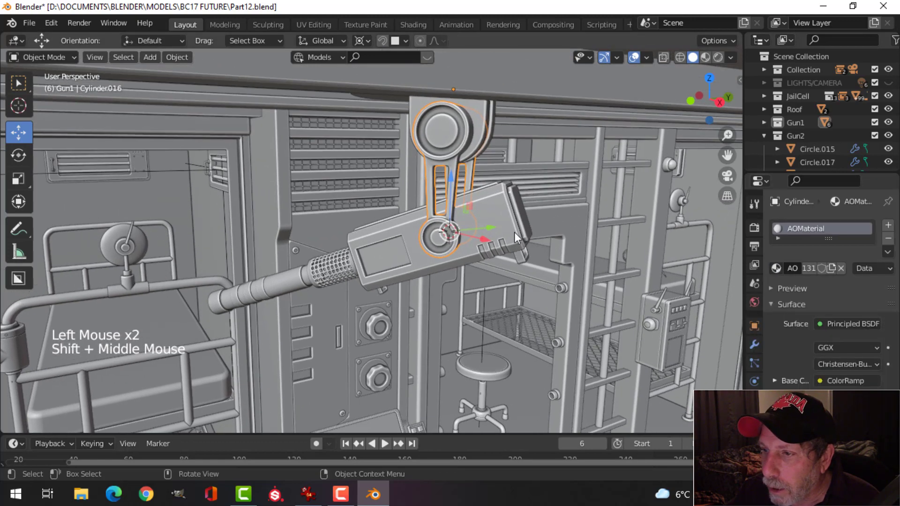
left_click(525, 259)
left_click(777, 268)
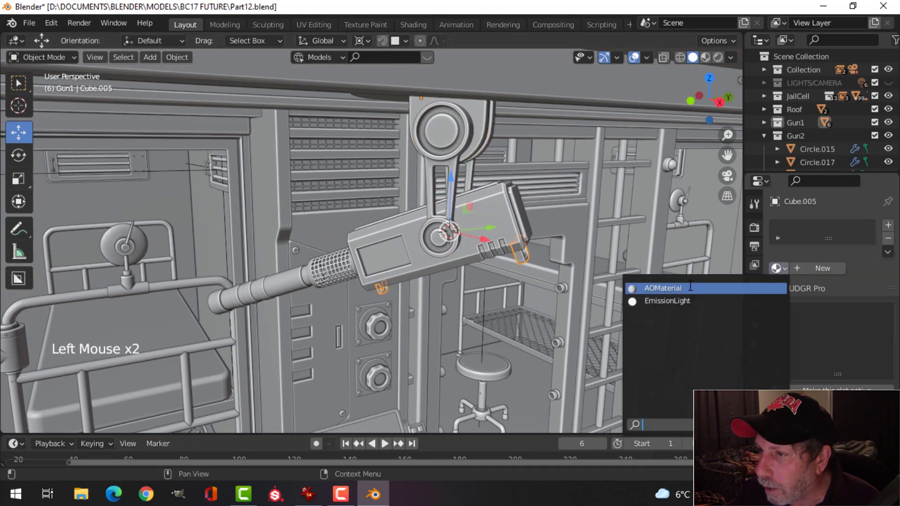
left_click(665, 287)
Assign AOMaterial to the tilted gun's mounting bracket and its round roof base, and deselect everything.
left_click(464, 123)
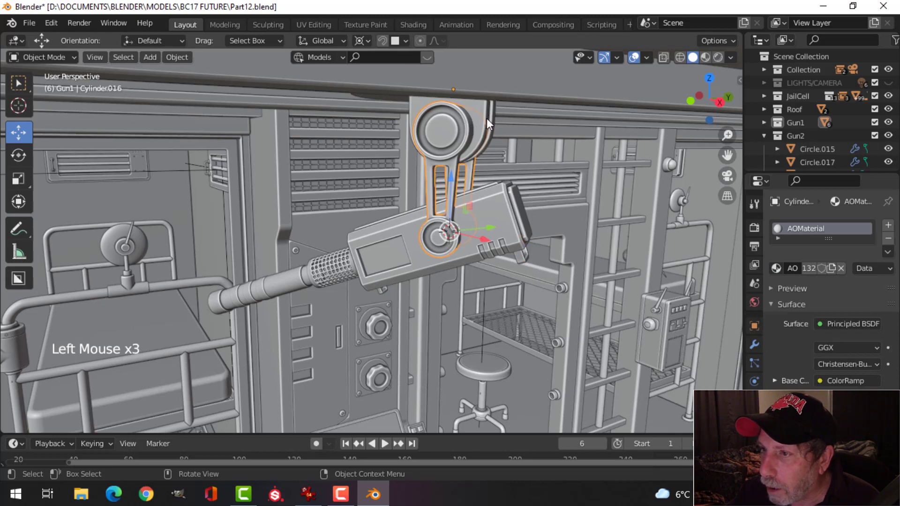
left_click(776, 268)
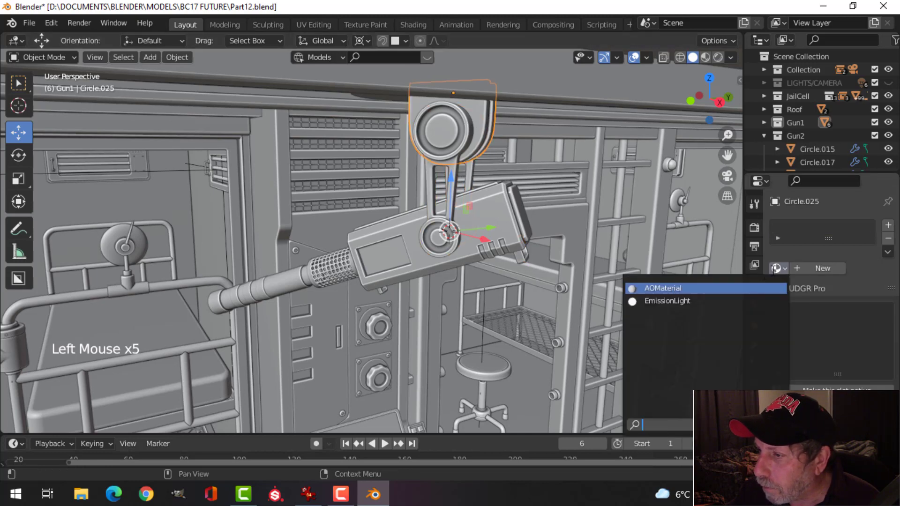
left_click(711, 287)
middle_click_drag(656, 272, 507, 116)
left_click(508, 115)
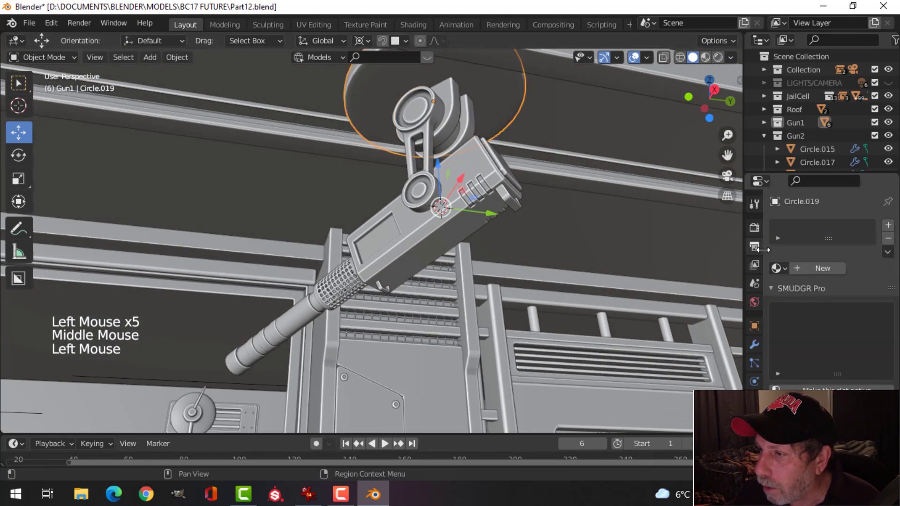
left_click(777, 269)
left_click(666, 287)
scroll(377, 259, "down", 3)
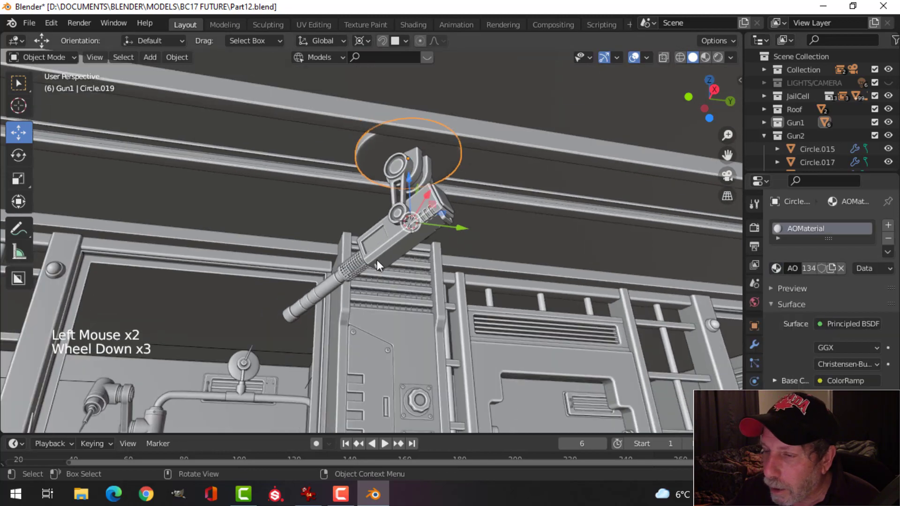
key("alt+a")
Link the cell door's AOMaterial to all parts of the first, horizontal gun using Make Links, and clear the selection.
scroll(265, 272, "down", 4)
middle_click_drag(266, 272, 446, 235, "shift")
scroll(441, 300, "up", 3)
left_click(447, 235)
left_click(397, 258, "shift")
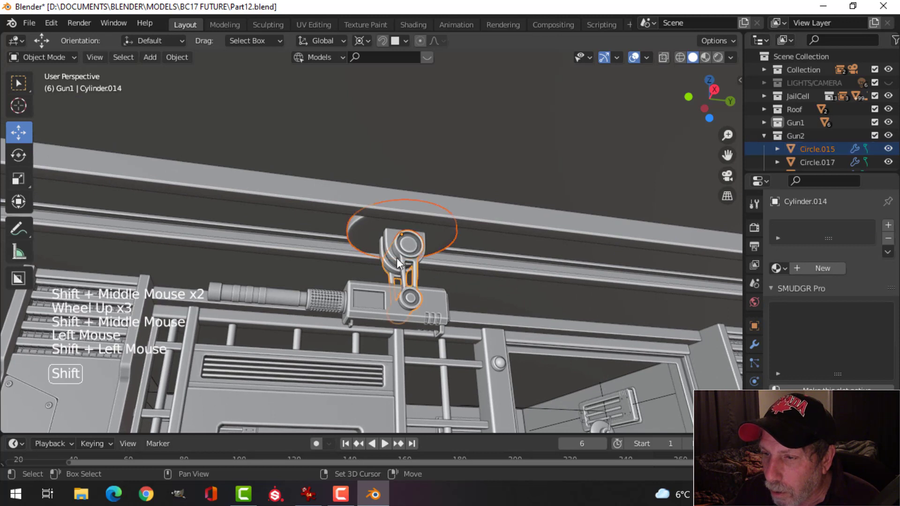
left_click(389, 291, "shift")
left_click(382, 297, "shift")
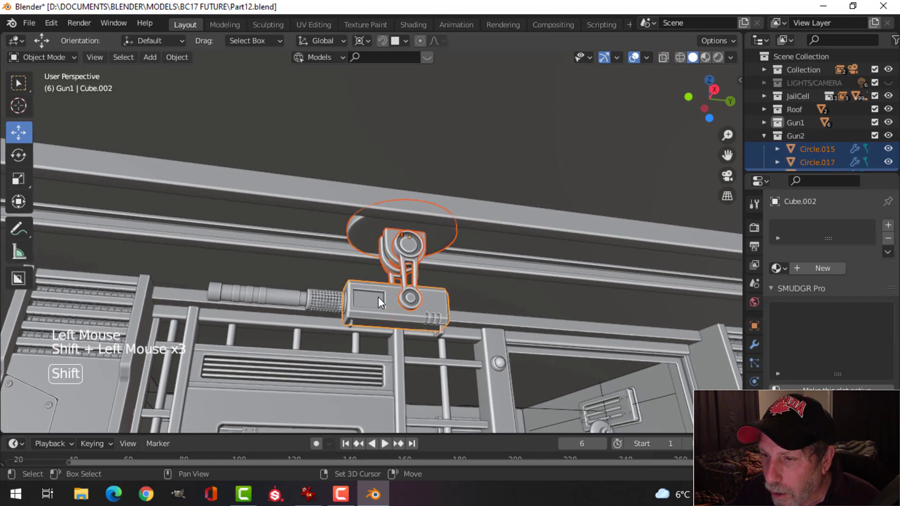
left_click(441, 331, "shift")
left_click(299, 304, "shift")
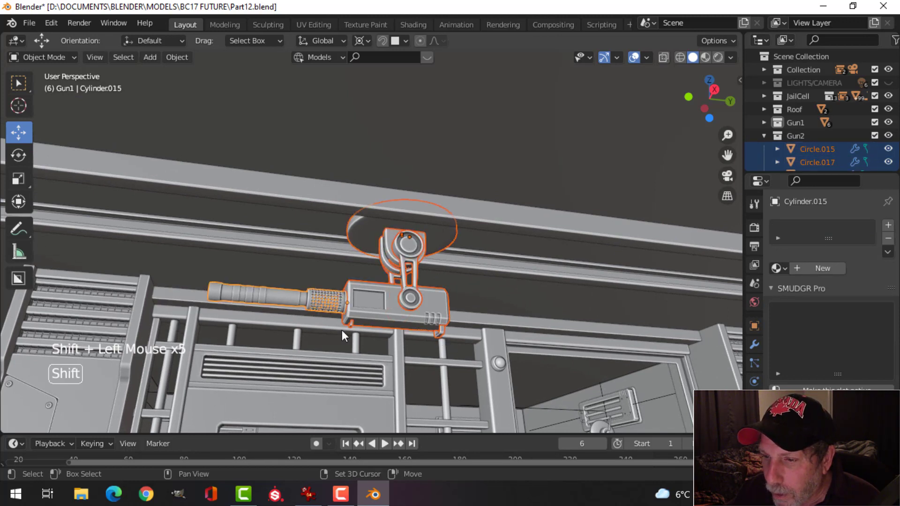
left_click(358, 415, "shift")
key("ctrl+l")
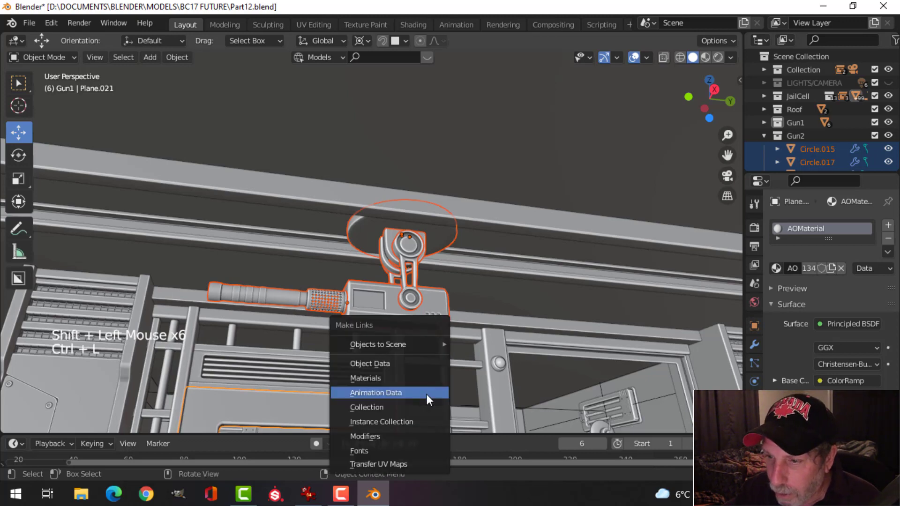
left_click(414, 379)
key("alt+a")
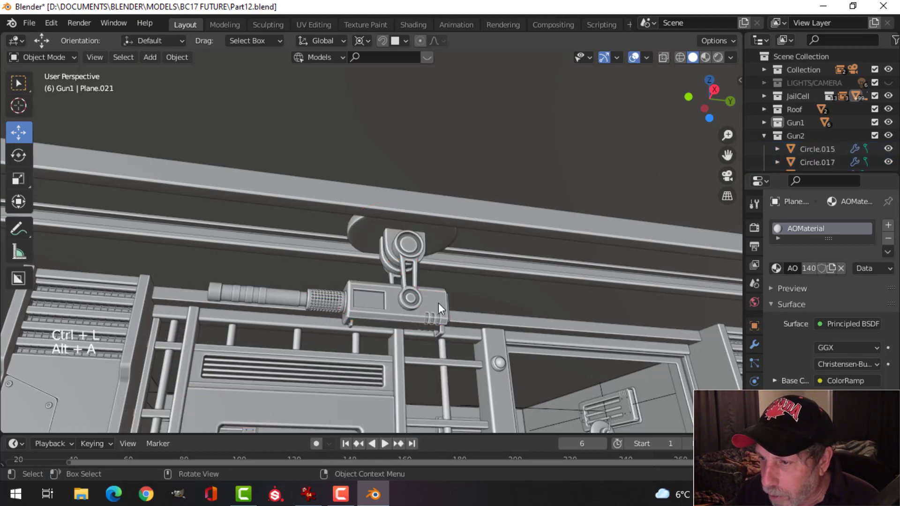
Check the material assignment on the first gun's body and the roof beams, and review the whole cell block.
left_click(438, 303)
key("alt+a")
scroll(517, 293, "down", 2)
left_click(586, 260)
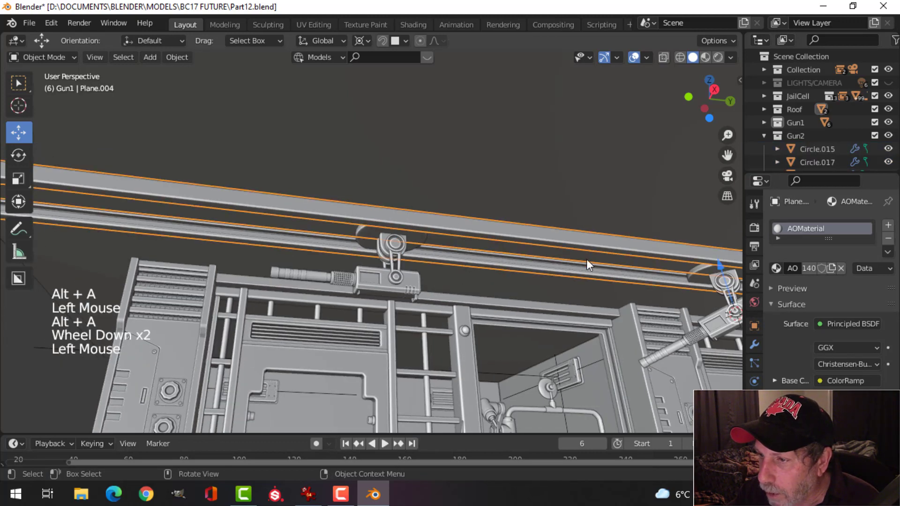
key("alt+a")
middle_click_drag(610, 279, 566, 283)
left_click(462, 226)
scroll(559, 302, "down", 3)
key("alt+a")
scroll(530, 331, "down", 2)
middle_click_drag(566, 283, 571, 299)
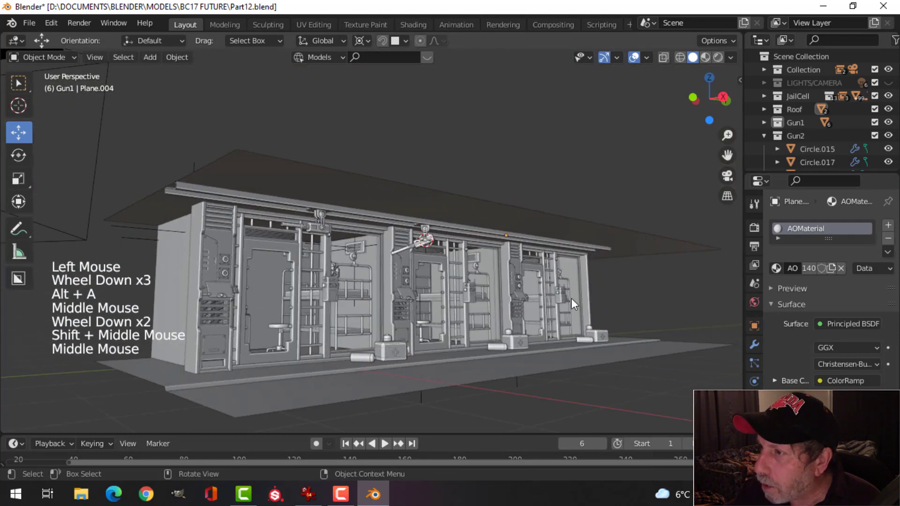
Show the LIGHTS/CAMERA collection in the viewport and save the file with the first gun's body selected.
left_click(888, 83)
middle_click_drag(694, 221, 532, 268)
scroll(583, 292, "up", 2)
middle_click_drag(583, 292, 554, 277, "shift")
middle_click_drag(553, 277, 449, 232)
left_click(212, 200)
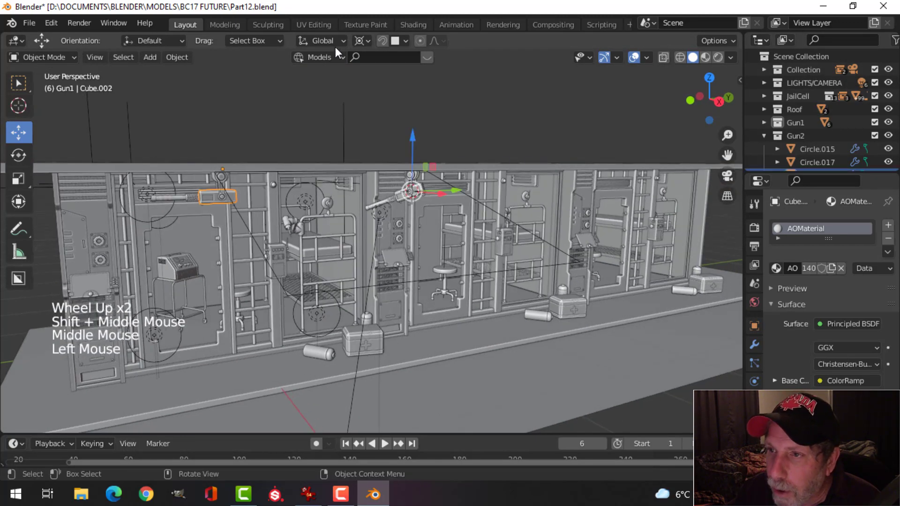
key("ctrl+s")
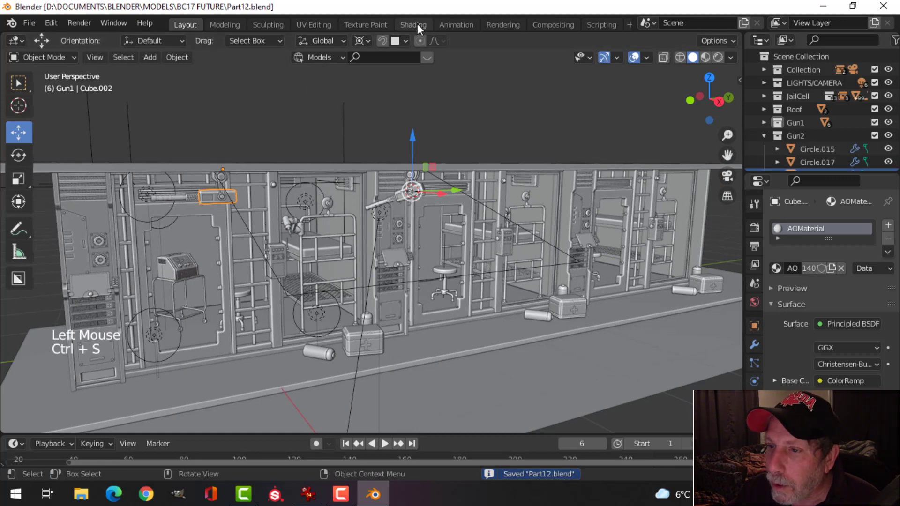
Switch to the Shading workspace and set the shader editor to Object to show the AOMaterial nodes.
left_click(414, 24)
middle_click_drag(445, 342, 408, 386)
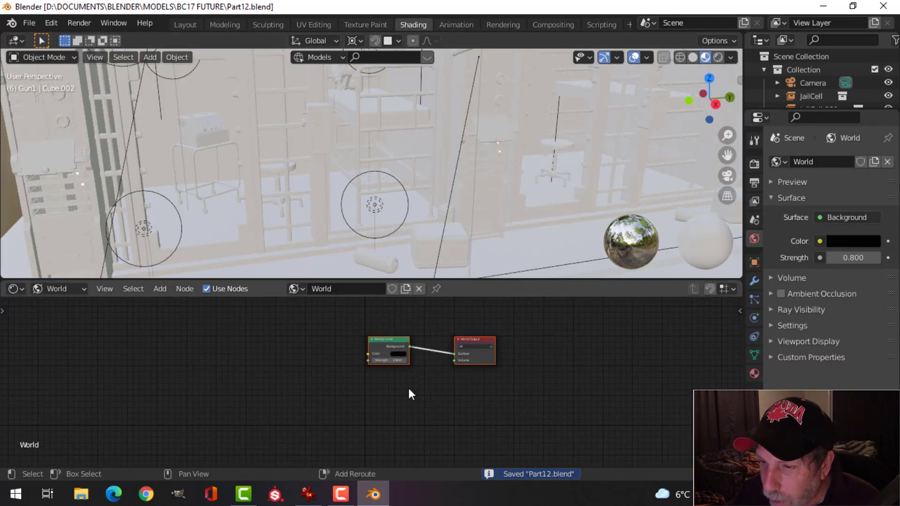
left_click(53, 288)
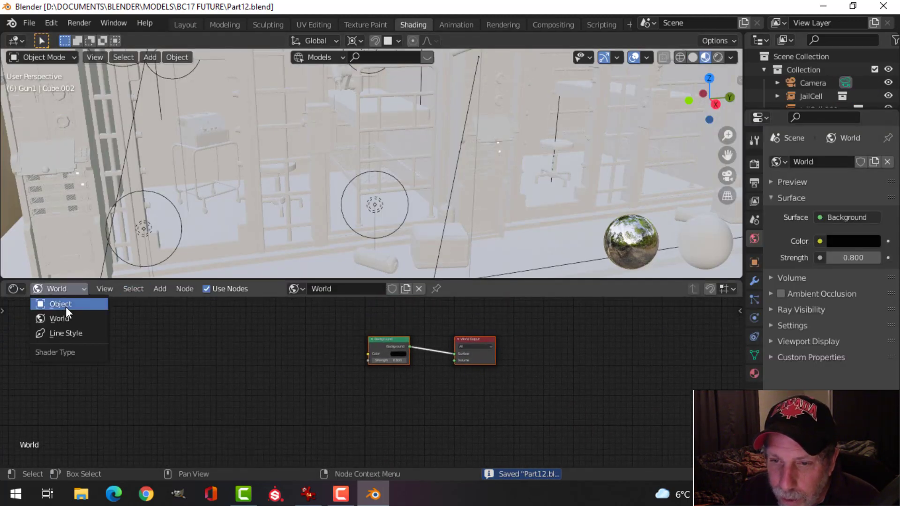
left_click(65, 304)
scroll(351, 372, "up", 3)
middle_click_drag(160, 344, 302, 351)
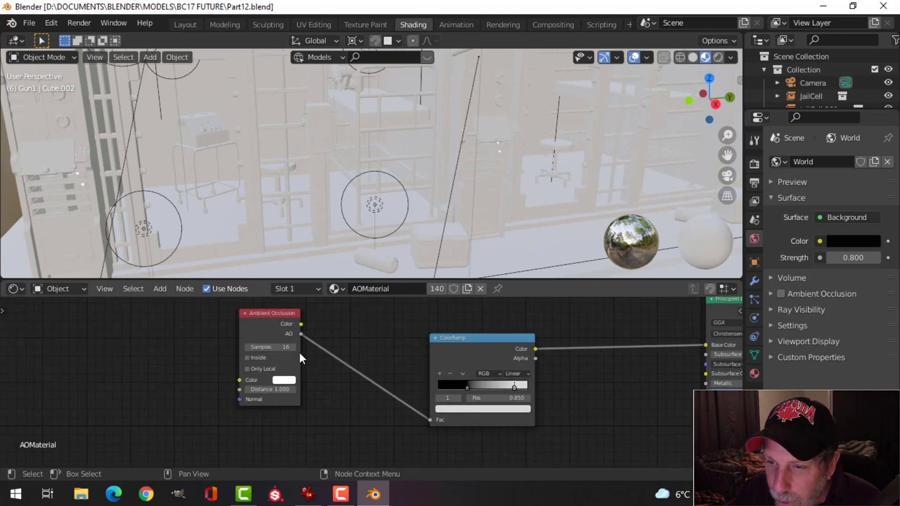
scroll(299, 351, "up", 2)
scroll(170, 348, "down", 3)
middle_click_drag(167, 350, 194, 358)
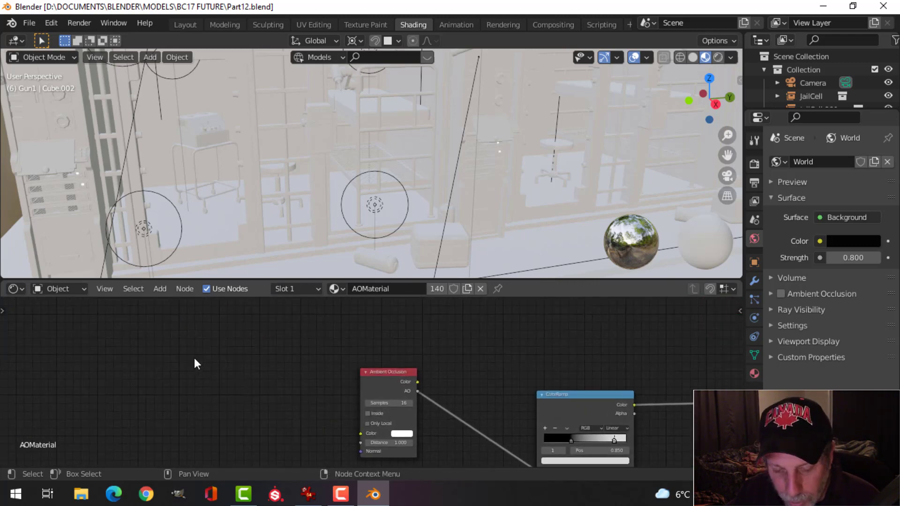
key("shift+a")
mouse_move(162, 345)
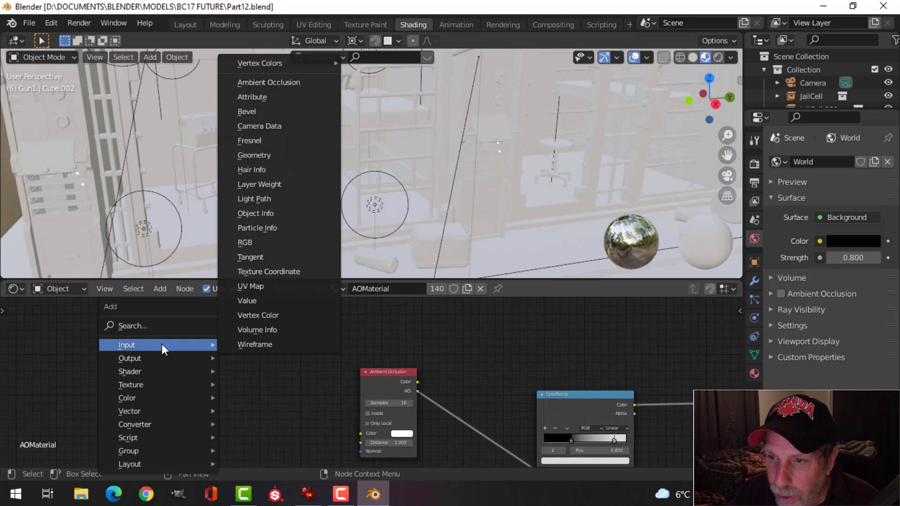
left_click(275, 83)
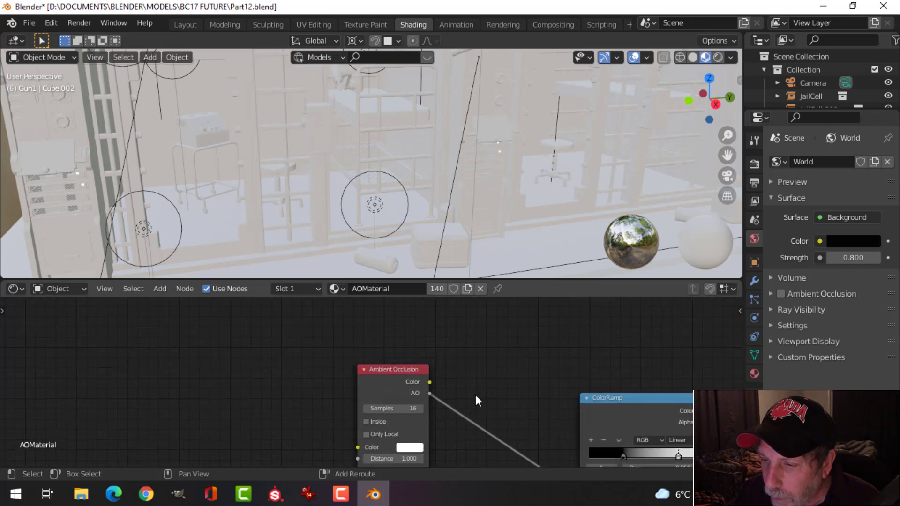
Examine the ColorRamp node's stops and its connections in the AOMaterial node tree.
middle_click_drag(475, 394, 376, 337)
scroll(314, 336, "up", 1)
middle_click_drag(539, 431, 459, 395)
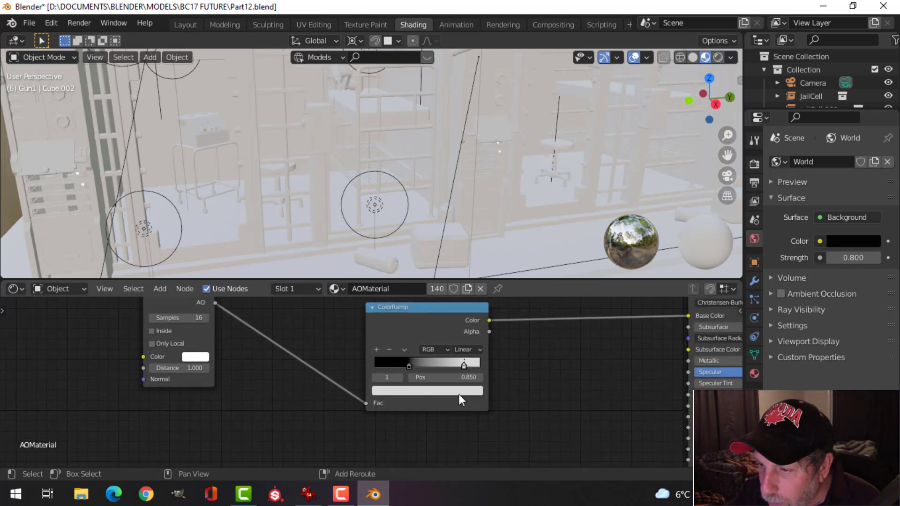
scroll(402, 356, "up", 1)
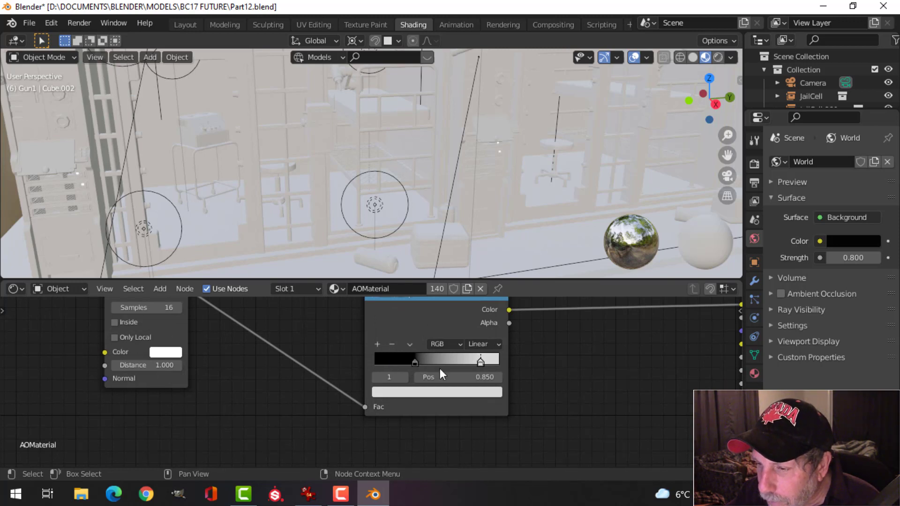
scroll(431, 377, "up", 1)
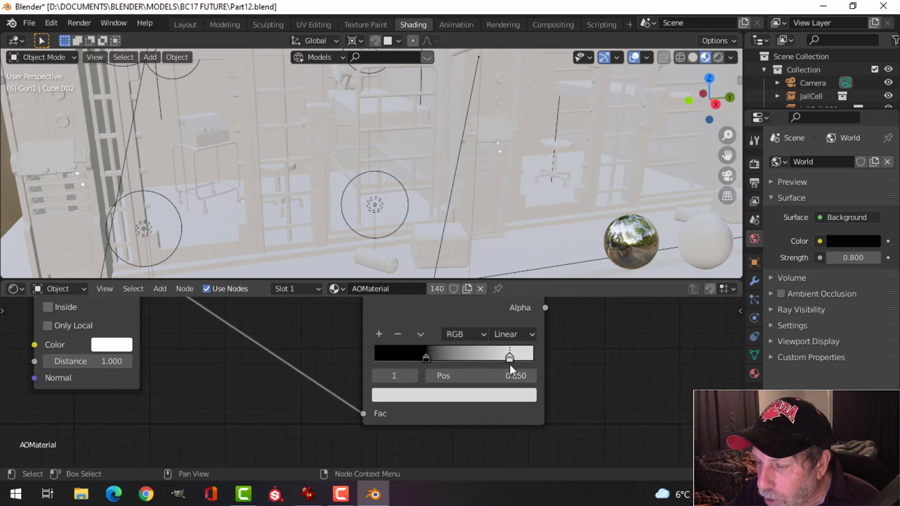
Return to the Layout workspace with solid shading, deselect all objects, and view the cell block through the camera.
scroll(378, 378, "down", 1)
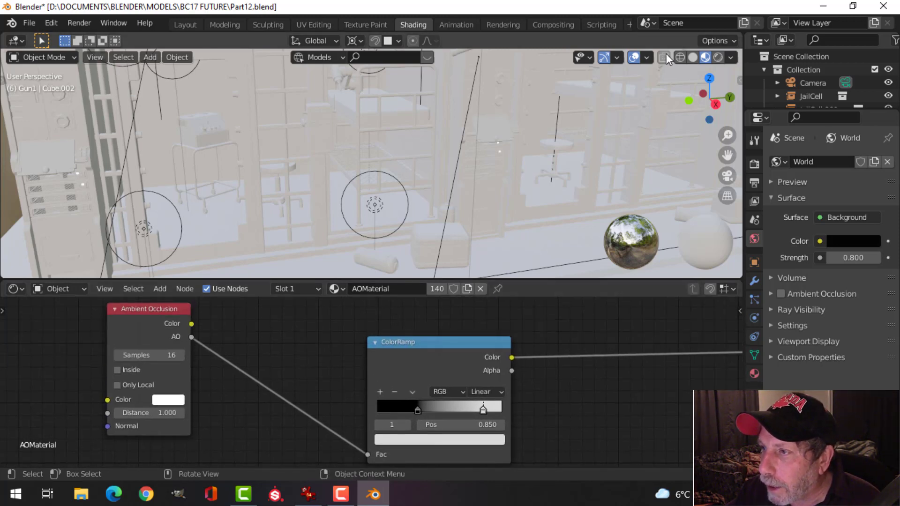
left_click(693, 57)
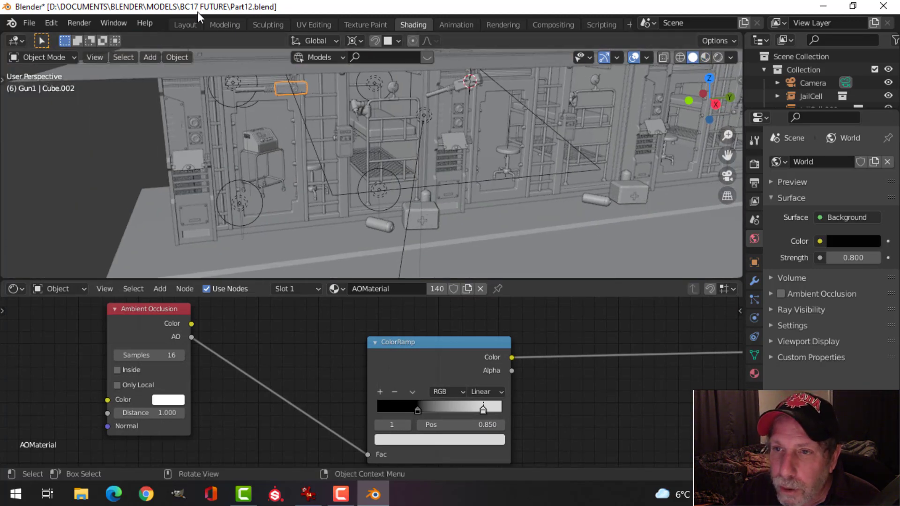
left_click(186, 24)
key("alt+a")
scroll(344, 237, "up", 3)
middle_click_drag(344, 237, 414, 231, "shift")
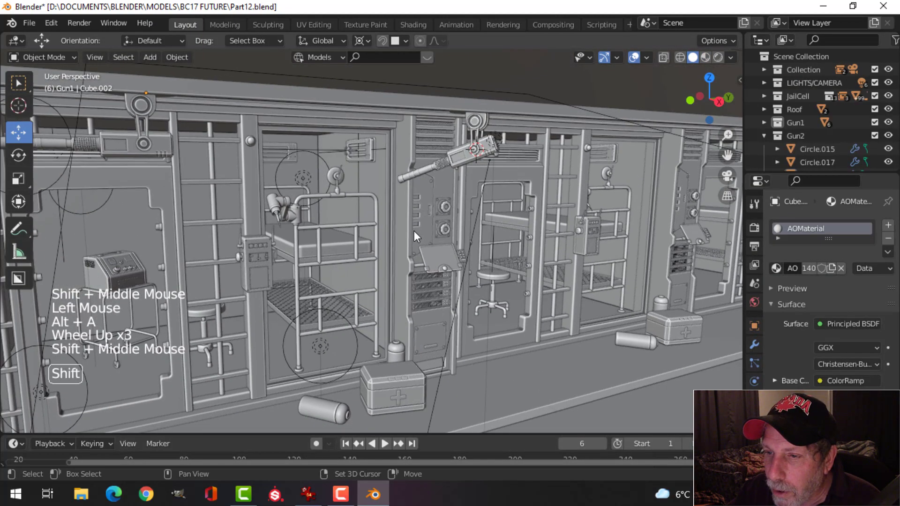
scroll(416, 225, "down", 1)
key("KP_0")
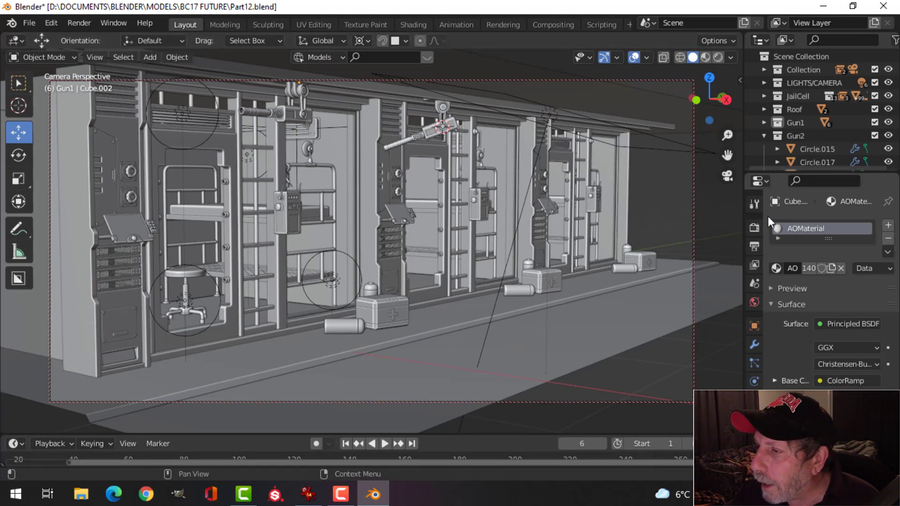
Show the render settings, check the camera view's lighting in Material Preview shading, and save the file back in solid shading.
left_click(755, 227)
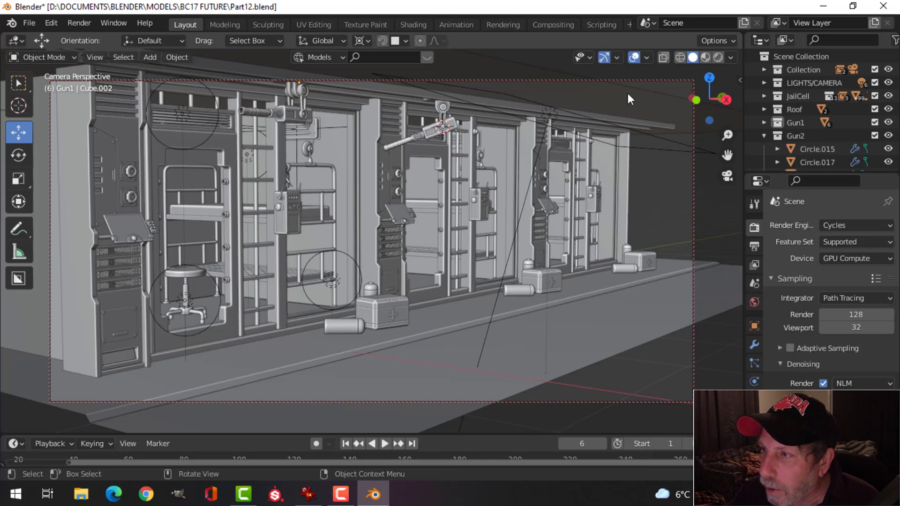
left_click(705, 57)
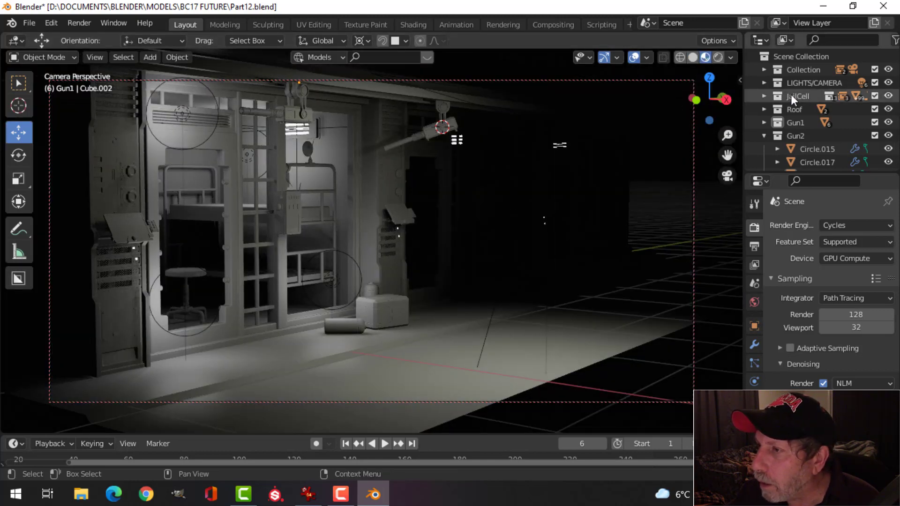
left_click(693, 57)
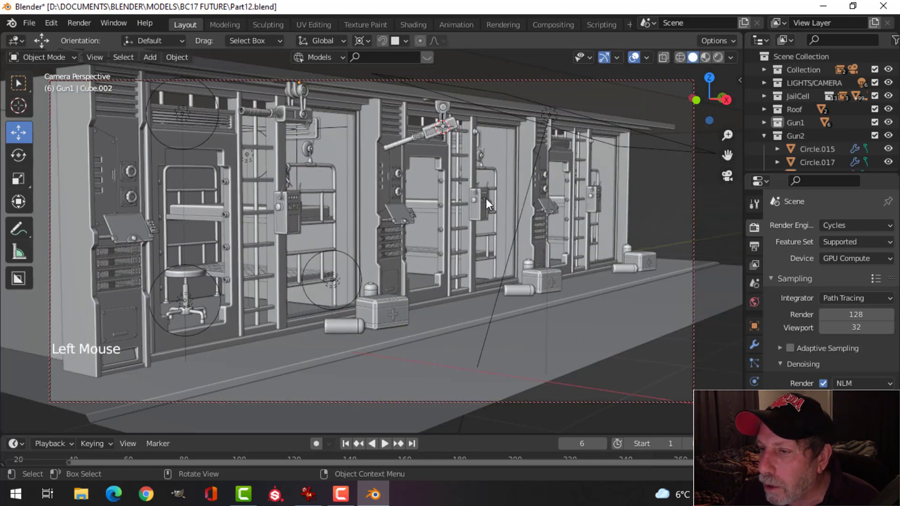
key("ctrl+s")
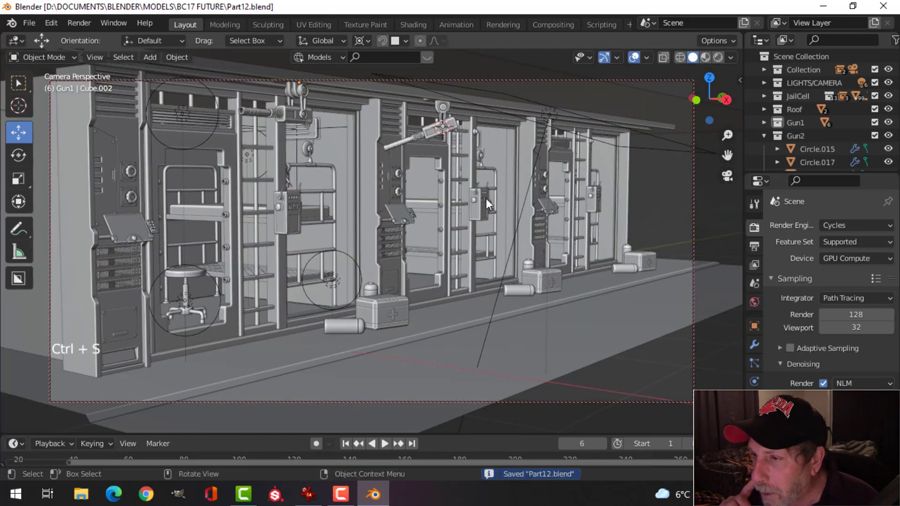
Leave the camera view and nest the LIGHTS/CAMERA collection inside the JailCell collection so the lights repeat with every cell instance.
key("KP_0")
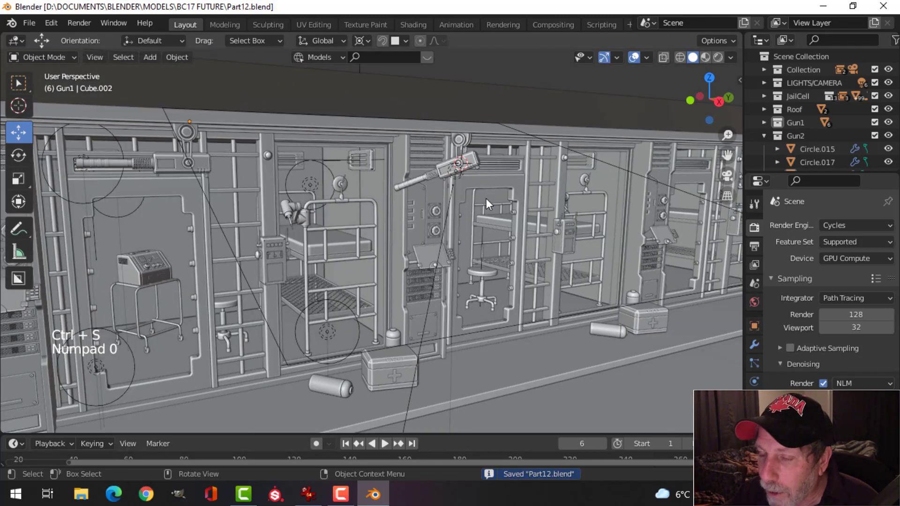
scroll(485, 198, "down", 2)
middle_click_drag(461, 210, 409, 227)
left_click(806, 82)
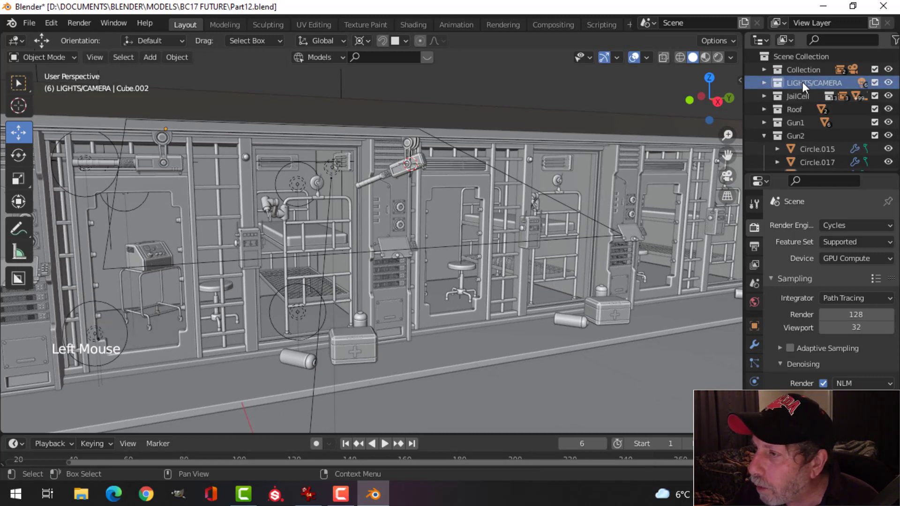
left_click_drag(802, 81, 805, 98)
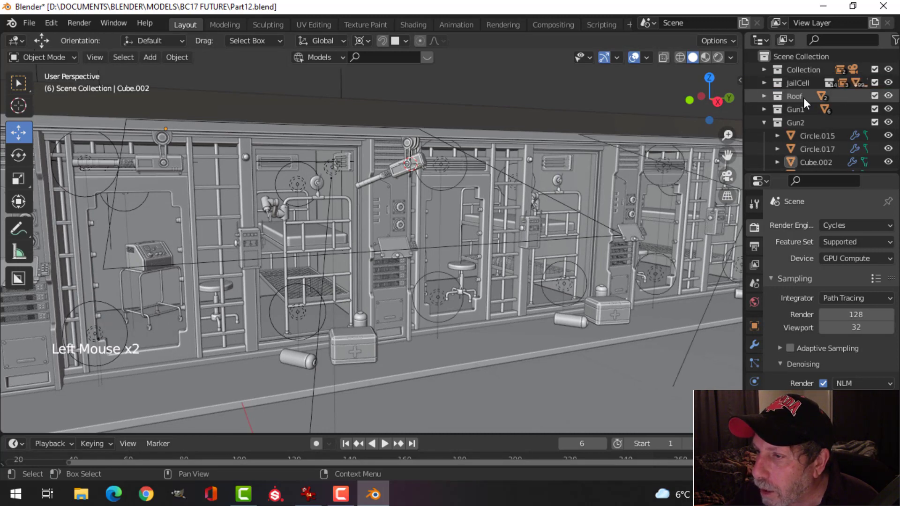
Examine the lighting across all the repeated cells in Material Preview shading from several angles.
middle_click_drag(575, 188, 675, 176)
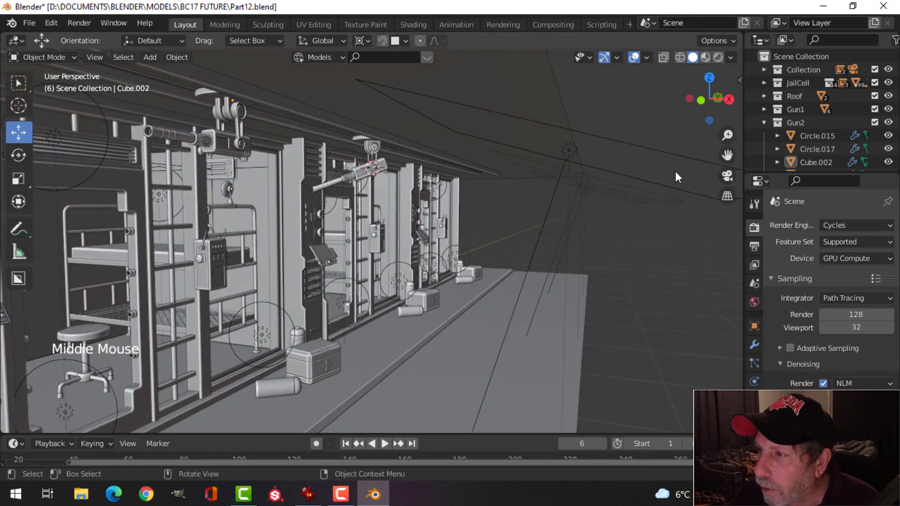
left_click(705, 57)
middle_click_drag(570, 240, 552, 241)
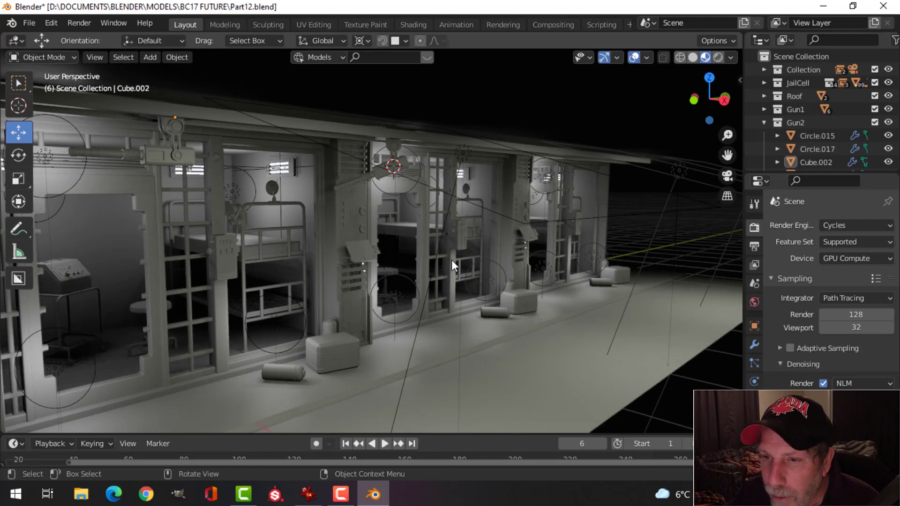
middle_click_drag(483, 264, 475, 258)
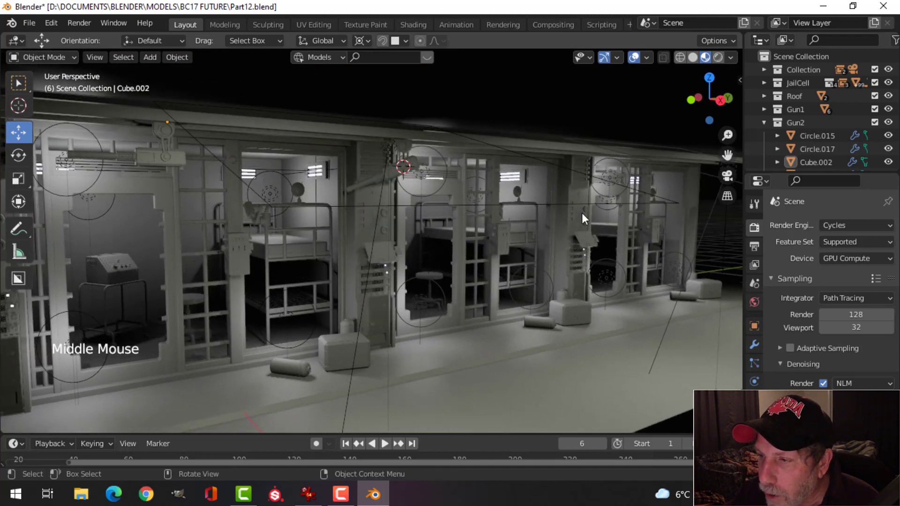
Save the file and return to the camera view in solid shading.
key("ctrl+s")
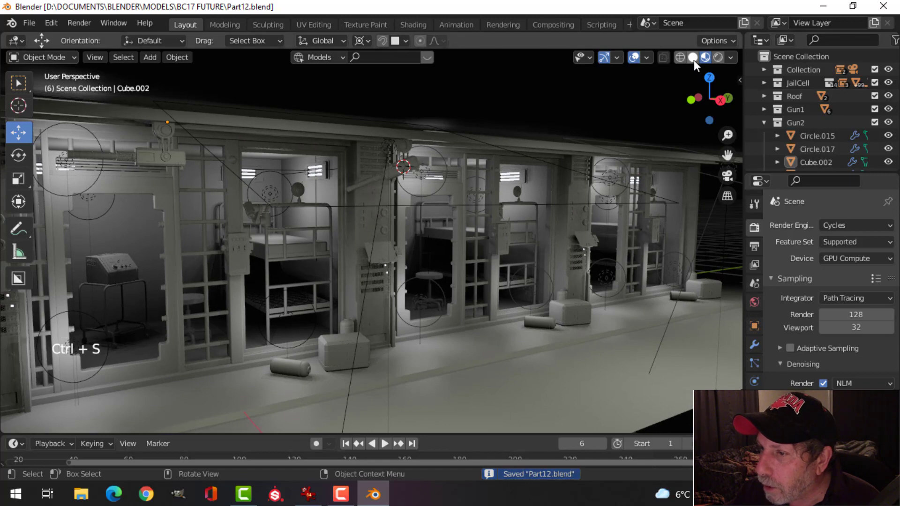
left_click(693, 57)
key("KP_0")
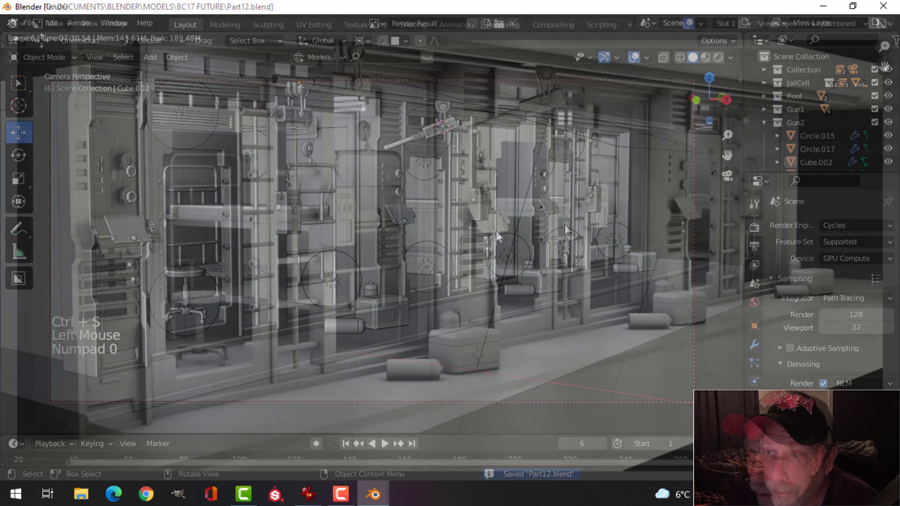